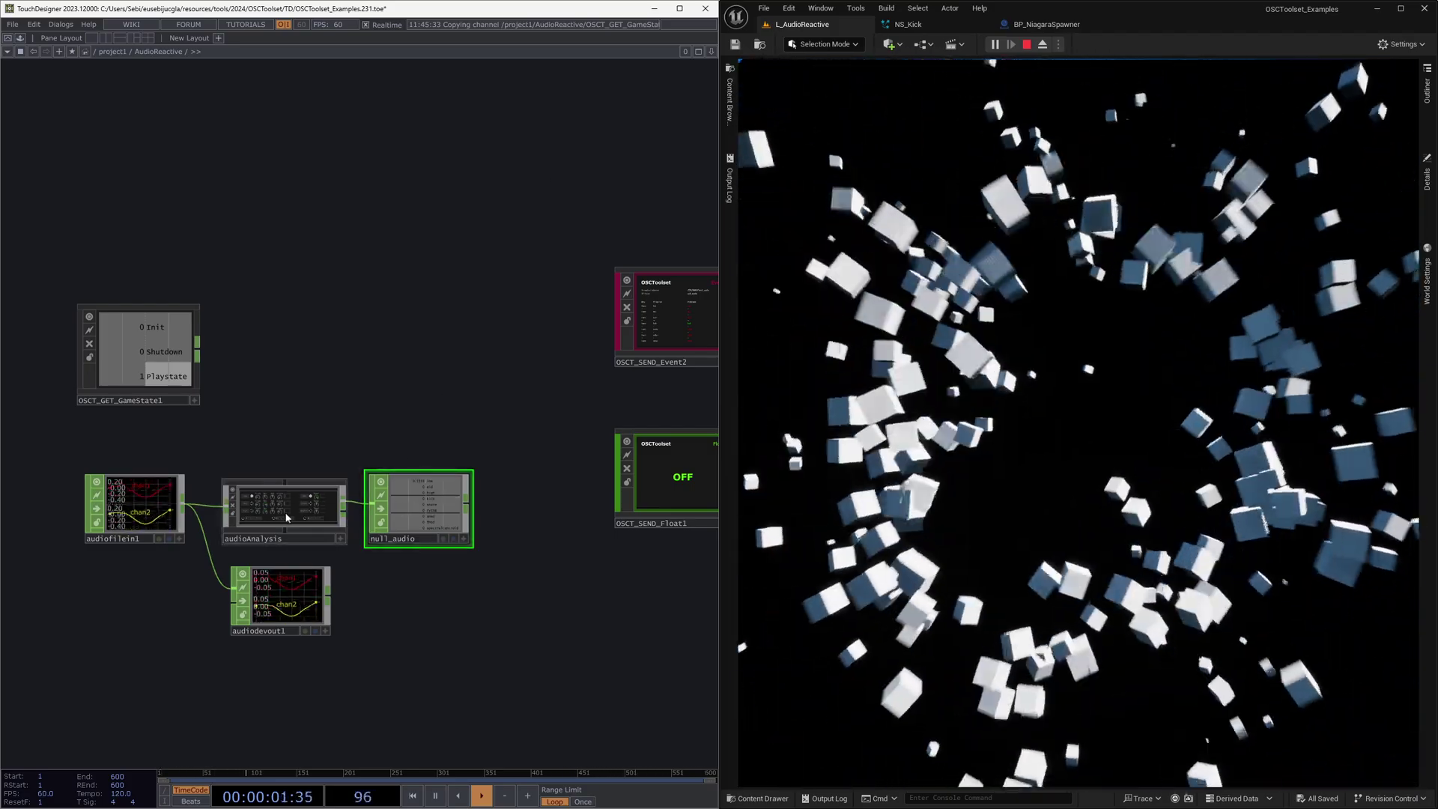
{"action": "left_click", "coordinate": [307, 500]}
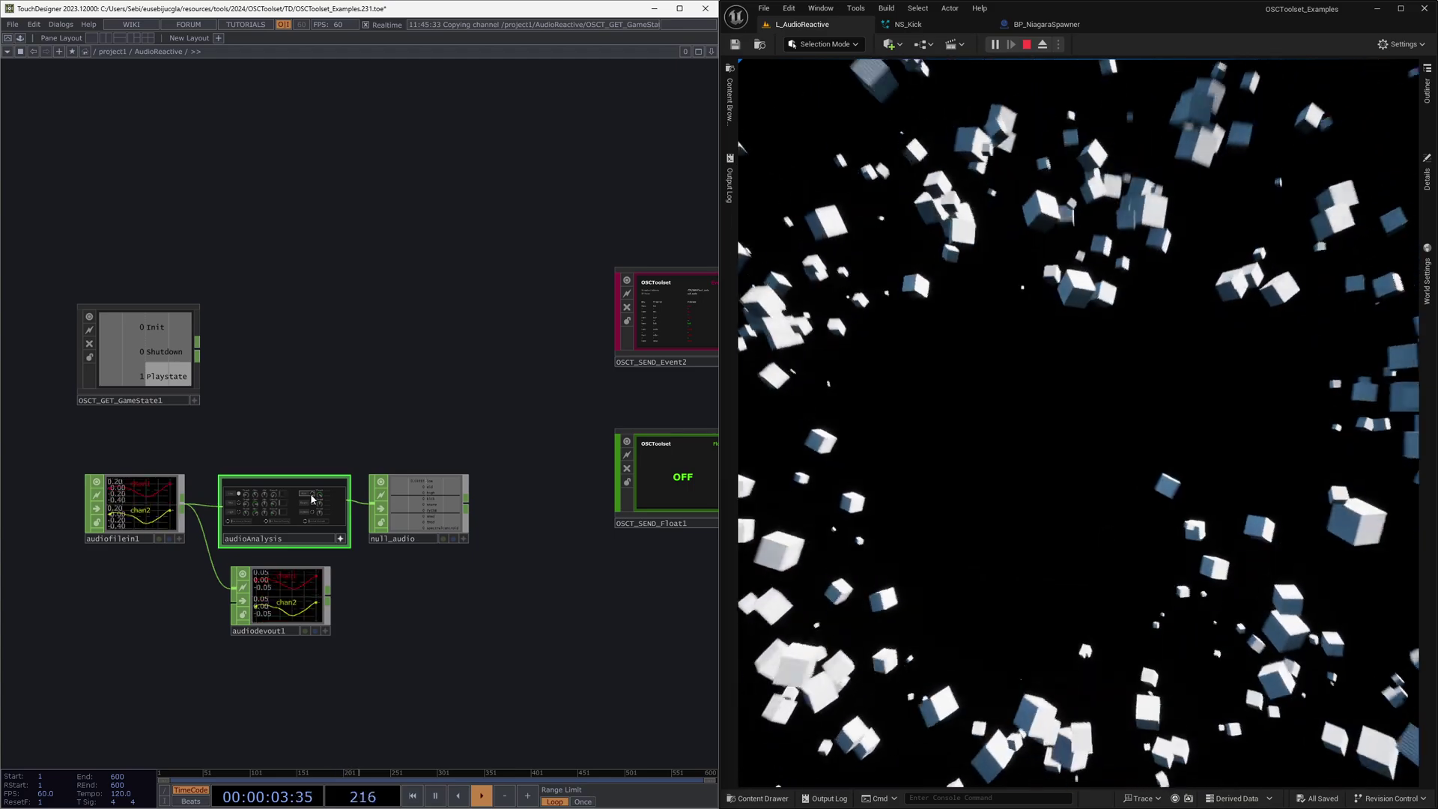
{"action": "scroll", "coordinate": [312, 497], "scroll_direction": "up", "scroll_amount": 5}
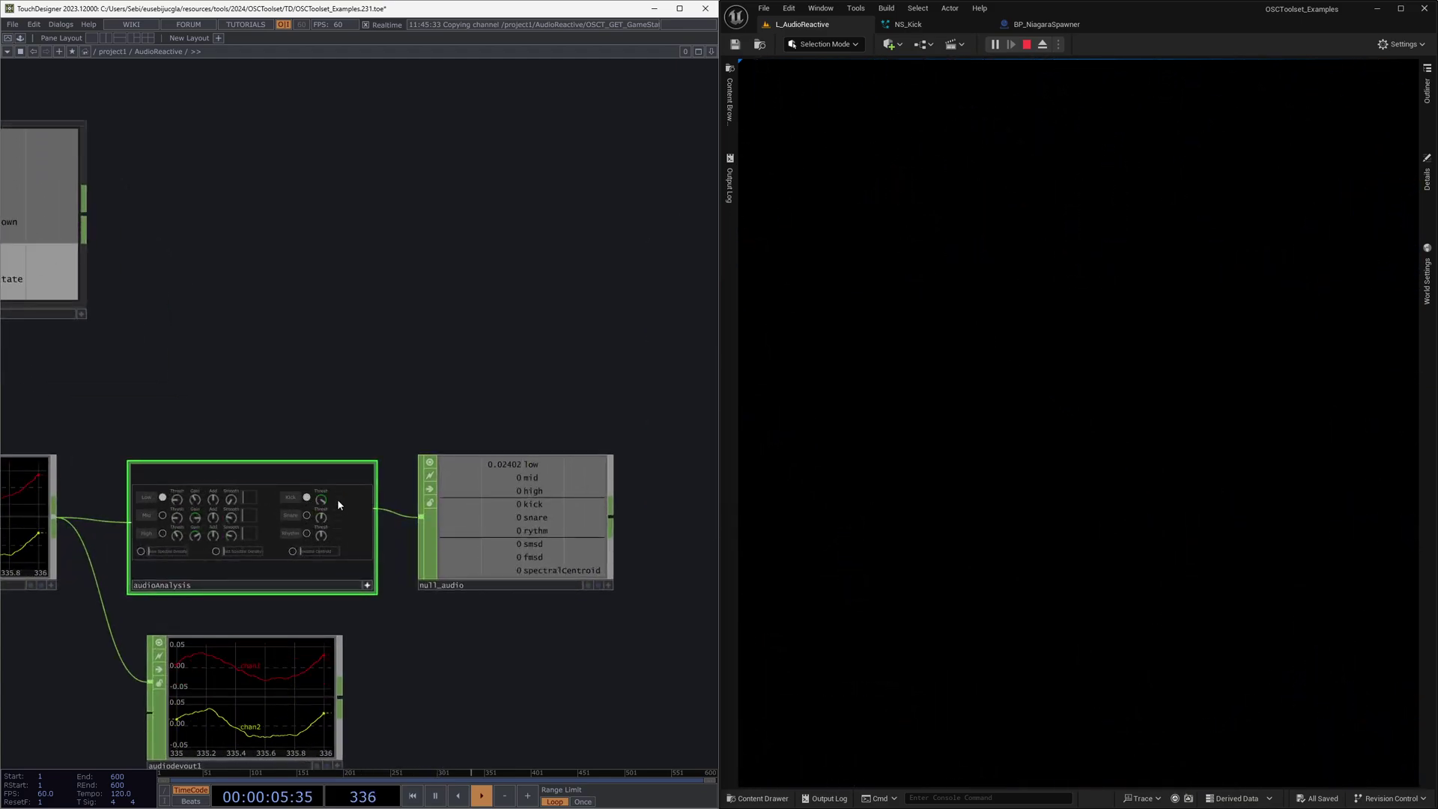
{"action": "scroll", "coordinate": [417, 599], "scroll_direction": "down", "scroll_amount": 4}
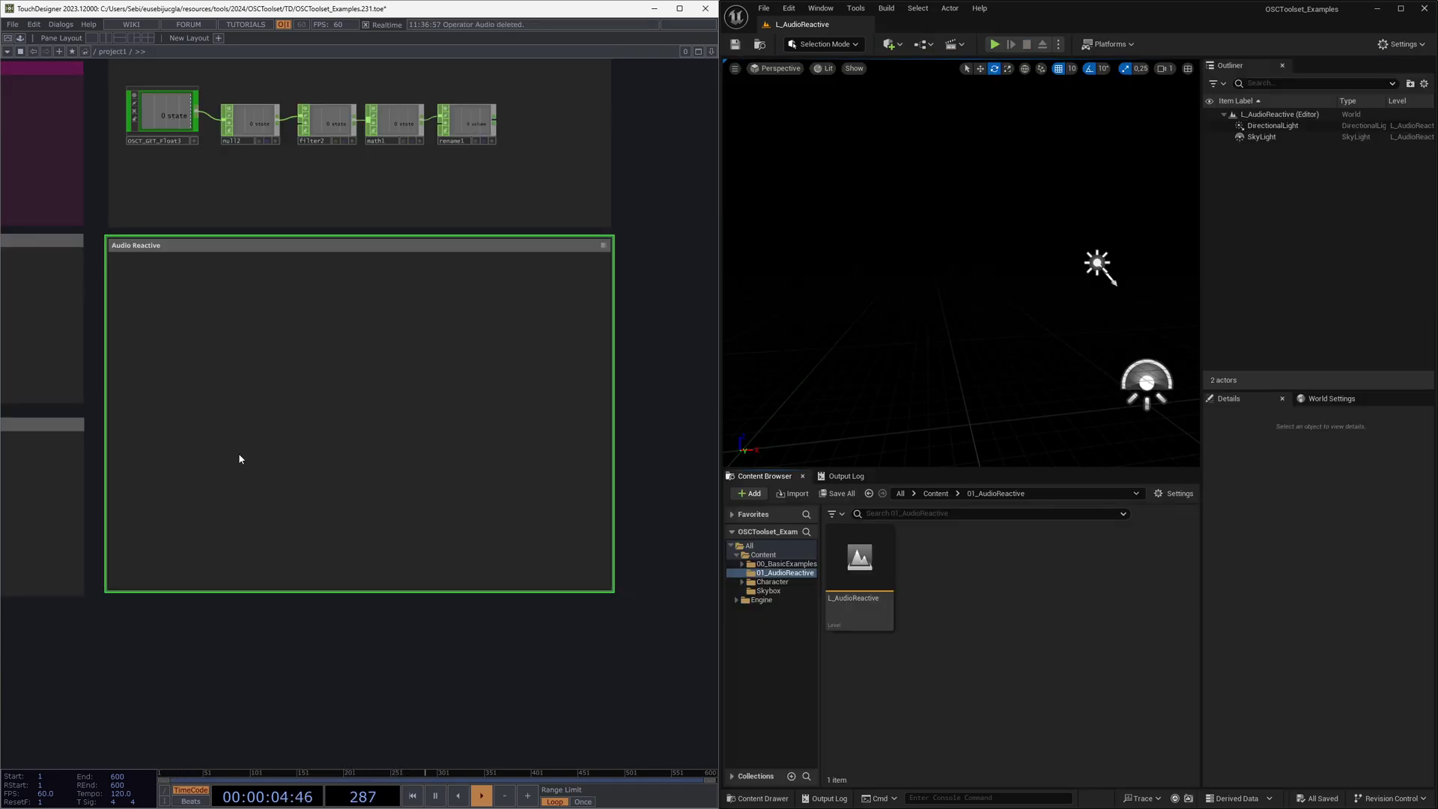
- Add a Base COMP inside the Audio Reactive annotation and rename it AudioReactive
{"action": "key", "text": "Tab"}
{"action": "type", "text": "base"}
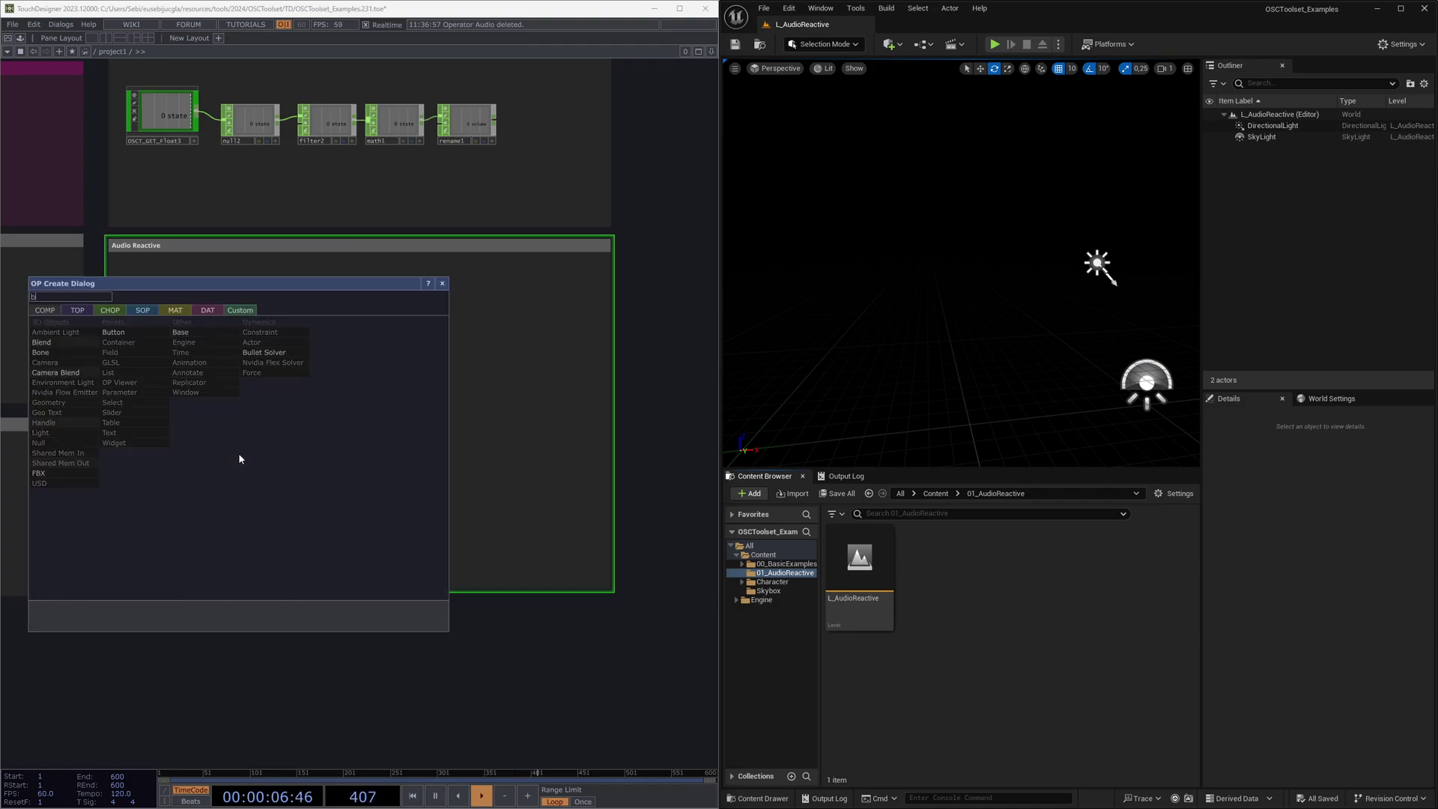
{"action": "left_click", "coordinate": [186, 331]}
{"action": "left_click", "coordinate": [218, 406]}
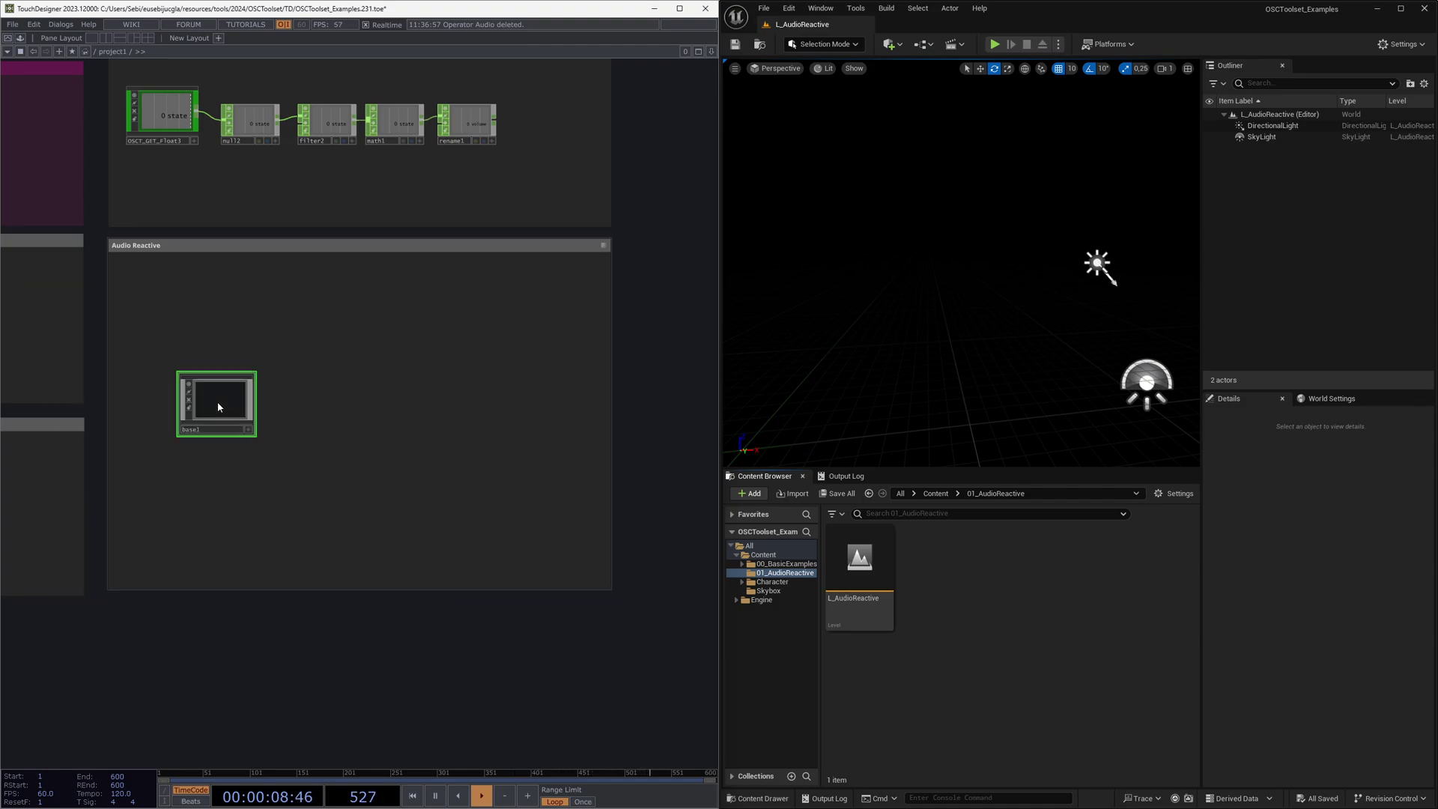
{"action": "left_click", "coordinate": [216, 430]}
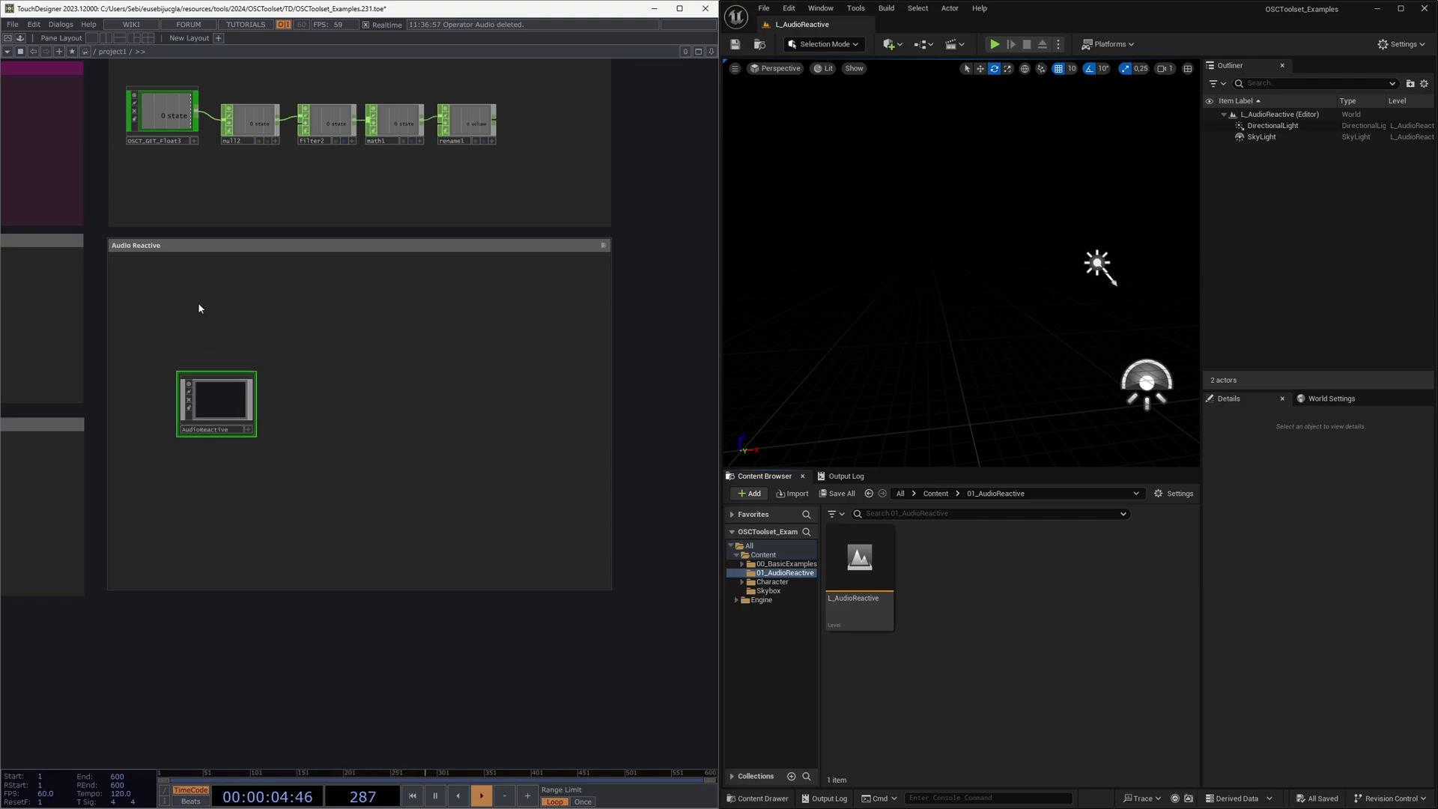
- Create an Event sender and a Float sender from the OSCToolset component, and cut both from the project network
{"action": "key", "text": "h"}
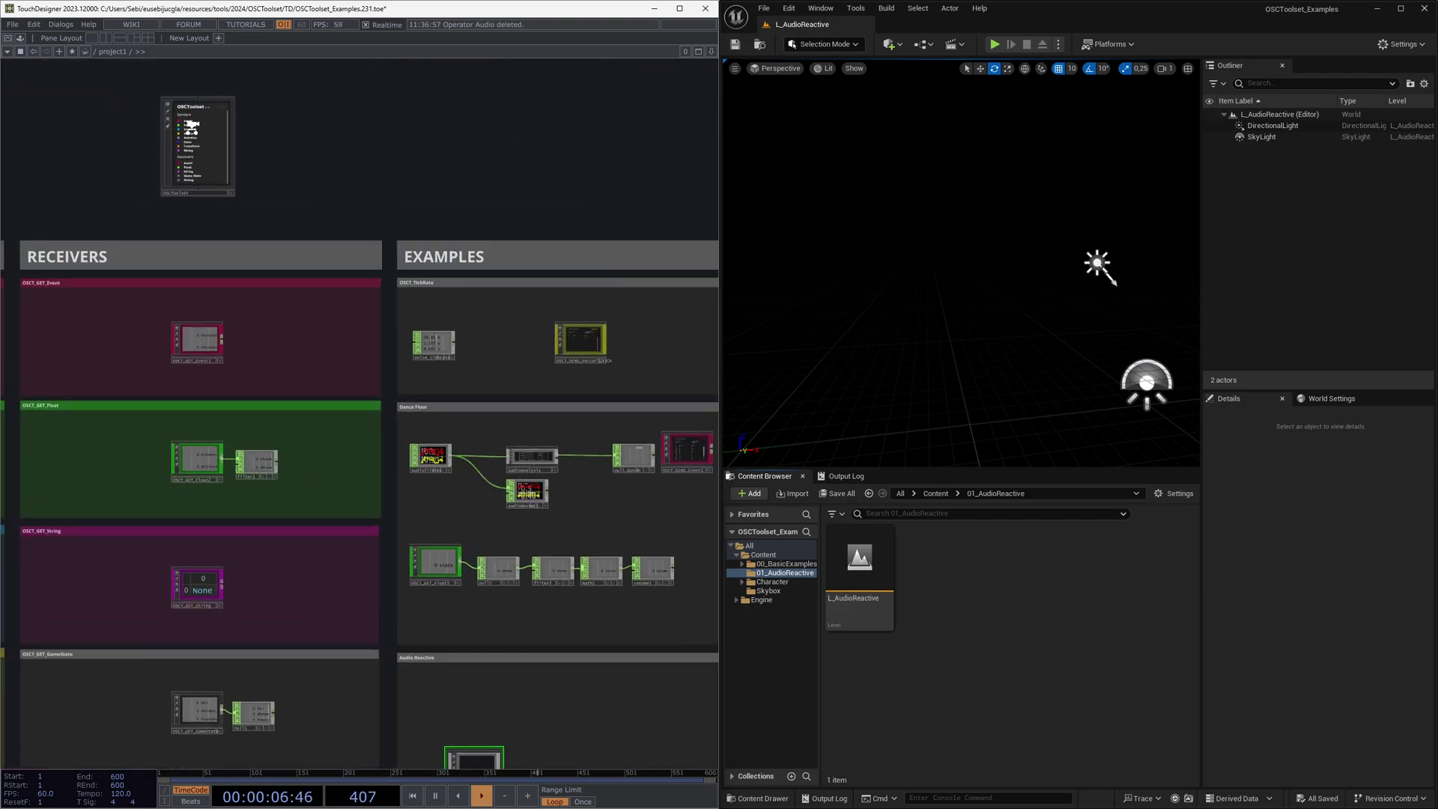
{"action": "scroll", "coordinate": [181, 121], "scroll_direction": "up", "scroll_amount": 2}
{"action": "left_click", "coordinate": [186, 117]}
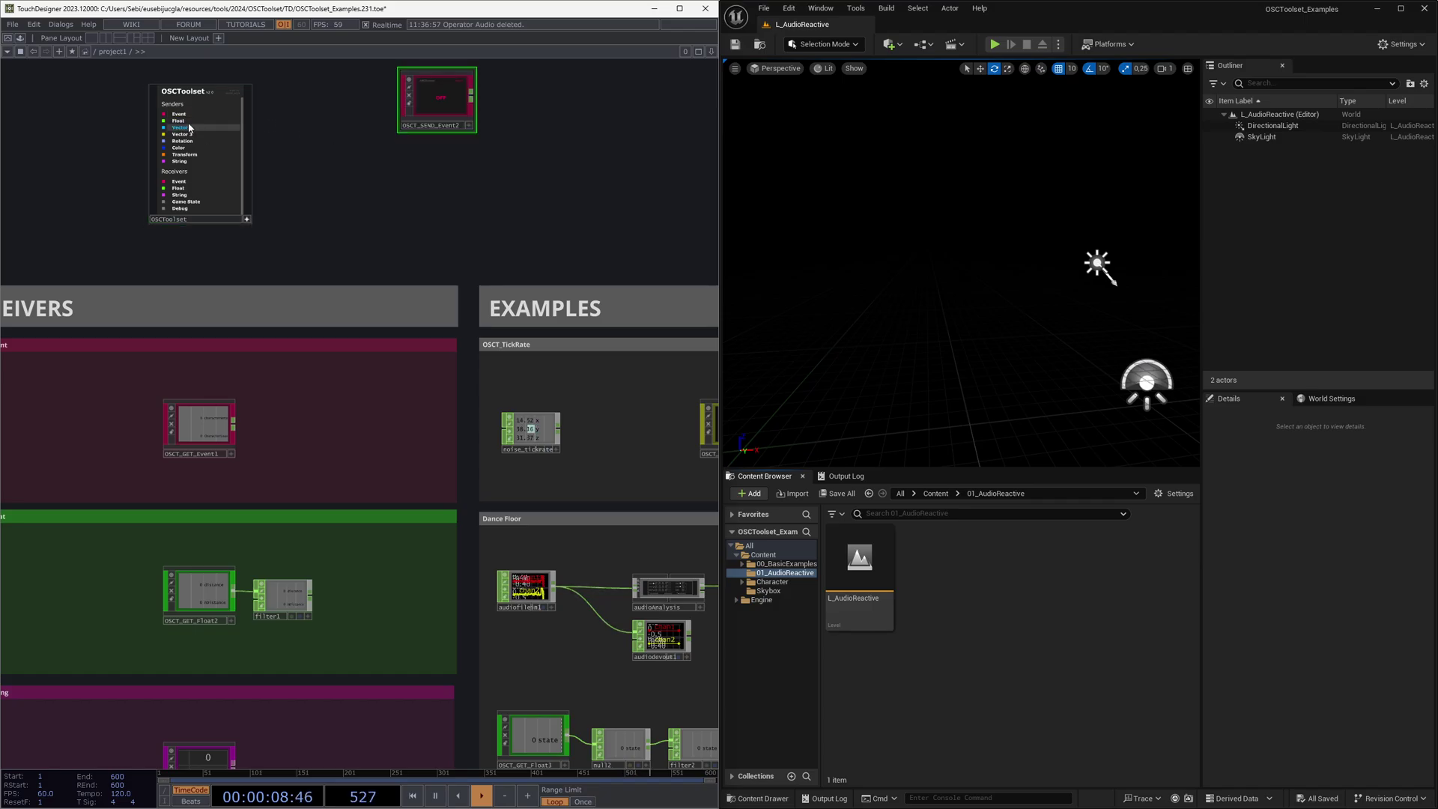
{"action": "left_click", "coordinate": [178, 120]}
{"action": "left_click_drag", "start_coordinate": [397, 68], "coordinate": [576, 204]}
{"action": "key", "text": "Delete"}
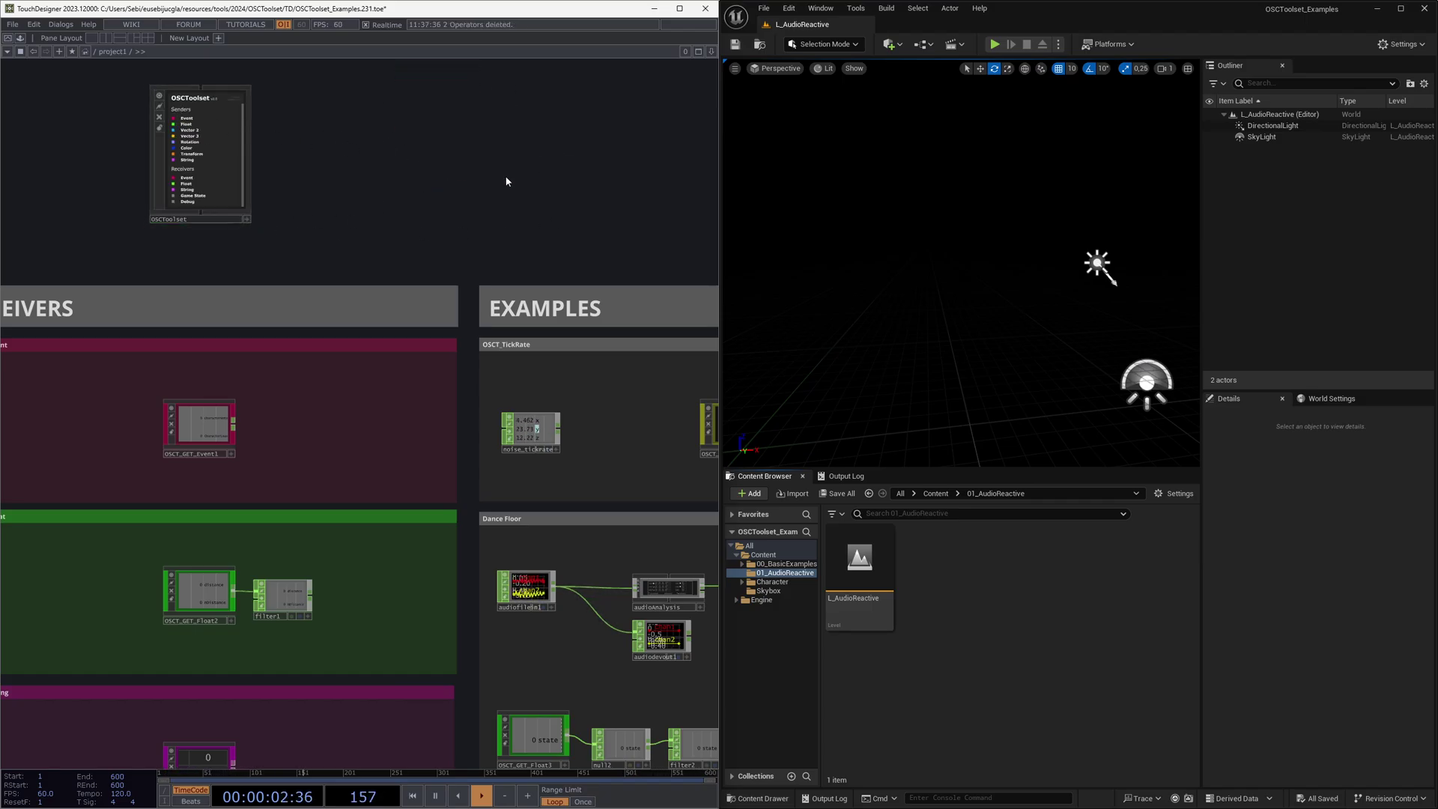
- Enter the AudioReactive component, paste the Event and Float senders, and arrange them one above the other
{"action": "scroll", "coordinate": [295, 122], "scroll_direction": "down", "scroll_amount": 5}
{"action": "scroll", "coordinate": [288, 552], "scroll_direction": "up", "scroll_amount": 5}
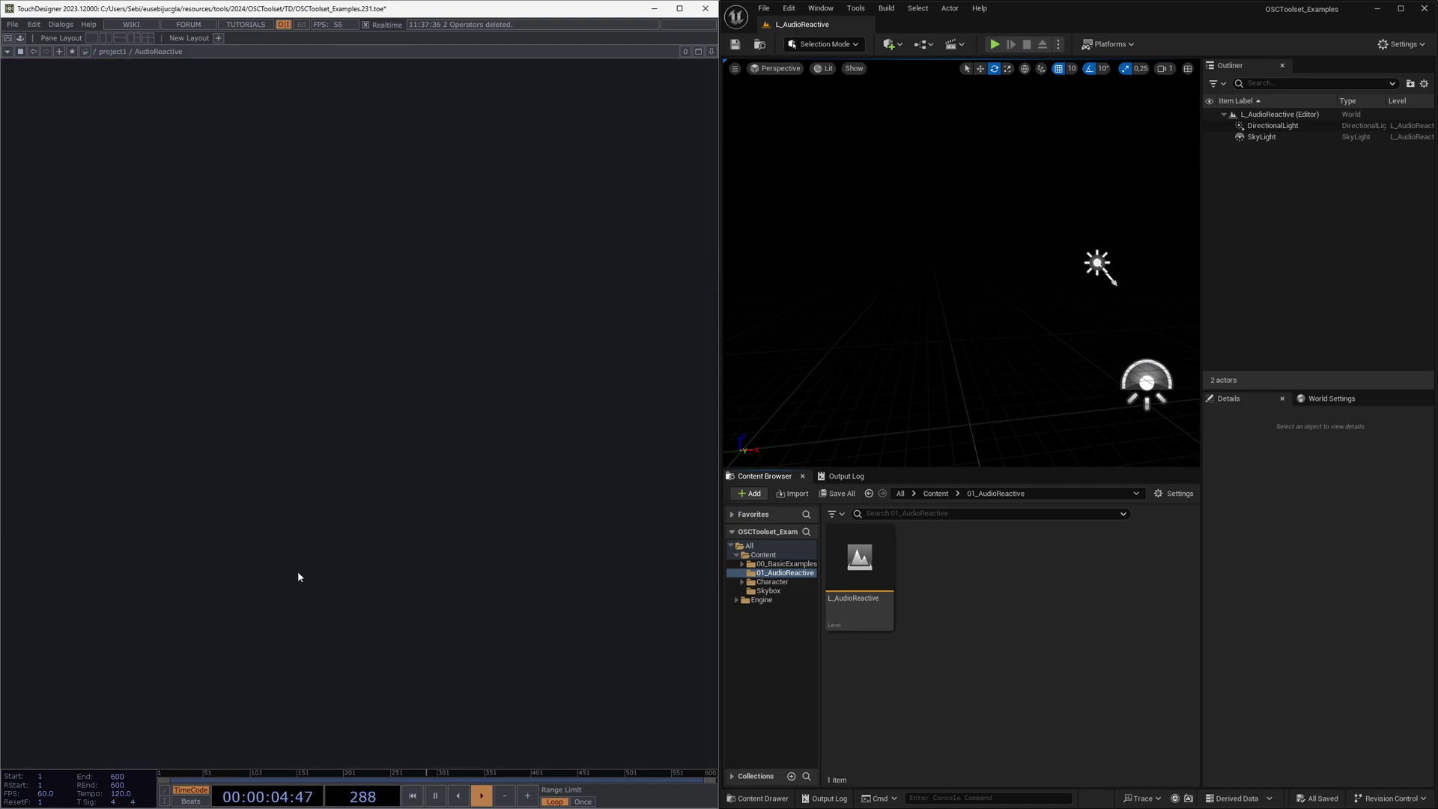
{"action": "key", "text": "ctrl+v"}
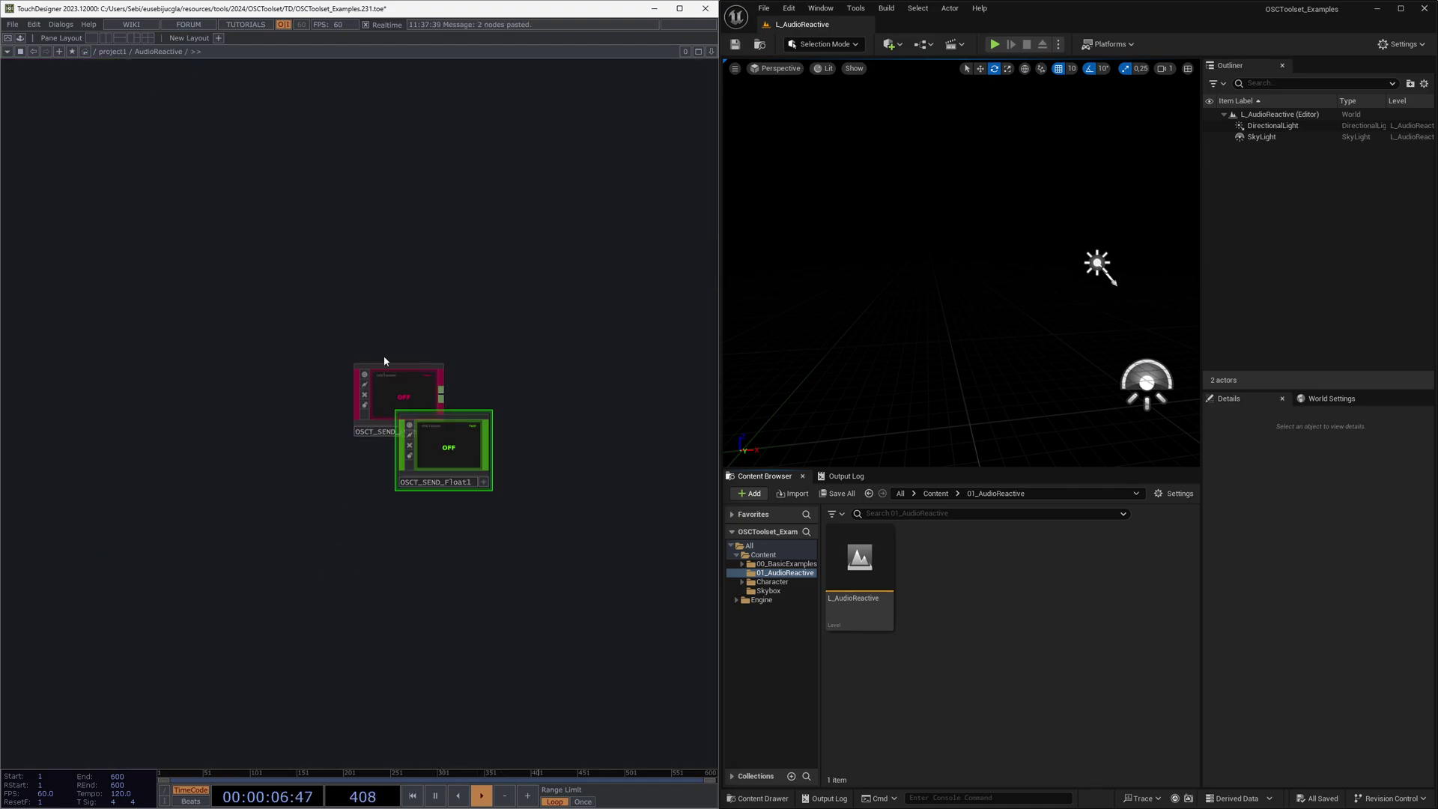
{"action": "left_click_drag", "start_coordinate": [385, 366], "coordinate": [429, 297]}
{"action": "left_click_drag", "start_coordinate": [454, 349], "coordinate": [538, 327]}
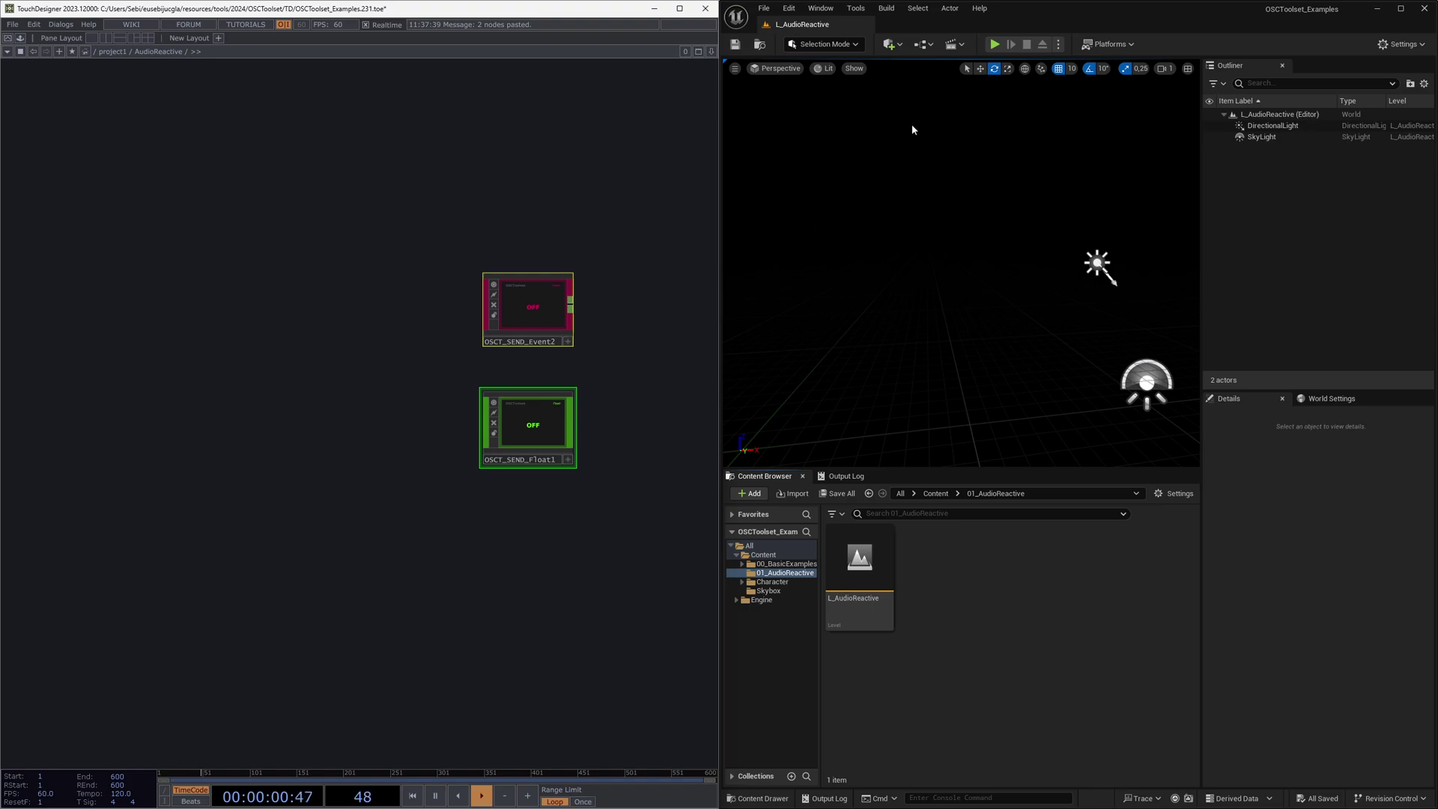
- Add an Audio File In CHOP to the AudioReactive network, on the input side of the two senders
{"action": "left_click", "coordinate": [299, 474]}
{"action": "key", "text": "Tab"}
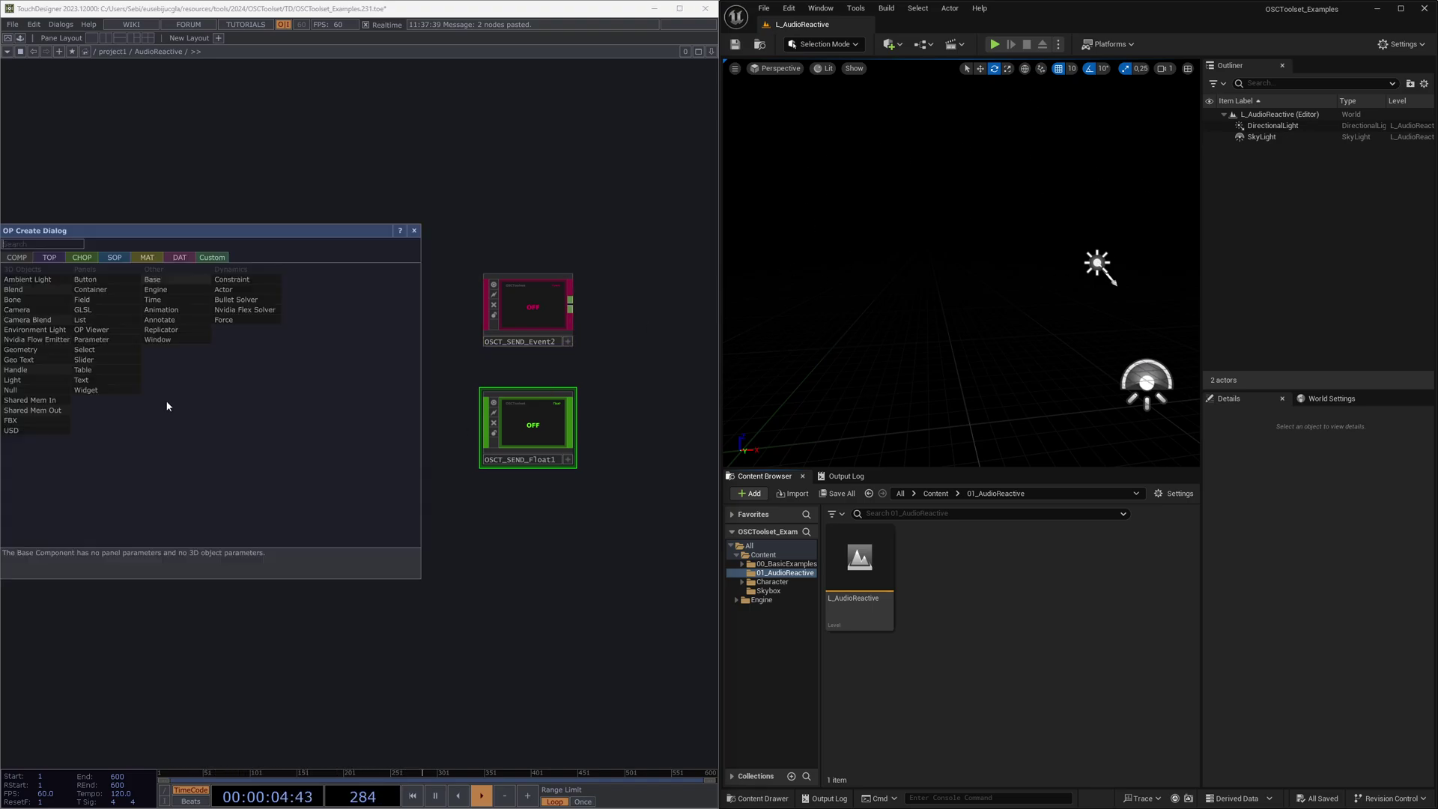
{"action": "type", "text": "audio"}
{"action": "key", "text": "Tab"}
{"action": "key", "text": "Tab"}
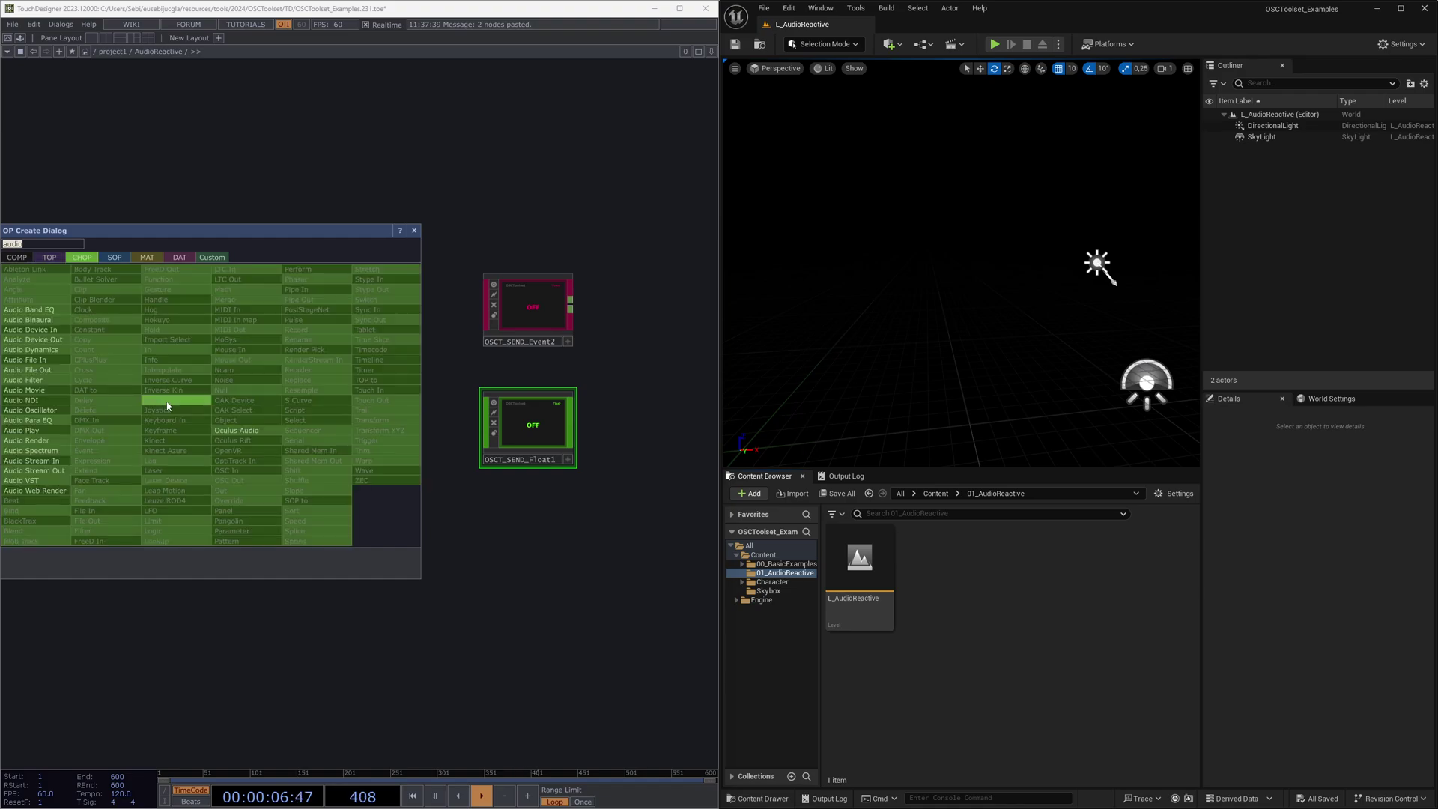
{"action": "left_click_drag", "start_coordinate": [54, 230], "coordinate": [152, 230]}
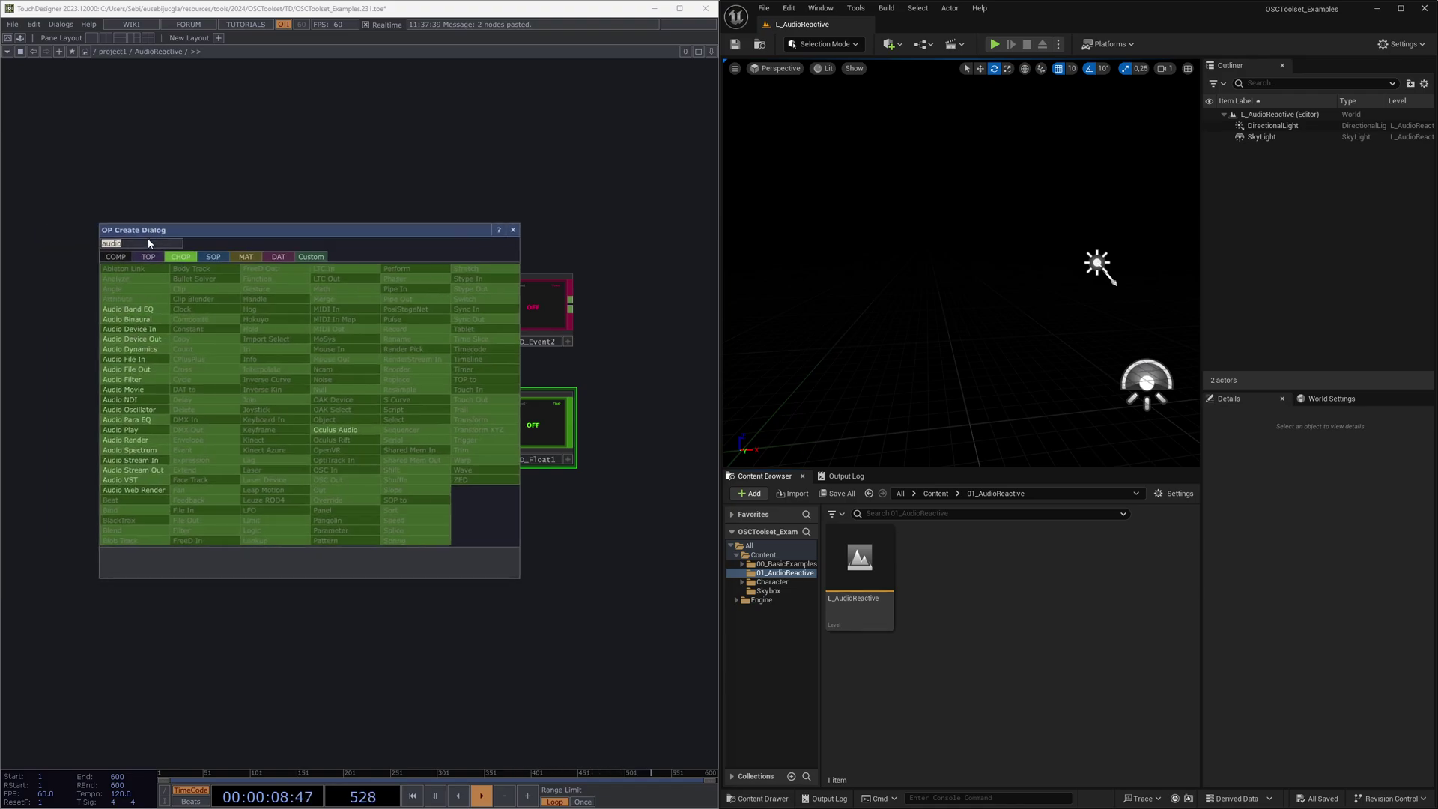
{"action": "type", "text": "file"}
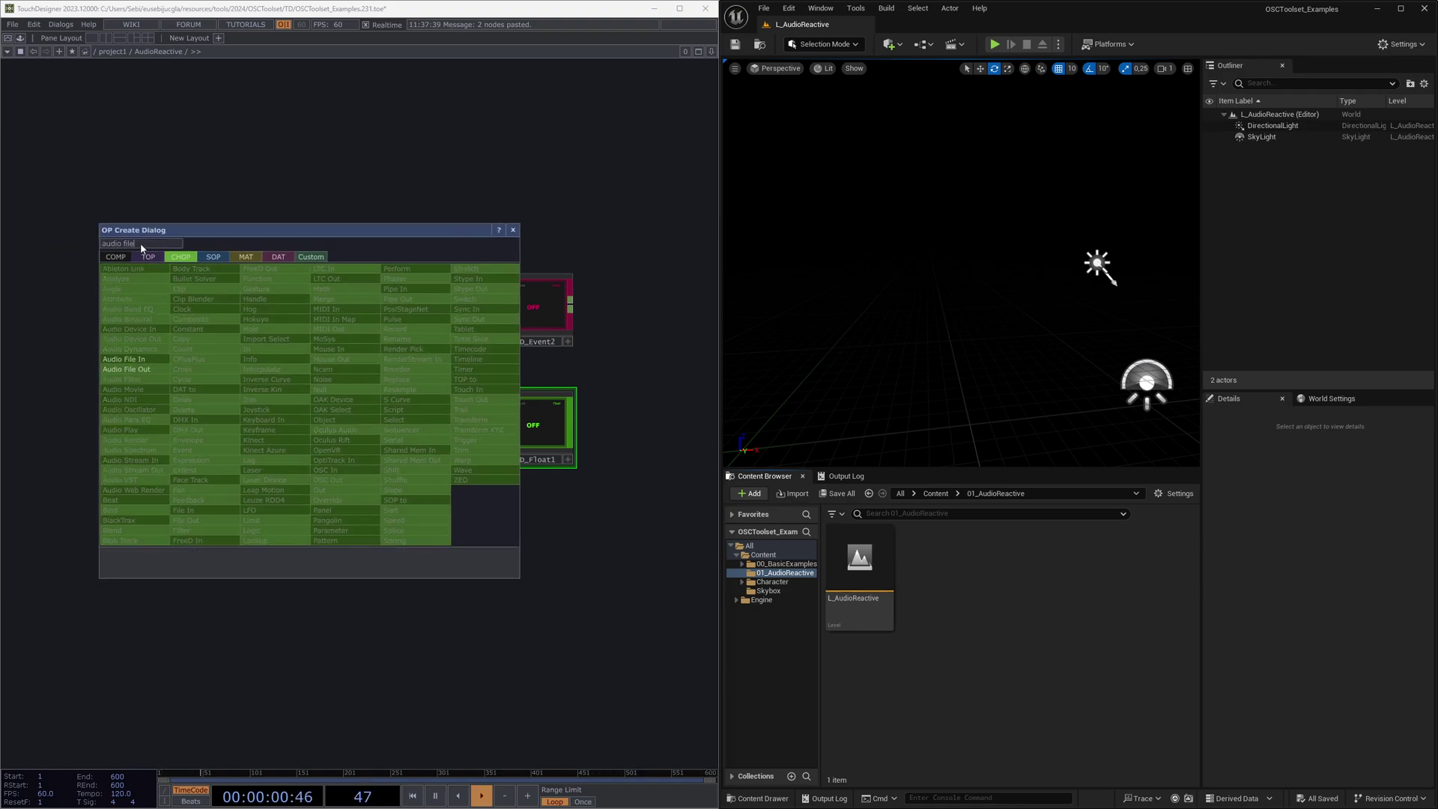
{"action": "left_click", "coordinate": [138, 363]}
{"action": "left_click", "coordinate": [150, 374]}
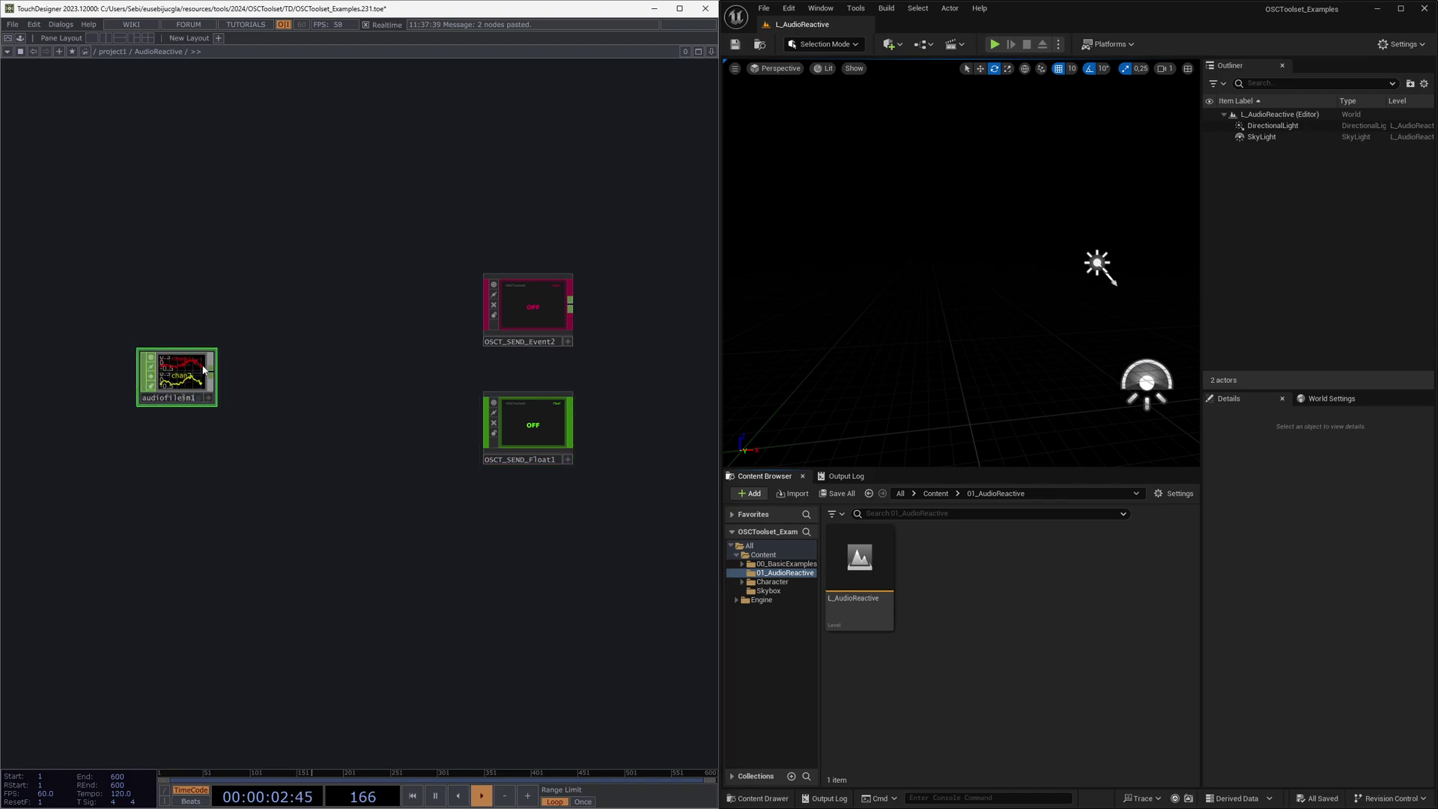
- Add an Audio Device Out CHOP below and beside the Audio File In operator
{"action": "key", "text": "Tab"}
{"action": "type", "text": "dev"}
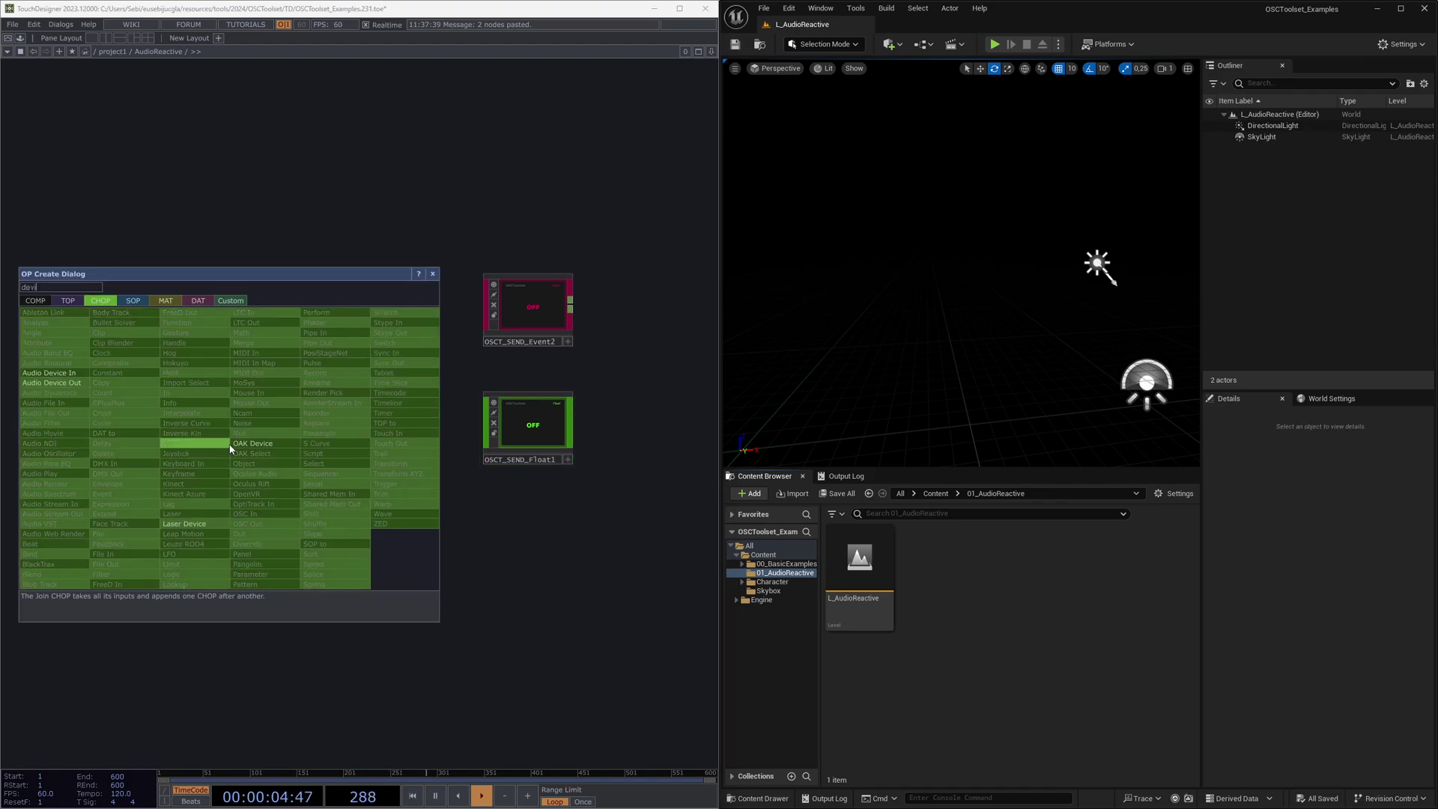
{"action": "type", "text": "i"}
{"action": "left_click", "coordinate": [53, 382]}
{"action": "left_click", "coordinate": [259, 443]}
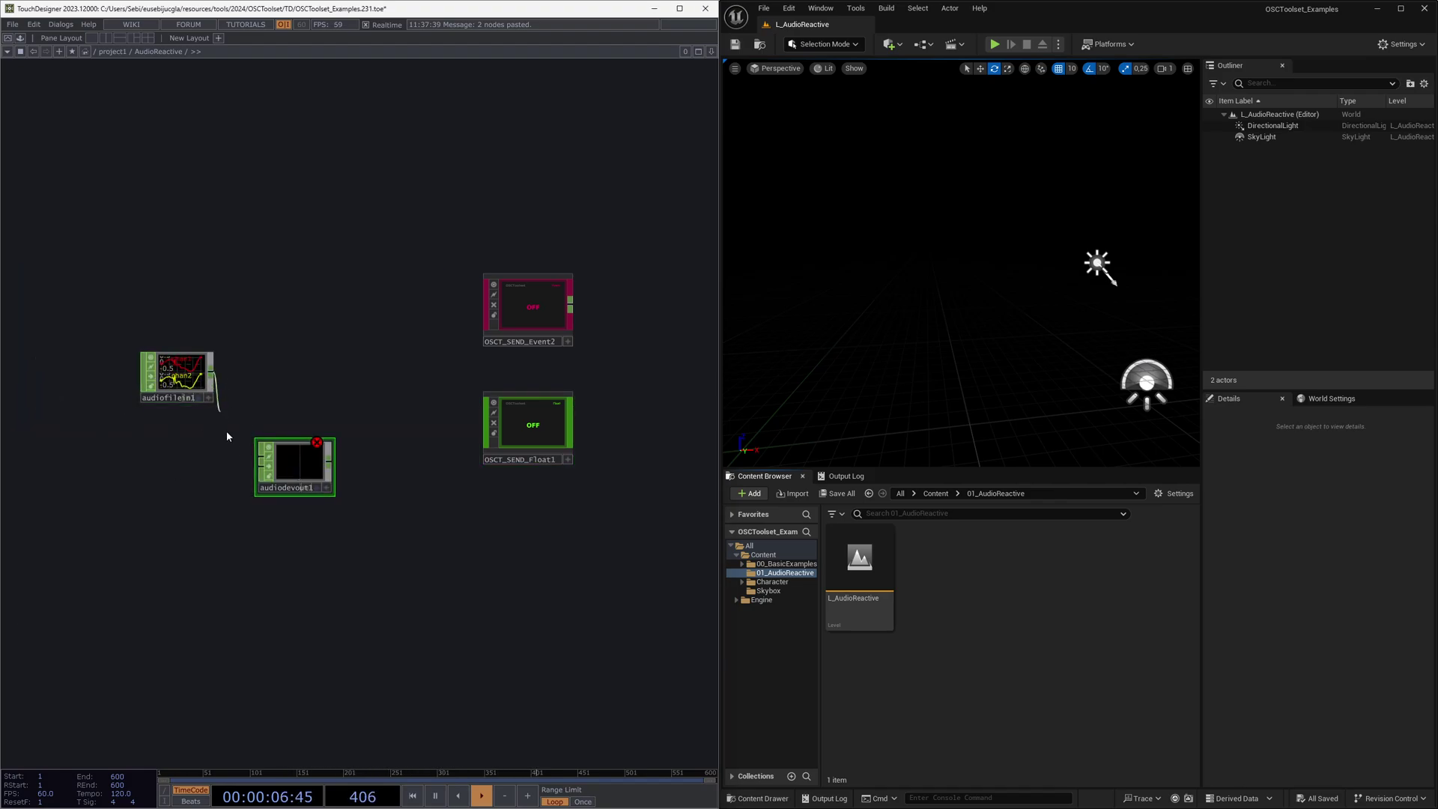
- Set the Audio Device Out volume to 0.2 and wire the Audio File In output into it
{"action": "right_click_drag", "start_coordinate": [237, 506], "coordinate": [344, 442]}
{"action": "key", "text": "p"}
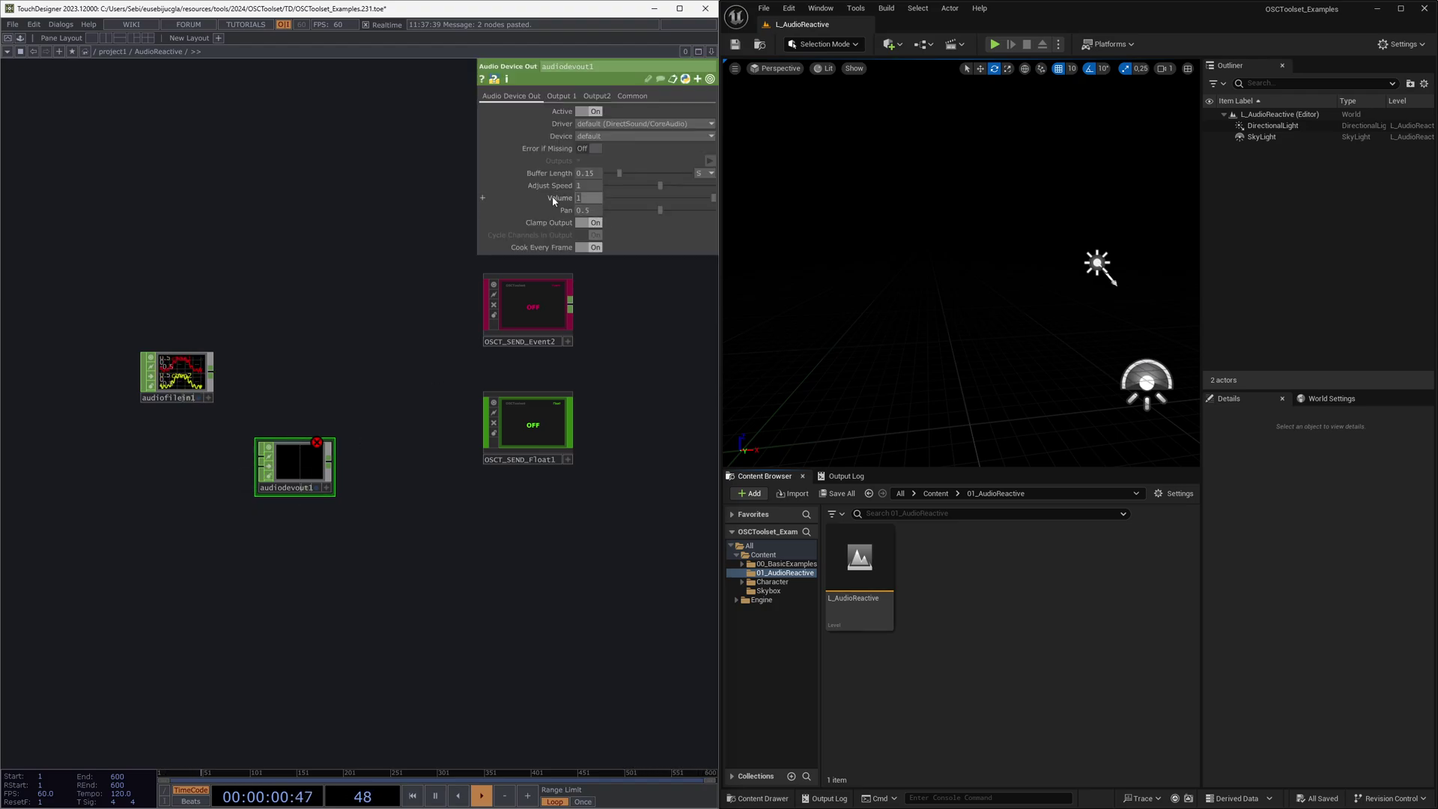
{"action": "left_click_drag", "start_coordinate": [215, 377], "coordinate": [219, 410]}
{"action": "left_click", "coordinate": [250, 463]}
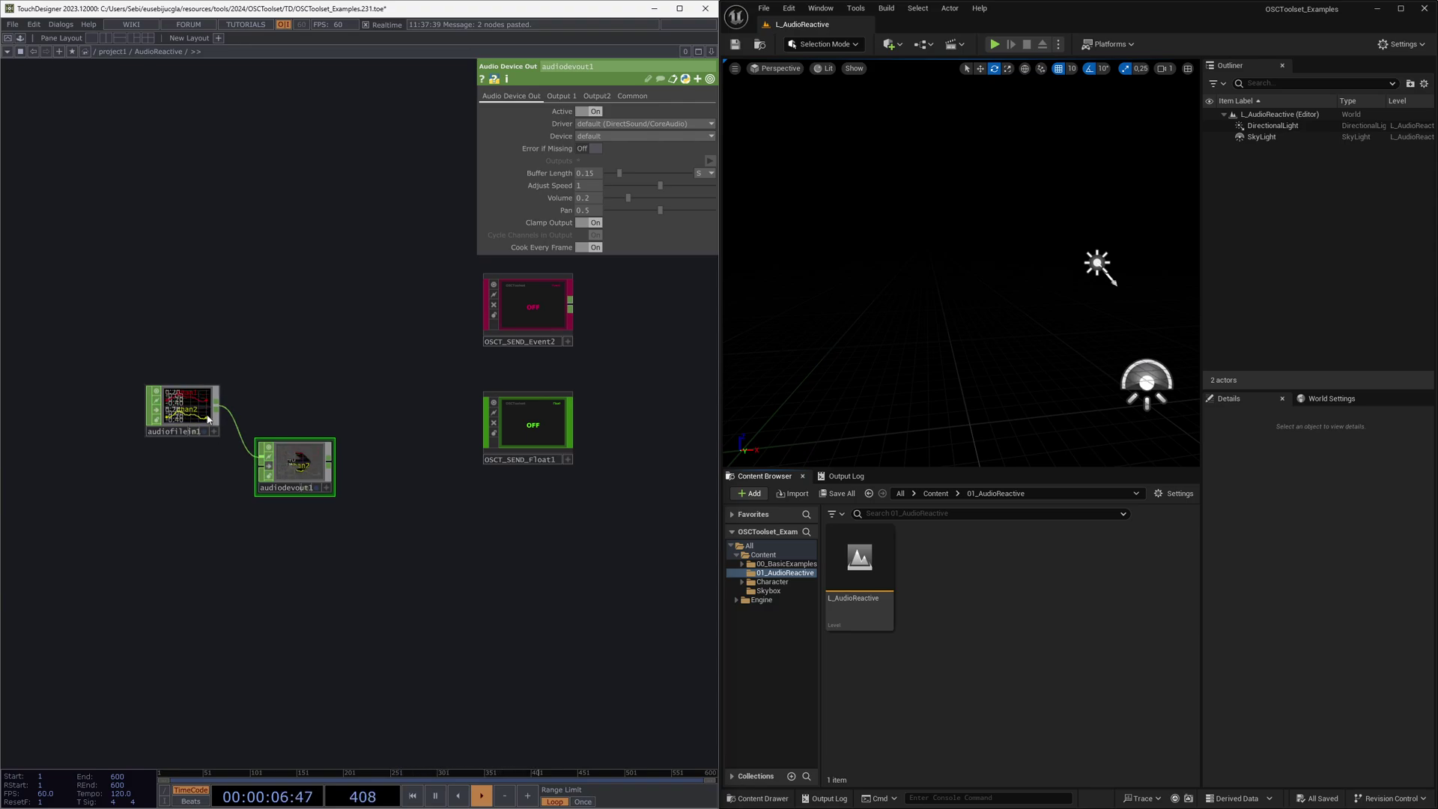
- Load the OSCToolset sample track from the TD/media folder into the Audio File In operator
{"action": "left_click", "coordinate": [171, 427]}
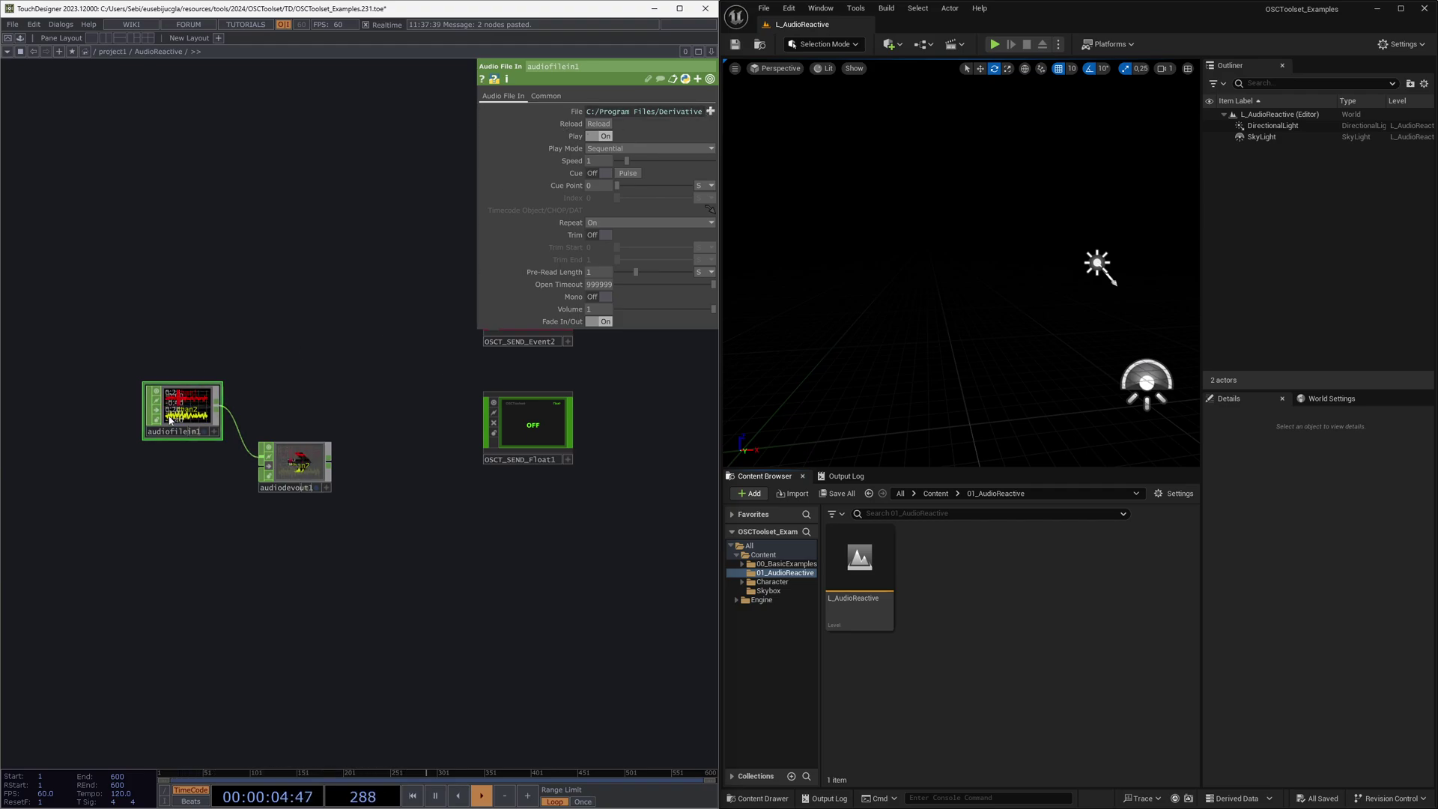
{"action": "left_click", "coordinate": [709, 111]}
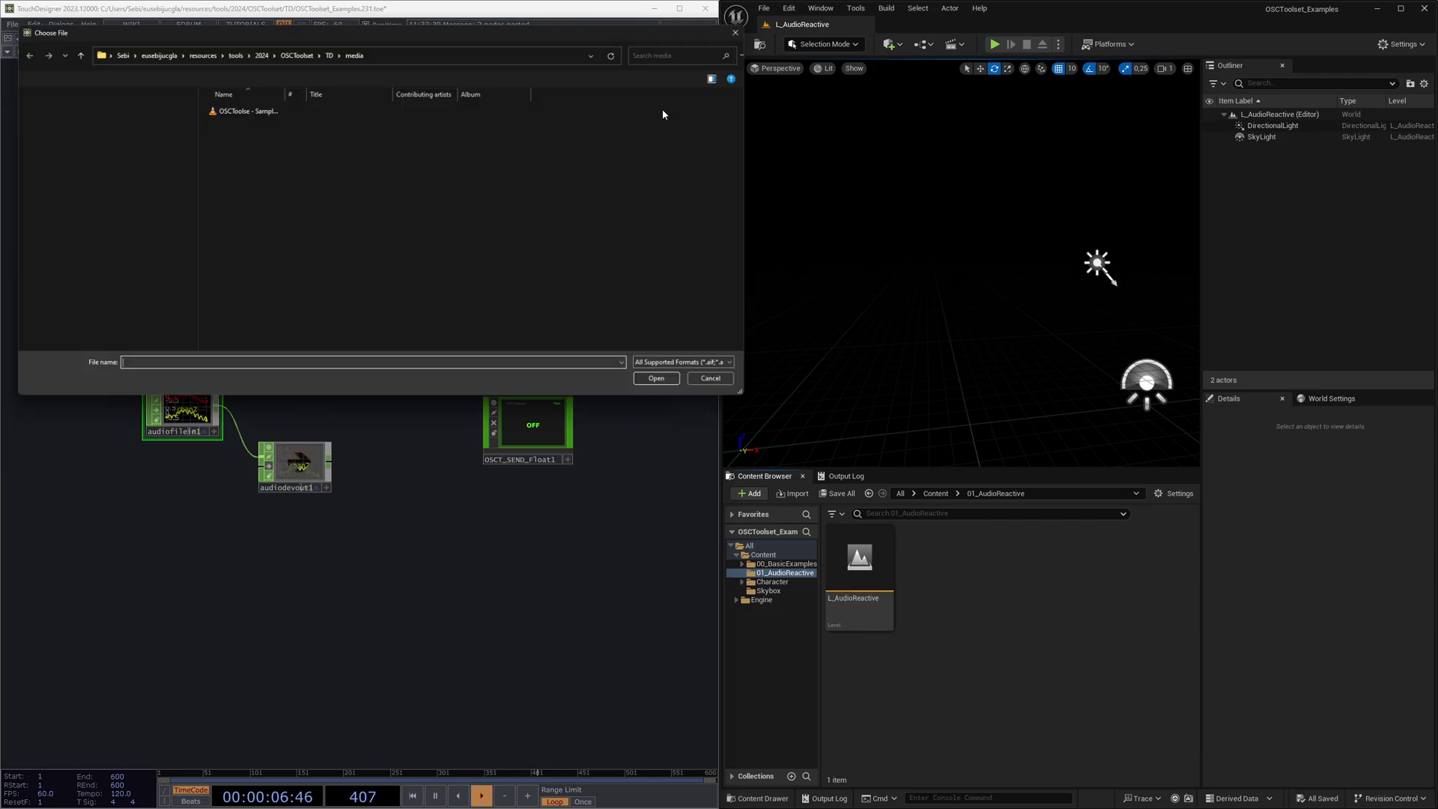
{"action": "left_click", "coordinate": [295, 50]}
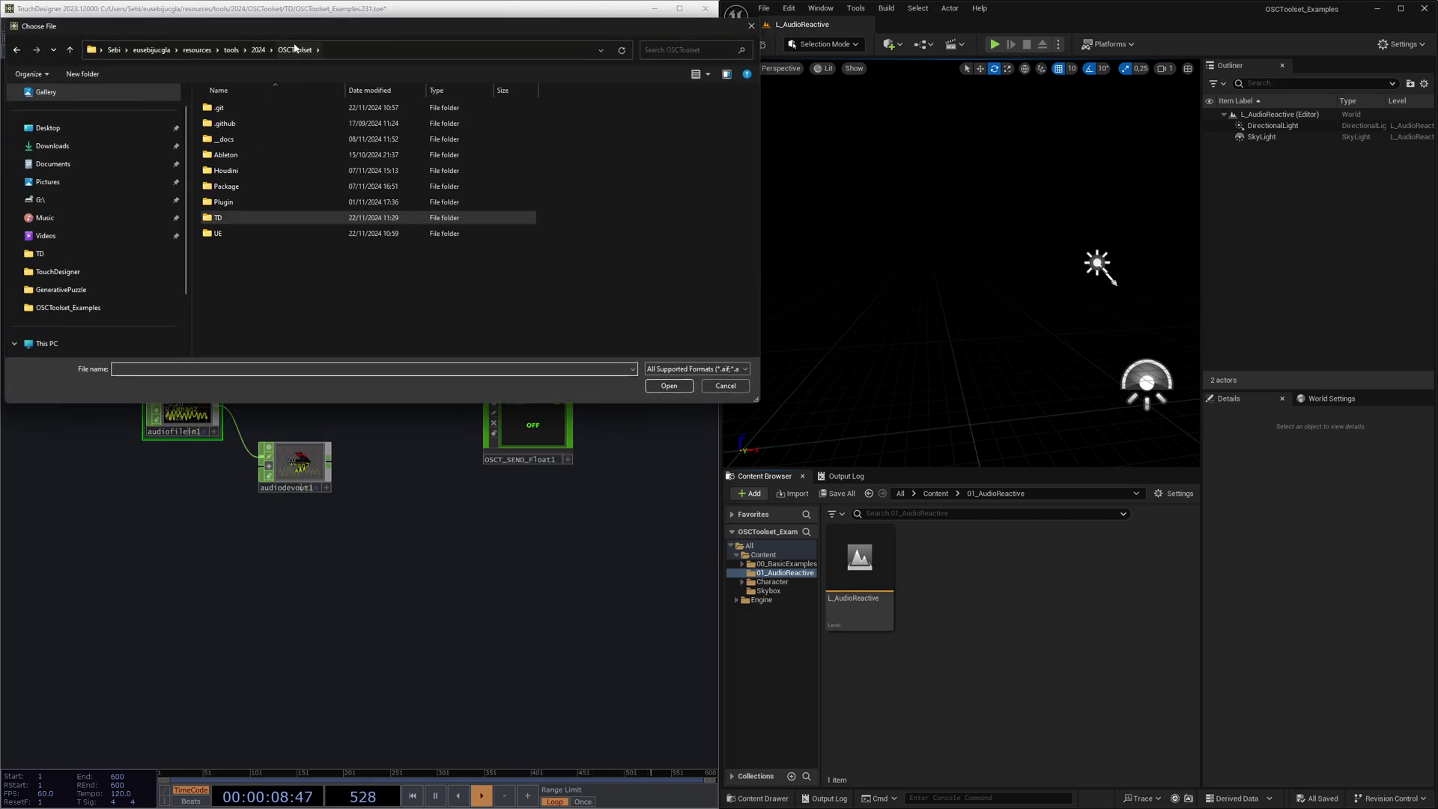
{"action": "double_click", "coordinate": [221, 217]}
{"action": "double_click", "coordinate": [225, 123]}
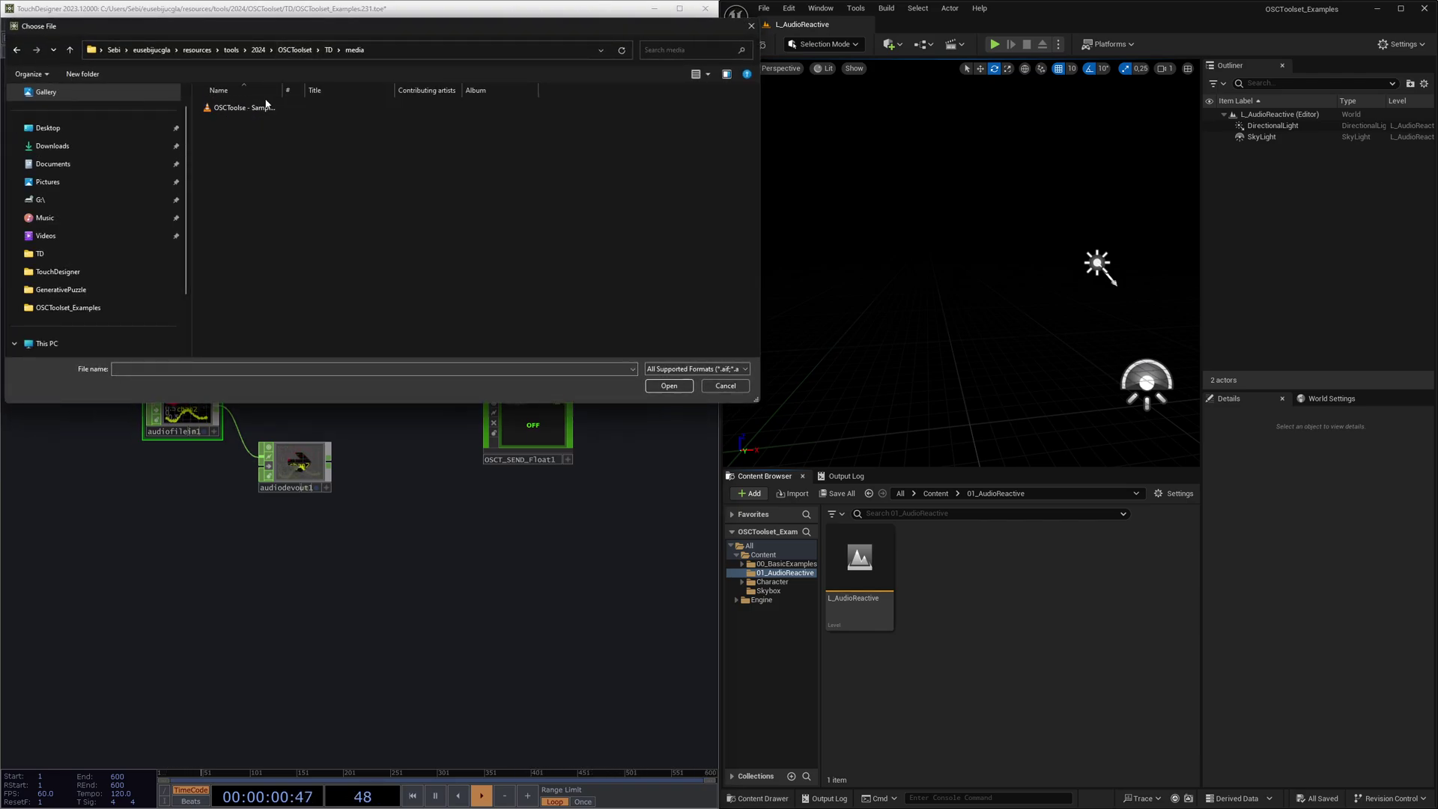
{"action": "double_click", "coordinate": [255, 109]}
- Add the audioAnalysis component from the palette's Tools category to the network
{"action": "left_click", "coordinate": [281, 470]}
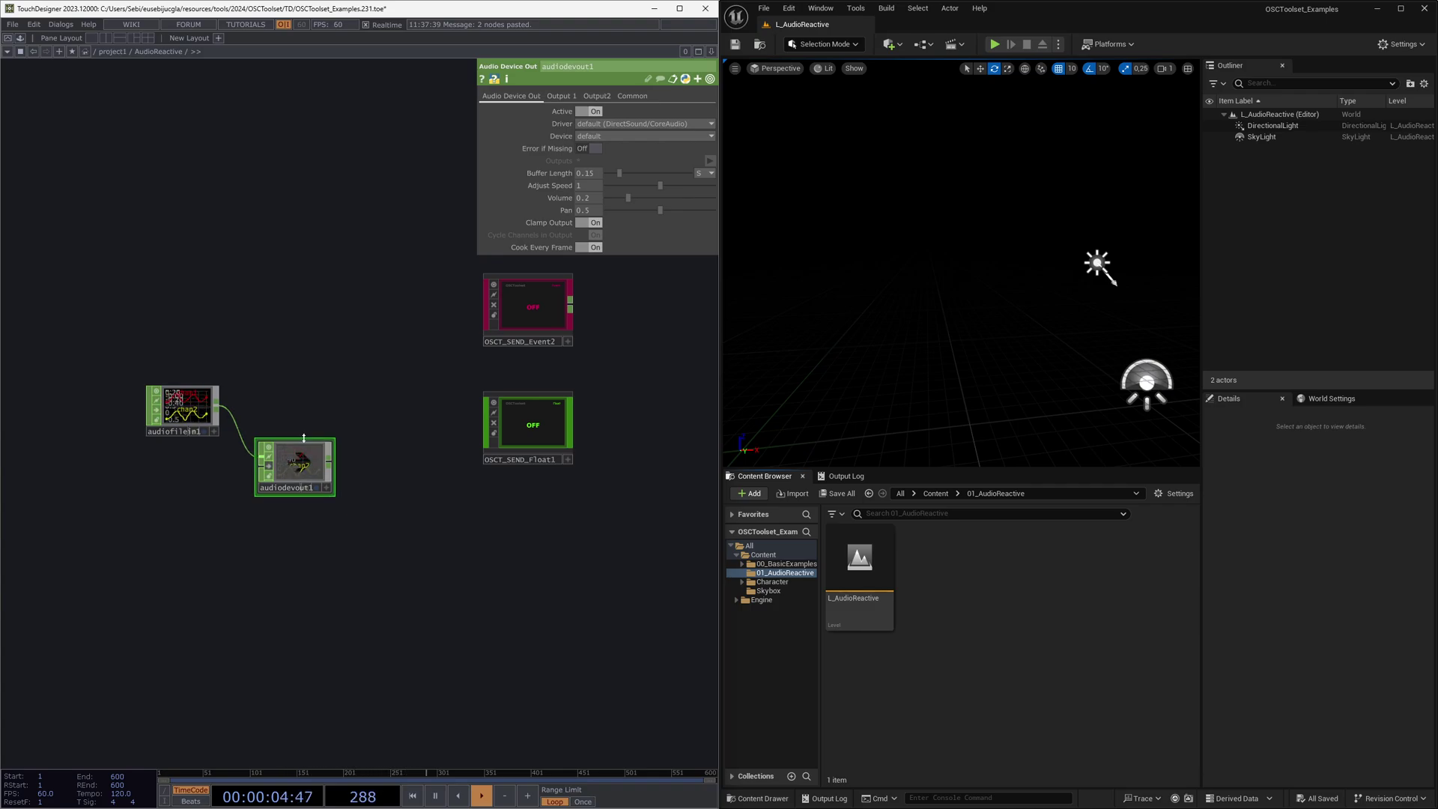
{"action": "key", "text": "alt+l"}
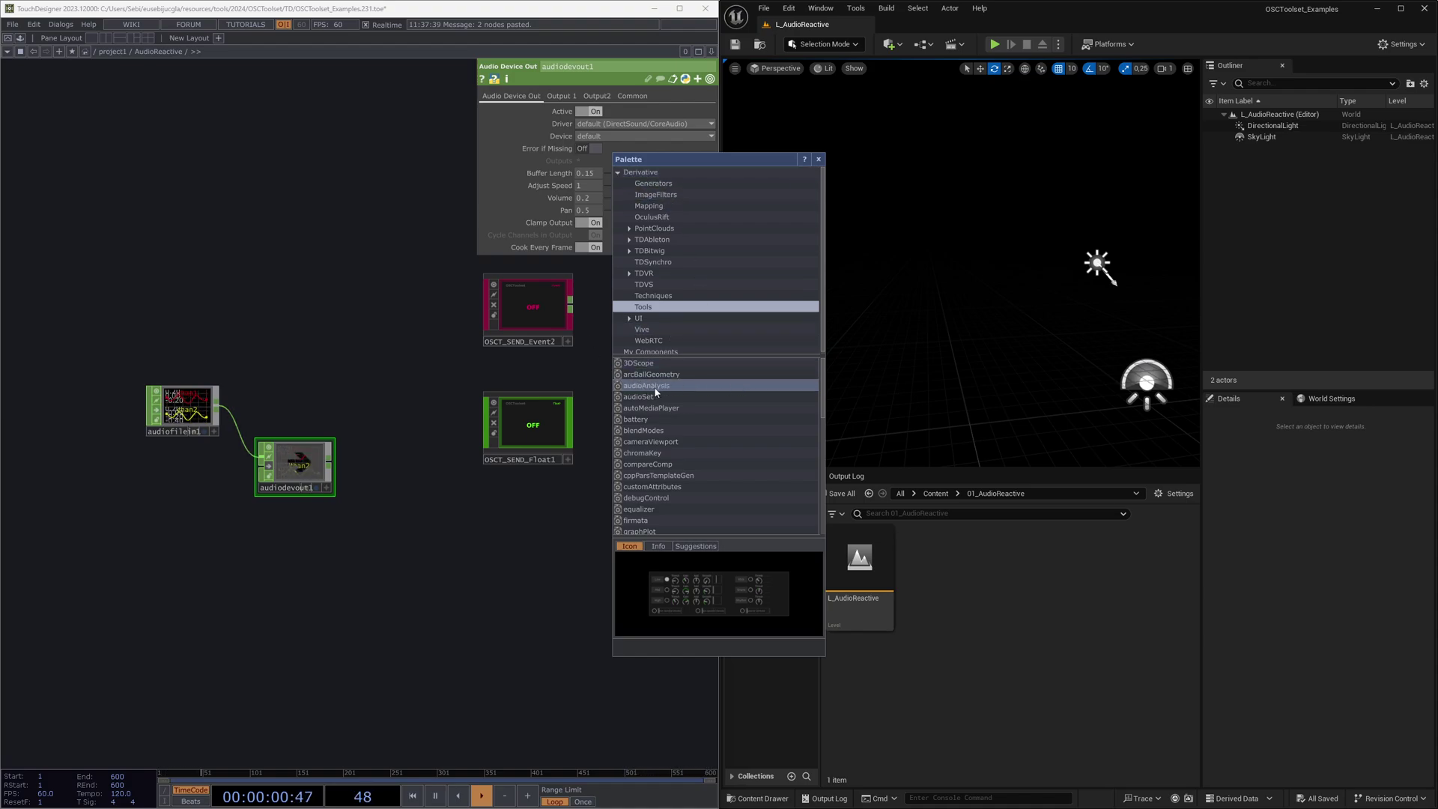
{"action": "left_click", "coordinate": [76, 26]}
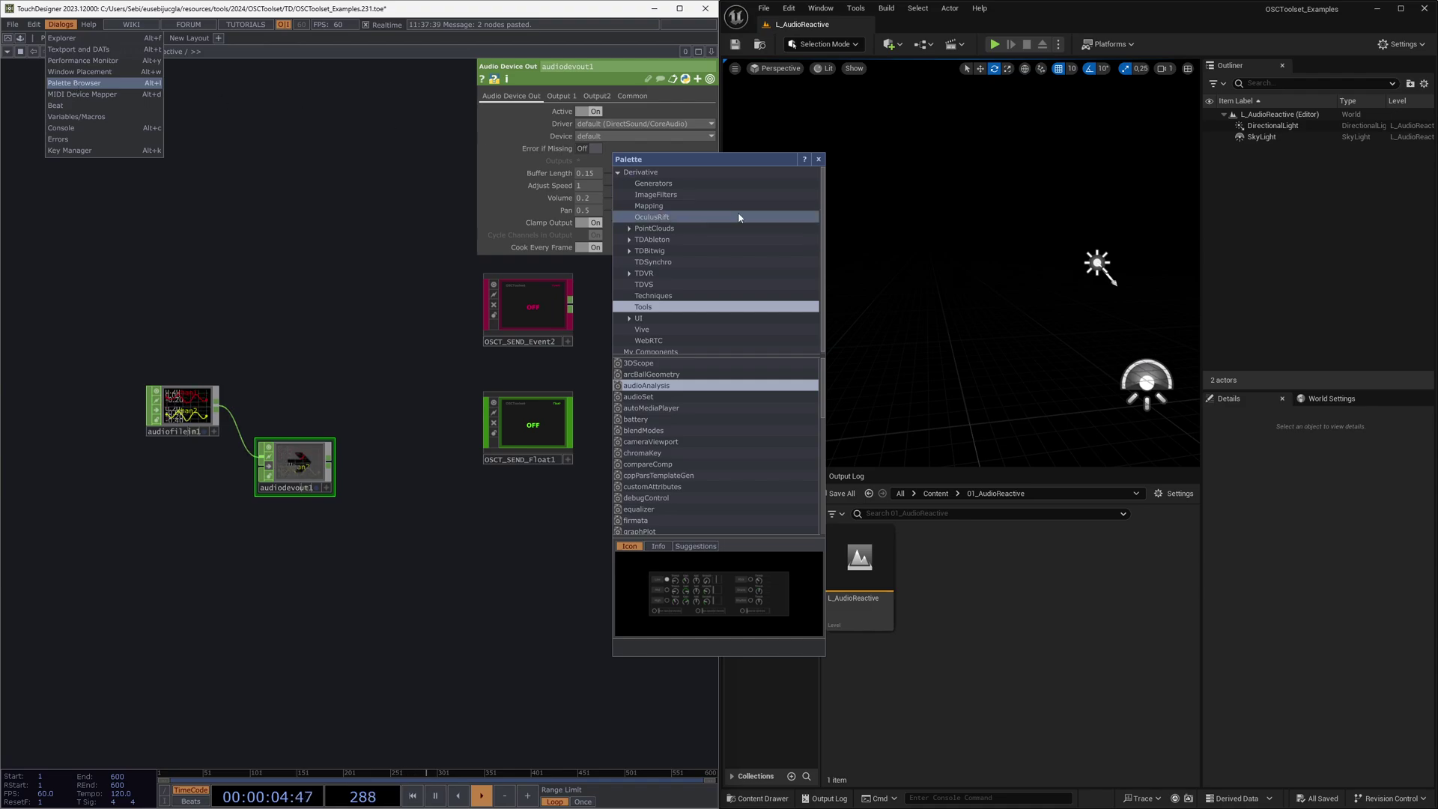
{"action": "left_click", "coordinate": [635, 308]}
{"action": "left_click_drag", "start_coordinate": [640, 385], "coordinate": [233, 395]}
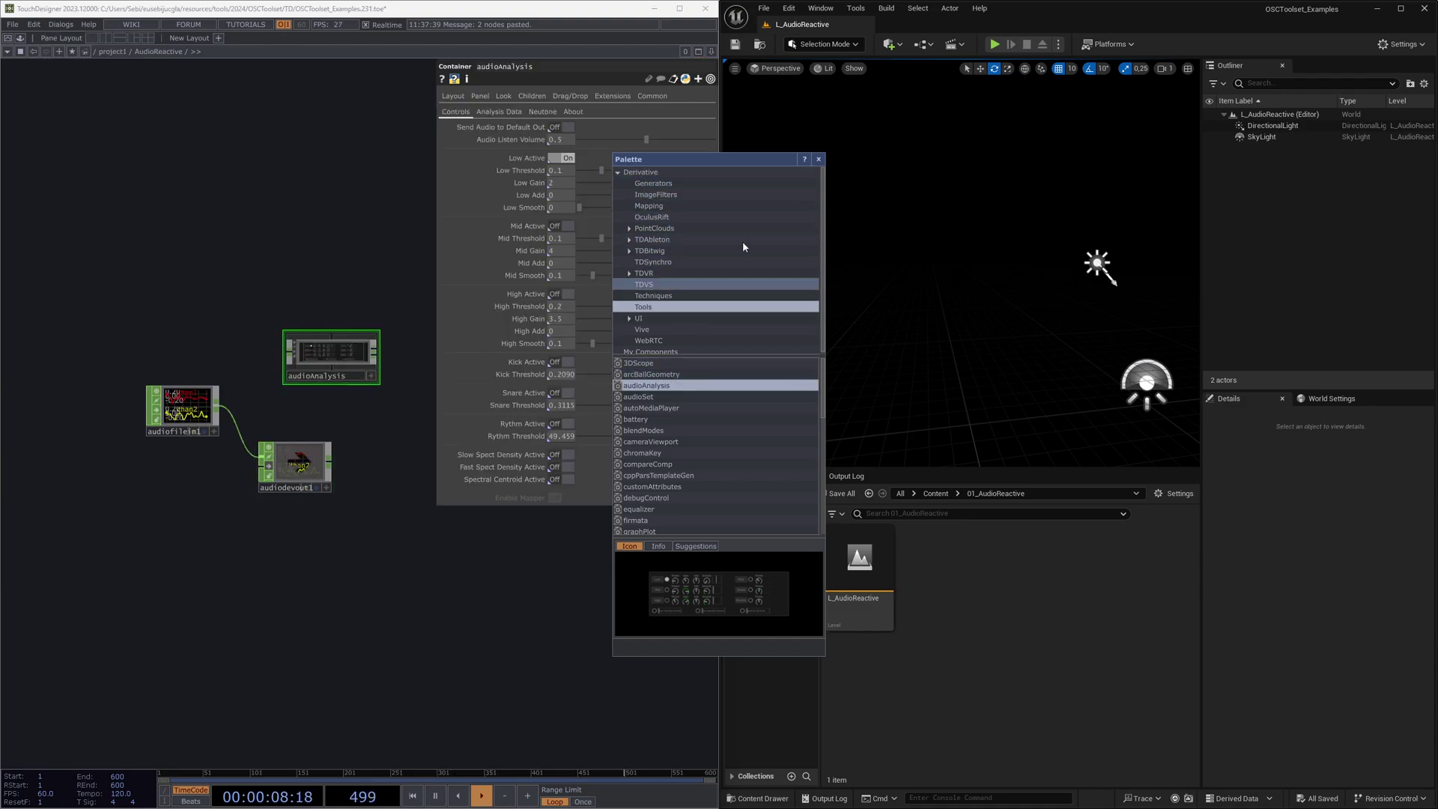
{"action": "left_click", "coordinate": [819, 159]}
{"action": "key", "text": "p"}
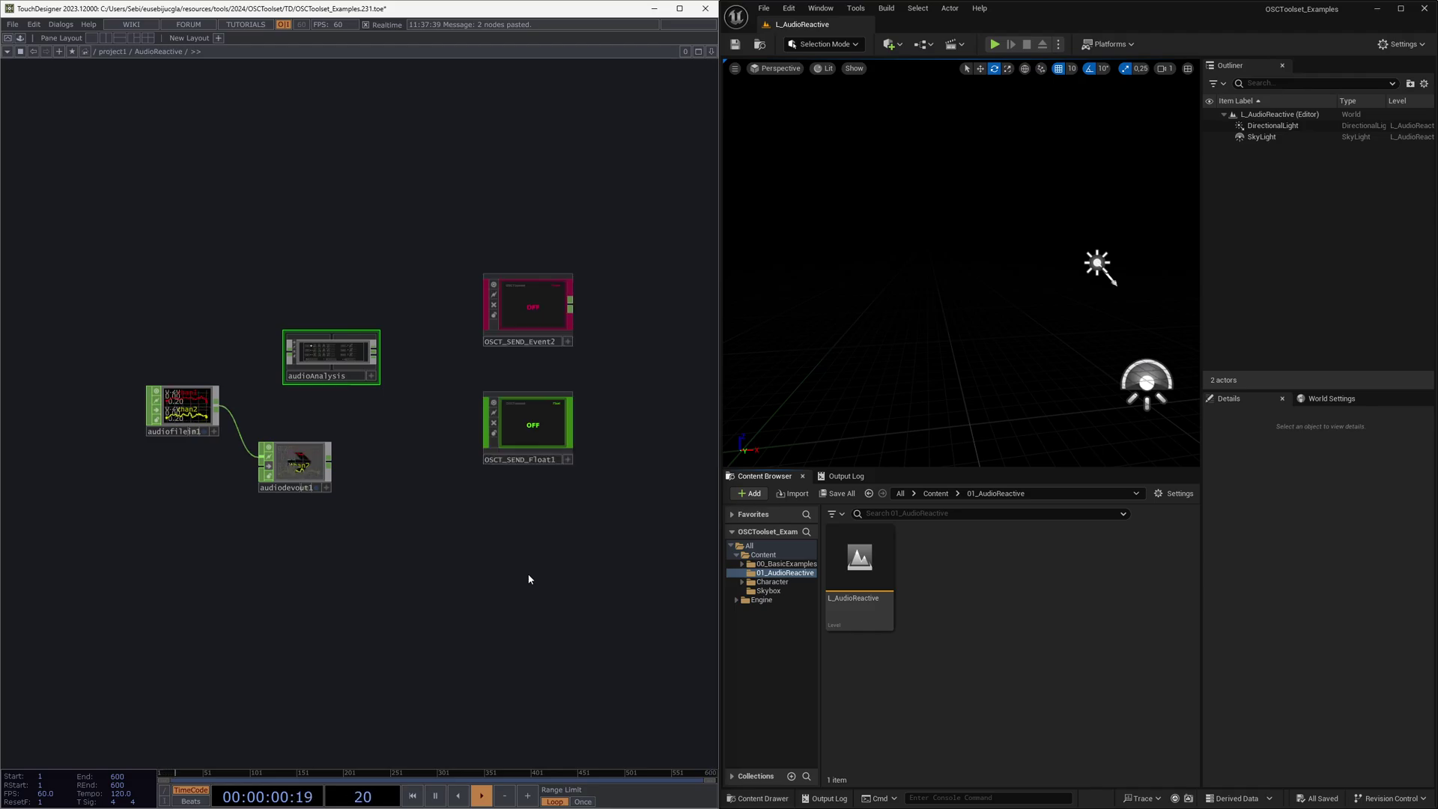
- Wire Audio File In into audioAnalysis and rearrange the audio operators so they no longer crowd each other
{"action": "left_click_drag", "start_coordinate": [334, 349], "coordinate": [290, 406]}
{"action": "left_click_drag", "start_coordinate": [165, 414], "coordinate": [131, 420]}
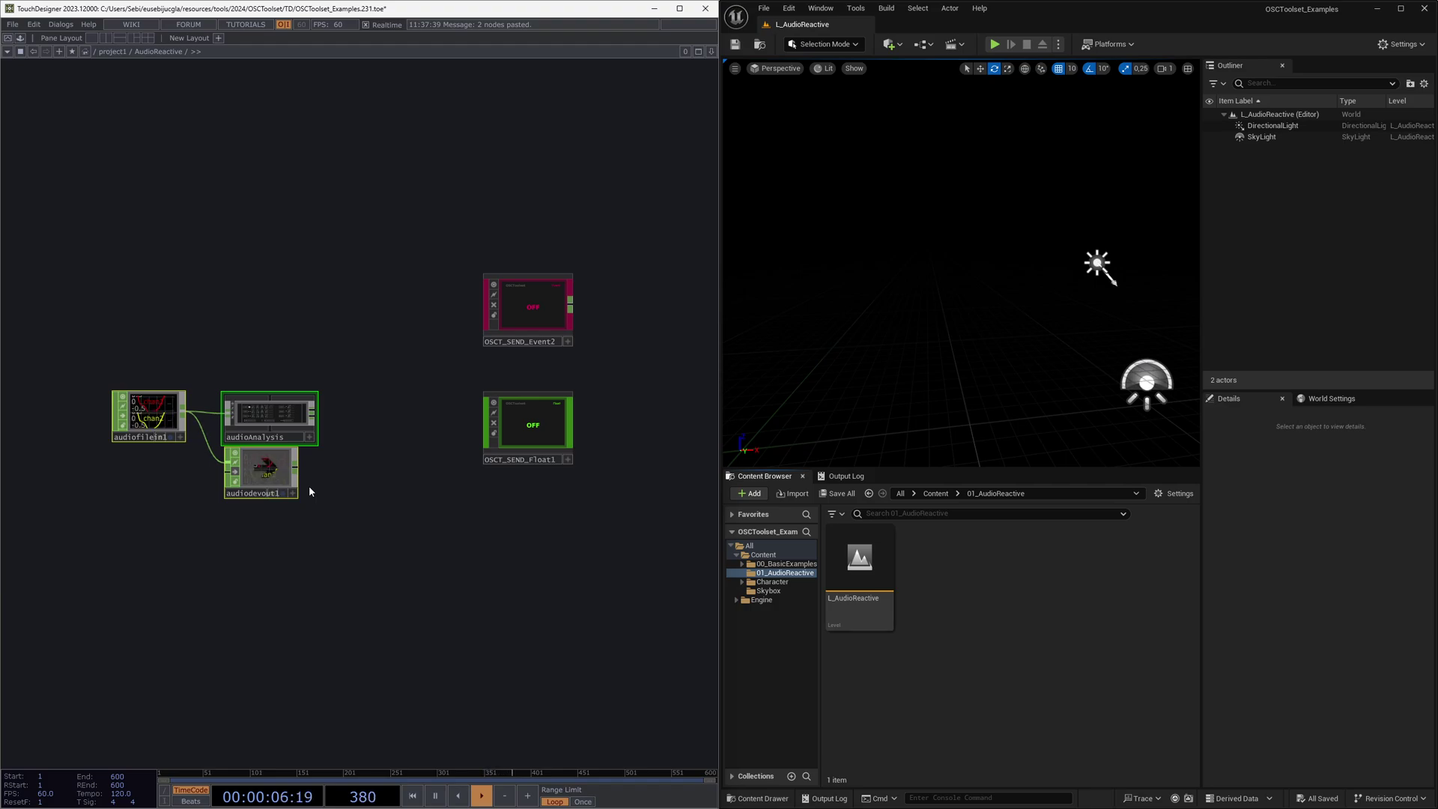
{"action": "left_click_drag", "start_coordinate": [317, 521], "coordinate": [162, 483]}
{"action": "left_click", "coordinate": [152, 418], "text": "shift"}
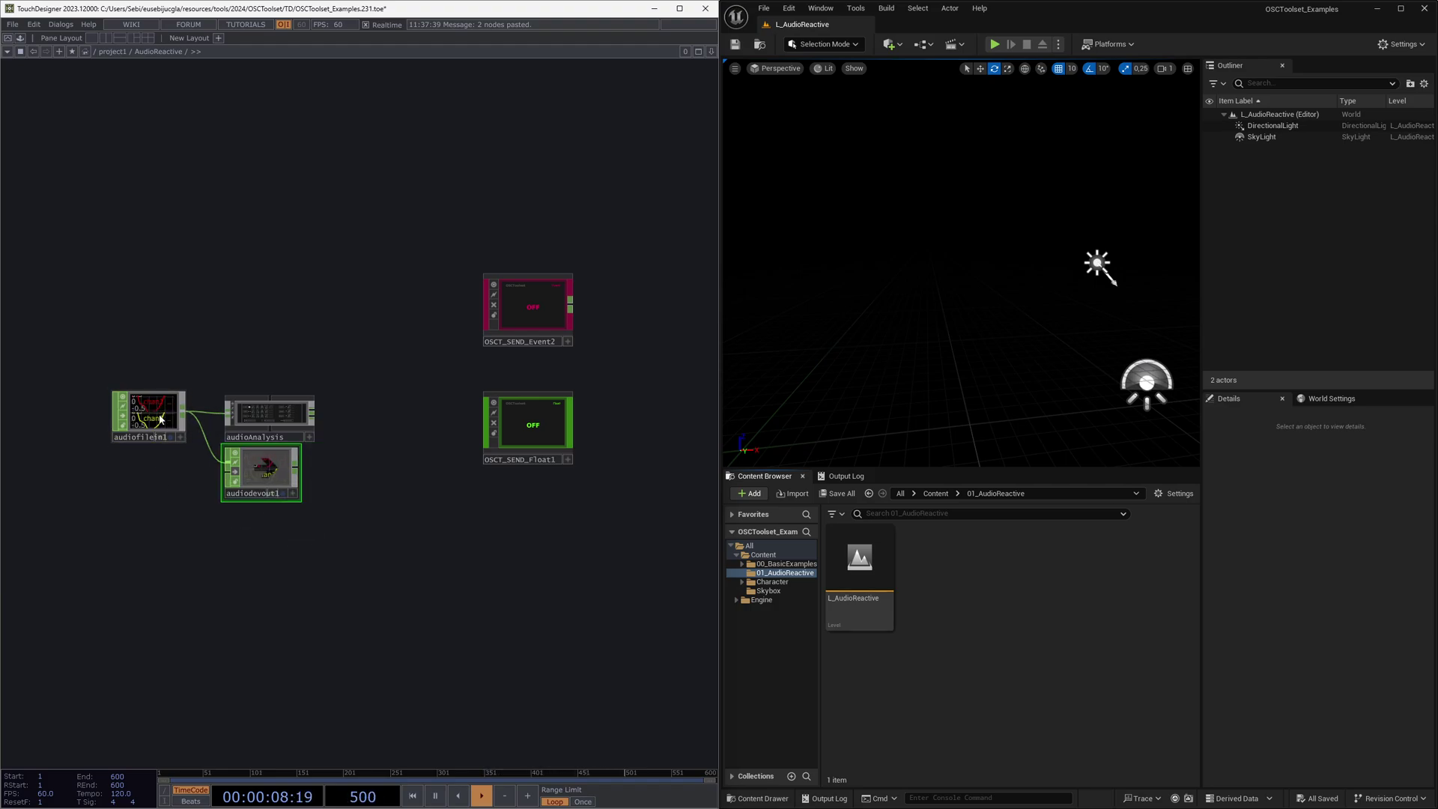
{"action": "left_click_drag", "start_coordinate": [151, 417], "coordinate": [141, 430]}
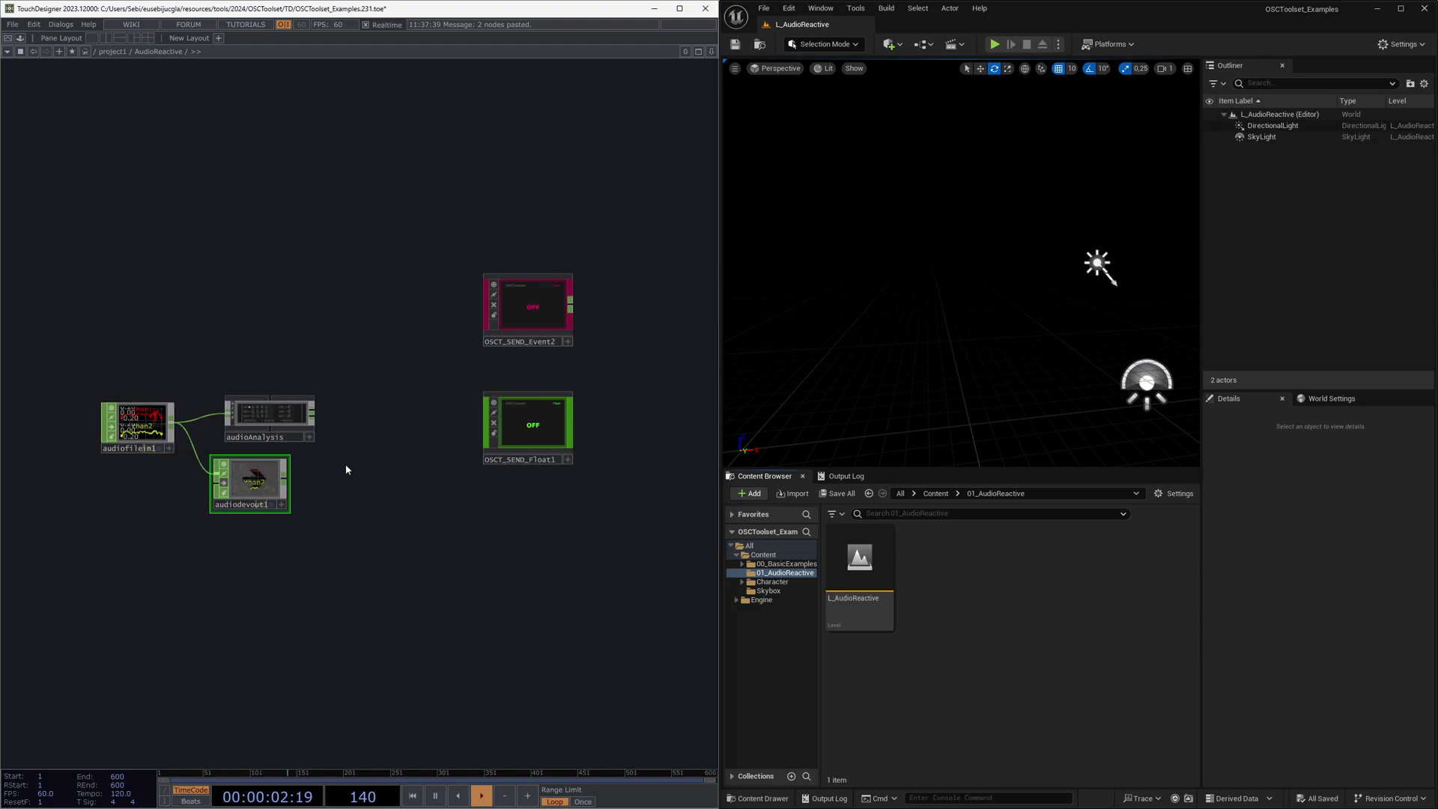
- Add a Null CHOP after audioAnalysis and connect the audioAnalysis output to it
{"action": "key", "text": "Tab"}
{"action": "type", "text": "nu"}
{"action": "left_click", "coordinate": [362, 453]}
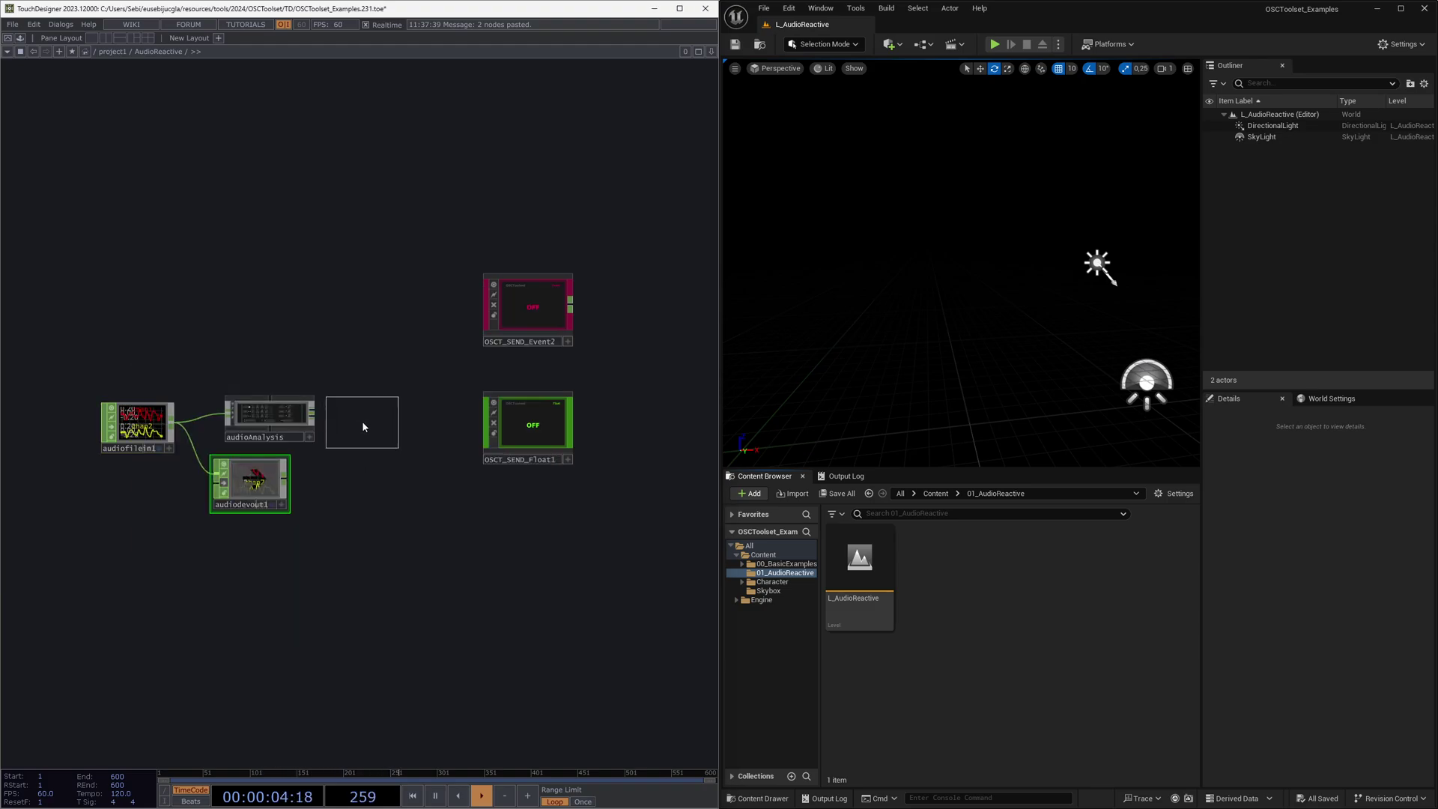
{"action": "left_click", "coordinate": [361, 421]}
{"action": "scroll", "coordinate": [329, 412], "scroll_direction": "up", "scroll_amount": 3}
{"action": "left_click_drag", "start_coordinate": [259, 418], "coordinate": [343, 422]}
{"action": "scroll", "coordinate": [375, 421], "scroll_direction": "up", "scroll_amount": 3}
{"action": "left_click_drag", "start_coordinate": [312, 477], "coordinate": [427, 465]}
{"action": "middle_click", "coordinate": [58, 432]}
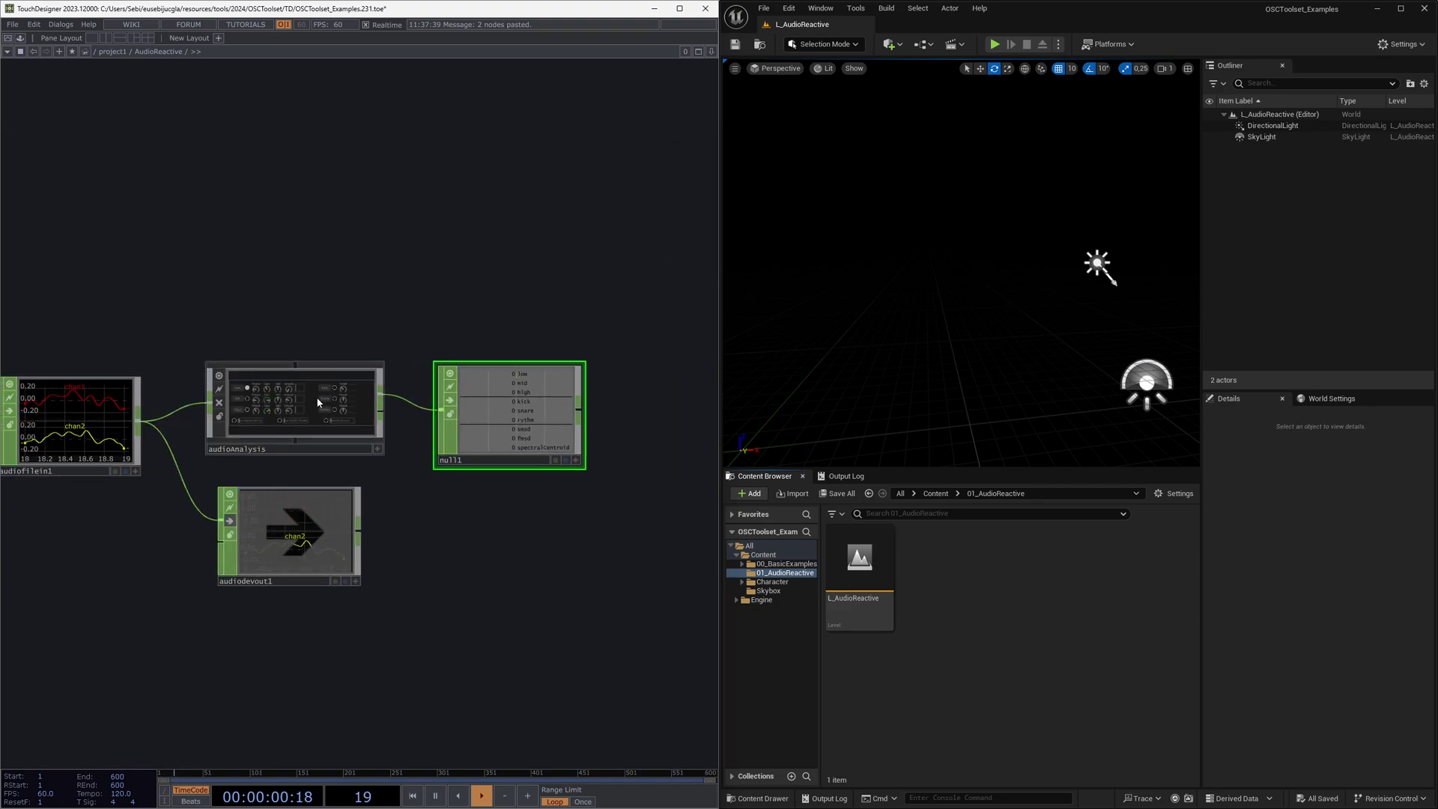
- Enable kick detection in the audioAnalysis component and display the component's parameters
{"action": "scroll", "coordinate": [354, 402], "scroll_direction": "up", "scroll_amount": 2}
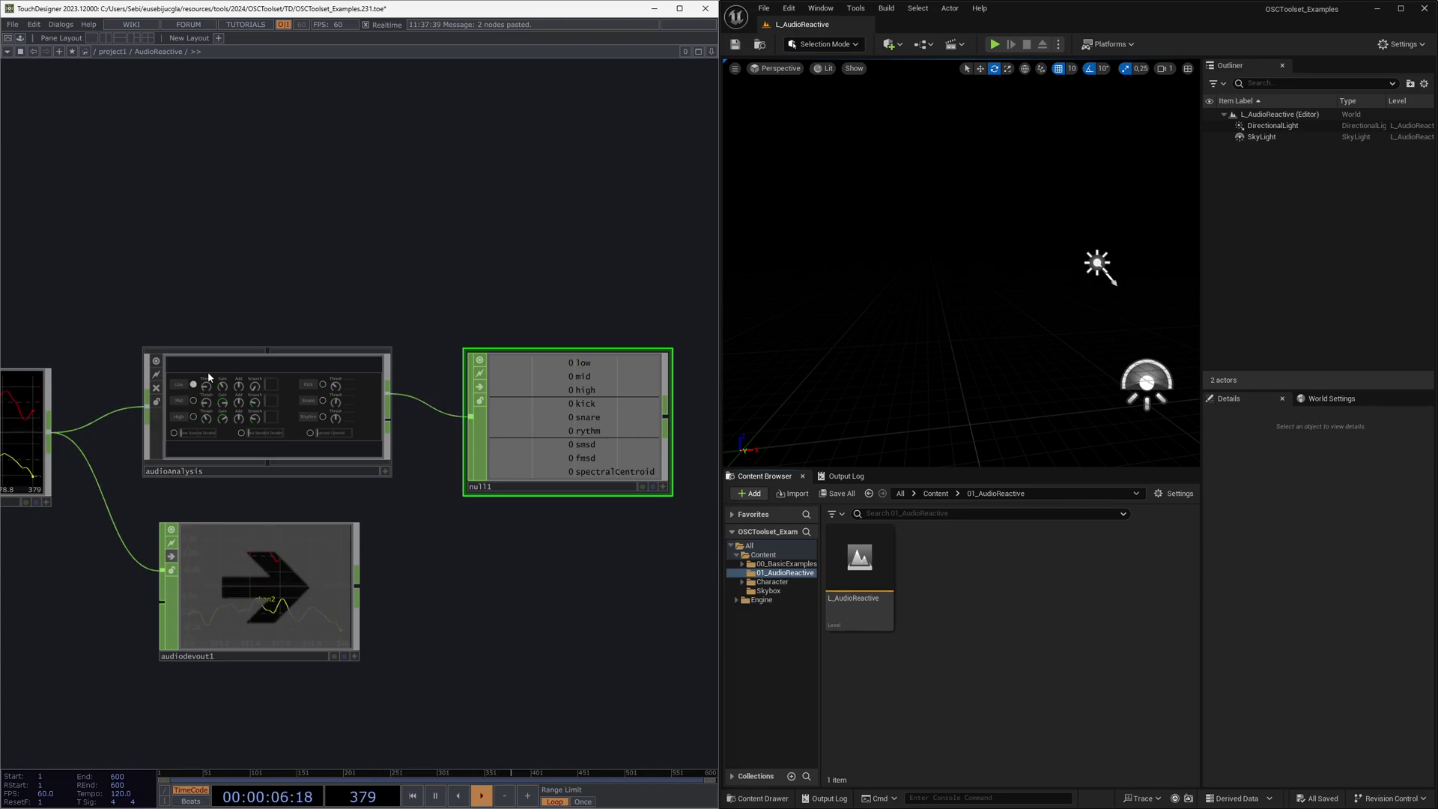
{"action": "left_click", "coordinate": [385, 470]}
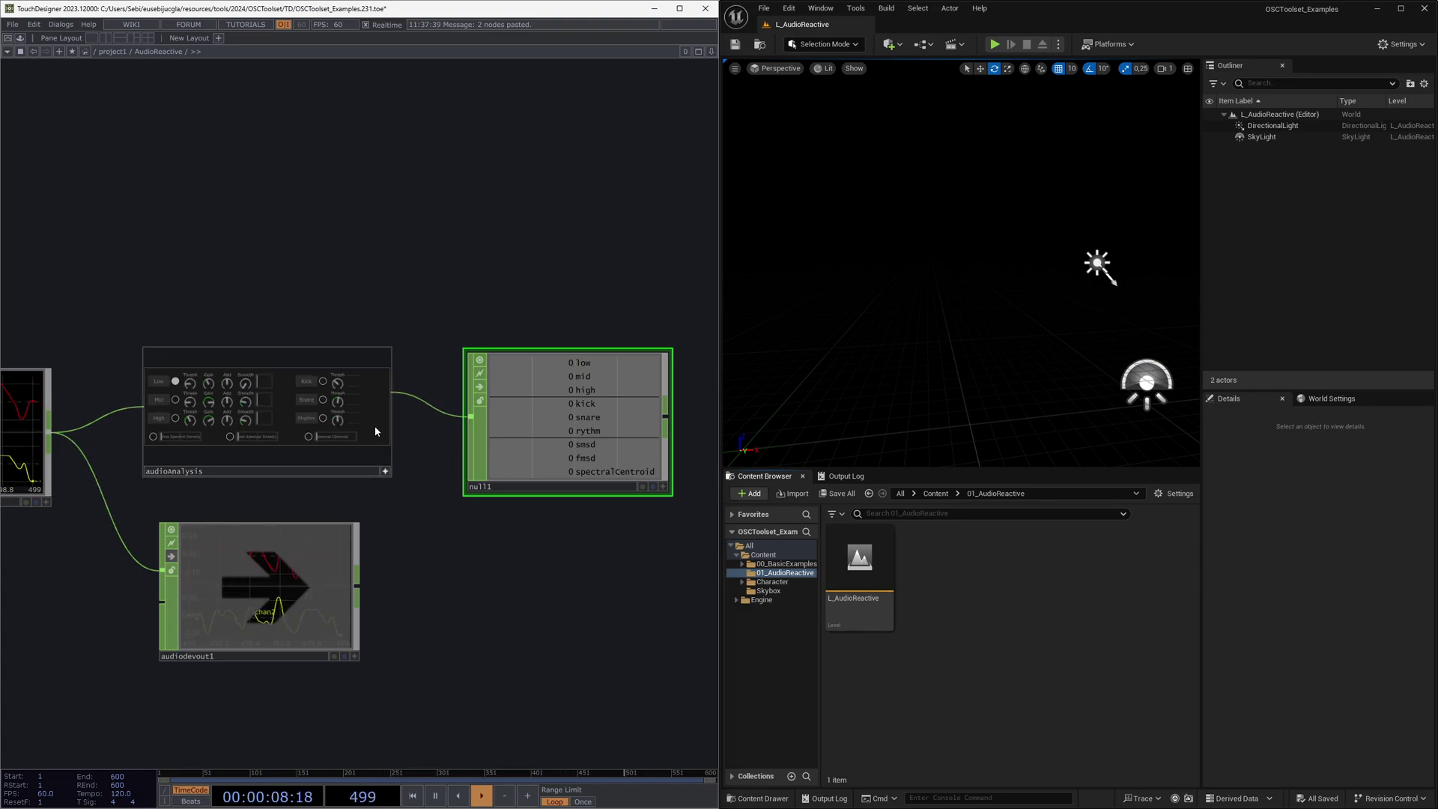
{"action": "left_click", "coordinate": [323, 382]}
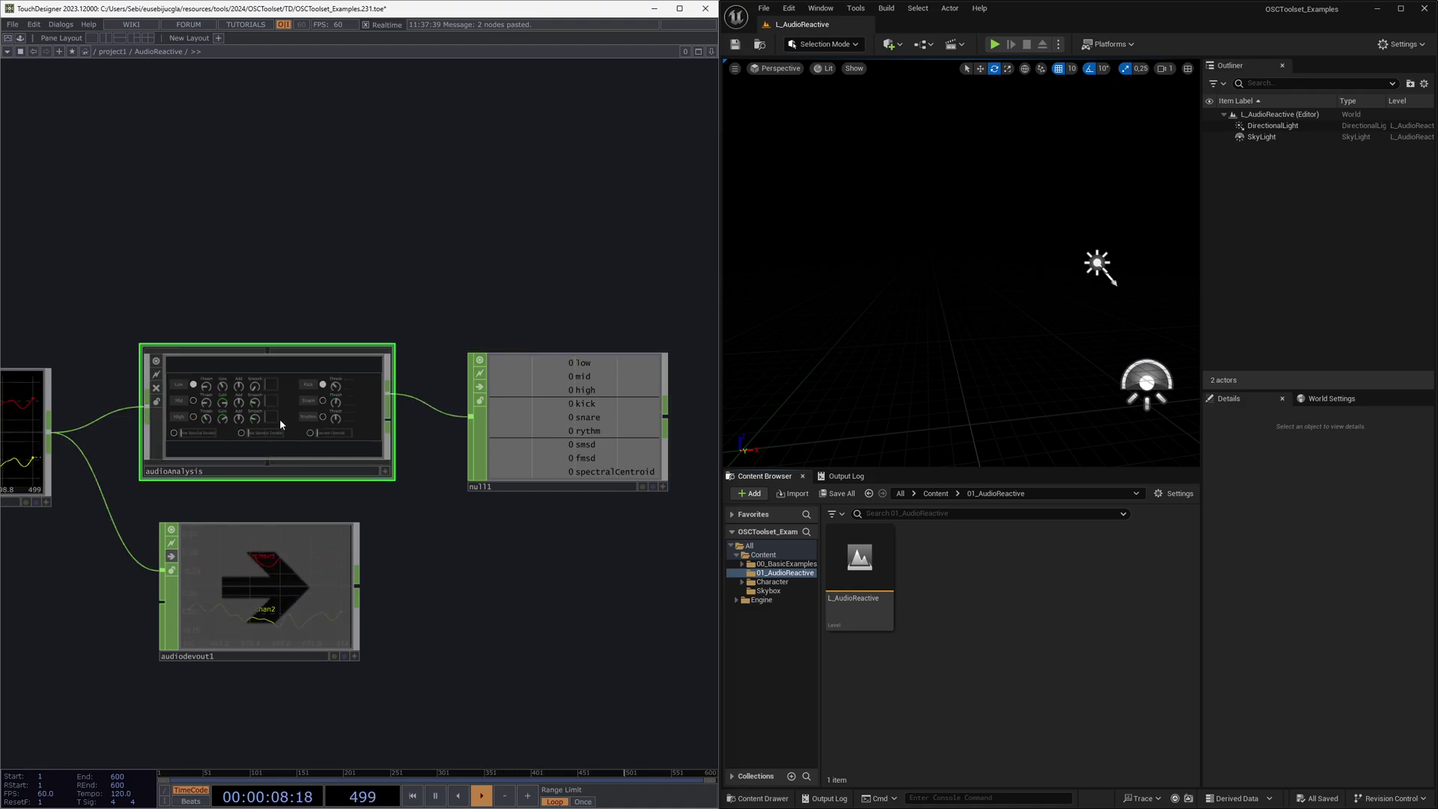
{"action": "key", "text": "p"}
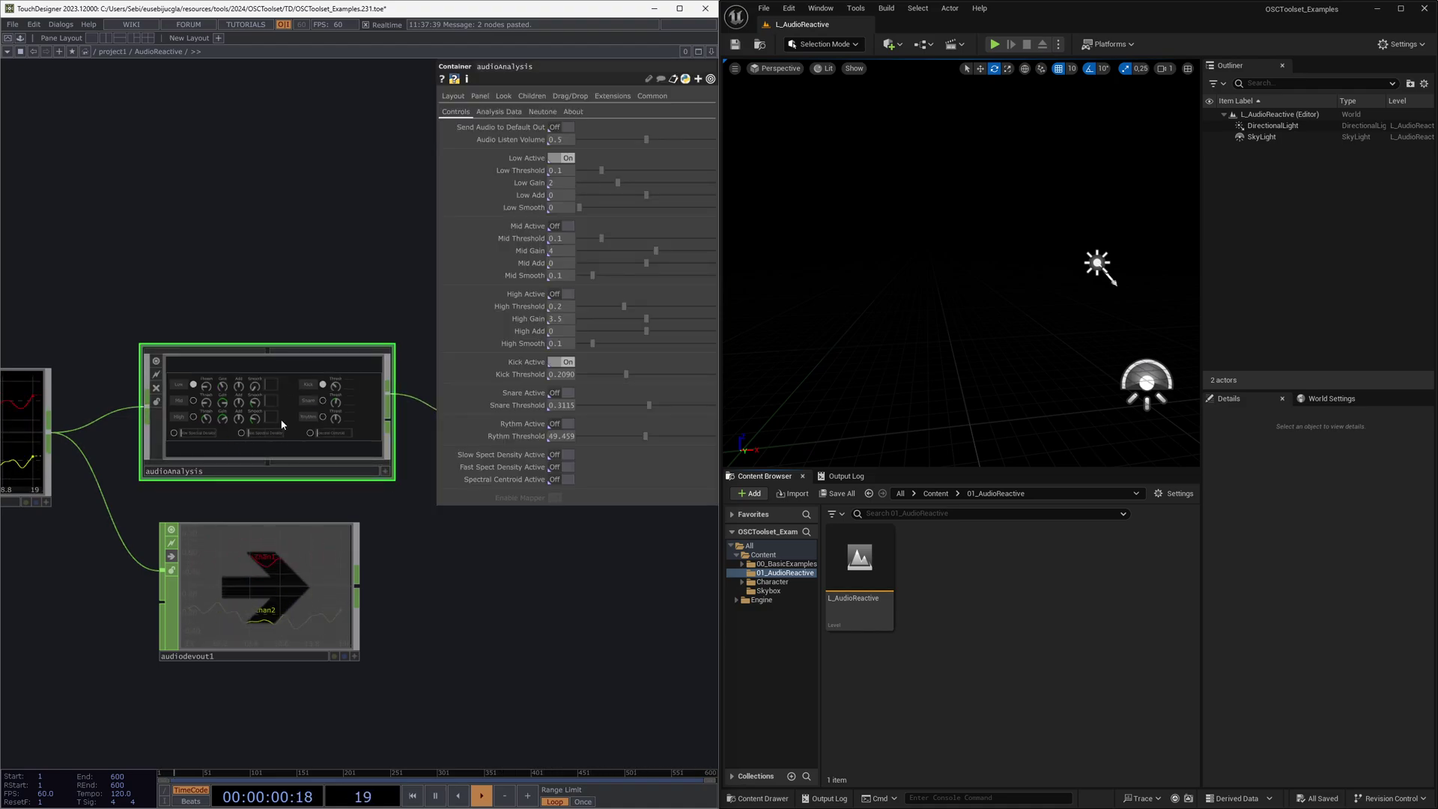
- Tune the kick detection of audioAnalysis and set the Kick Threshold to 0.55
{"action": "left_click_drag", "start_coordinate": [402, 504], "coordinate": [265, 519]}
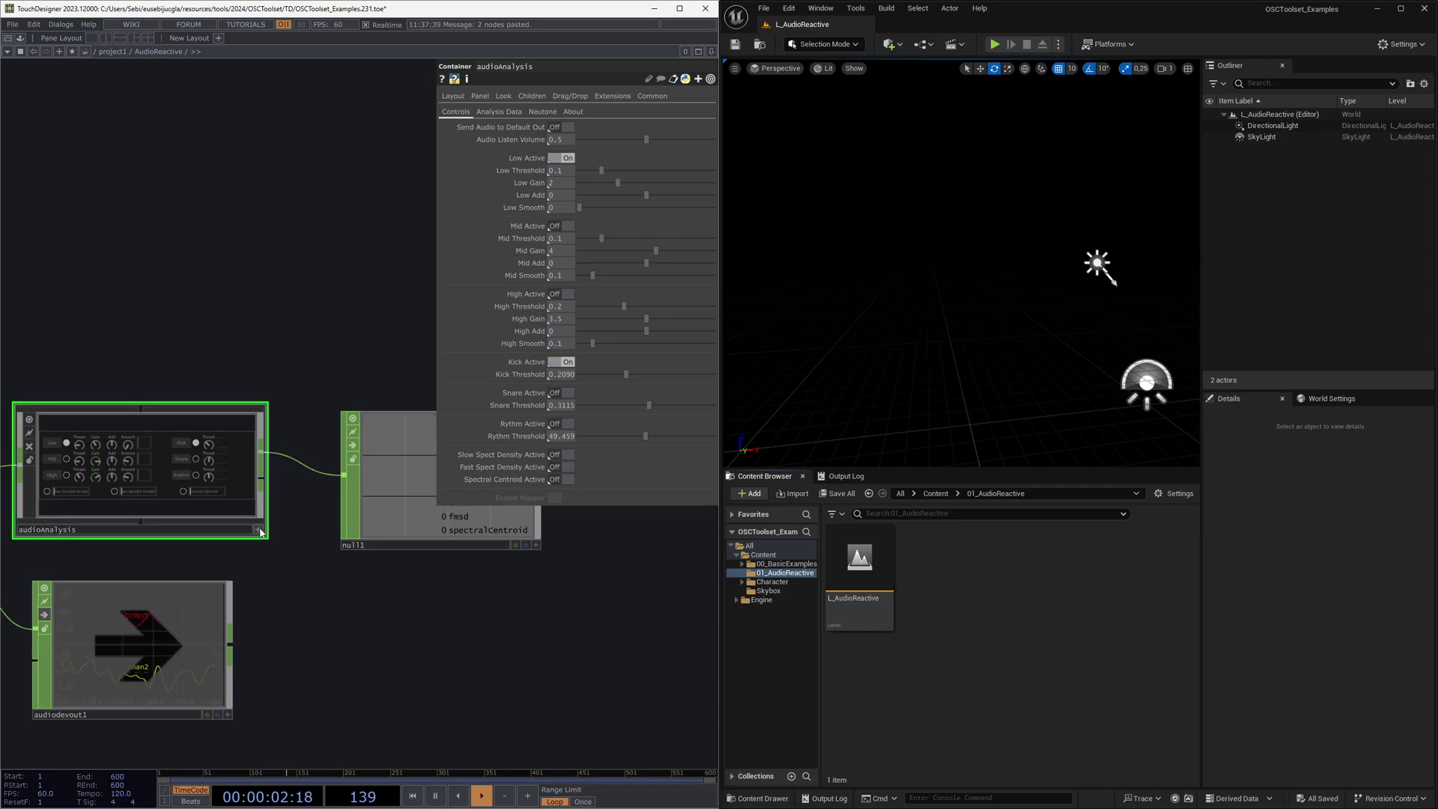
{"action": "left_click", "coordinate": [257, 529]}
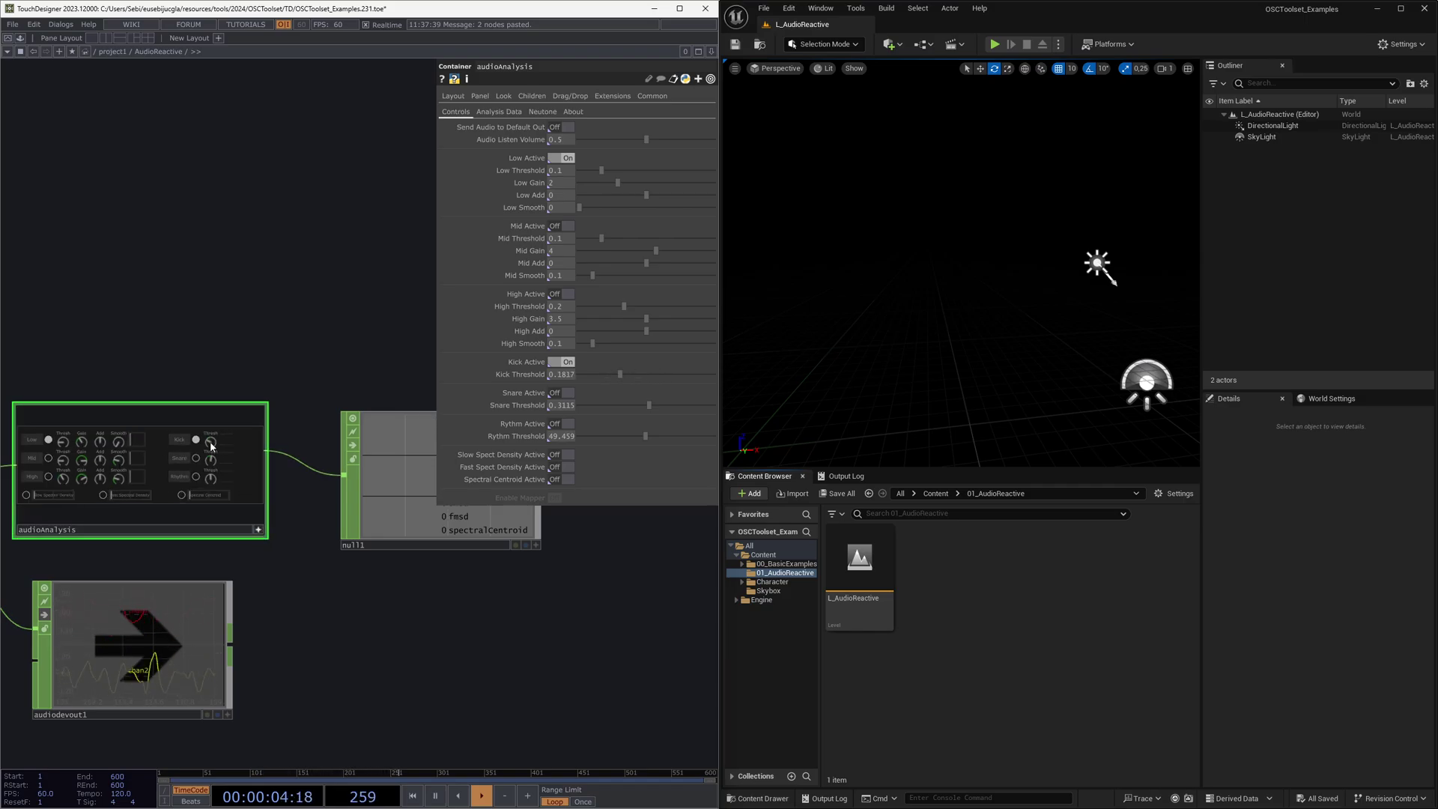
{"action": "left_click_drag", "start_coordinate": [211, 445], "coordinate": [209, 451]}
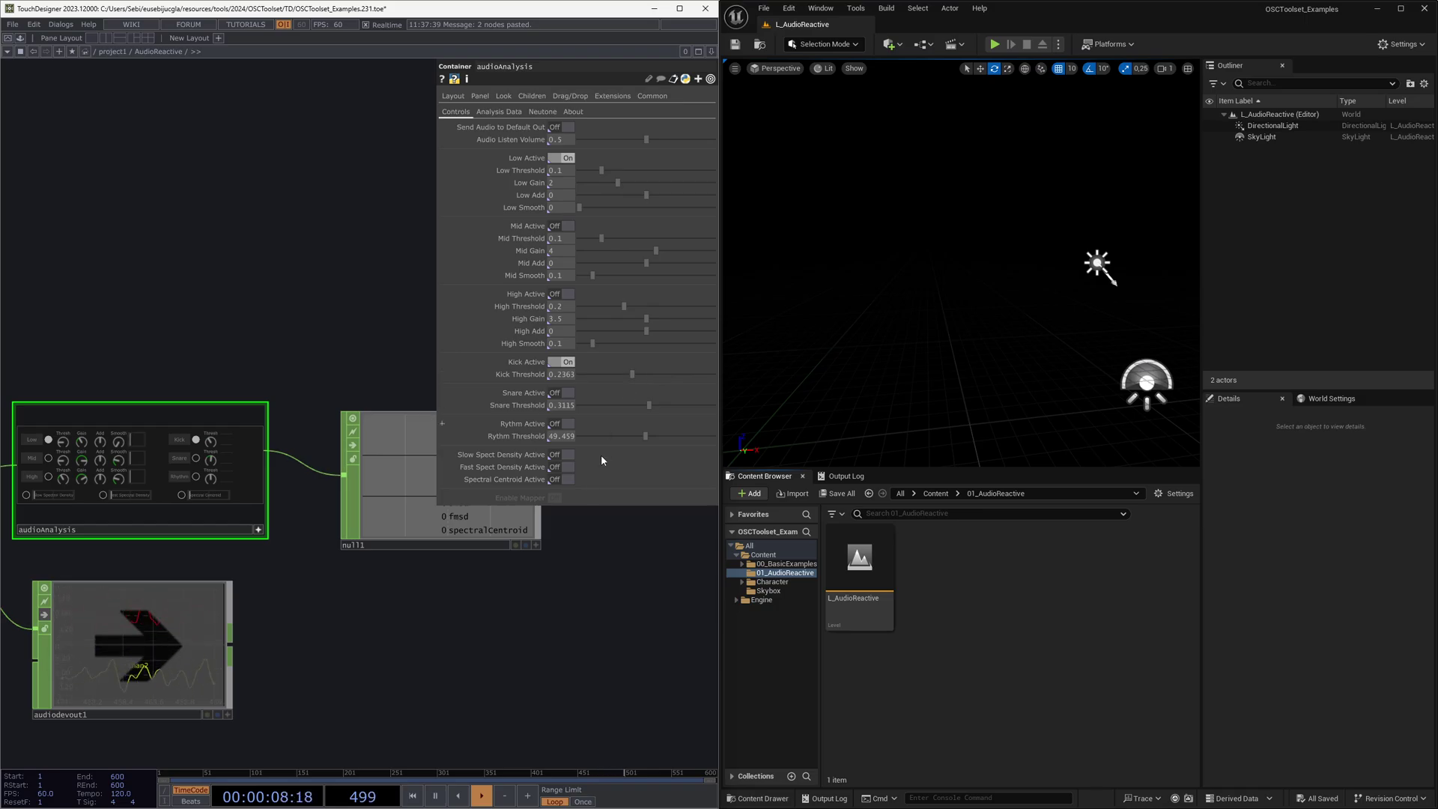
{"action": "left_click_drag", "start_coordinate": [562, 540], "coordinate": [469, 560]}
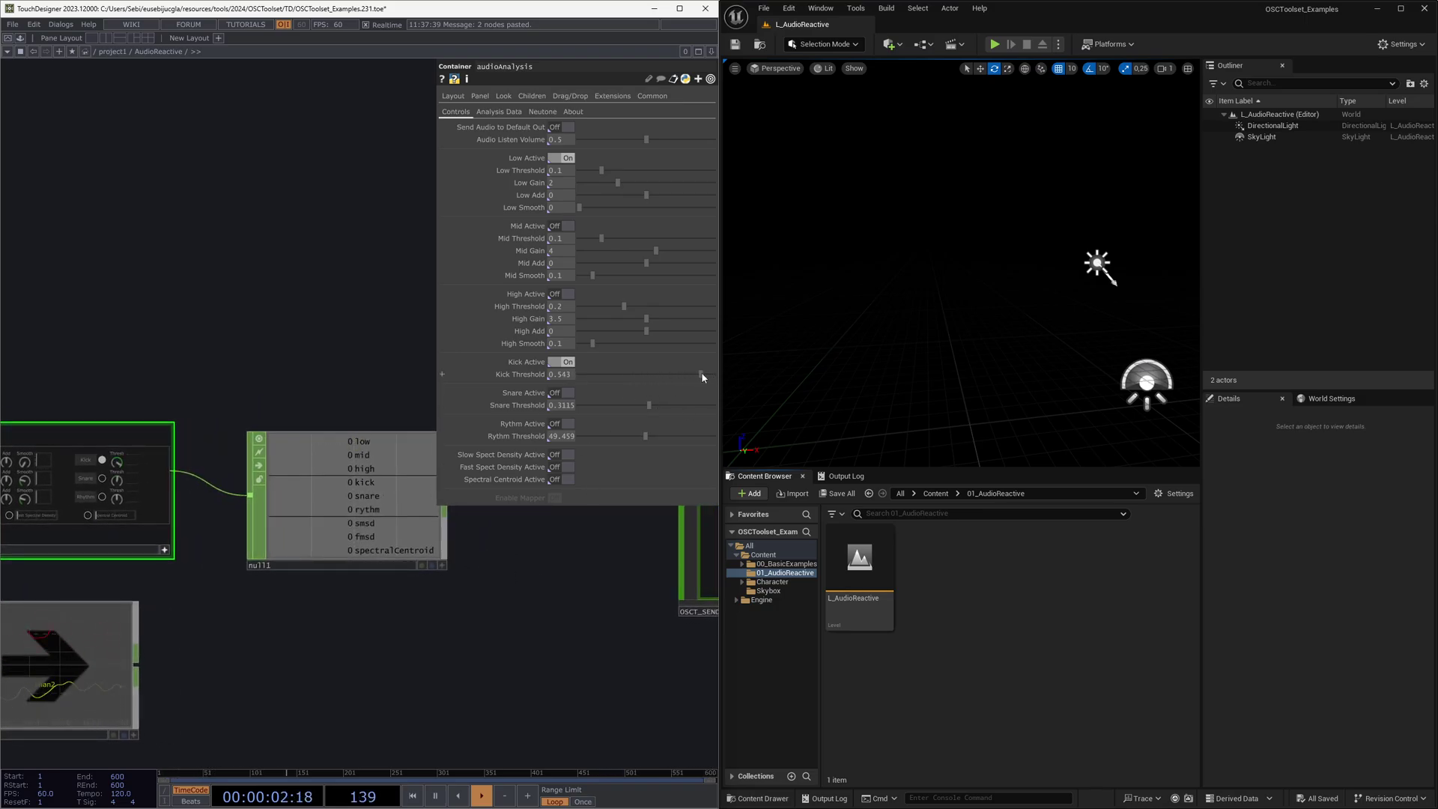
{"action": "left_click_drag", "start_coordinate": [701, 376], "coordinate": [704, 377]}
- Move the null1 operator slightly up and closer to audioAnalysis in the network
{"action": "left_click_drag", "start_coordinate": [294, 638], "coordinate": [262, 634]}
{"action": "scroll", "coordinate": [340, 494], "scroll_direction": "up", "scroll_amount": 2}
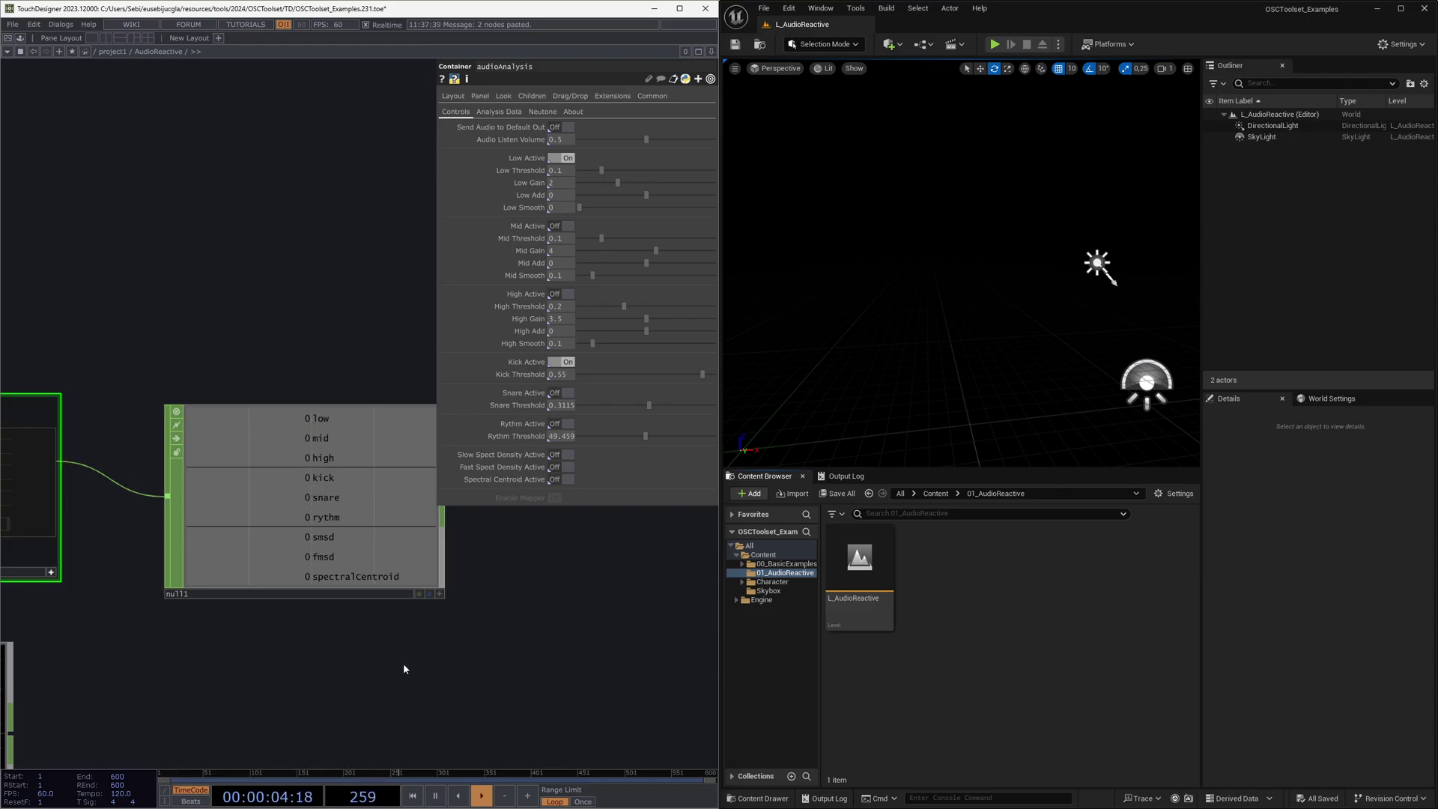
{"action": "left_click_drag", "start_coordinate": [73, 660], "coordinate": [209, 604]}
{"action": "left_click", "coordinate": [209, 604]}
{"action": "key", "text": "b"}
{"action": "left_click_drag", "start_coordinate": [445, 592], "coordinate": [349, 591]}
{"action": "scroll", "coordinate": [247, 572], "scroll_direction": "down", "scroll_amount": 5}
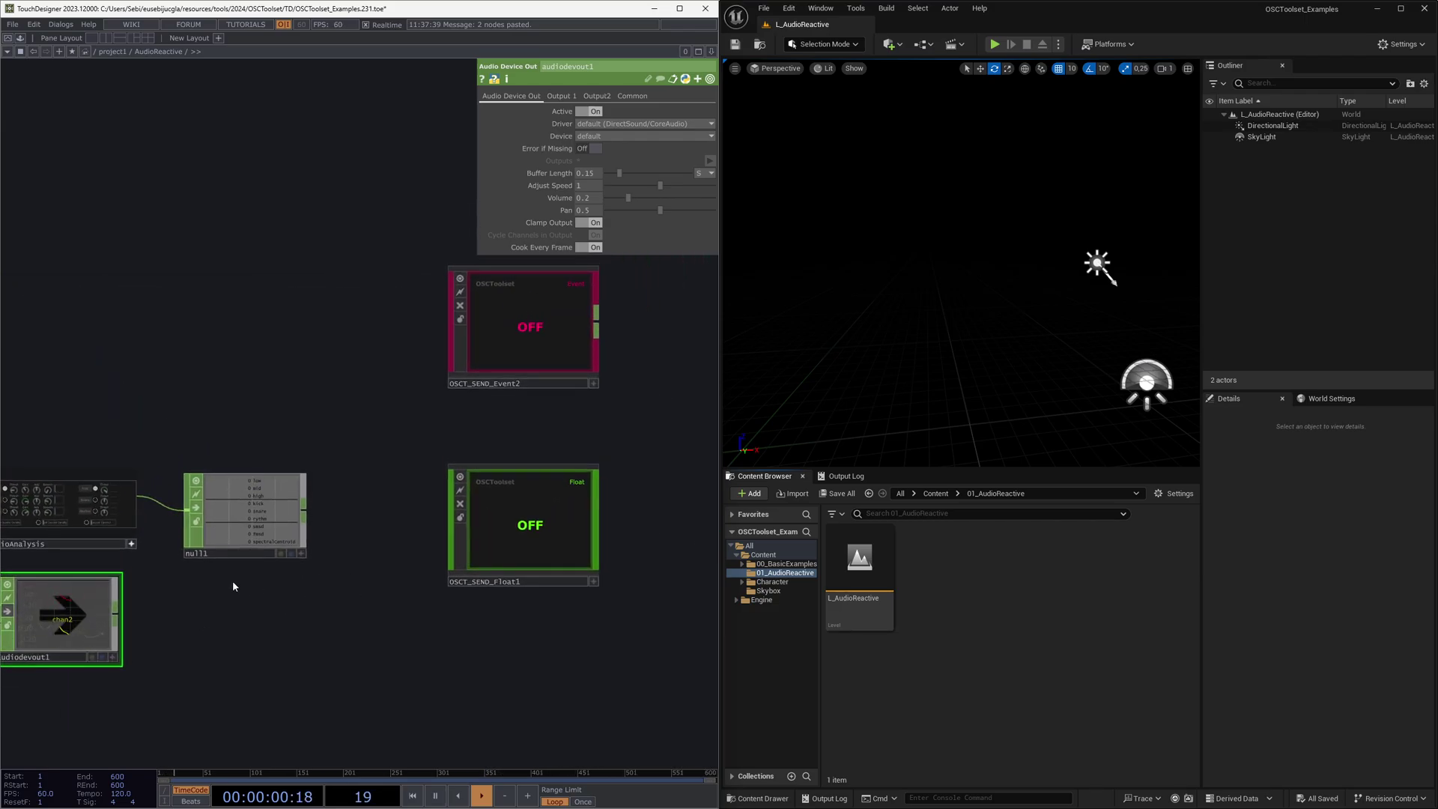
{"action": "left_click_drag", "start_coordinate": [255, 533], "coordinate": [235, 523]}
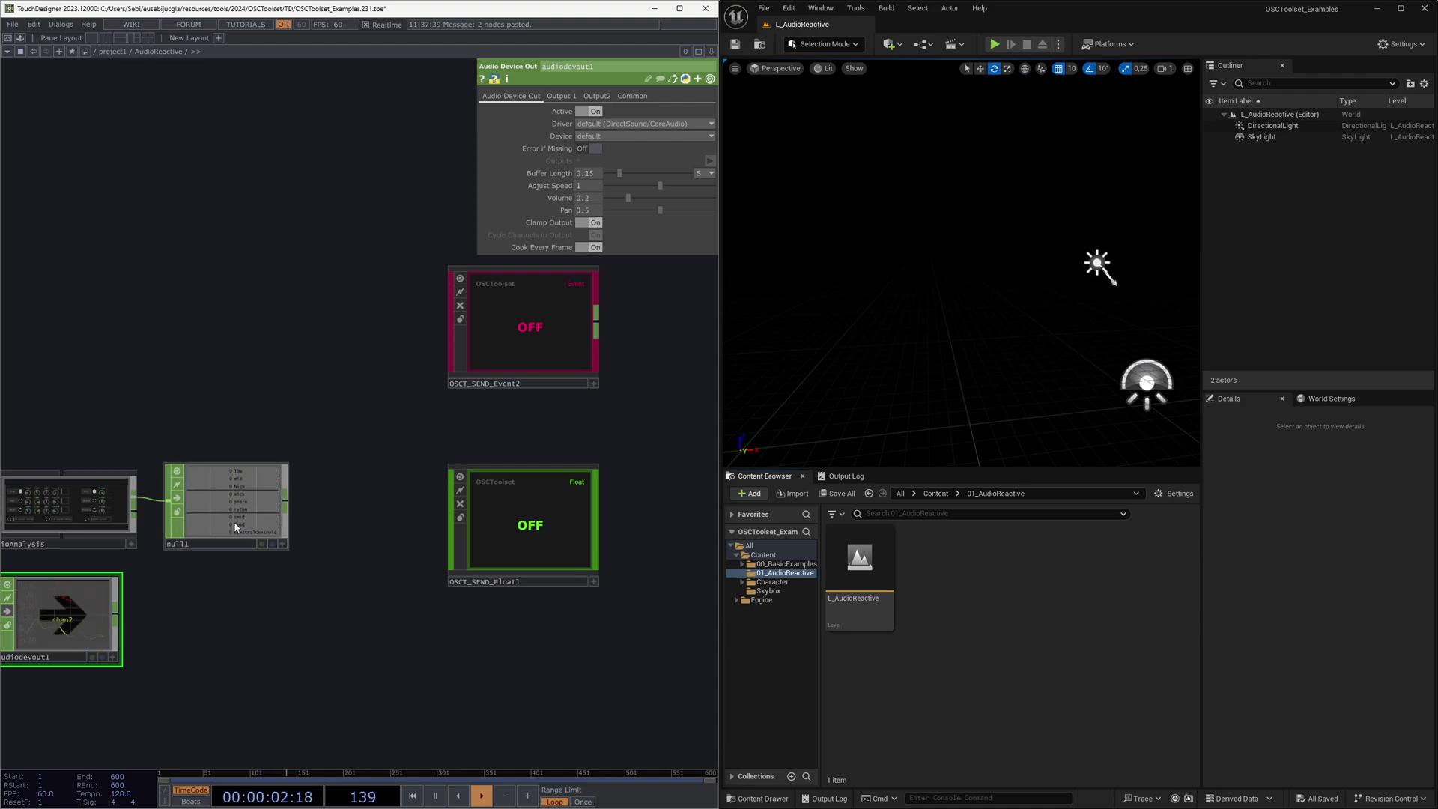
{"action": "scroll", "coordinate": [229, 495], "scroll_direction": "up", "scroll_amount": 2}
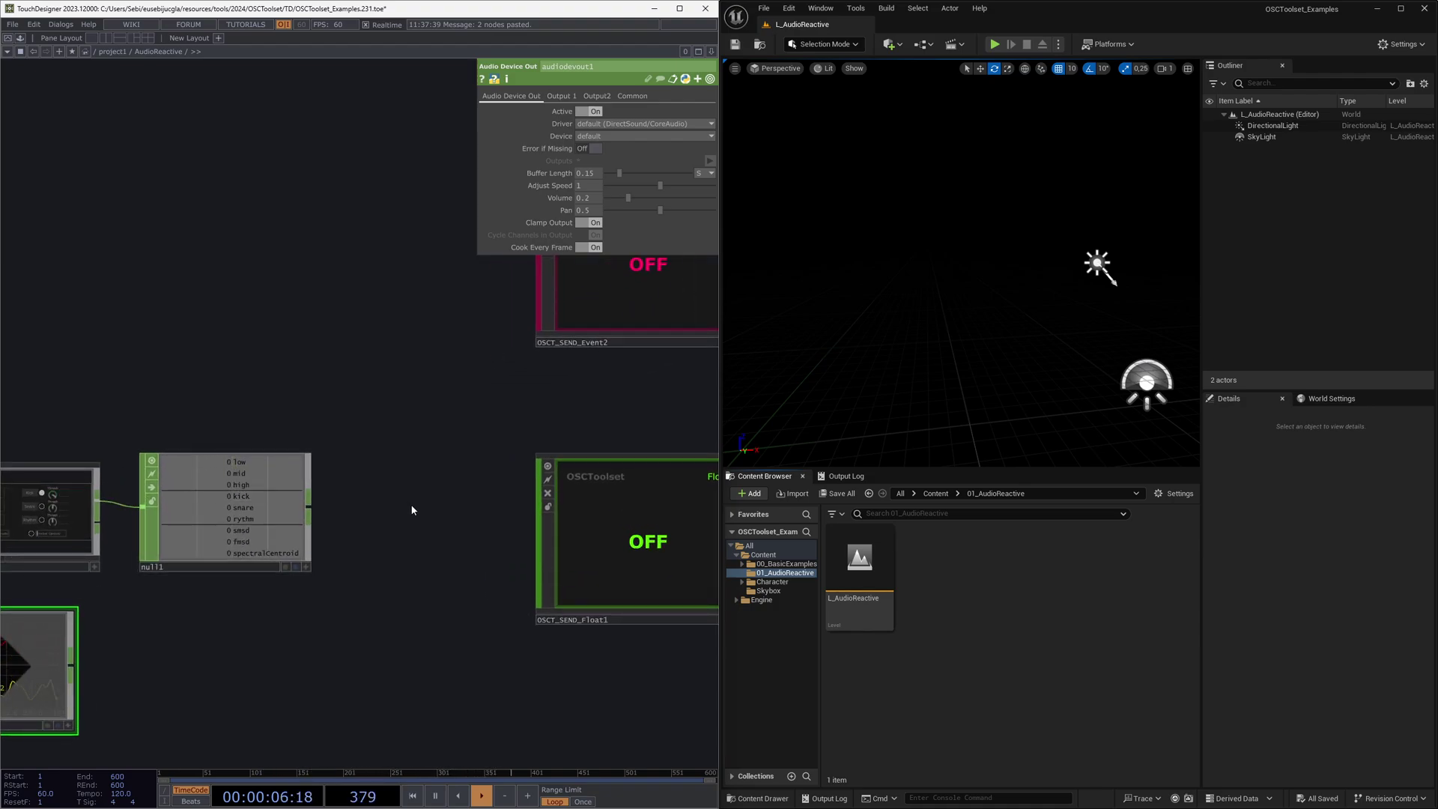
- Assign null1 as the CHOP parameter of the OSCT_SEND_Event2 component
{"action": "left_click_drag", "start_coordinate": [422, 489], "coordinate": [386, 508]}
{"action": "left_click_drag", "start_coordinate": [552, 365], "coordinate": [466, 432]}
{"action": "left_click", "coordinate": [513, 344]}
{"action": "left_click_drag", "start_coordinate": [224, 524], "coordinate": [187, 584]}
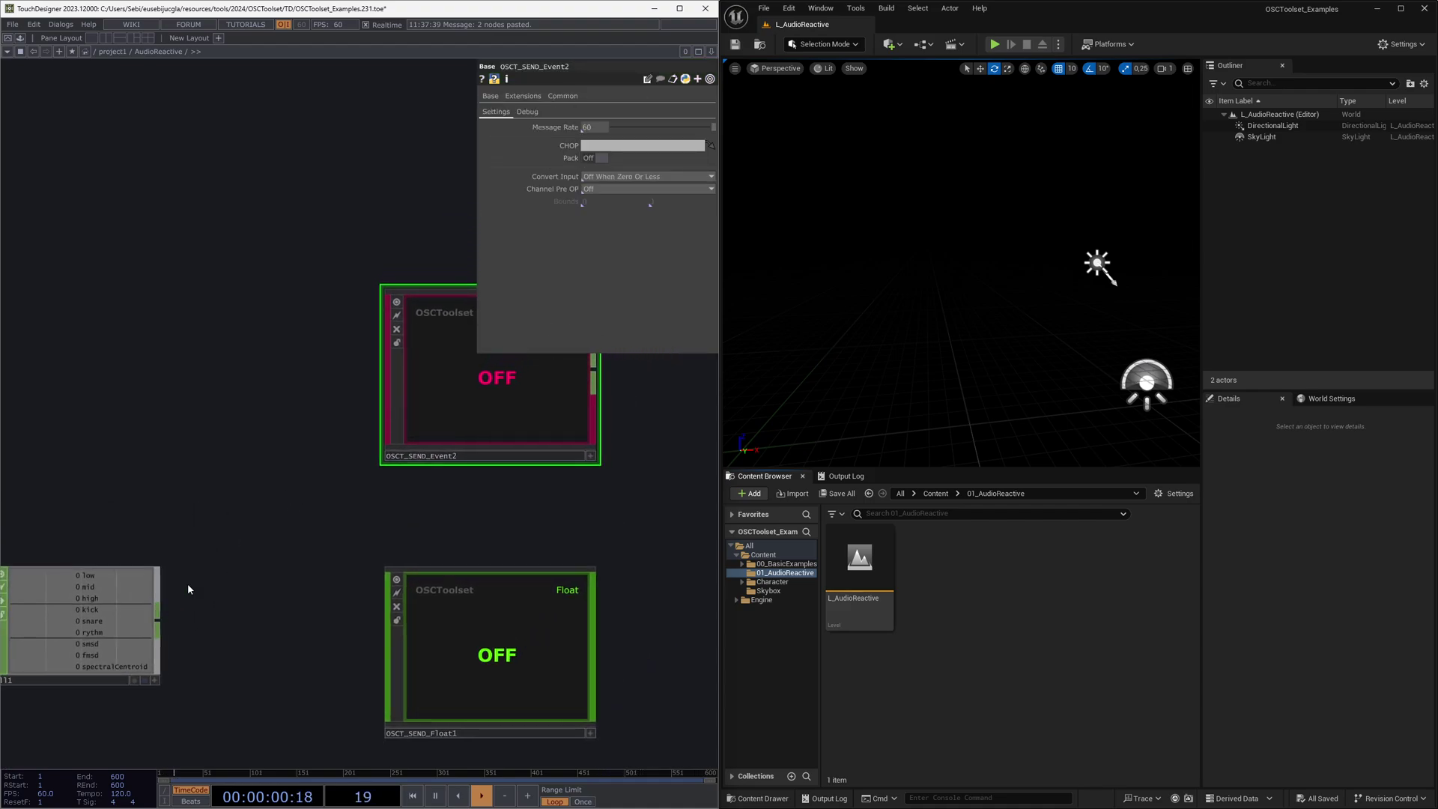
{"action": "left_click_drag", "start_coordinate": [72, 605], "coordinate": [416, 407]}
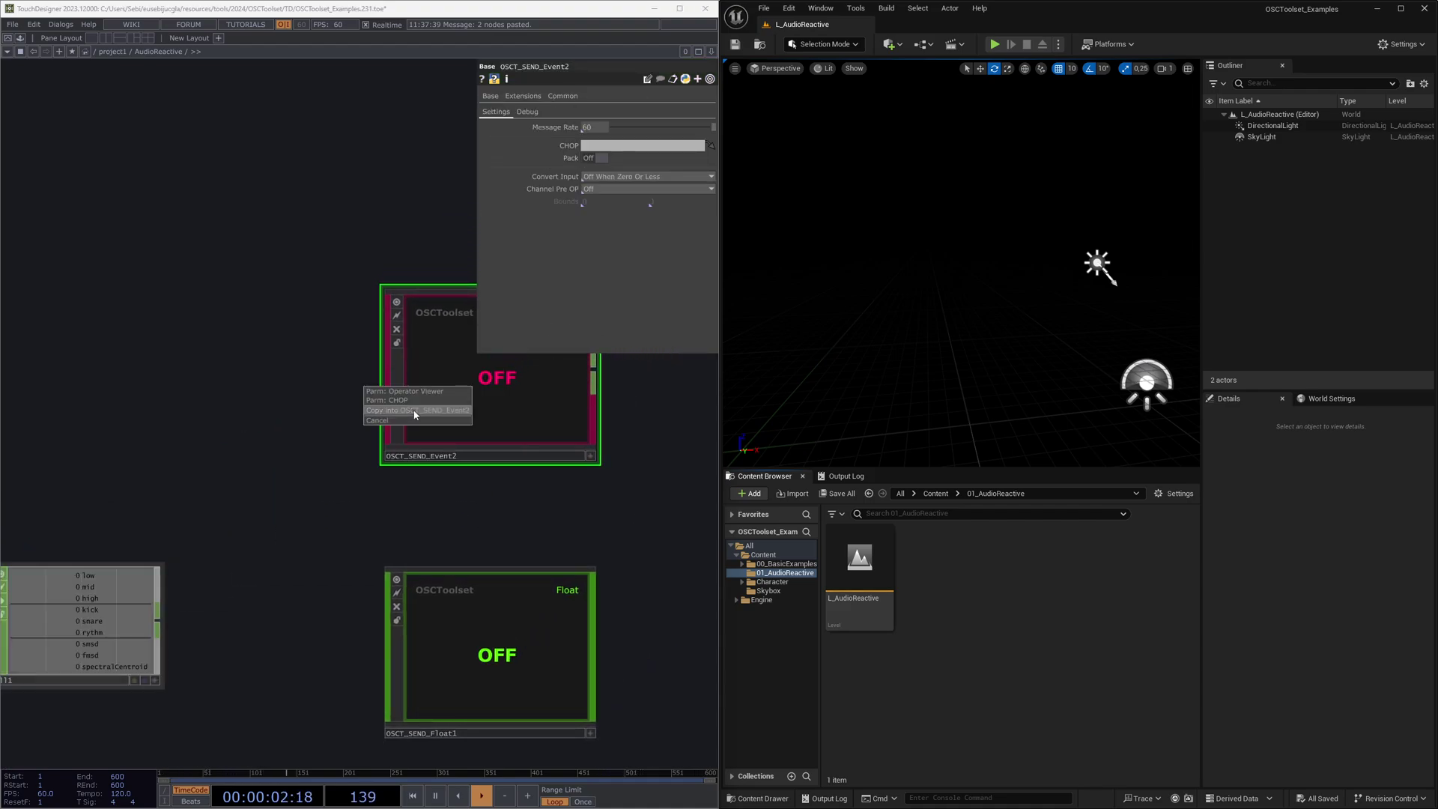
{"action": "left_click", "coordinate": [424, 400]}
{"action": "left_click_drag", "start_coordinate": [537, 502], "coordinate": [532, 496]}
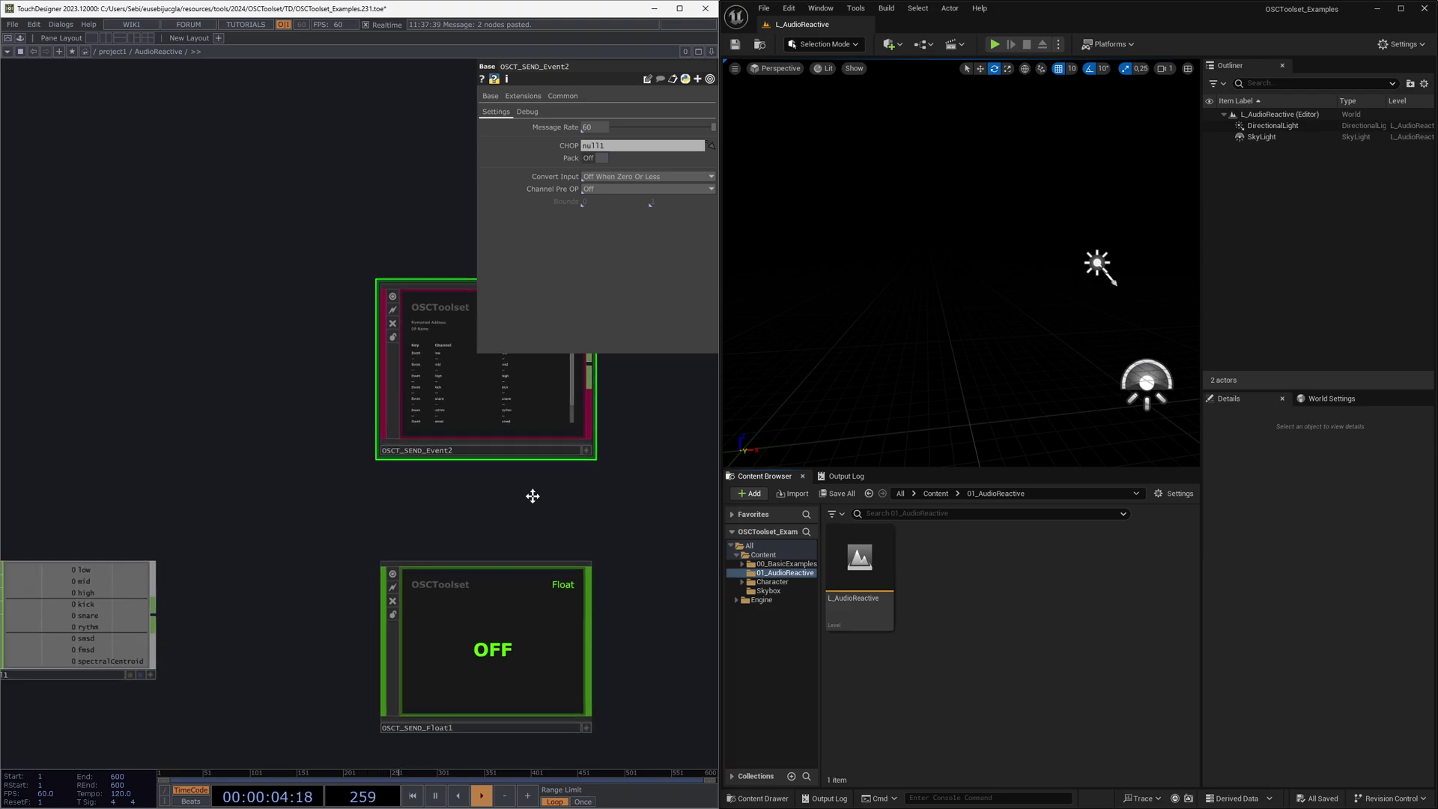
- Look over the null1 channels and the whole network from Audio File In to the OSC send components
{"action": "left_click_drag", "start_coordinate": [306, 537], "coordinate": [478, 465]}
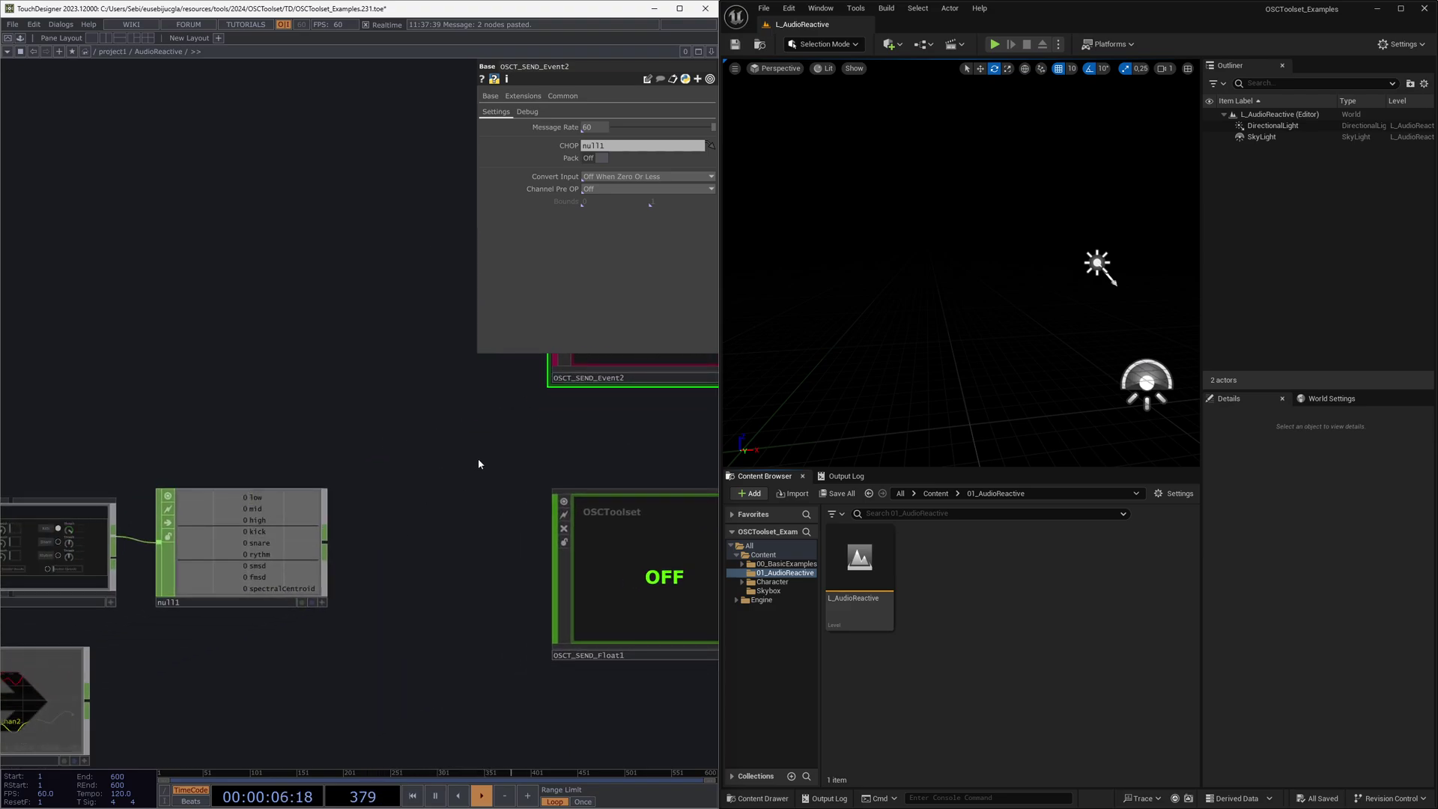
{"action": "scroll", "coordinate": [389, 557], "scroll_direction": "down", "scroll_amount": 2}
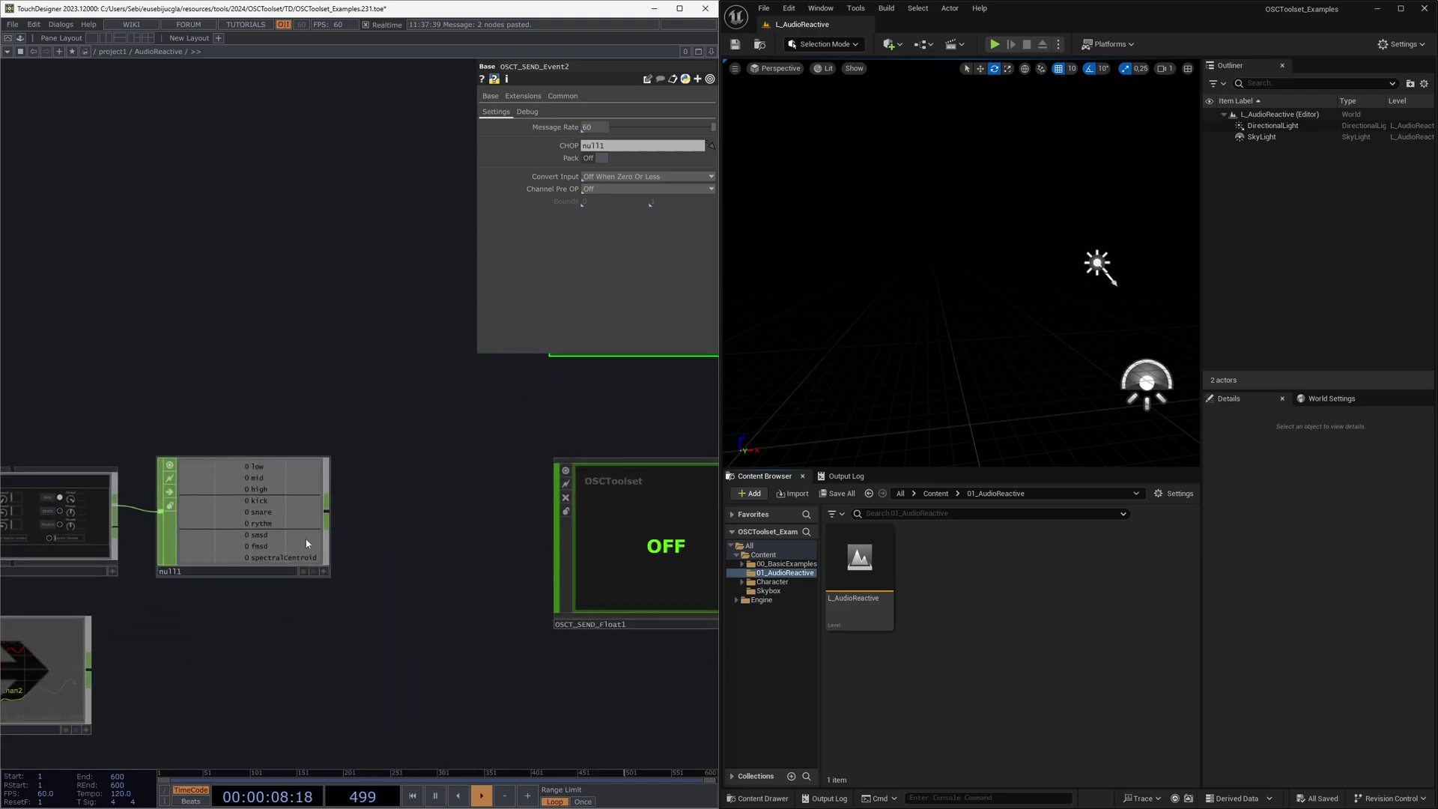
{"action": "left_click_drag", "start_coordinate": [360, 565], "coordinate": [230, 586]}
{"action": "right_click_drag", "start_coordinate": [362, 594], "coordinate": [507, 278]}
{"action": "left_click_drag", "start_coordinate": [439, 600], "coordinate": [465, 549]}
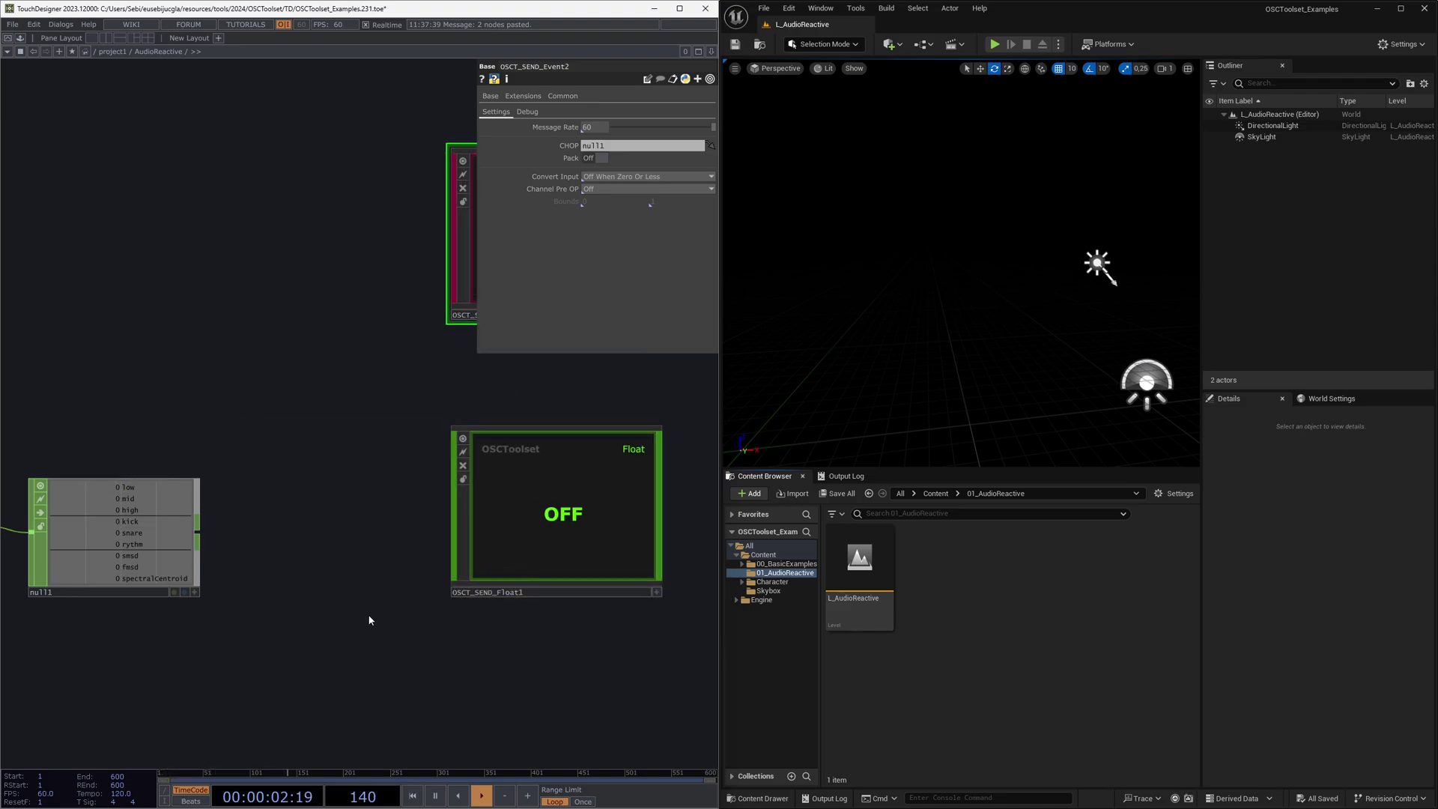
{"action": "scroll", "coordinate": [369, 620], "scroll_direction": "left", "scroll_amount": 5}
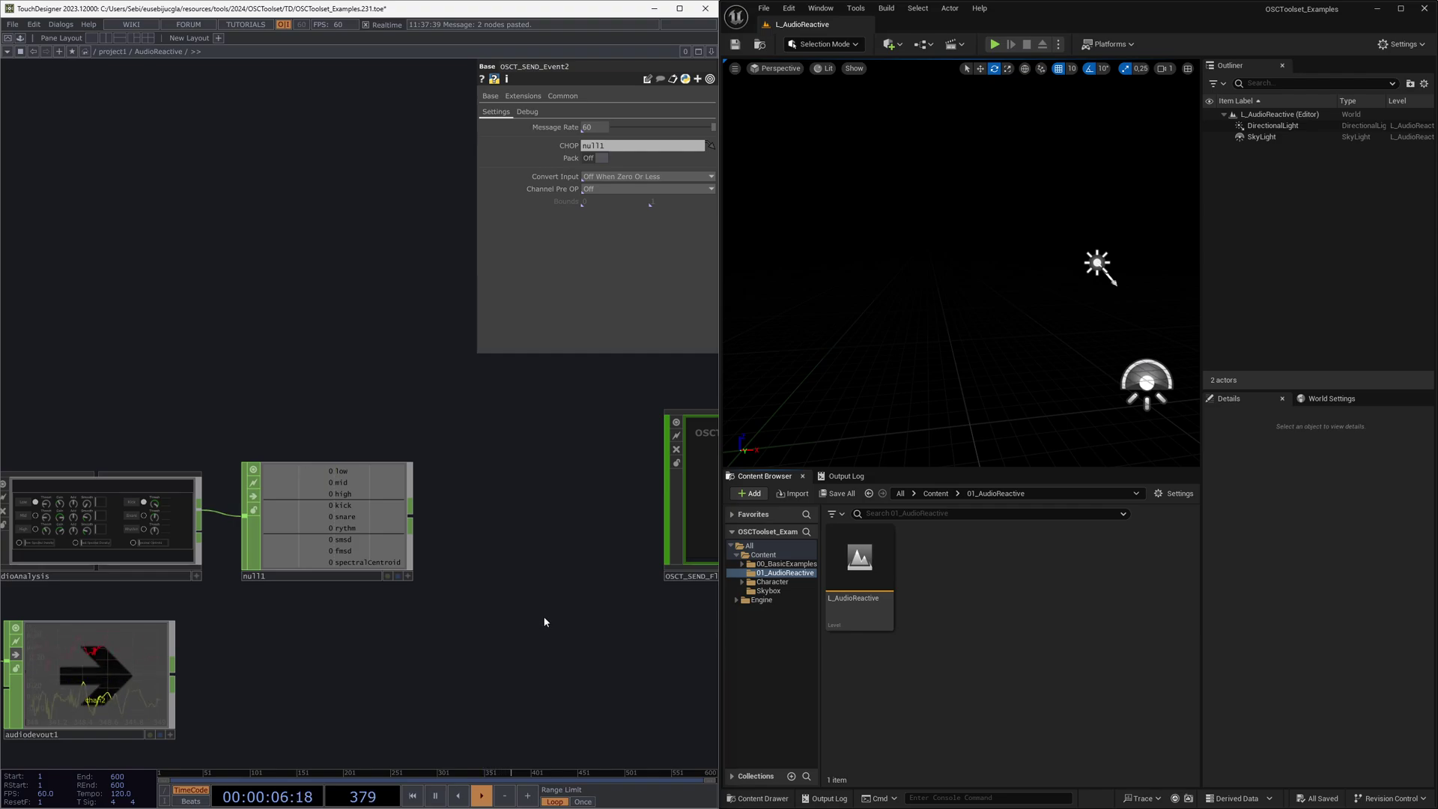
{"action": "scroll", "coordinate": [524, 626], "scroll_direction": "down", "scroll_amount": 3}
{"action": "scroll", "coordinate": [485, 639], "scroll_direction": "down", "scroll_amount": 3}
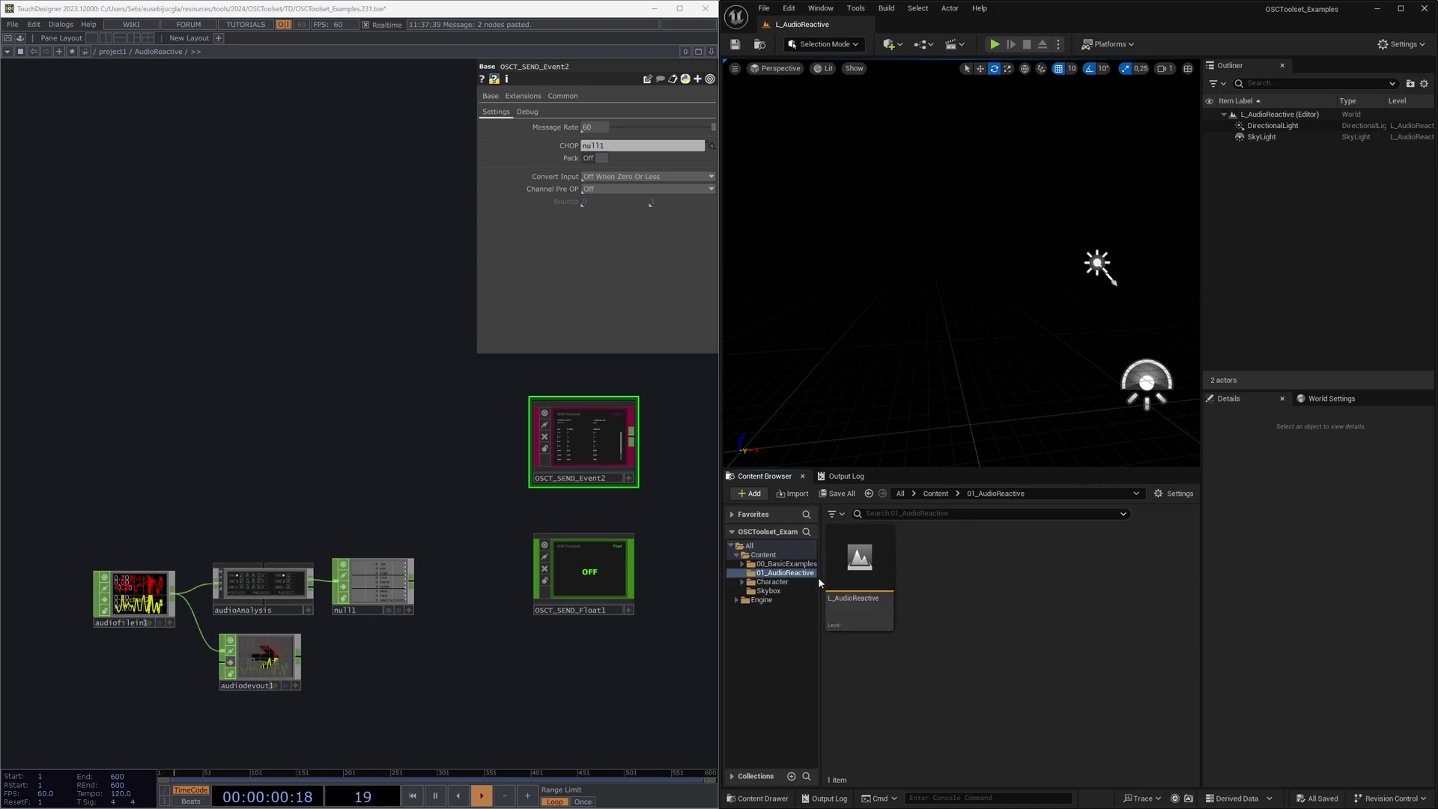
- In Unreal Engine's 01_AudioReactive folder, create a Niagara System from the OmnidirectionalBurst template and name it NS_Kick
{"action": "left_click_drag", "start_coordinate": [819, 577], "coordinate": [824, 607]}
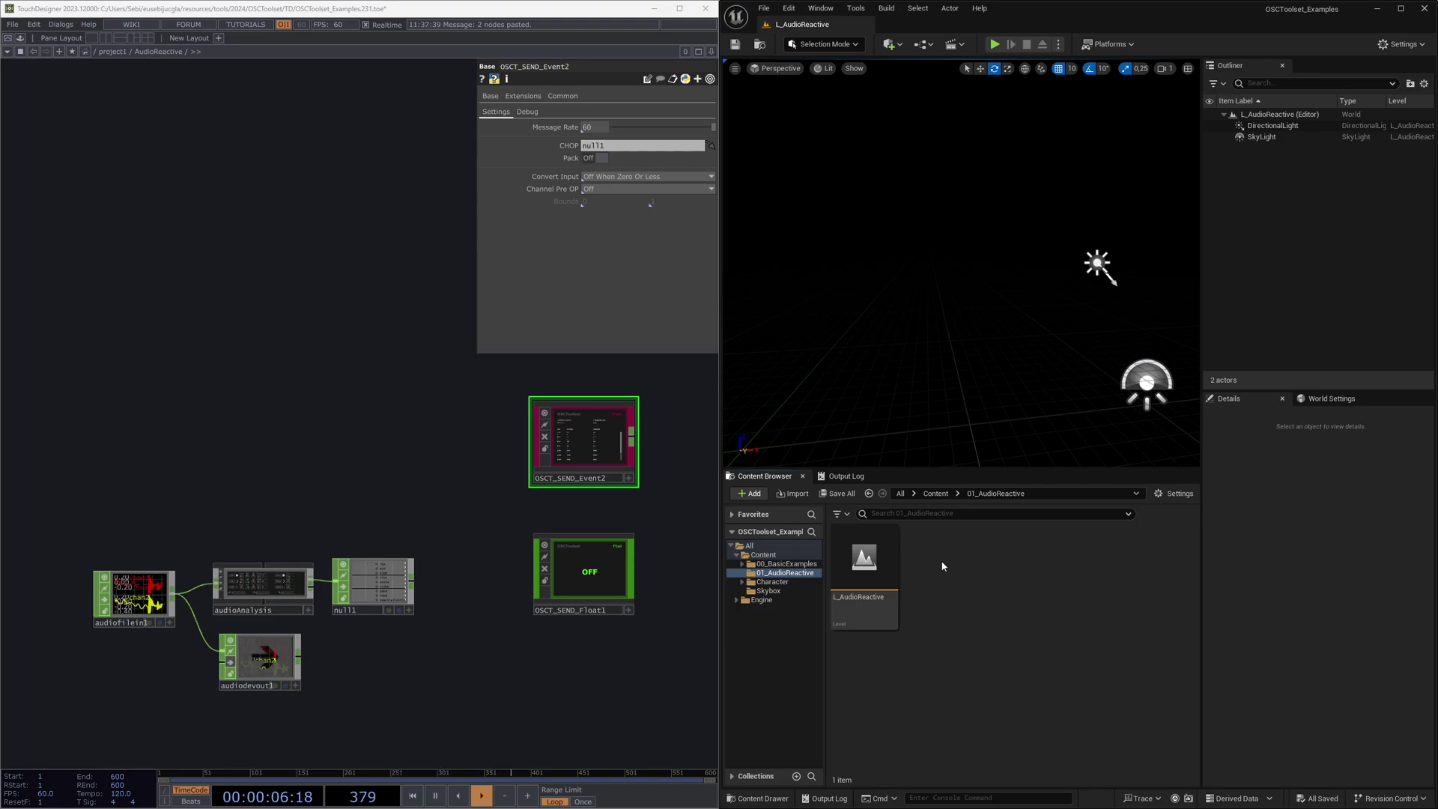
{"action": "right_click", "coordinate": [936, 584]}
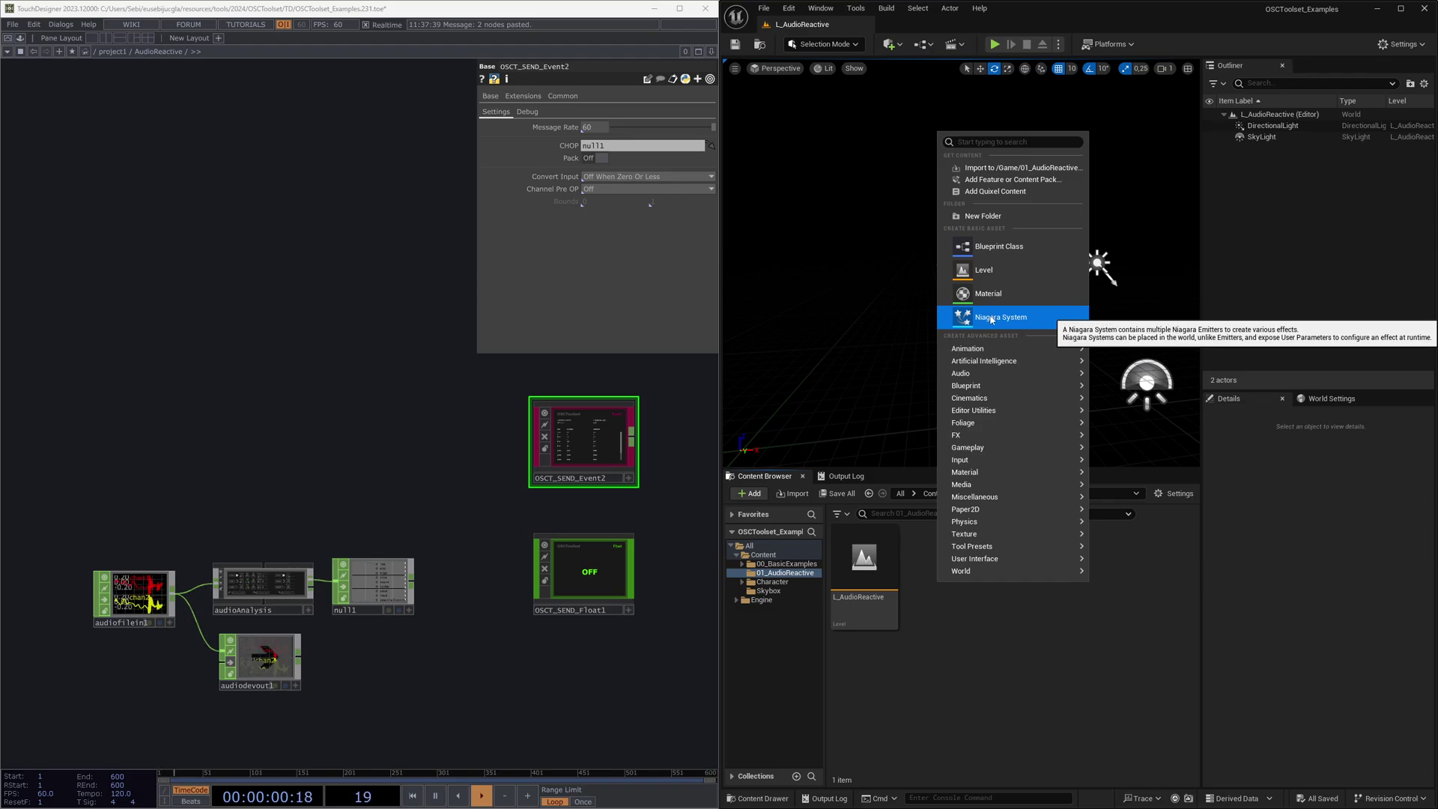
{"action": "left_click", "coordinate": [1039, 318]}
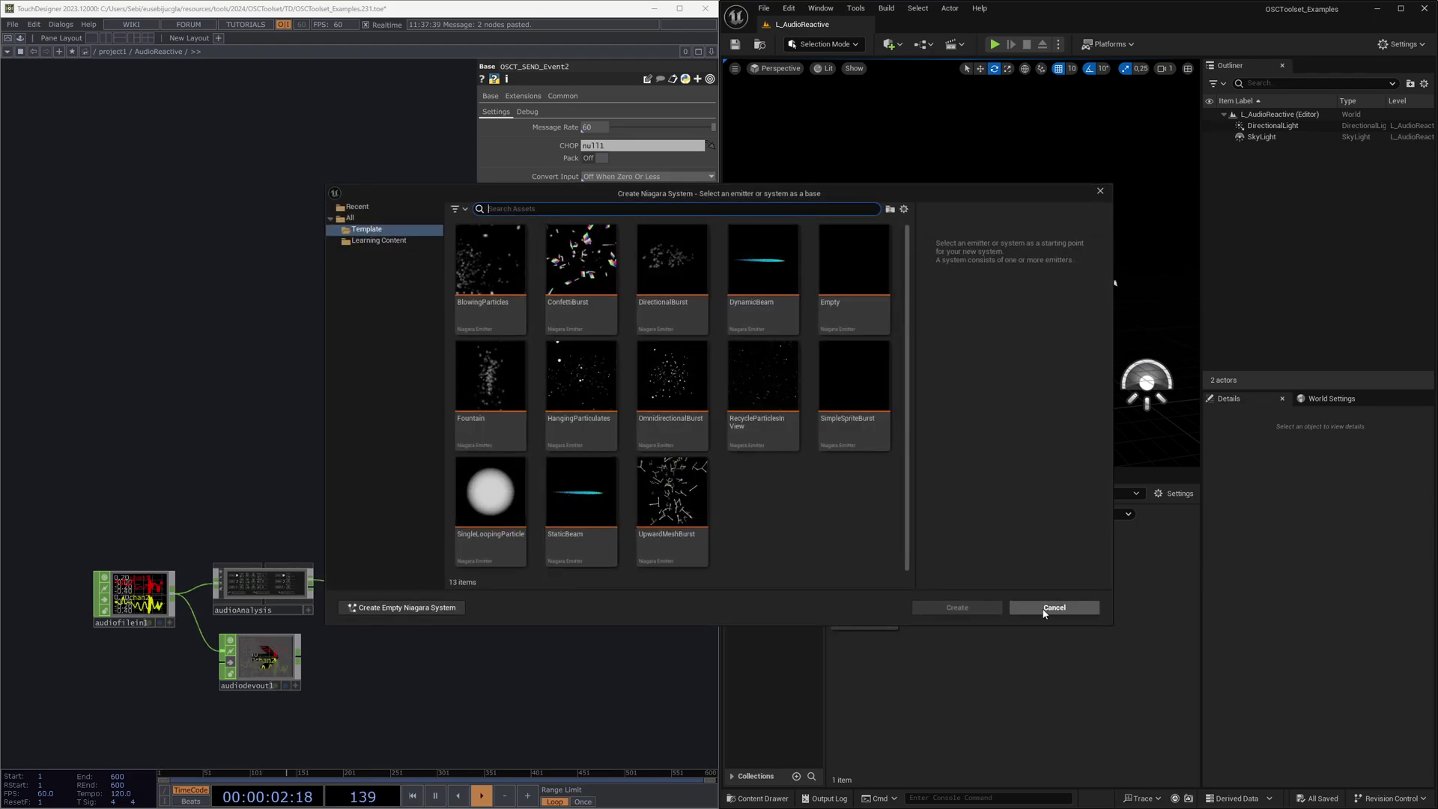
{"action": "left_click", "coordinate": [671, 381]}
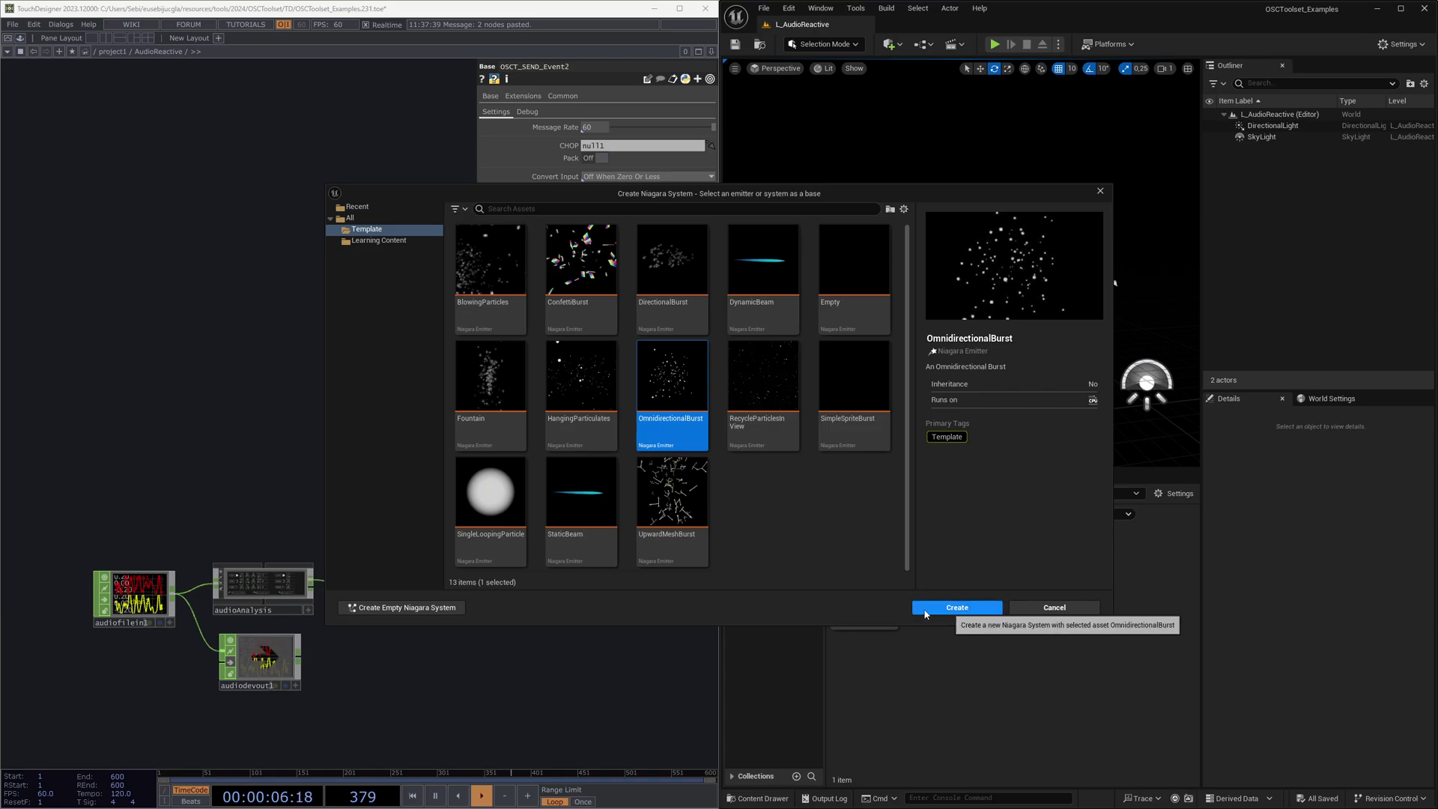
{"action": "left_click", "coordinate": [947, 608]}
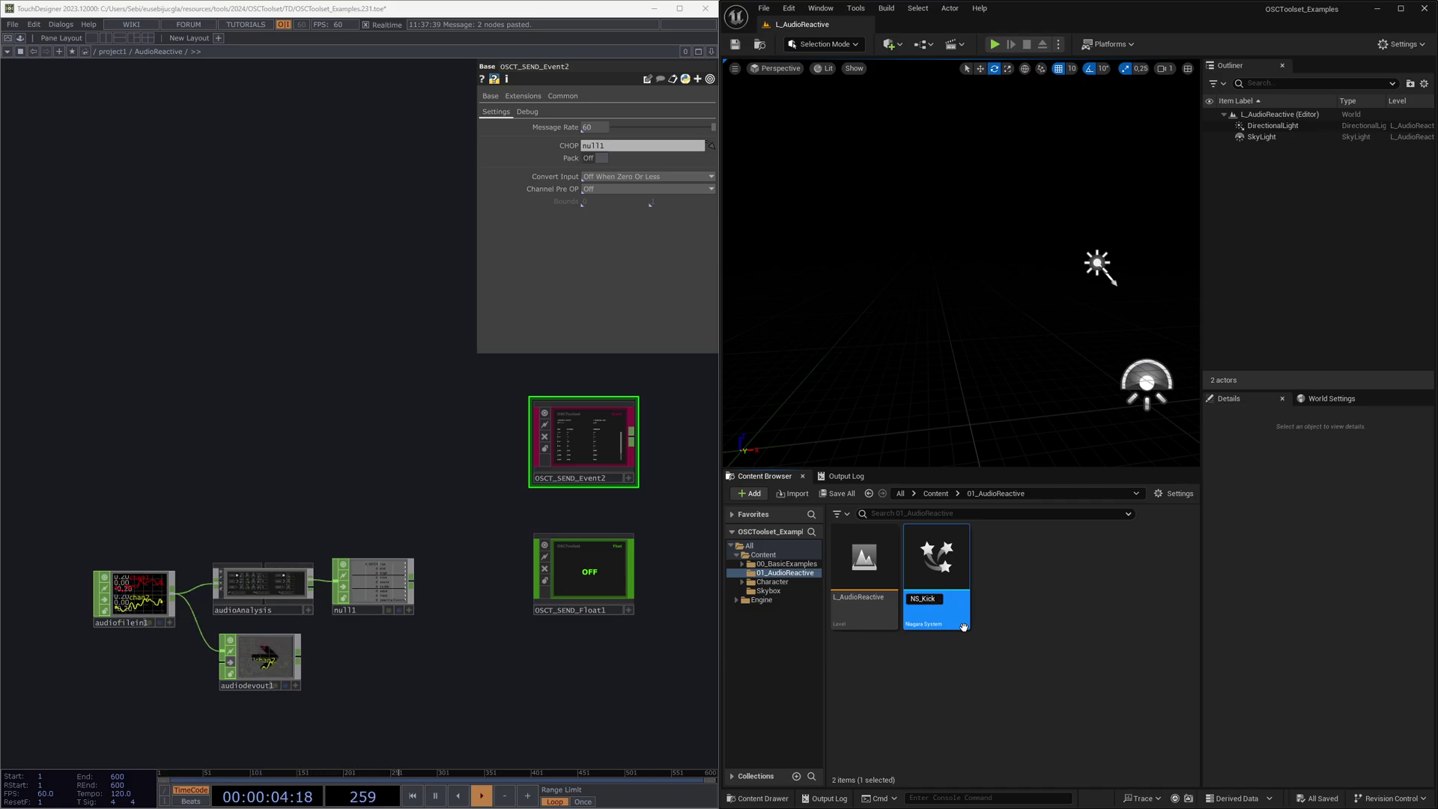
{"action": "type", "text": "NS_Kick"}
{"action": "key", "text": "Return"}
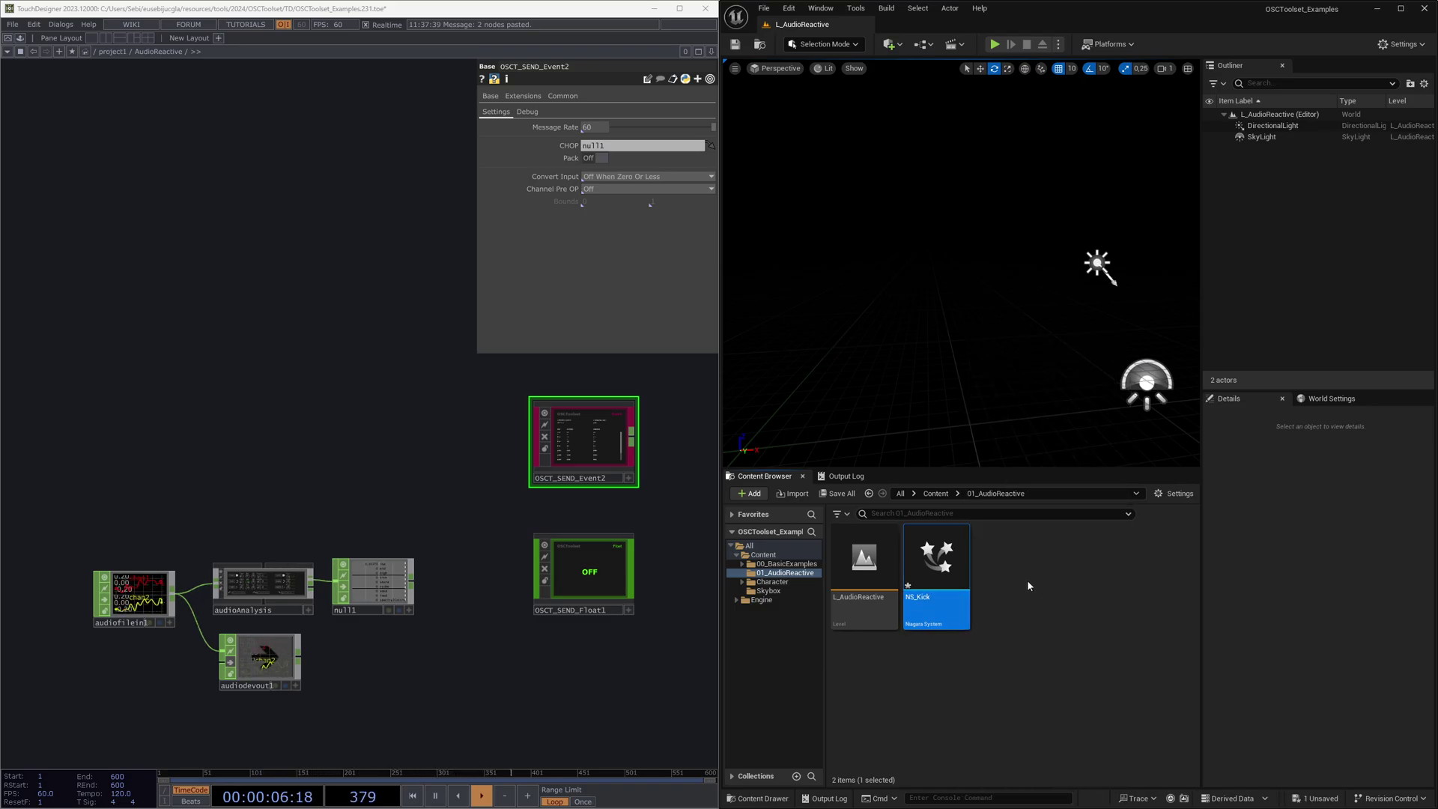
- Open NS_Kick in the Niagara editor, maximize the window and resize the panes around the System Overview
{"action": "double_click", "coordinate": [947, 578]}
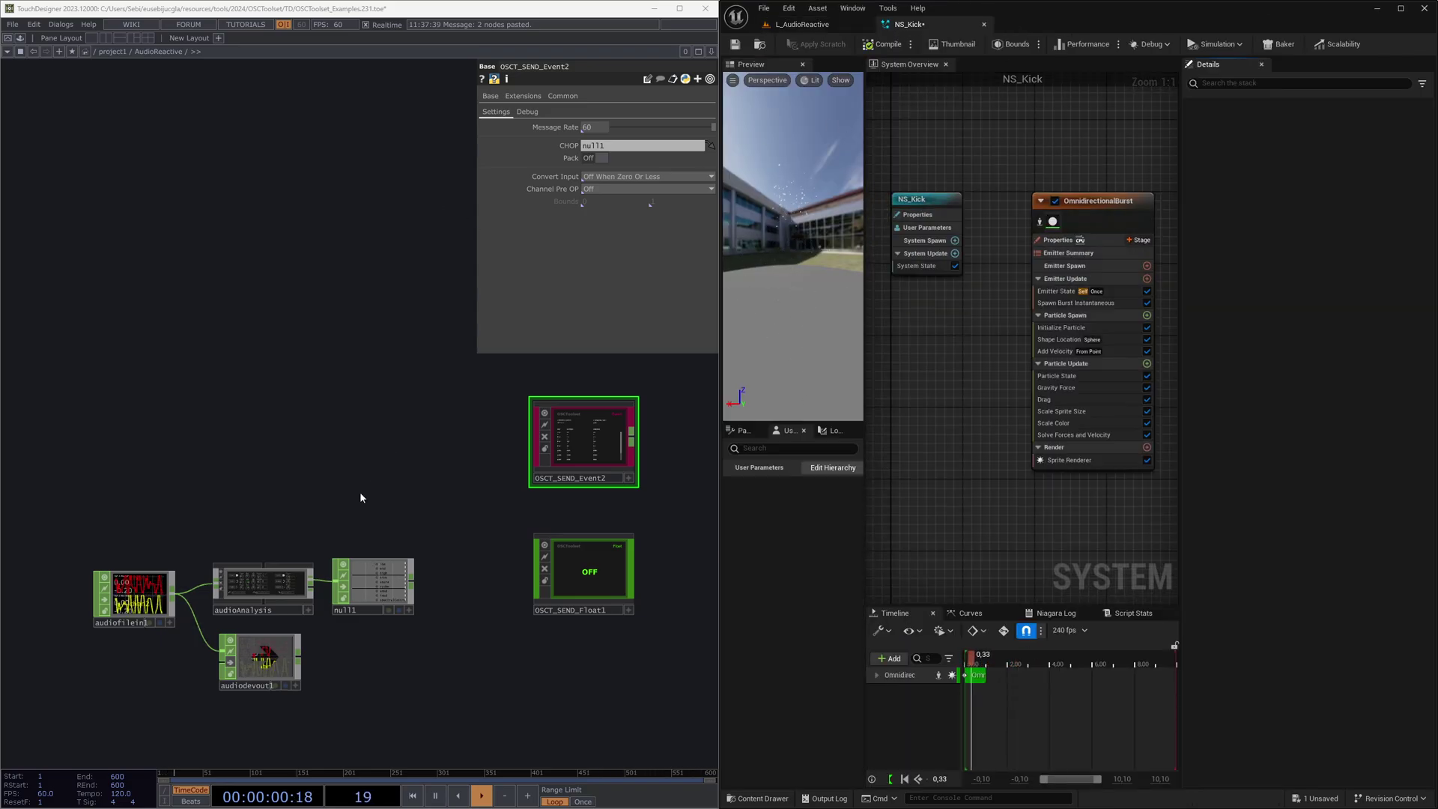
{"action": "double_click", "coordinate": [1037, 17]}
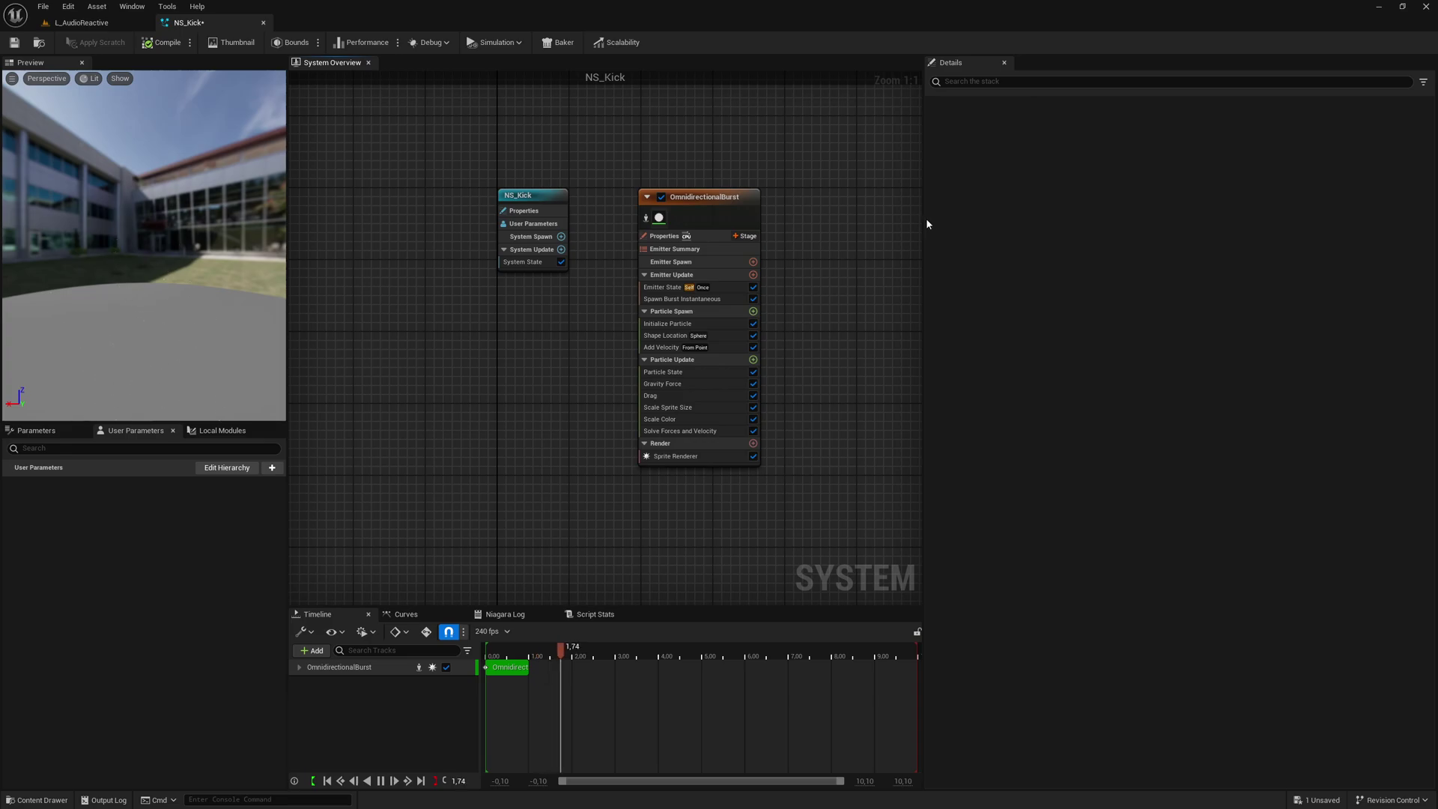
{"action": "left_click_drag", "start_coordinate": [923, 219], "coordinate": [1162, 219]}
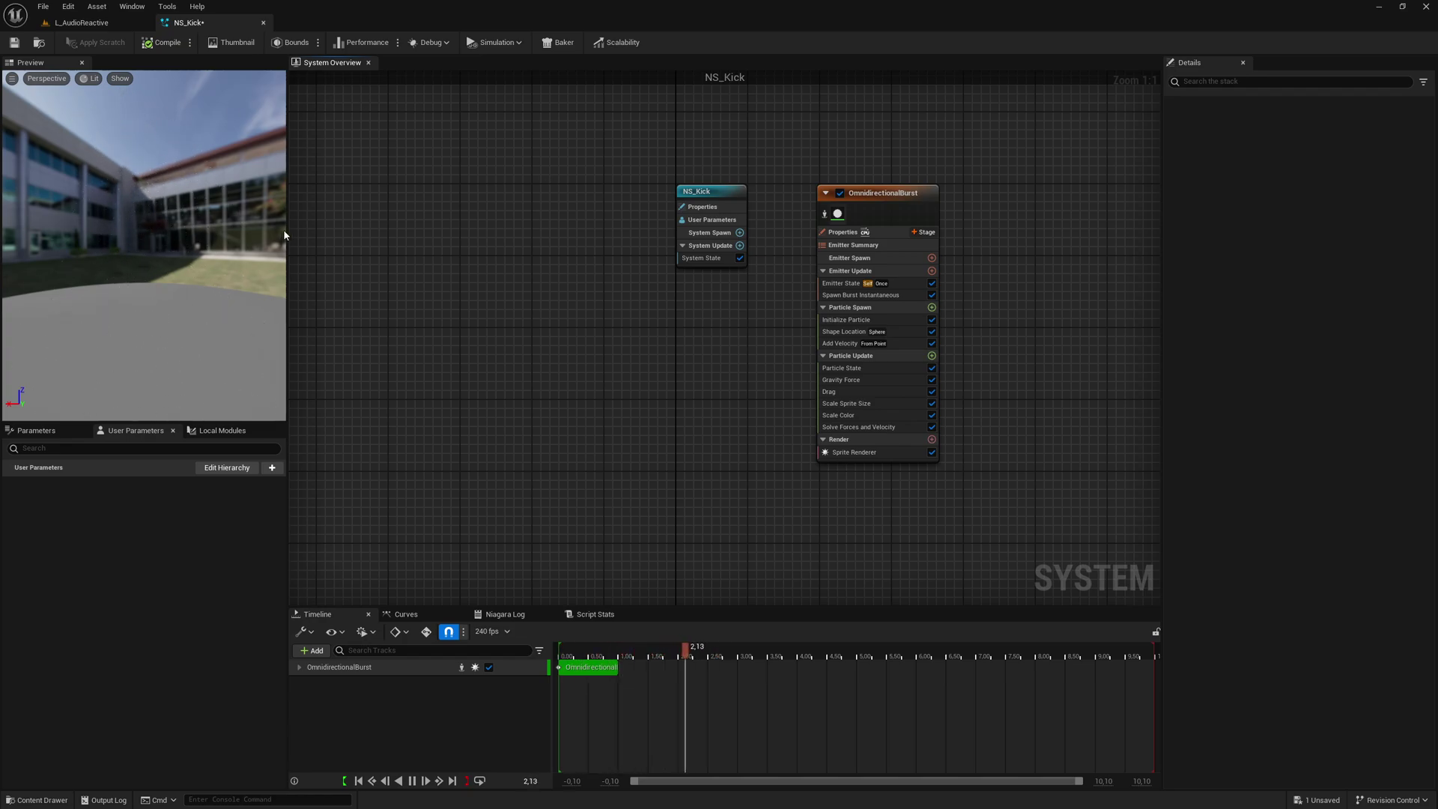
{"action": "left_click_drag", "start_coordinate": [287, 232], "coordinate": [307, 236]}
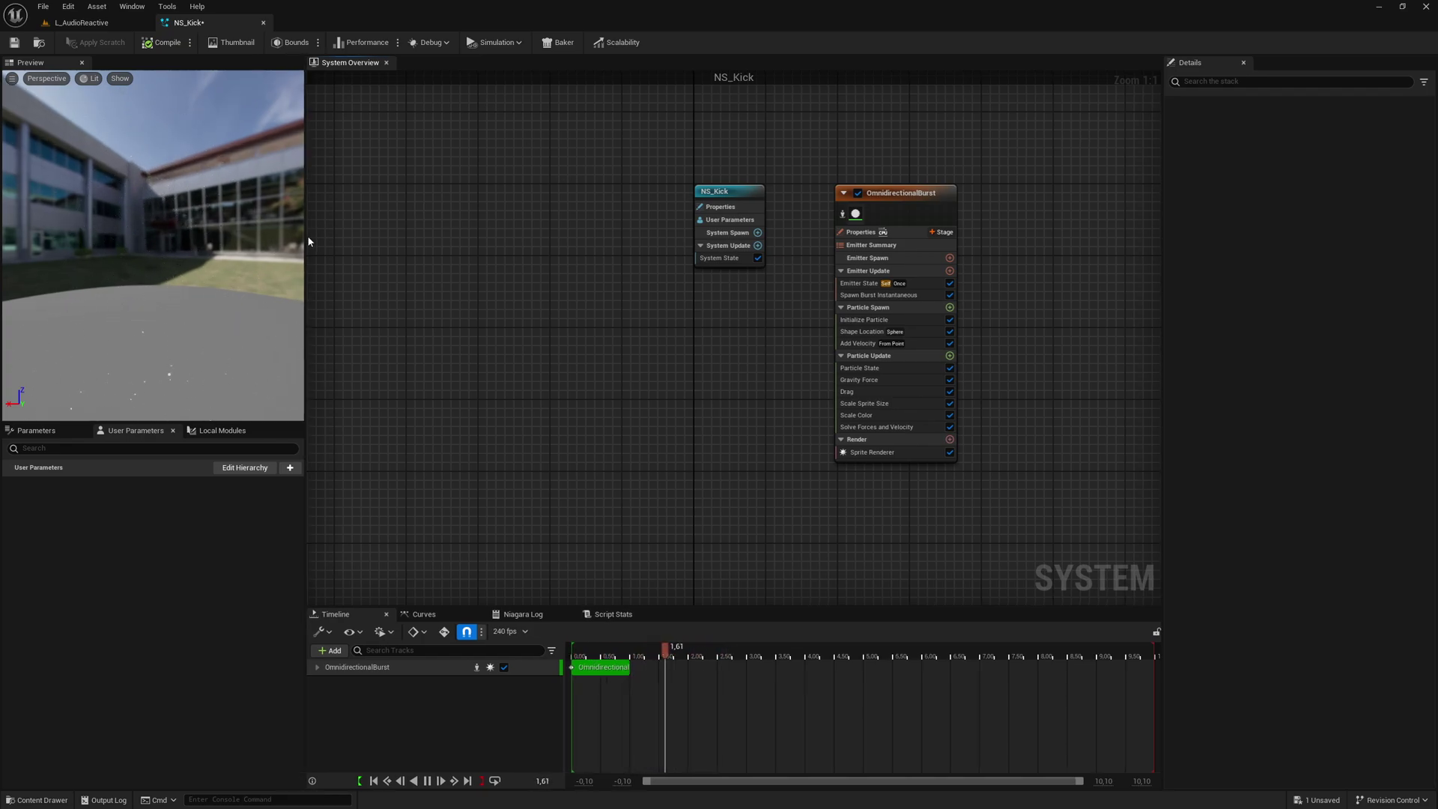
- Examine the OmnidirectionalBurst emitter's life cycle, spawn burst and particle initialization settings in NS_Kick
{"action": "left_click", "coordinate": [895, 210]}
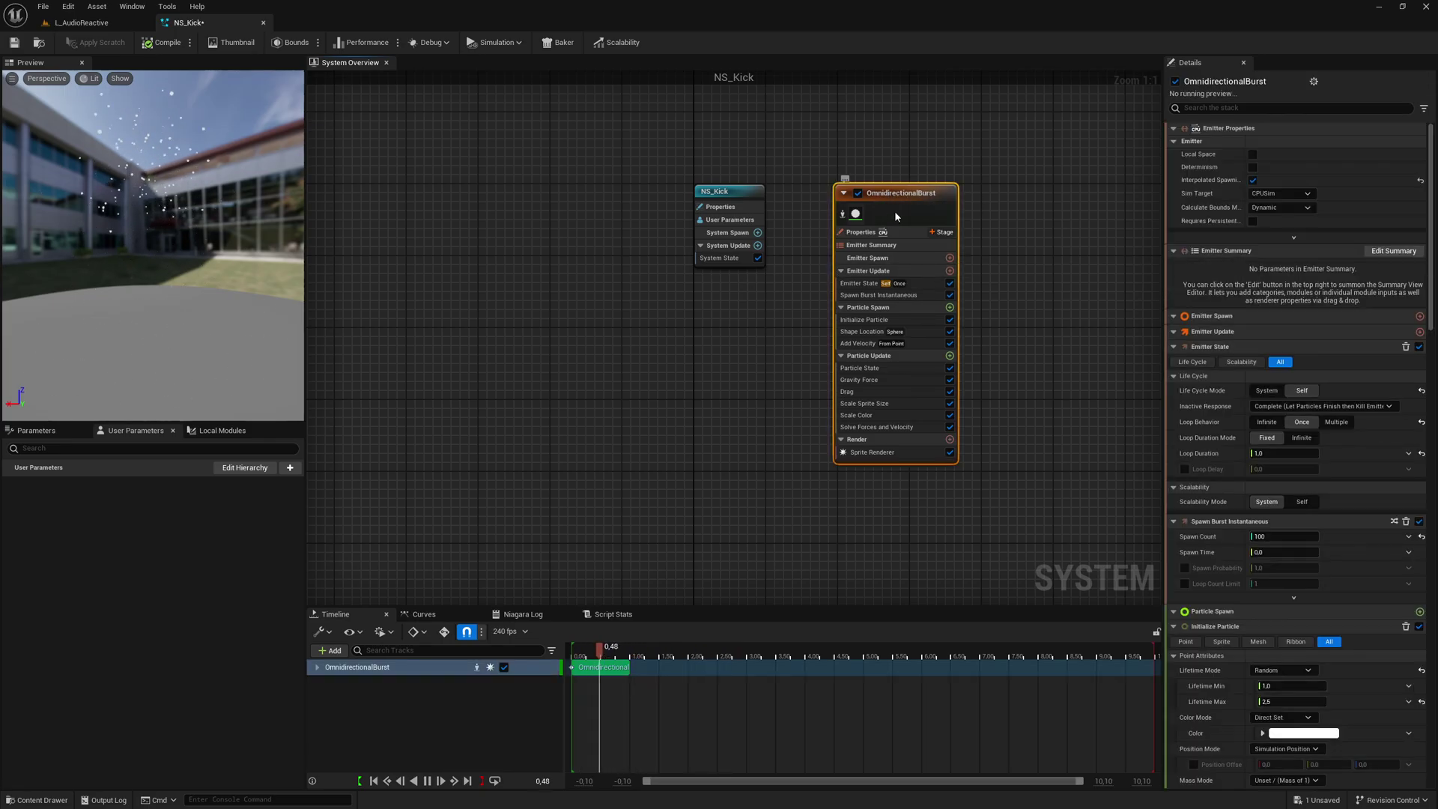
{"action": "mouse_move", "coordinate": [1216, 424]}
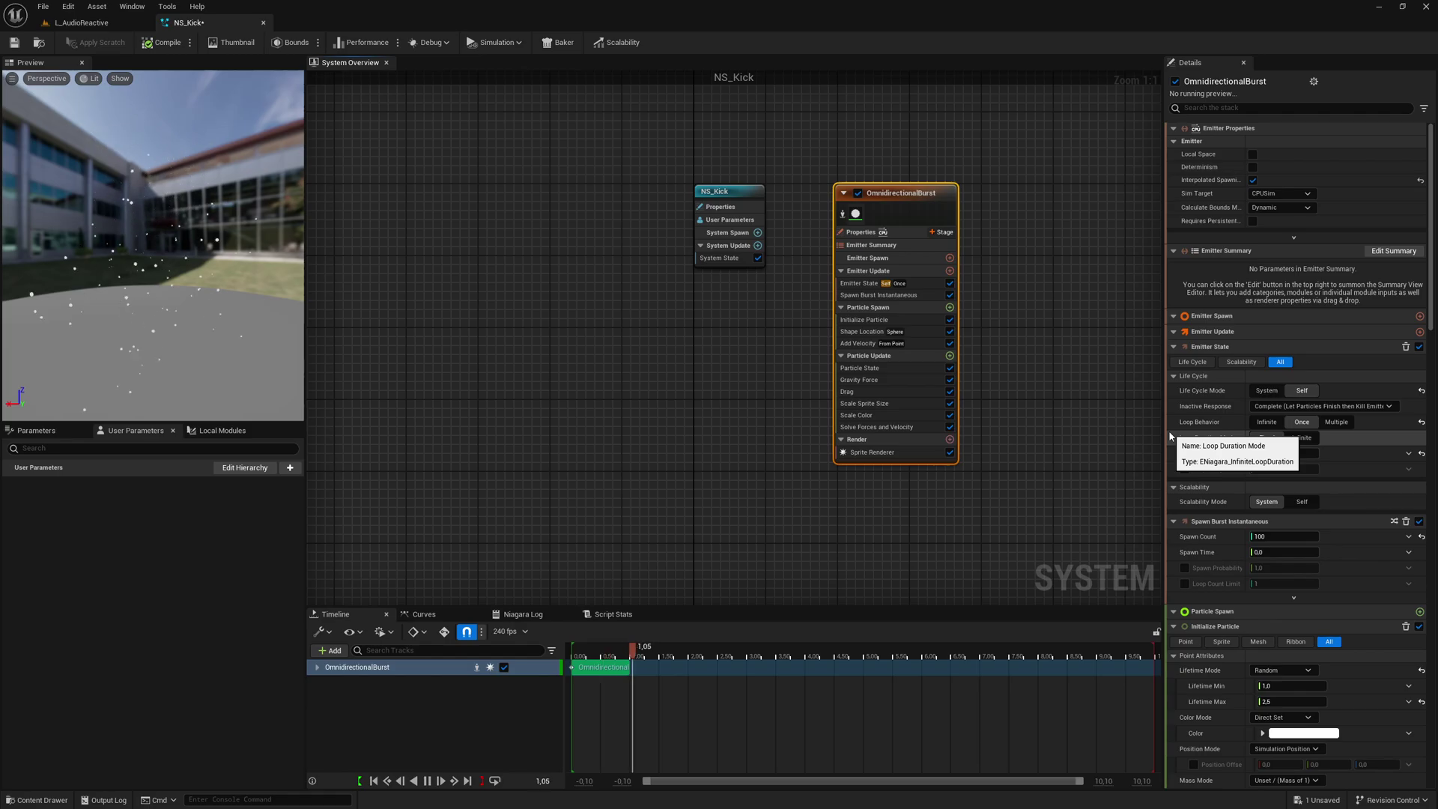
{"action": "scroll", "coordinate": [1111, 379], "scroll_direction": "down", "scroll_amount": 1}
{"action": "right_click_drag", "start_coordinate": [1069, 374], "coordinate": [950, 383]}
{"action": "left_click", "coordinate": [948, 383]}
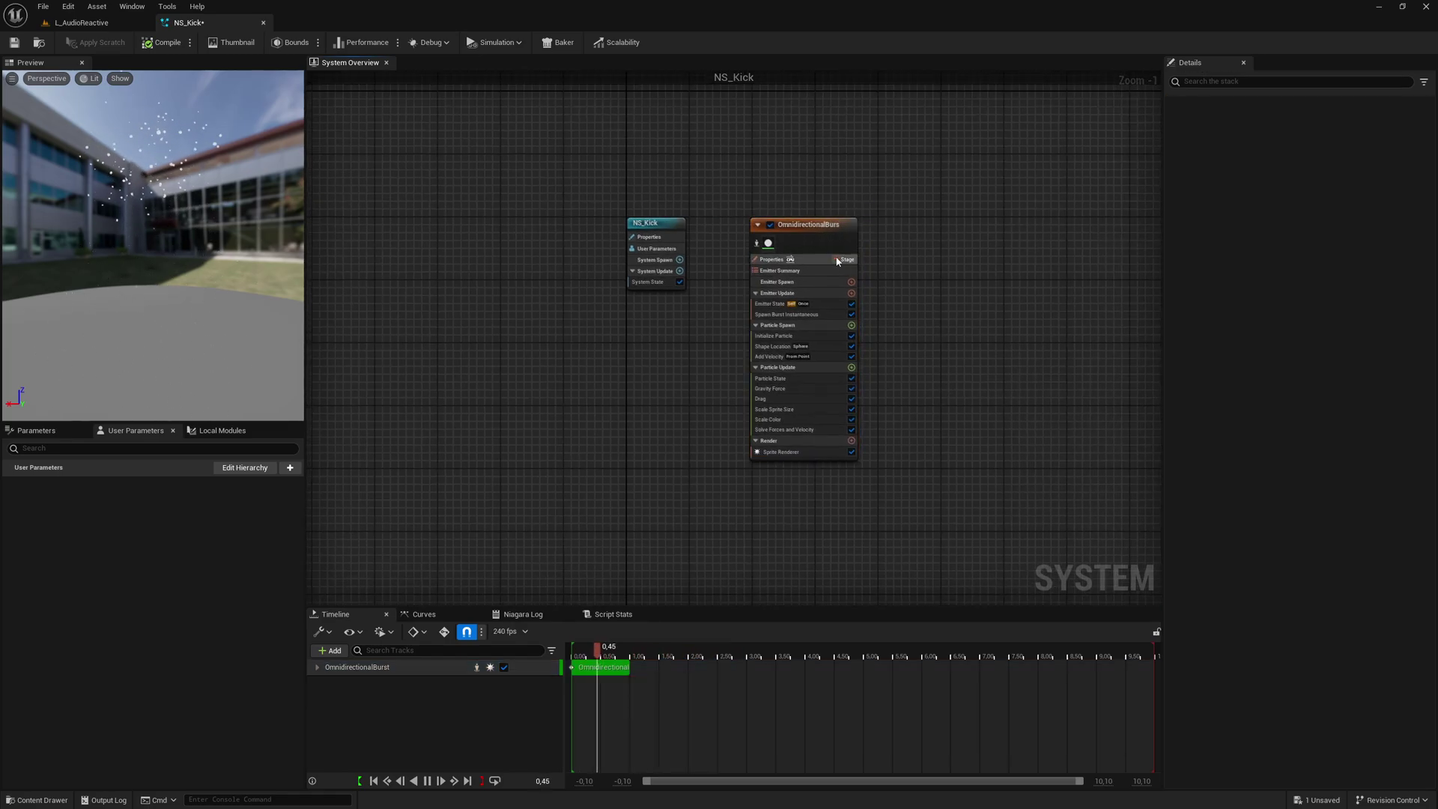
{"action": "left_click", "coordinate": [837, 260]}
{"action": "right_click_drag", "start_coordinate": [837, 262], "coordinate": [836, 283]}
{"action": "left_click", "coordinate": [836, 292]}
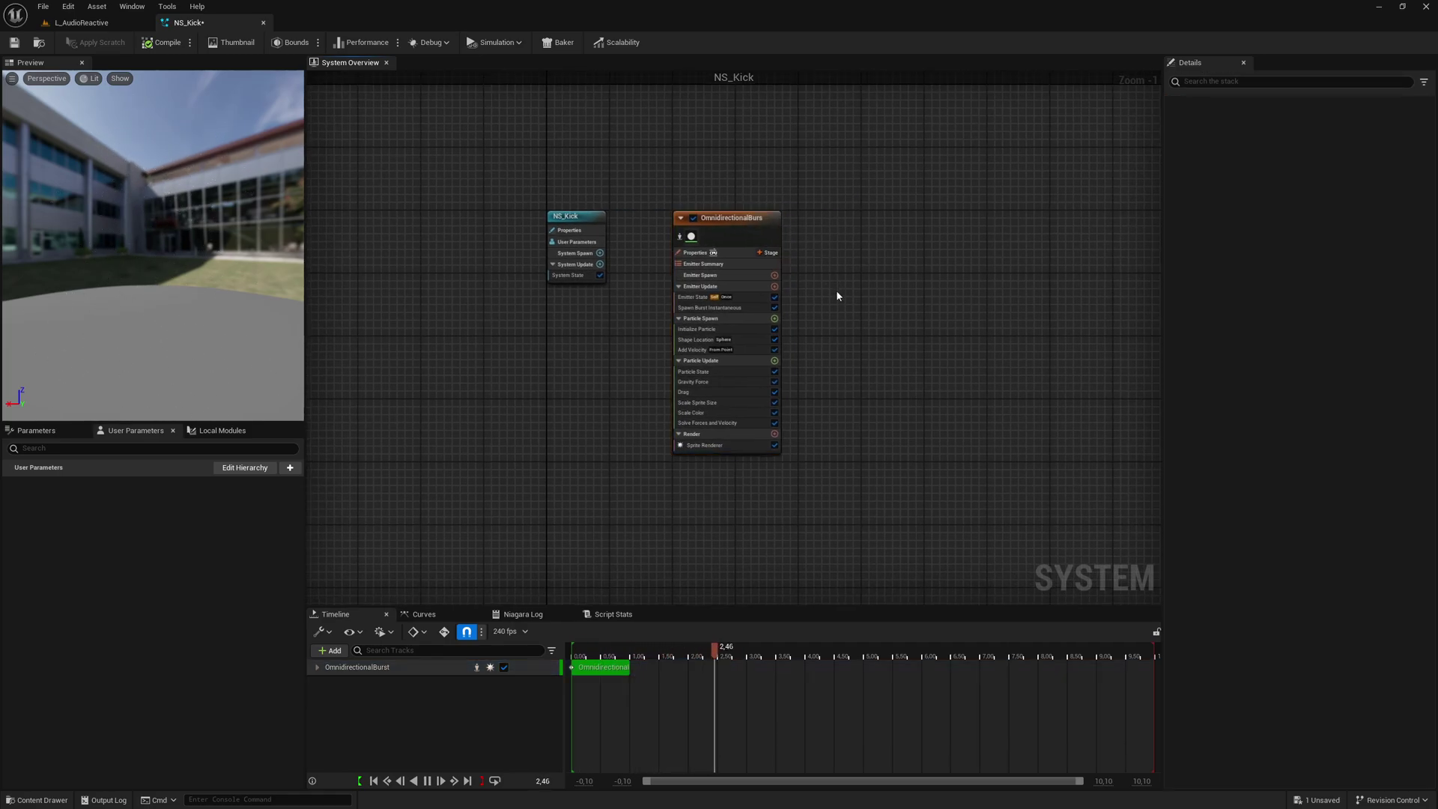
{"action": "left_click", "coordinate": [756, 217]}
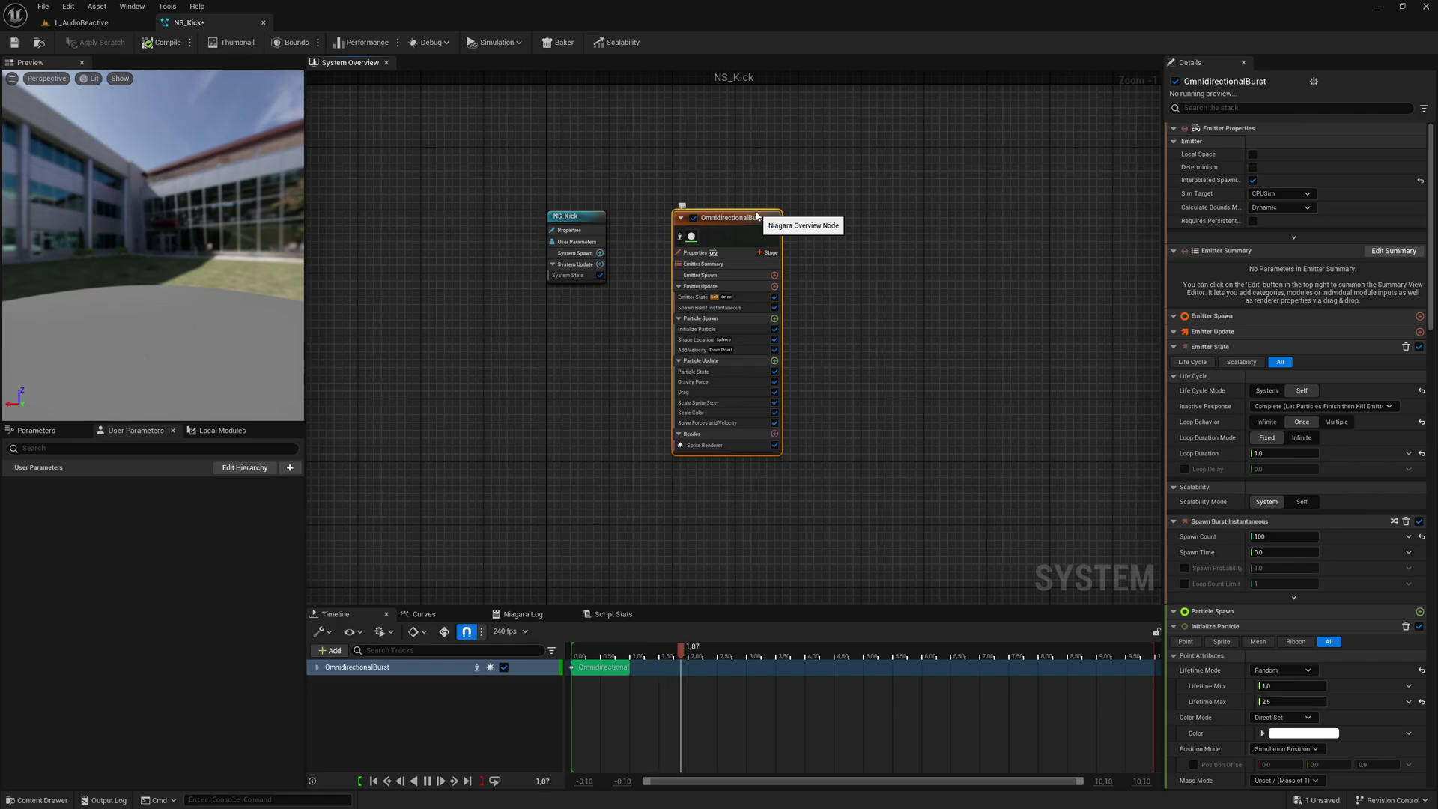
- Clear the selection in NS_Kick, save all modified assets and return to the L_AudioReactive level
{"action": "left_click", "coordinate": [818, 339]}
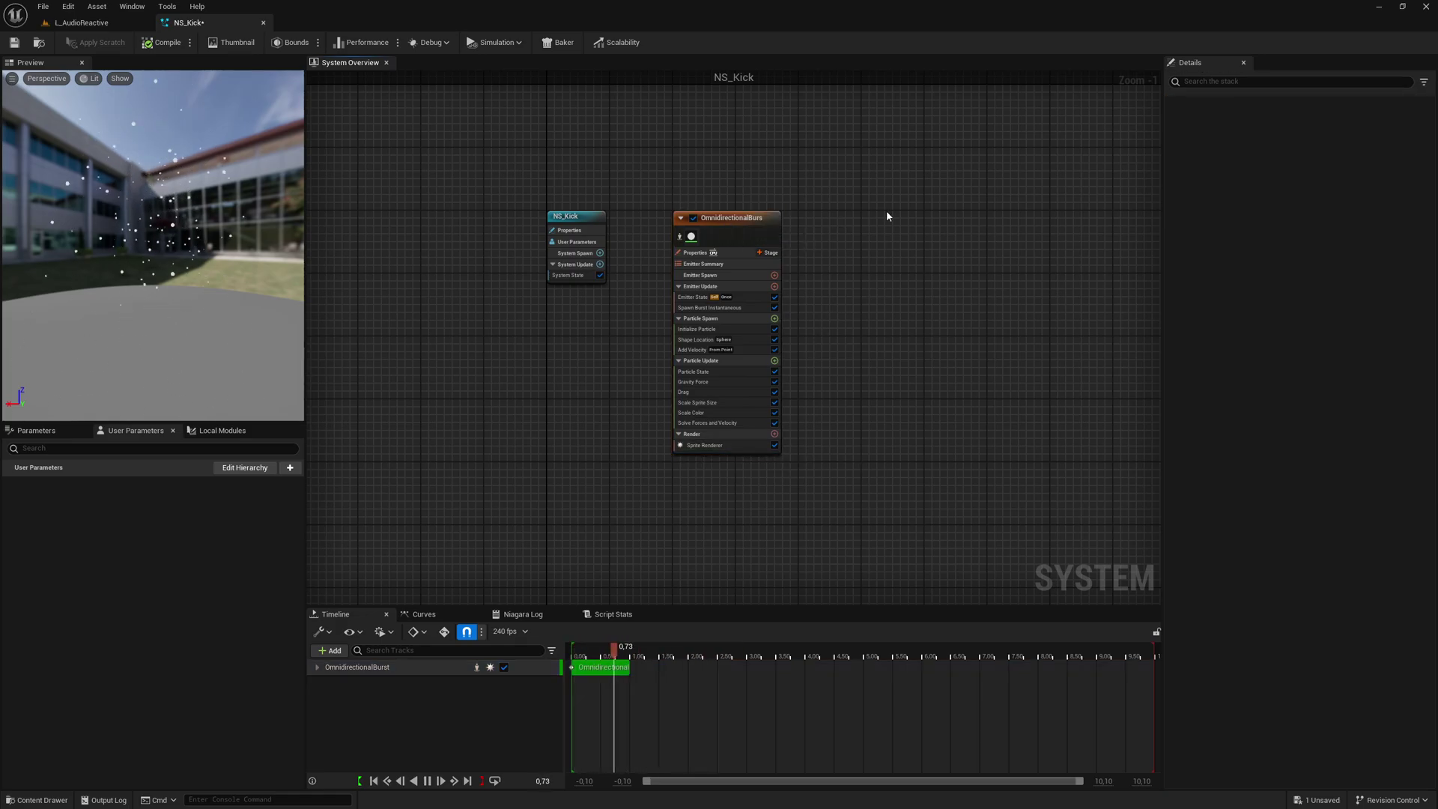
{"action": "left_click_drag", "start_coordinate": [625, 167], "coordinate": [846, 567]}
{"action": "left_click", "coordinate": [539, 407]}
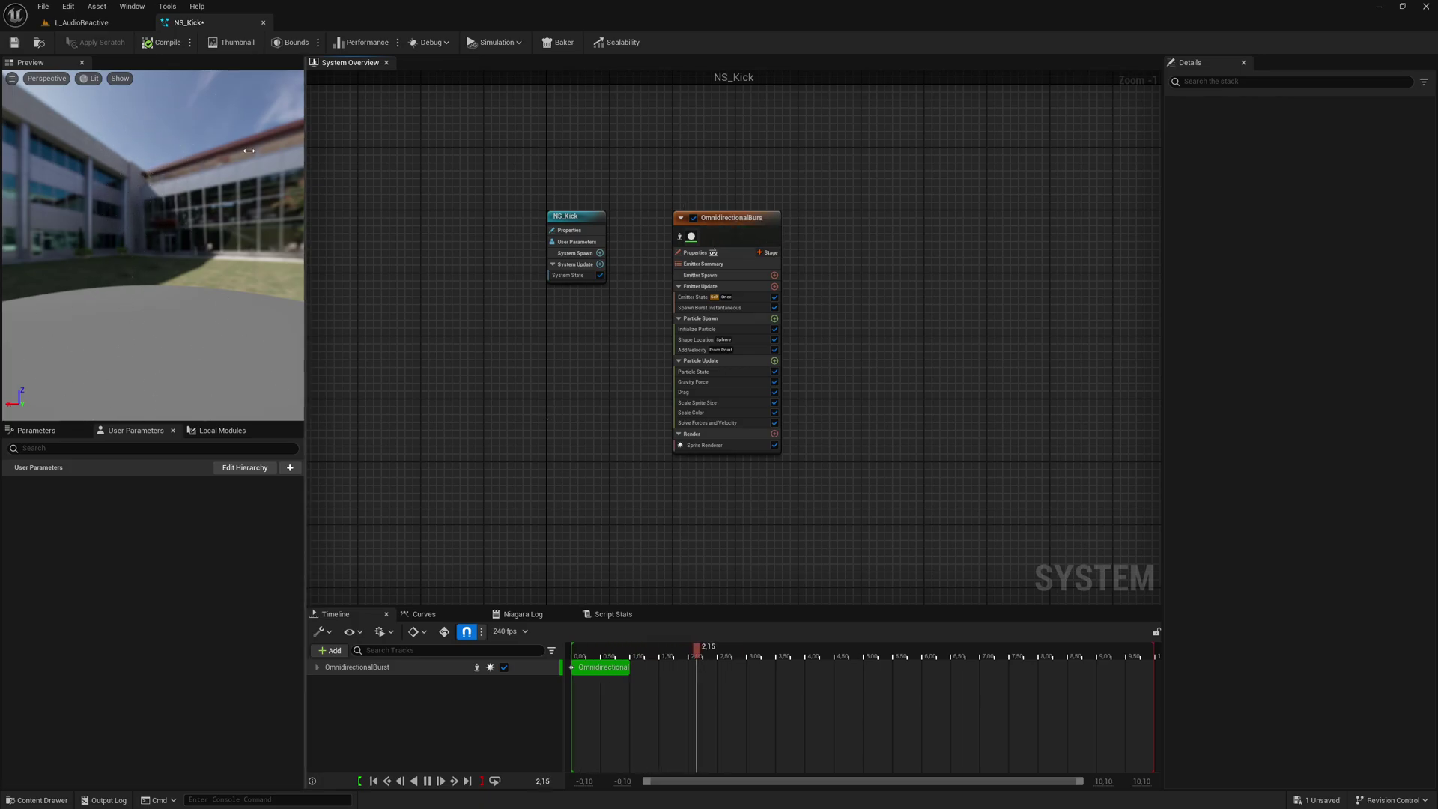
{"action": "left_click", "coordinate": [39, 43]}
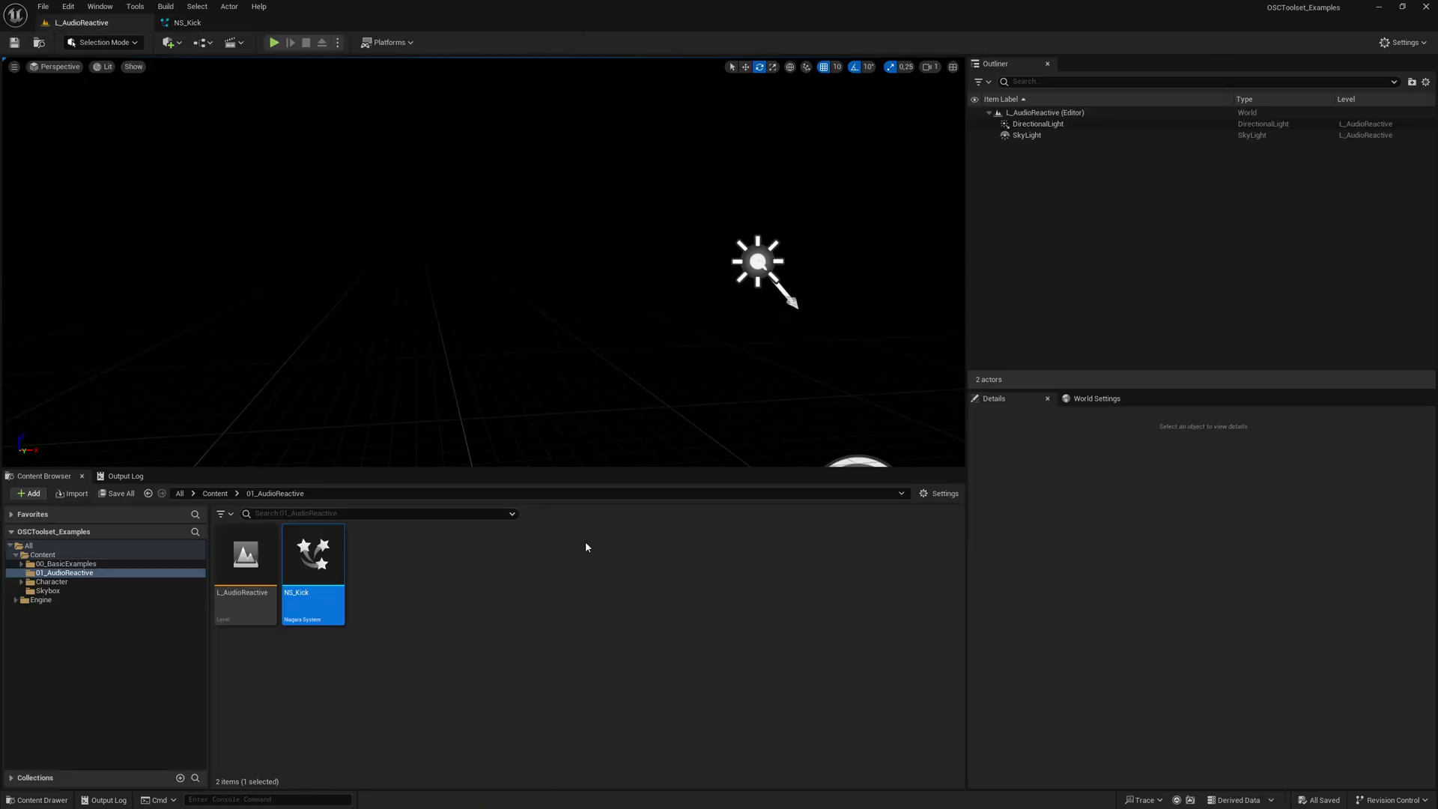
- Create an Actor Blueprint Class named BP_NiagaraSpawner in the 01_AudioReactive folder and open it for editing
{"action": "right_click", "coordinate": [429, 546]}
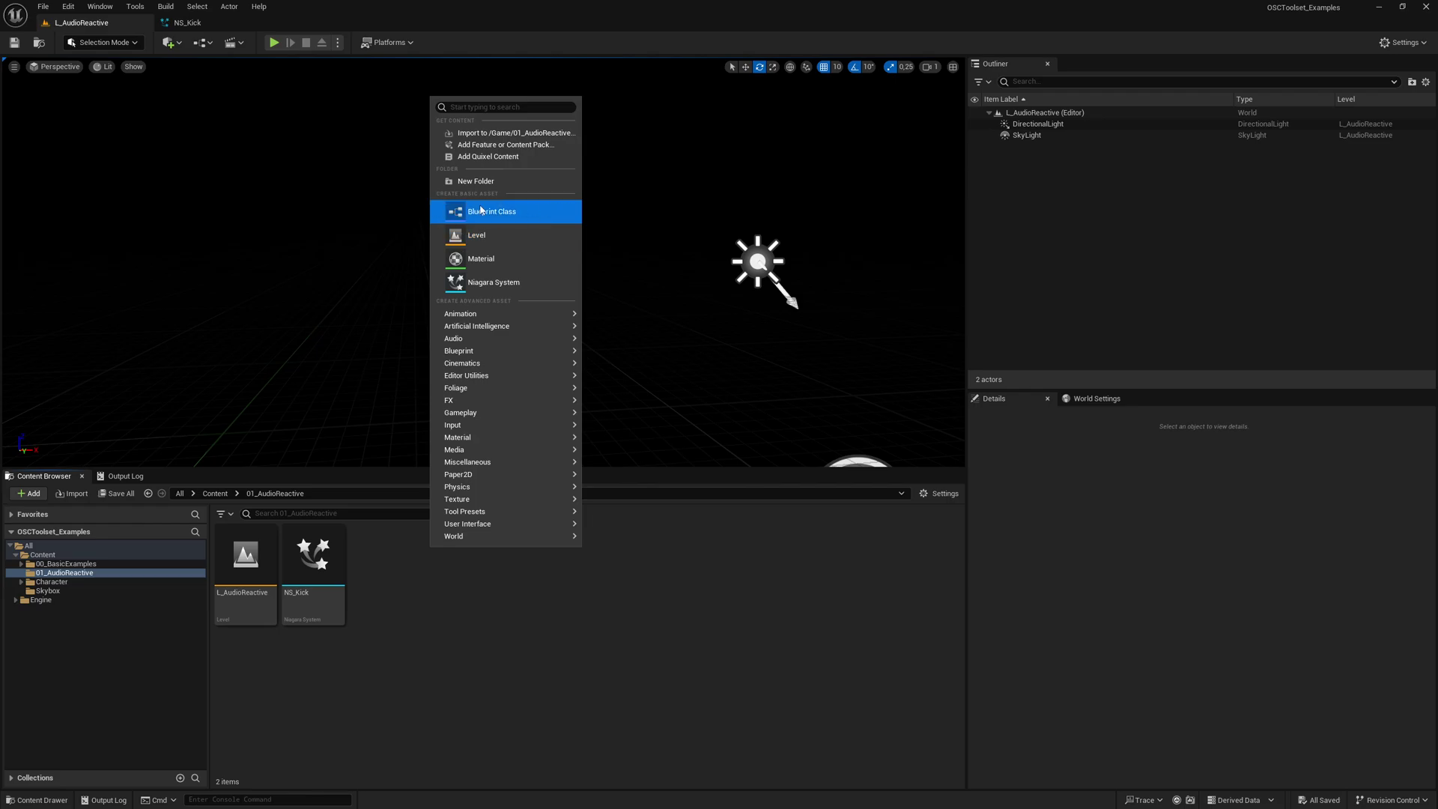
{"action": "left_click", "coordinate": [473, 211]}
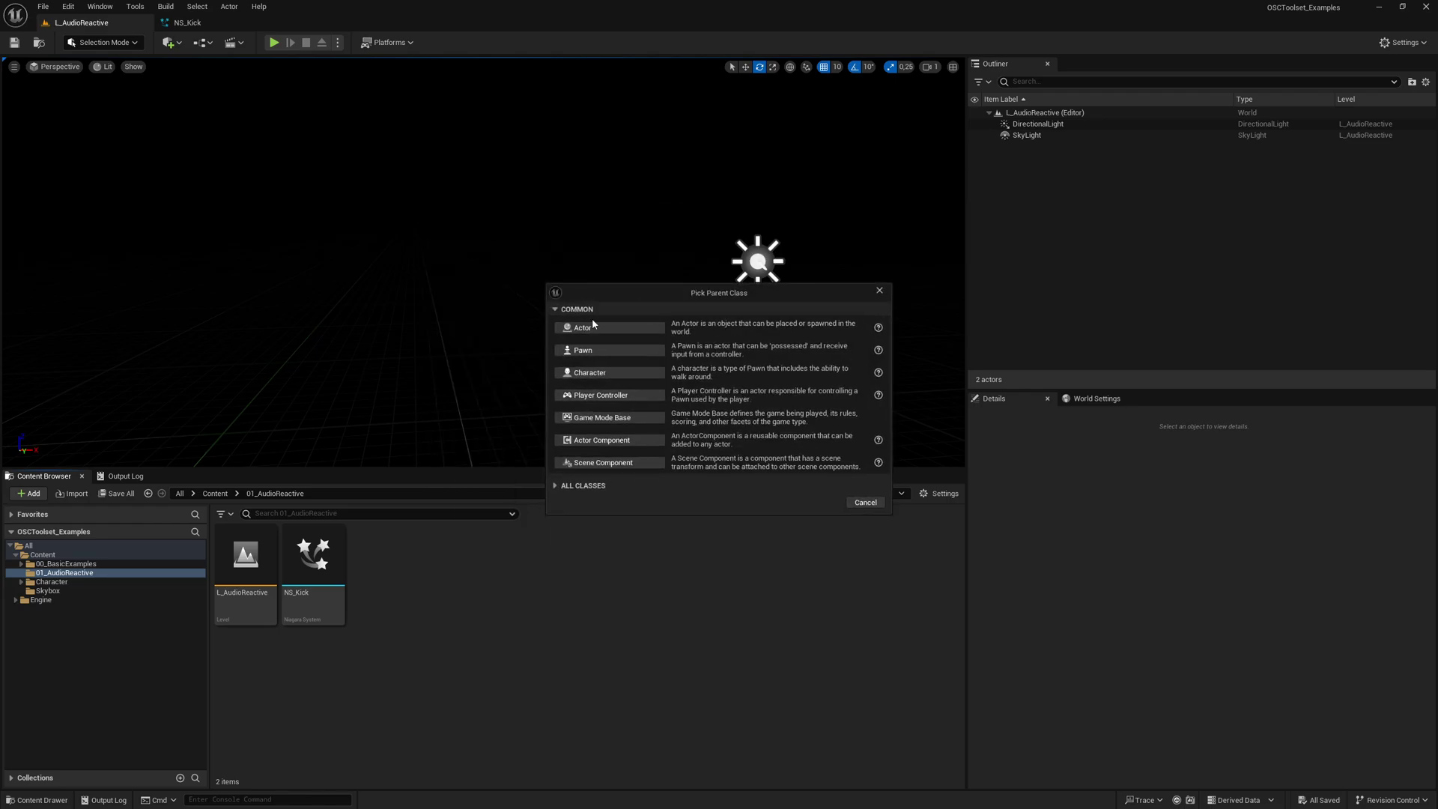
{"action": "left_click", "coordinate": [608, 328]}
{"action": "type", "text": "BP_"}
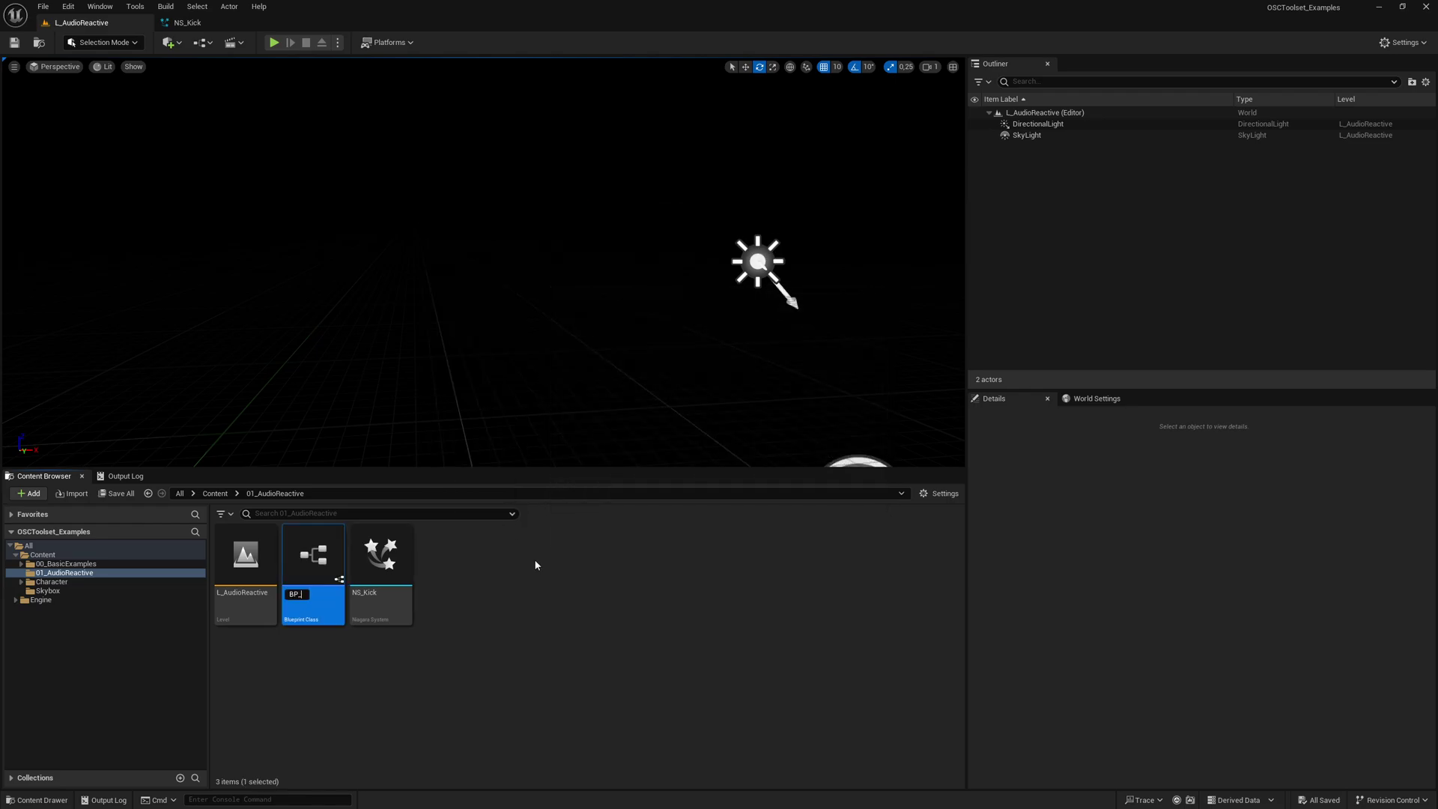
{"action": "type", "text": "NiagaraSpawner"}
{"action": "key", "text": "Return"}
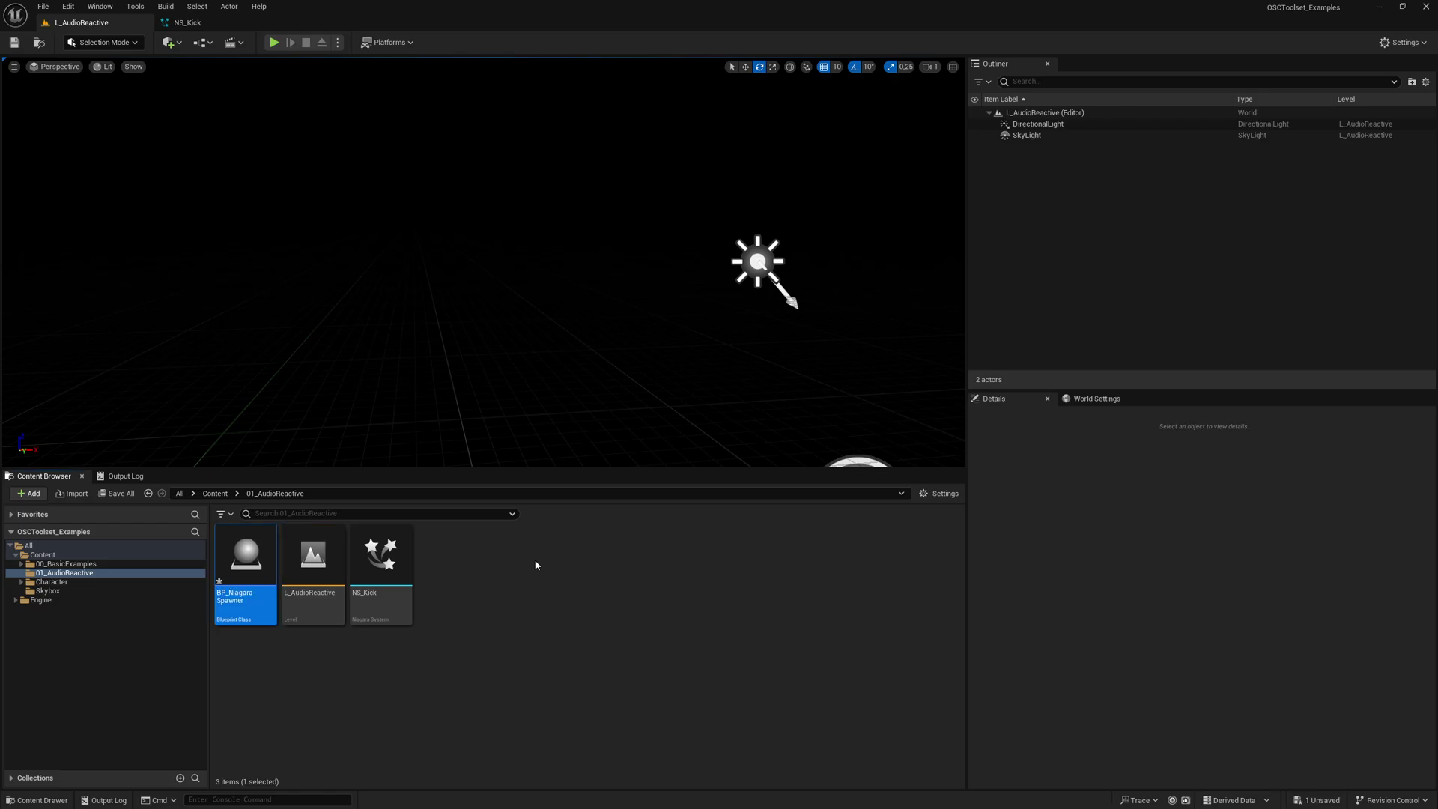
{"action": "key", "text": "Return"}
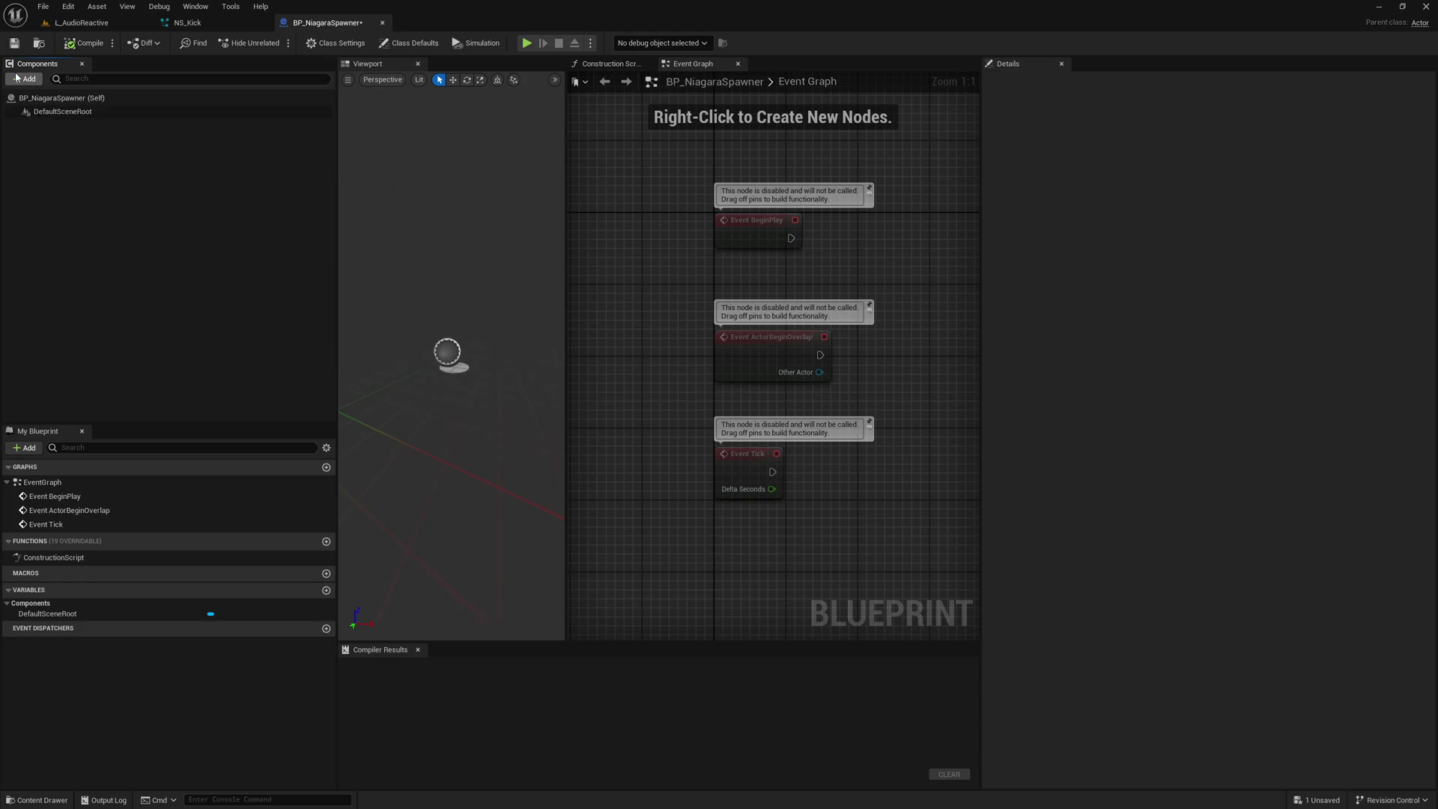
- Arrange the Unreal Engine window side by side with TouchDesigner's AudioReactive network
{"action": "left_click_drag", "start_coordinate": [419, 9], "coordinate": [1436, 169]}
{"action": "scroll", "coordinate": [504, 577], "scroll_direction": "up", "scroll_amount": 3}
{"action": "left_click_drag", "start_coordinate": [418, 503], "coordinate": [228, 519]}
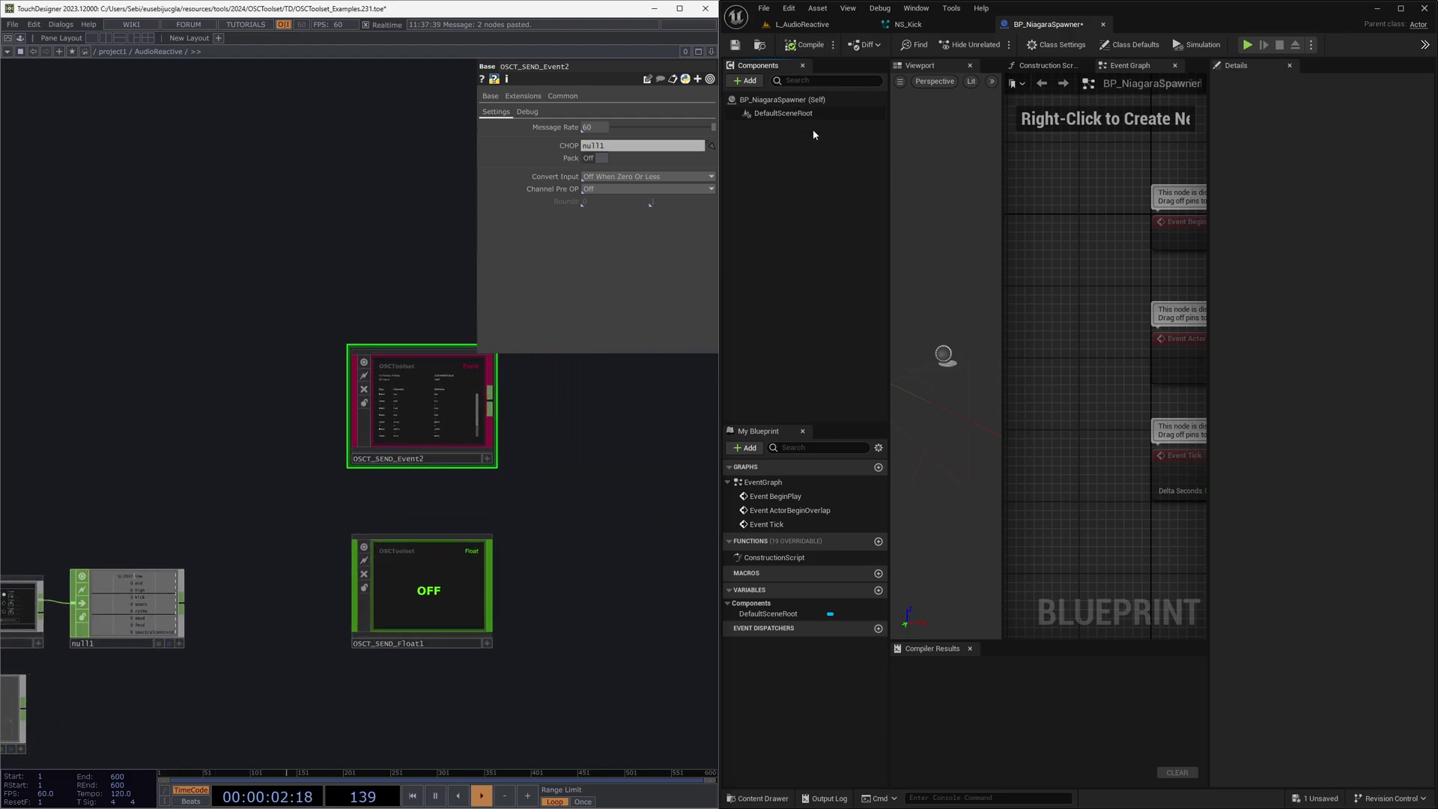
- Add an OSCT GET Event component to BP_NiagaraSpawner, keeping its default name
{"action": "left_click", "coordinate": [745, 80]}
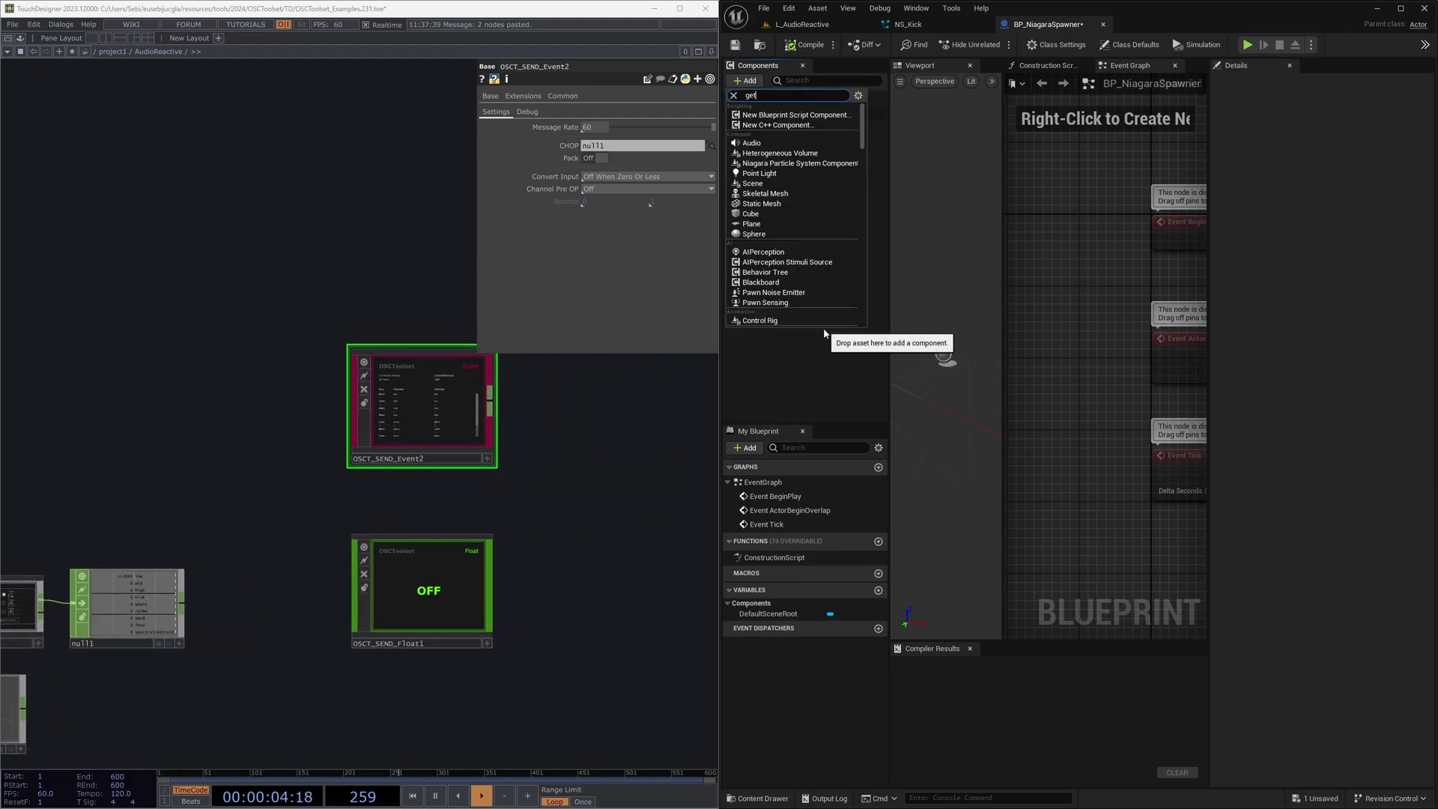
{"action": "type", "text": "get evetn"}
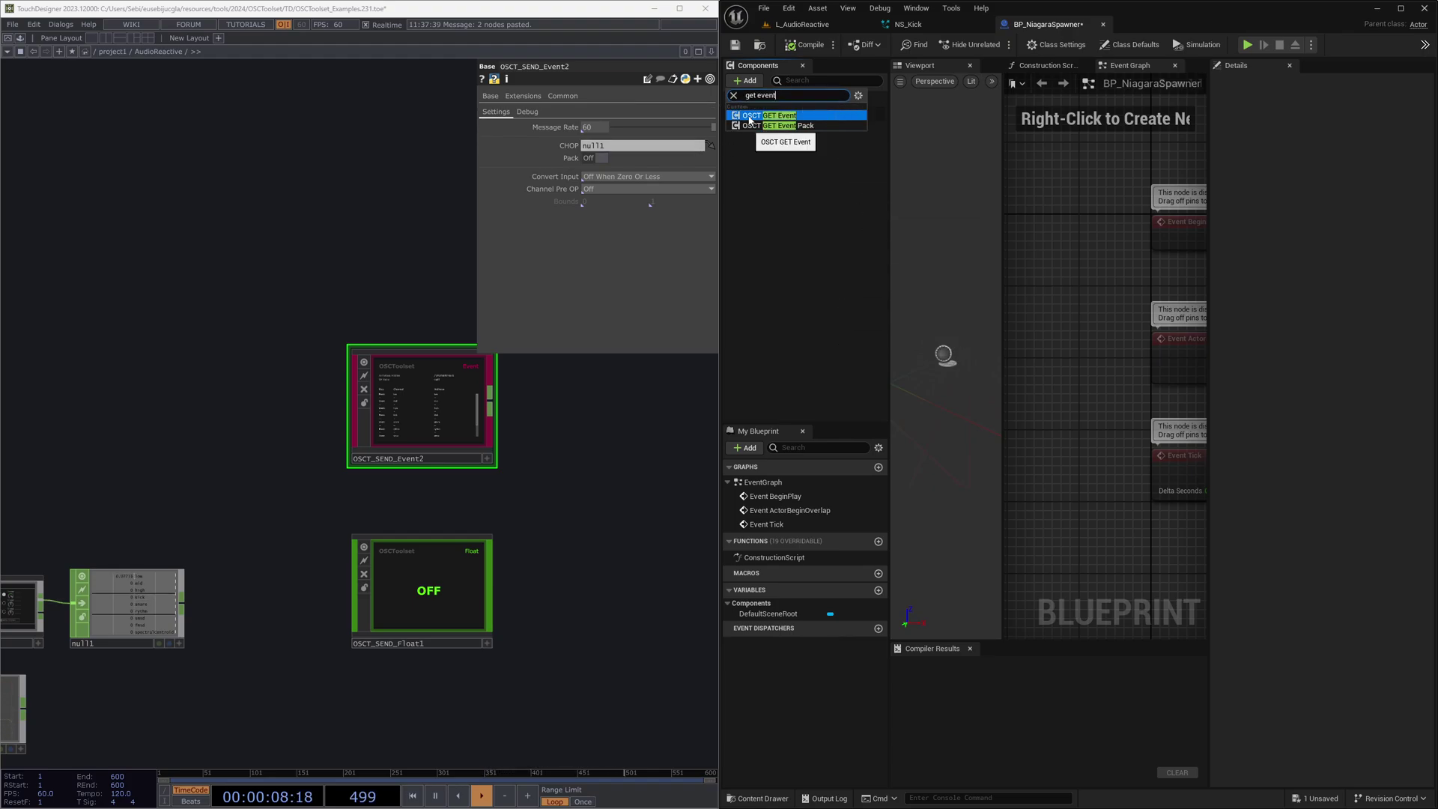
{"action": "left_click", "coordinate": [749, 117]}
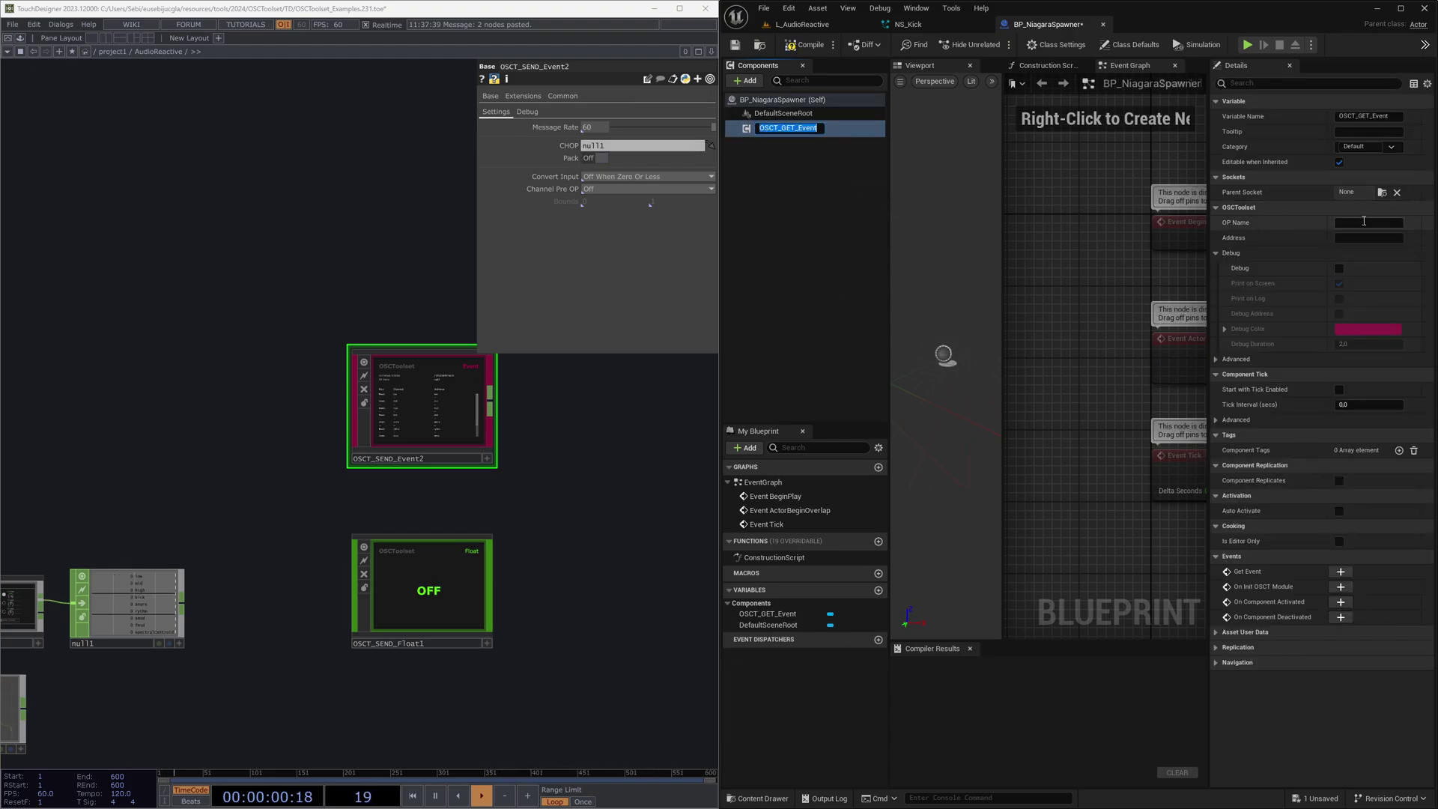
{"action": "key", "text": "Return"}
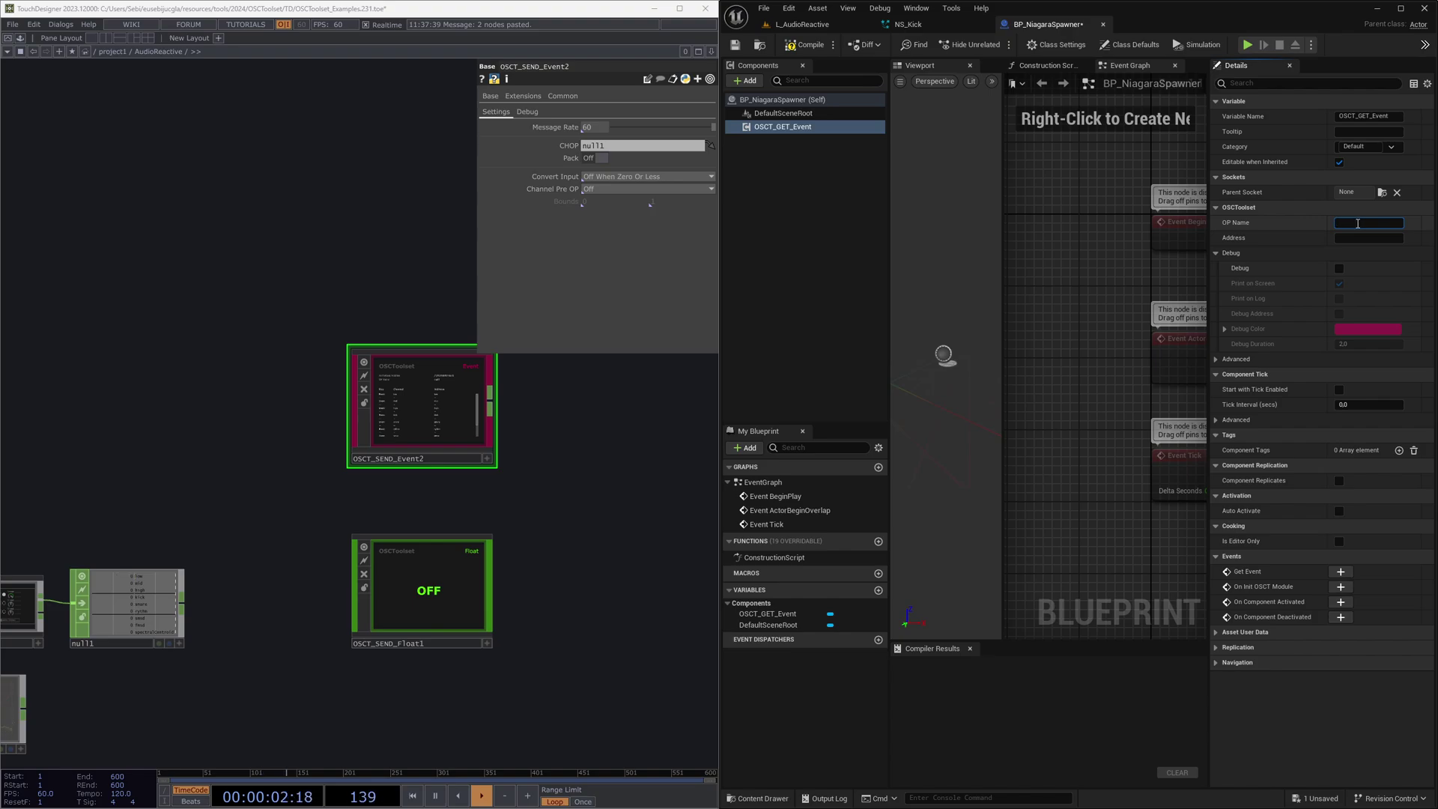
- In TouchDesigner, rename the null1 operator to null_audio and update all parameters that reference it
{"action": "left_click", "coordinate": [101, 645]}
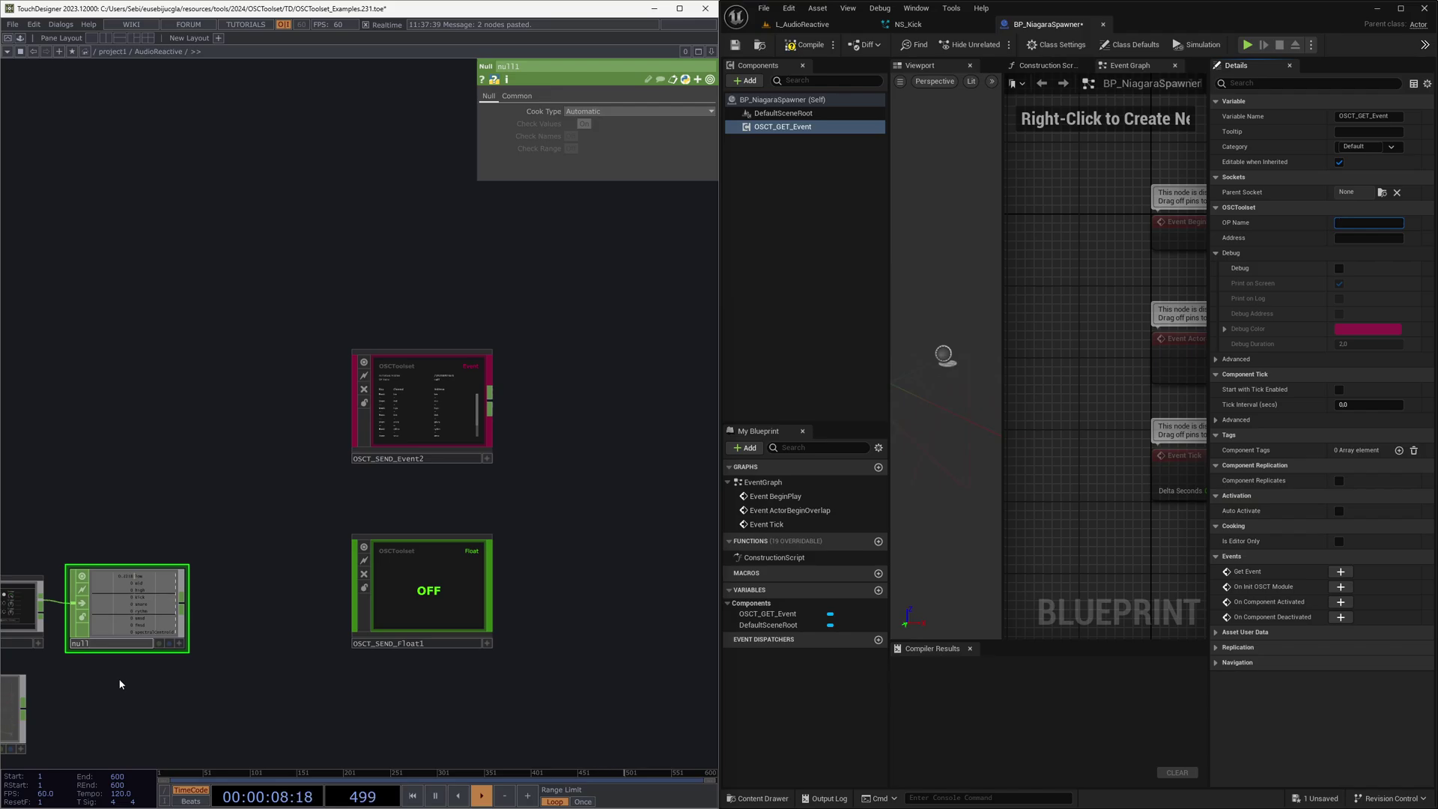
{"action": "type", "text": "null_audio"}
{"action": "key", "text": "Return"}
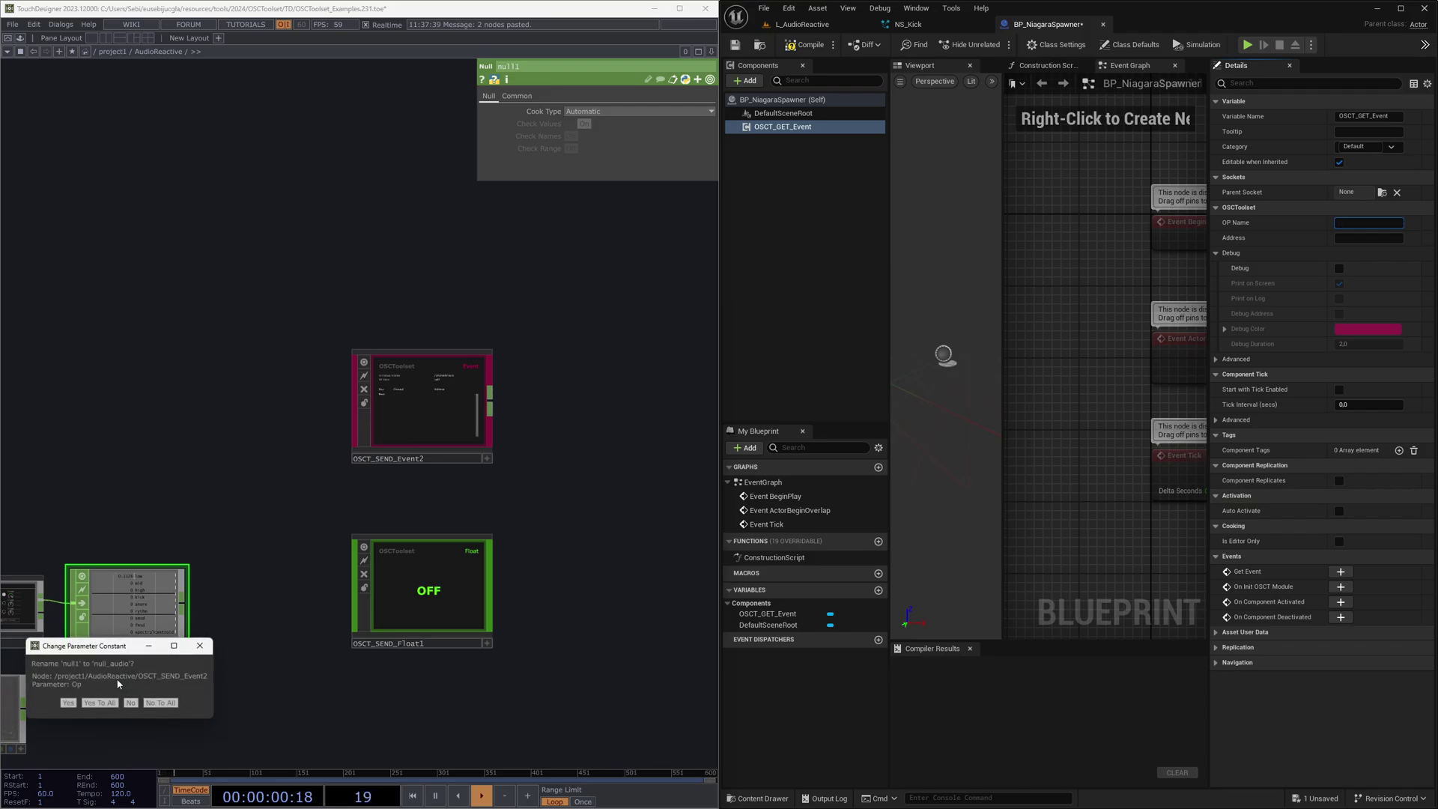
{"action": "left_click", "coordinate": [100, 703]}
- In Unreal Engine, set OSCT_GET_Event's OP Name to null_audio and Address to kick, and add its Get Event node to the Event Graph
{"action": "left_click", "coordinate": [430, 375]}
{"action": "scroll", "coordinate": [432, 352], "scroll_direction": "up", "scroll_amount": 3}
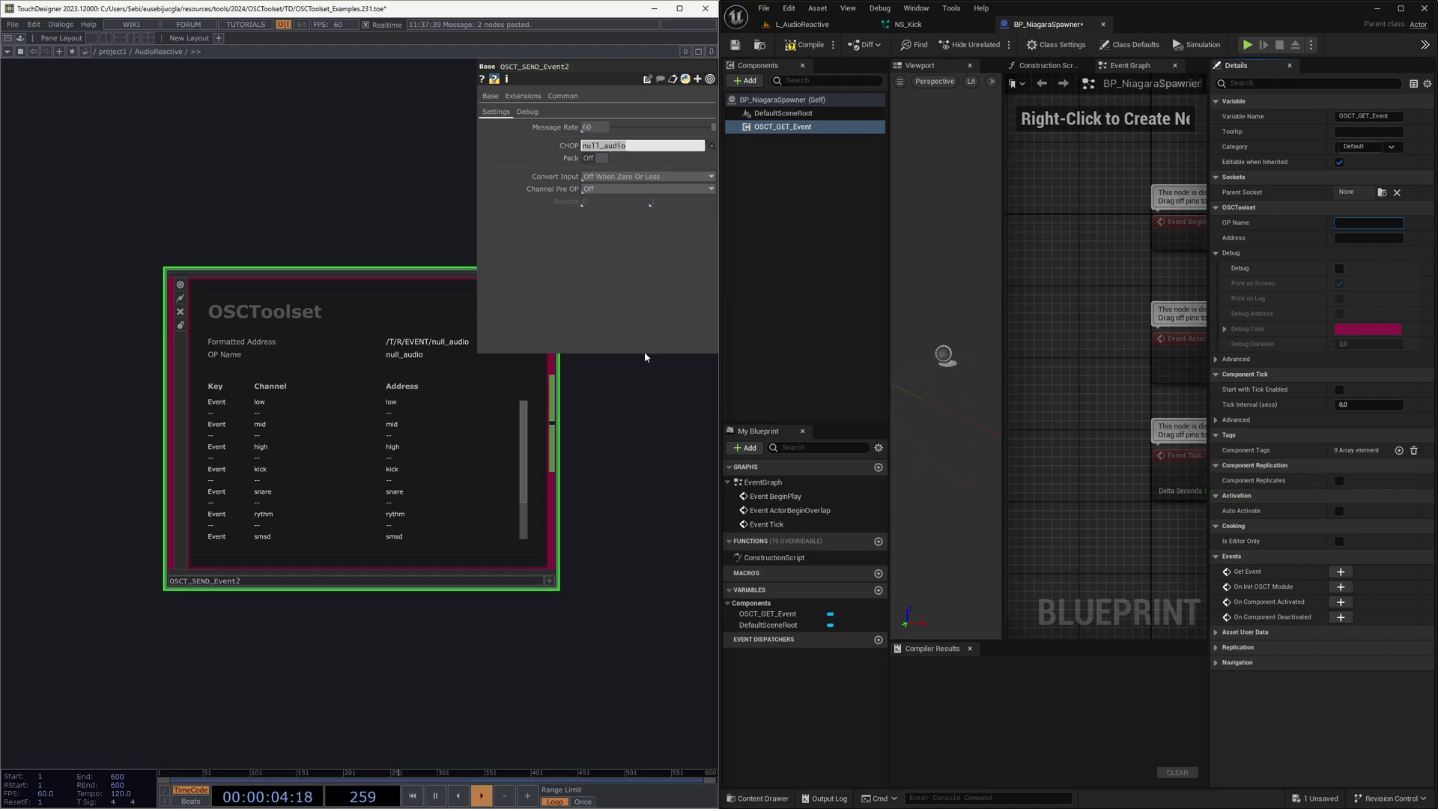
{"action": "left_click", "coordinate": [1382, 222]}
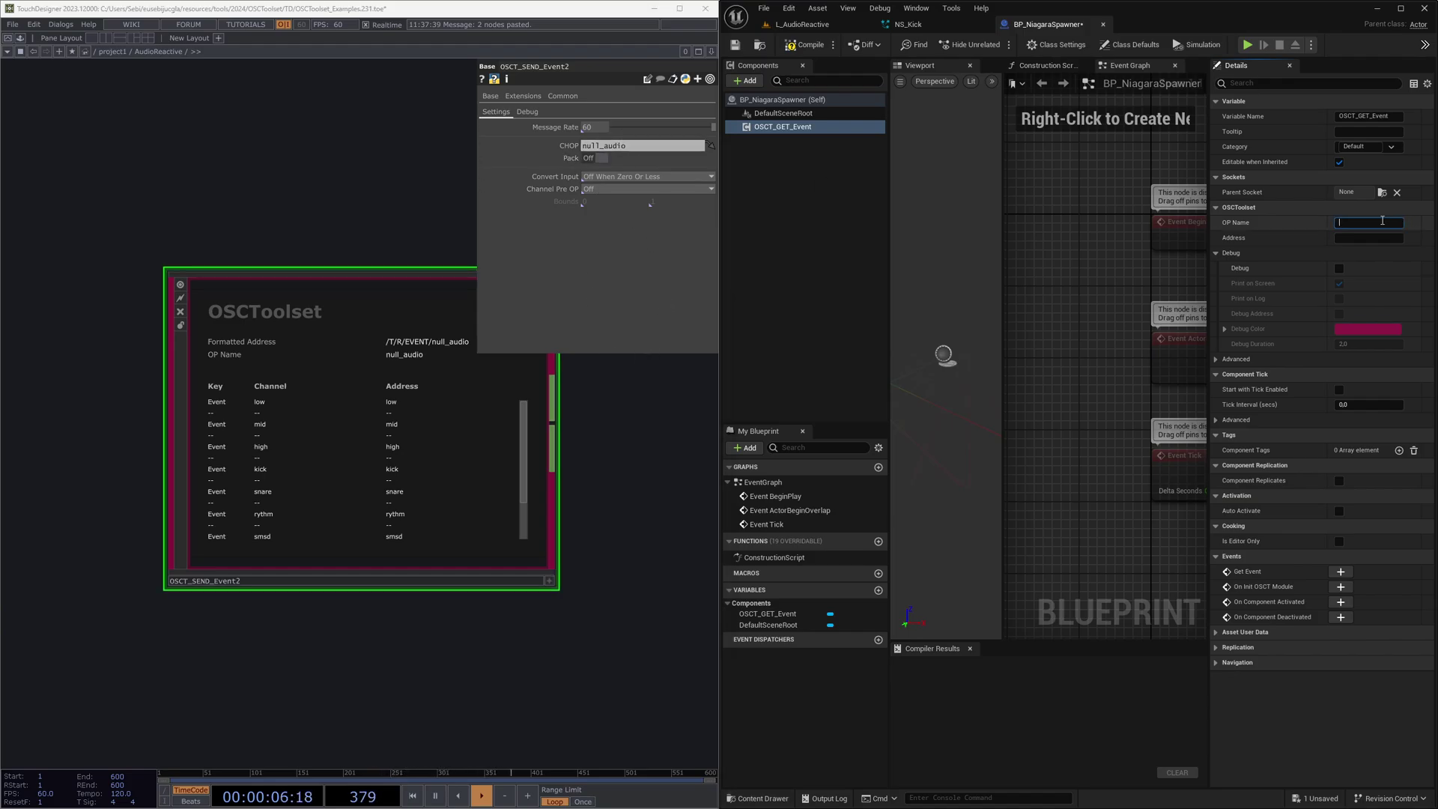
{"action": "left_click", "coordinate": [1375, 238]}
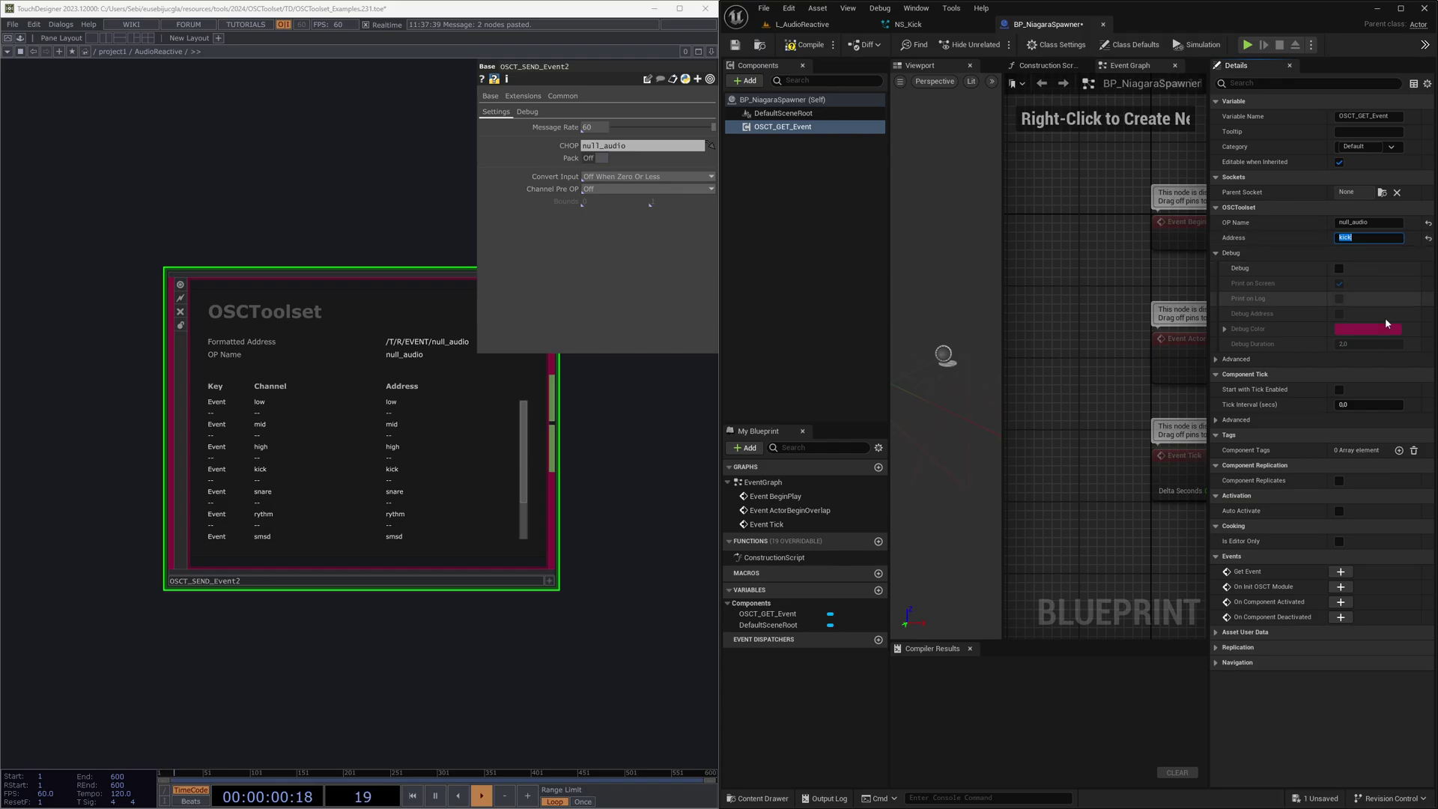
{"action": "left_click", "coordinate": [1340, 572]}
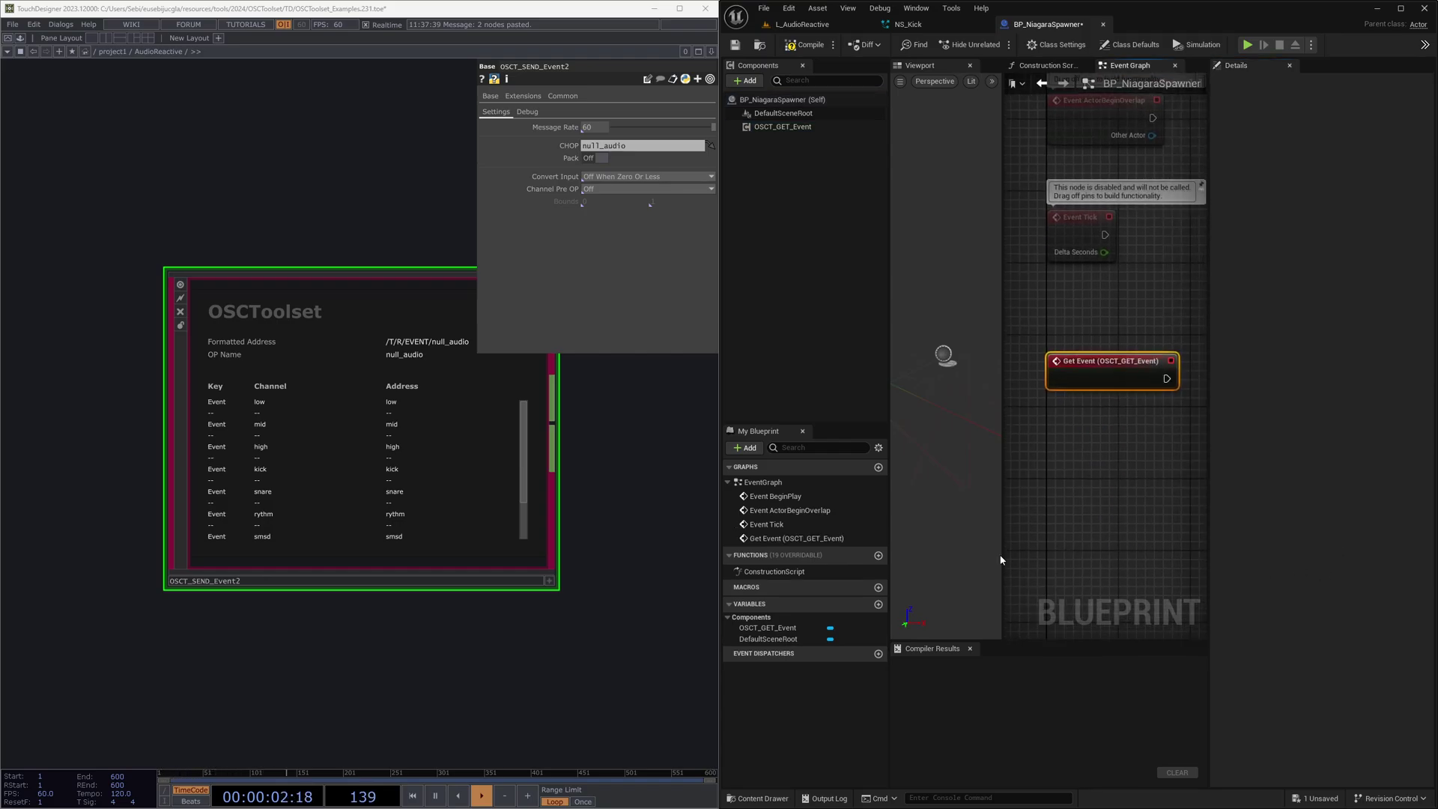
- In TouchDesigner, add a Null CHOP beside OSCT_SEND_Event2 and wire the component's first output into it
{"action": "scroll", "coordinate": [417, 611], "scroll_direction": "down", "scroll_amount": 5}
{"action": "scroll", "coordinate": [198, 703], "scroll_direction": "up", "scroll_amount": 5}
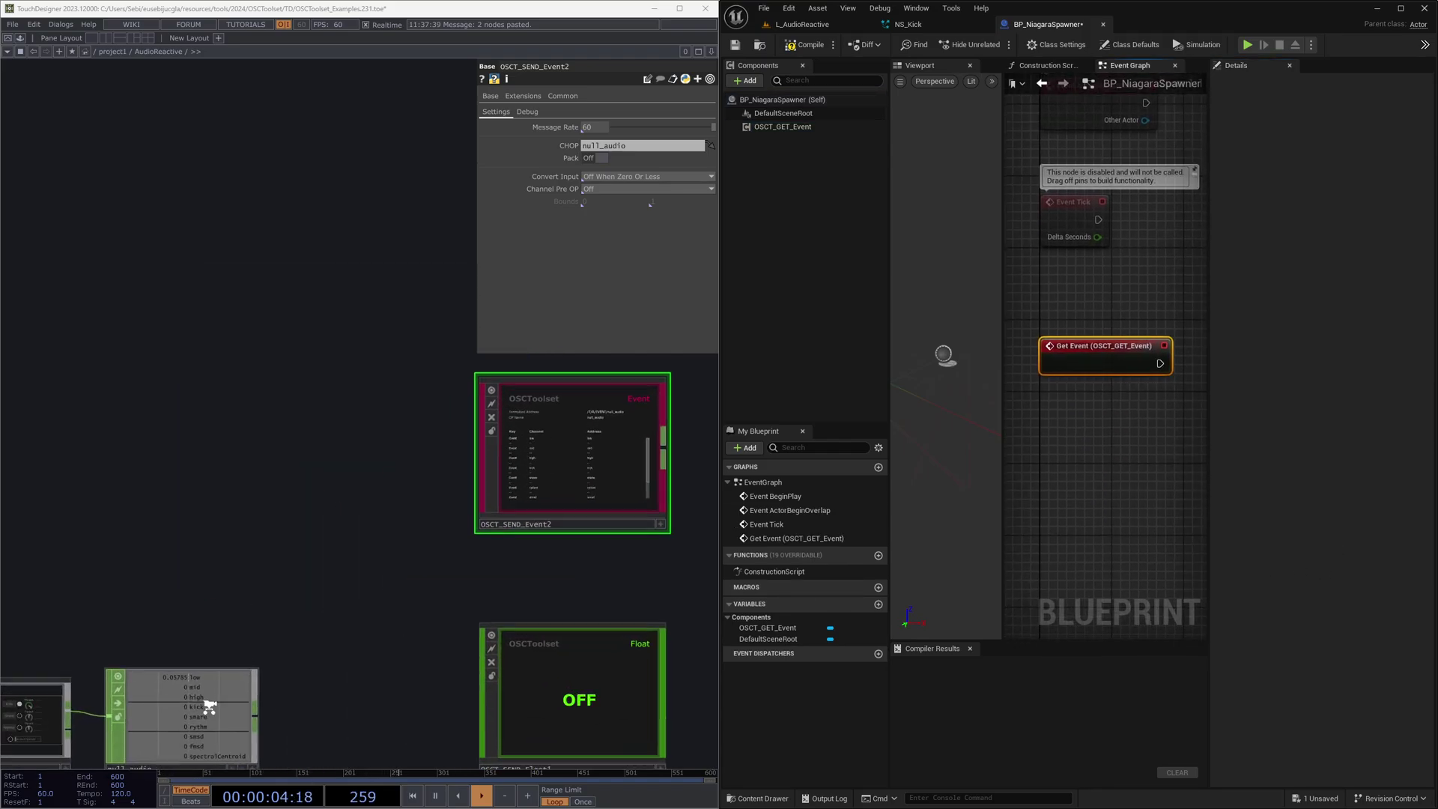
{"action": "left_click_drag", "start_coordinate": [632, 555], "coordinate": [227, 564]}
{"action": "key", "text": "Tab"}
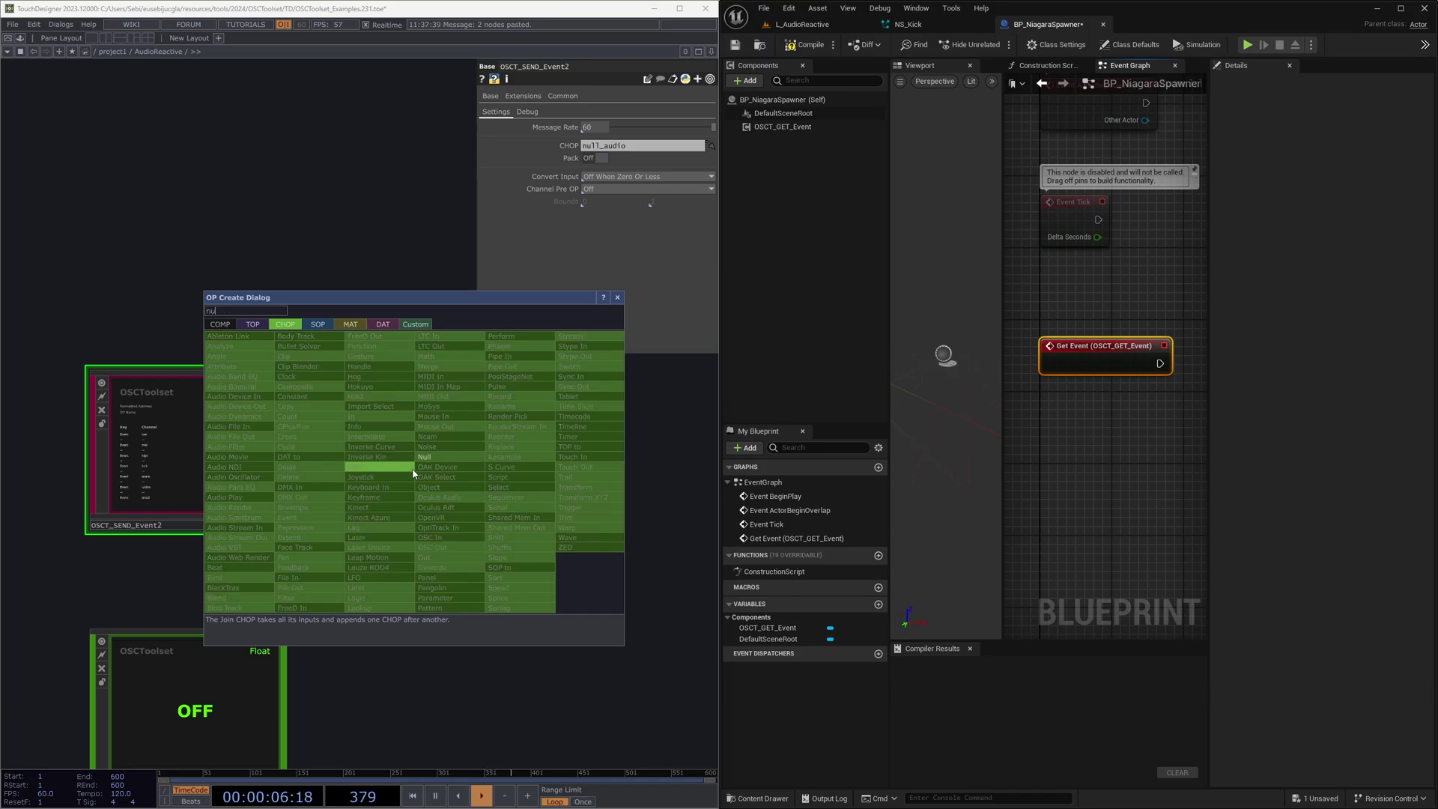
{"action": "left_click", "coordinate": [428, 456]}
{"action": "left_click", "coordinate": [420, 471]}
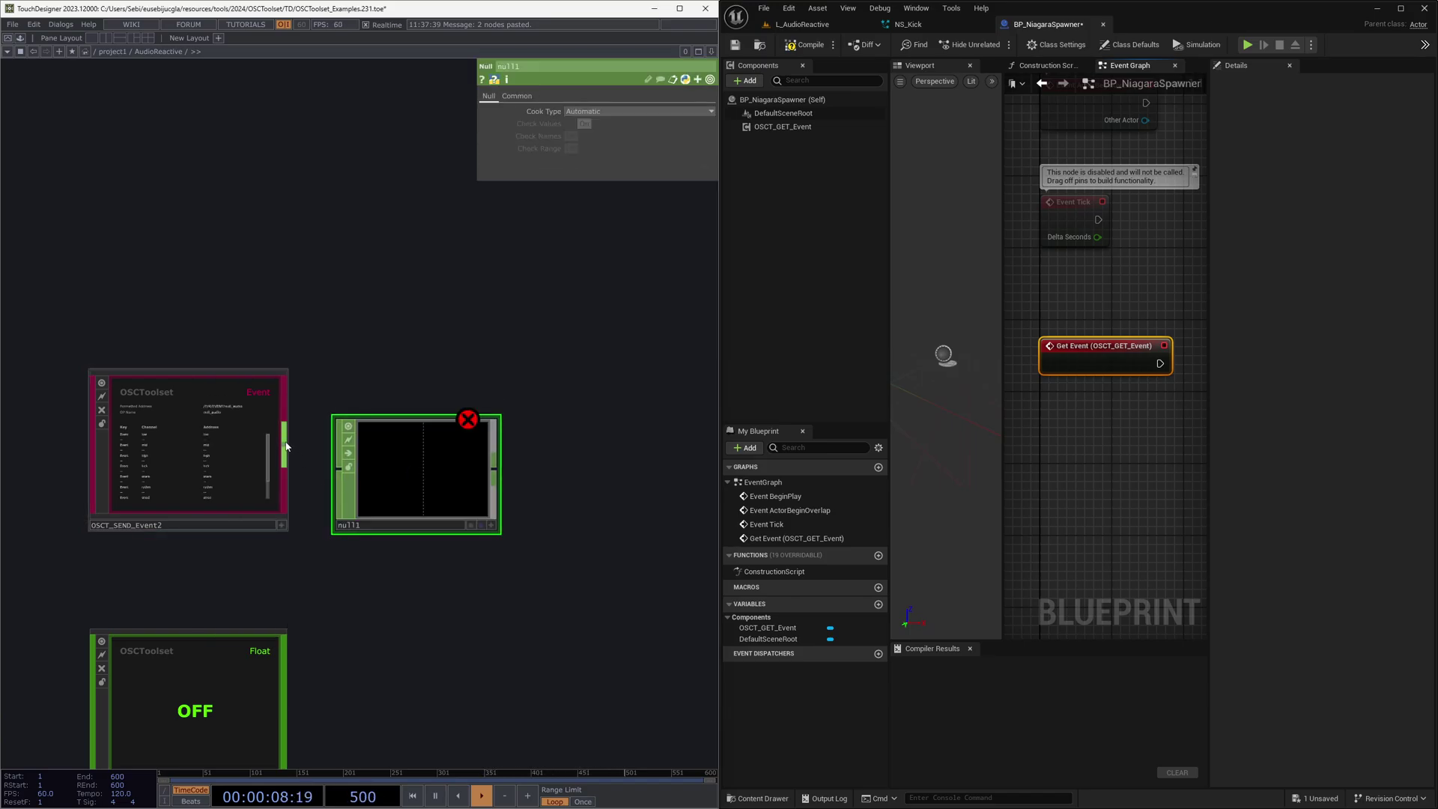
{"action": "left_click_drag", "start_coordinate": [284, 447], "coordinate": [339, 485]}
{"action": "scroll", "coordinate": [385, 473], "scroll_direction": "up", "scroll_amount": 3}
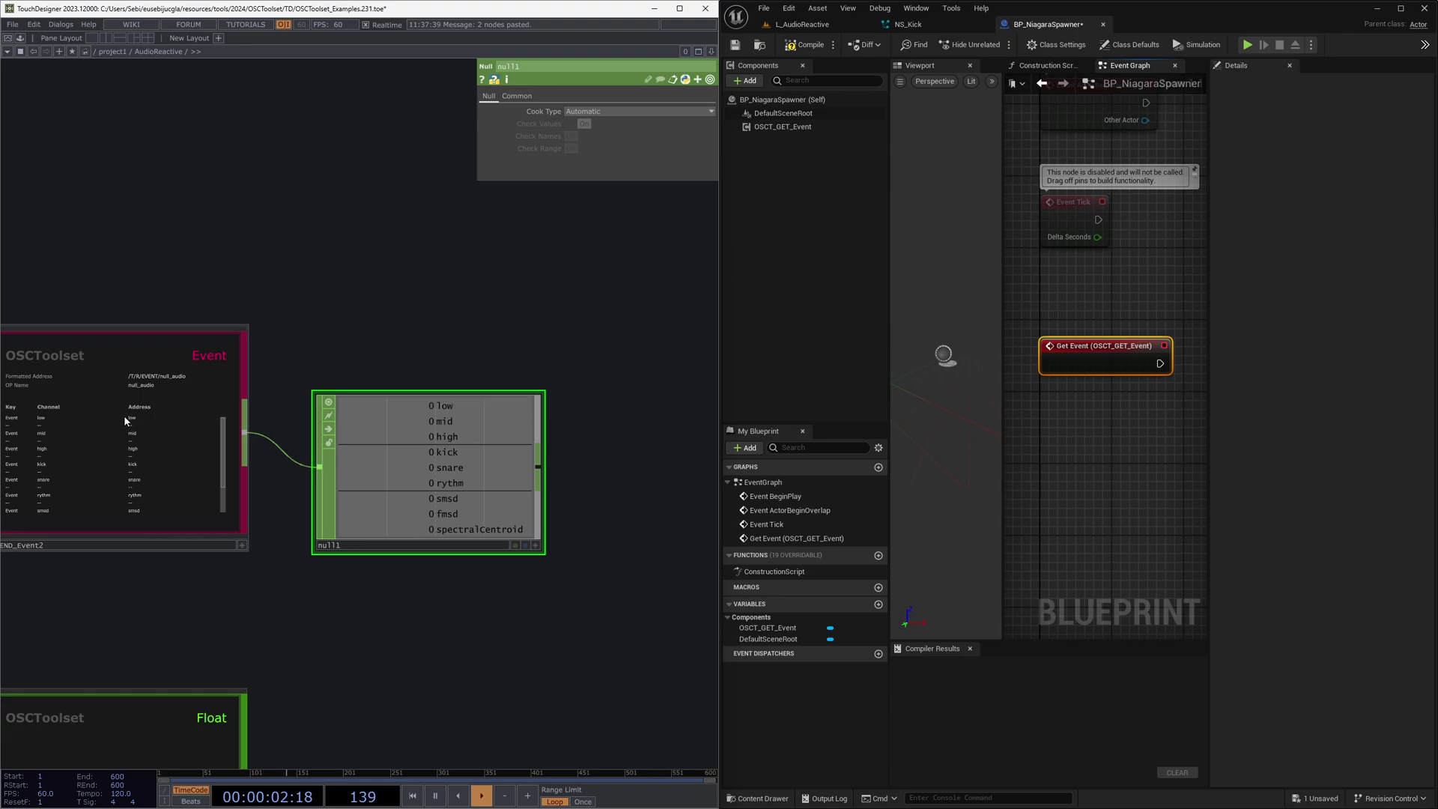
{"action": "left_click", "coordinate": [156, 486]}
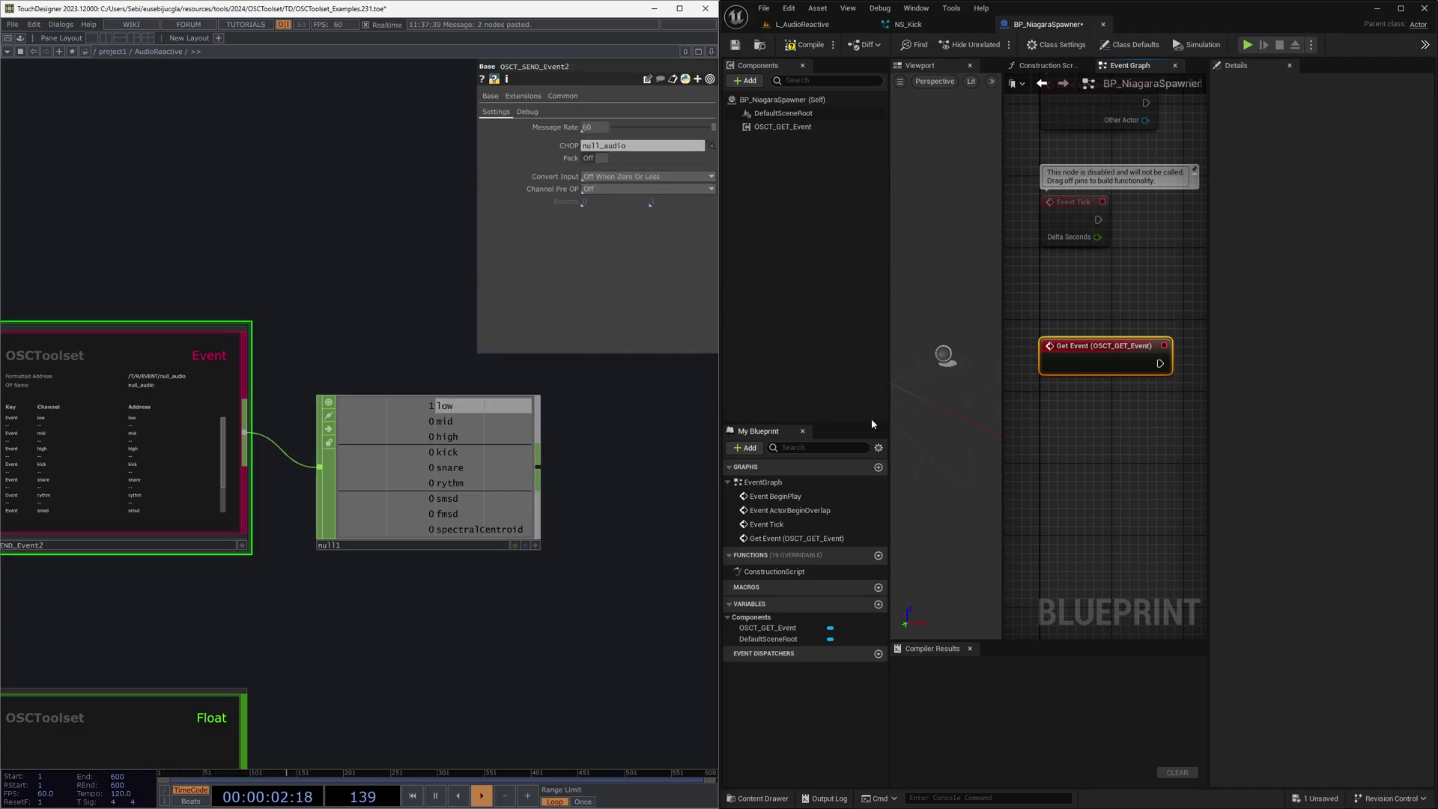
- In Unreal Engine, turn on Debug for the OSCT_GET_Event component, then compile and save BP_NiagaraSpawner
{"action": "left_click", "coordinate": [790, 127]}
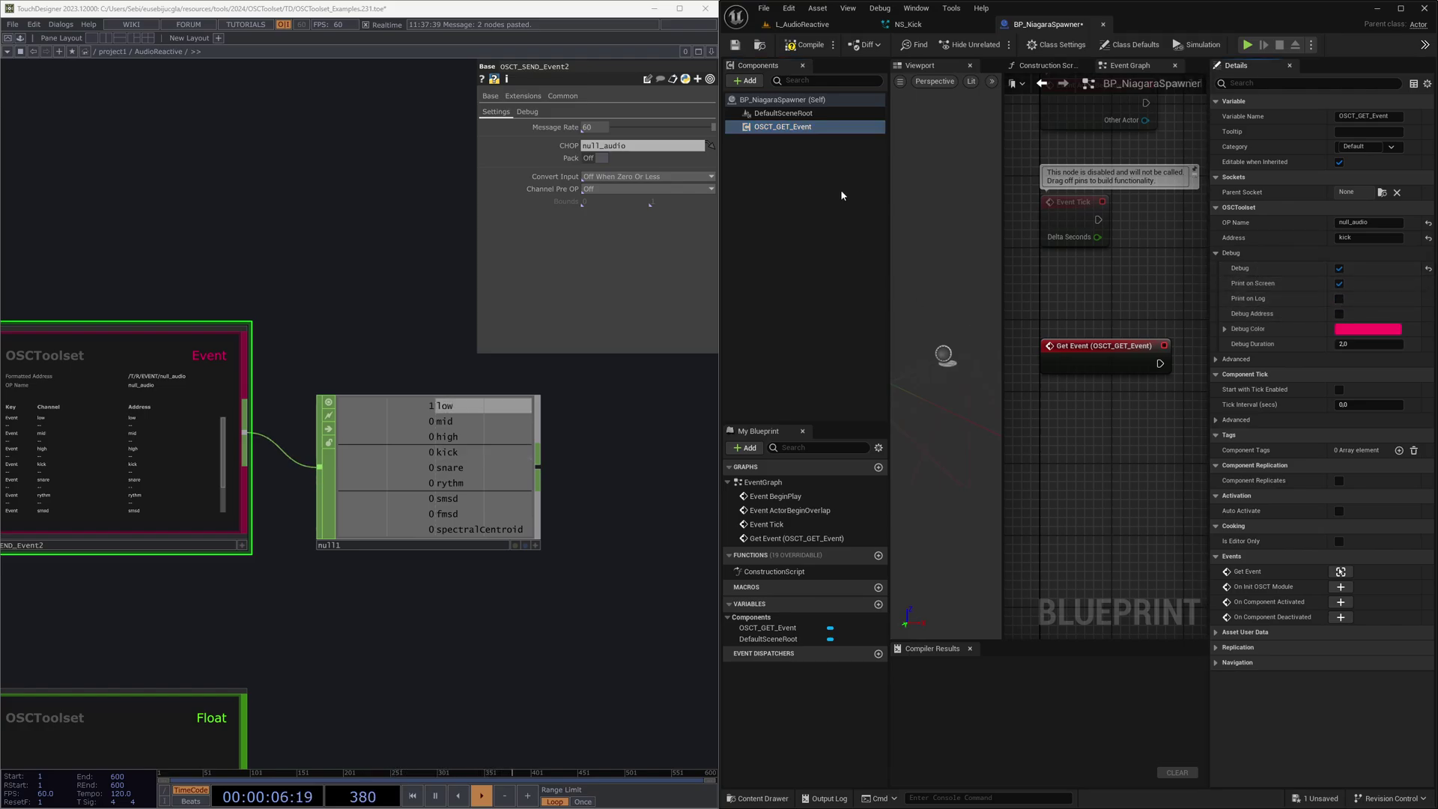
{"action": "left_click", "coordinate": [791, 46]}
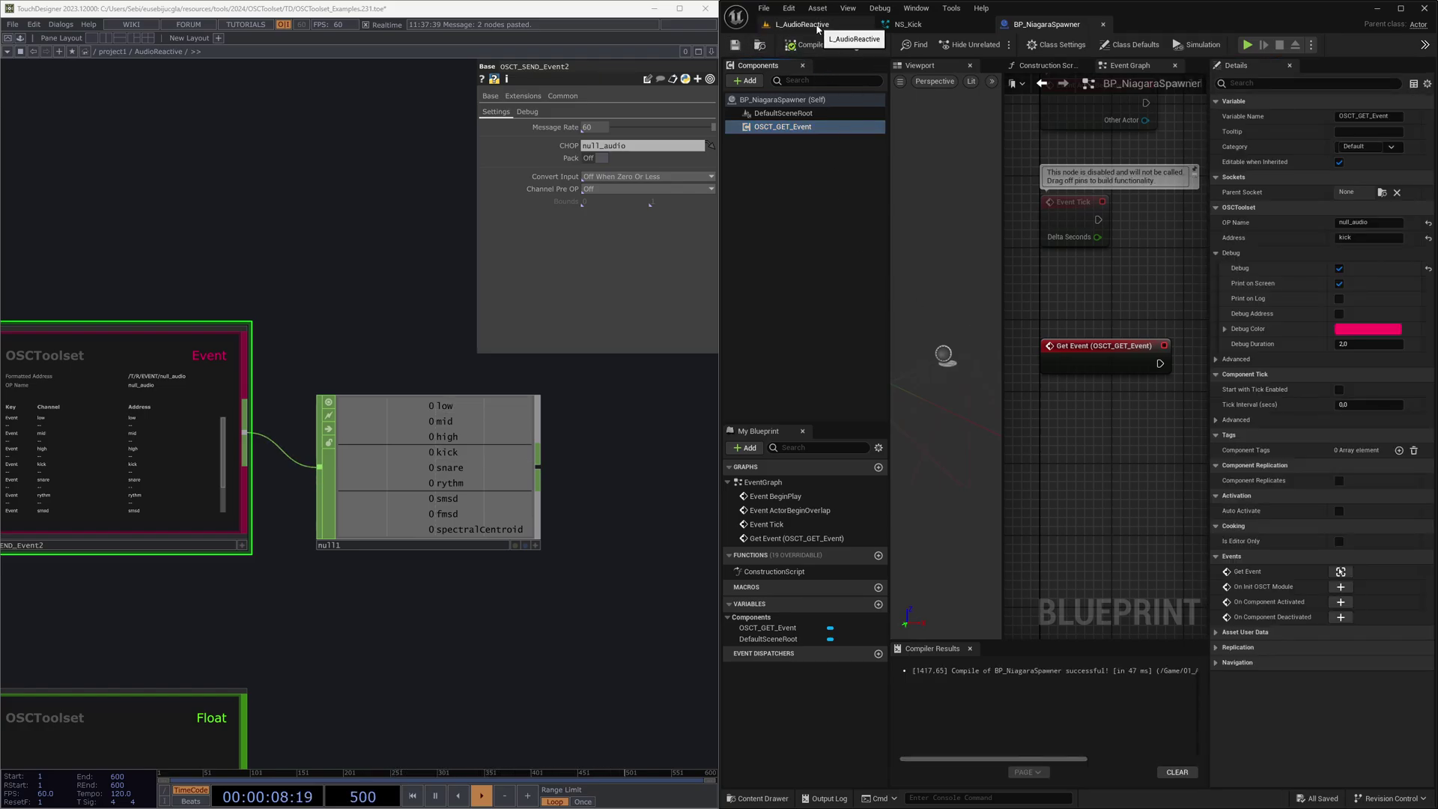
- Add a Cube component to BP_NiagaraSpawner, save it and place the Blueprint in the L_AudioReactive level
{"action": "left_click", "coordinate": [817, 28]}
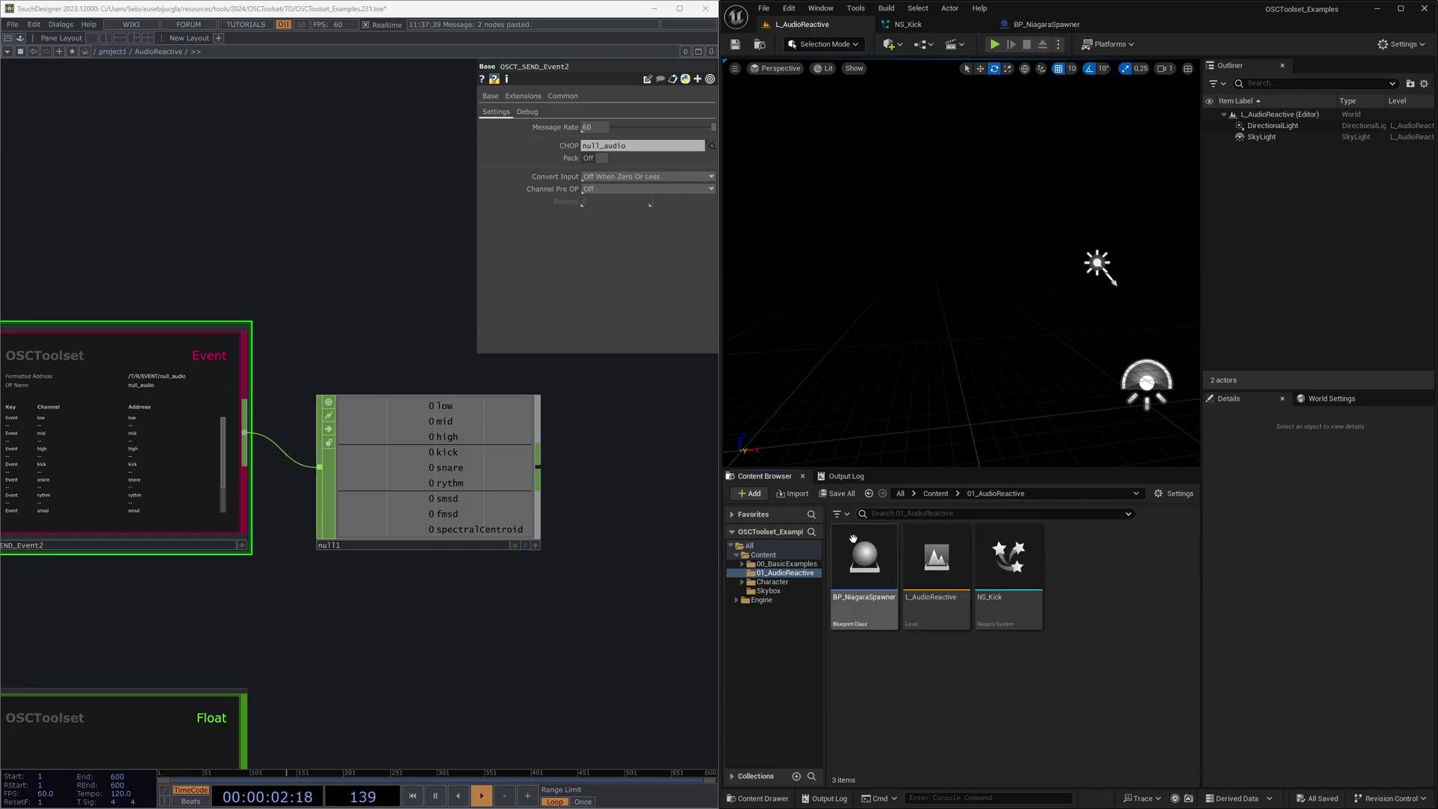
{"action": "double_click", "coordinate": [865, 561]}
{"action": "left_click", "coordinate": [745, 80]}
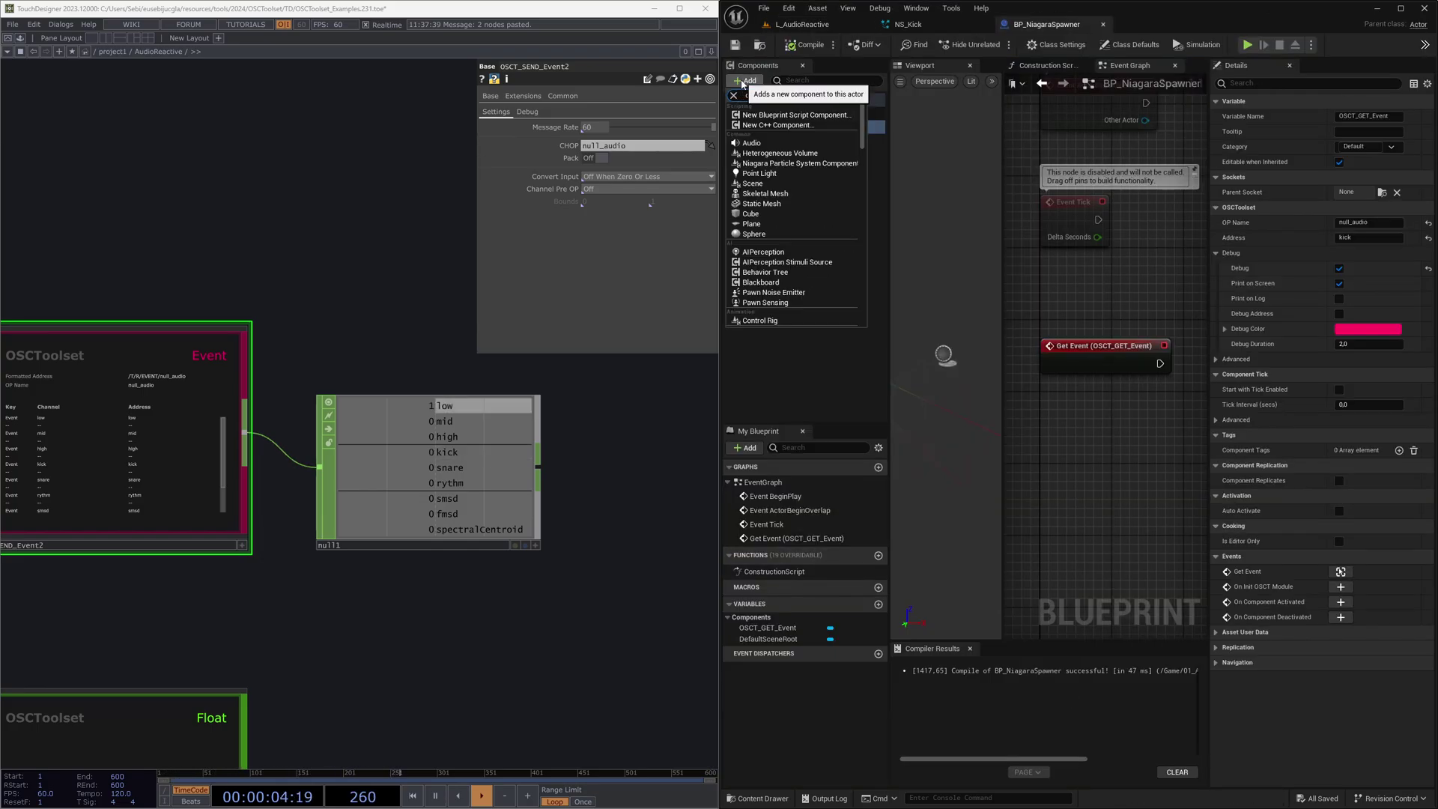
{"action": "type", "text": "cube"}
{"action": "left_click", "coordinate": [772, 118]}
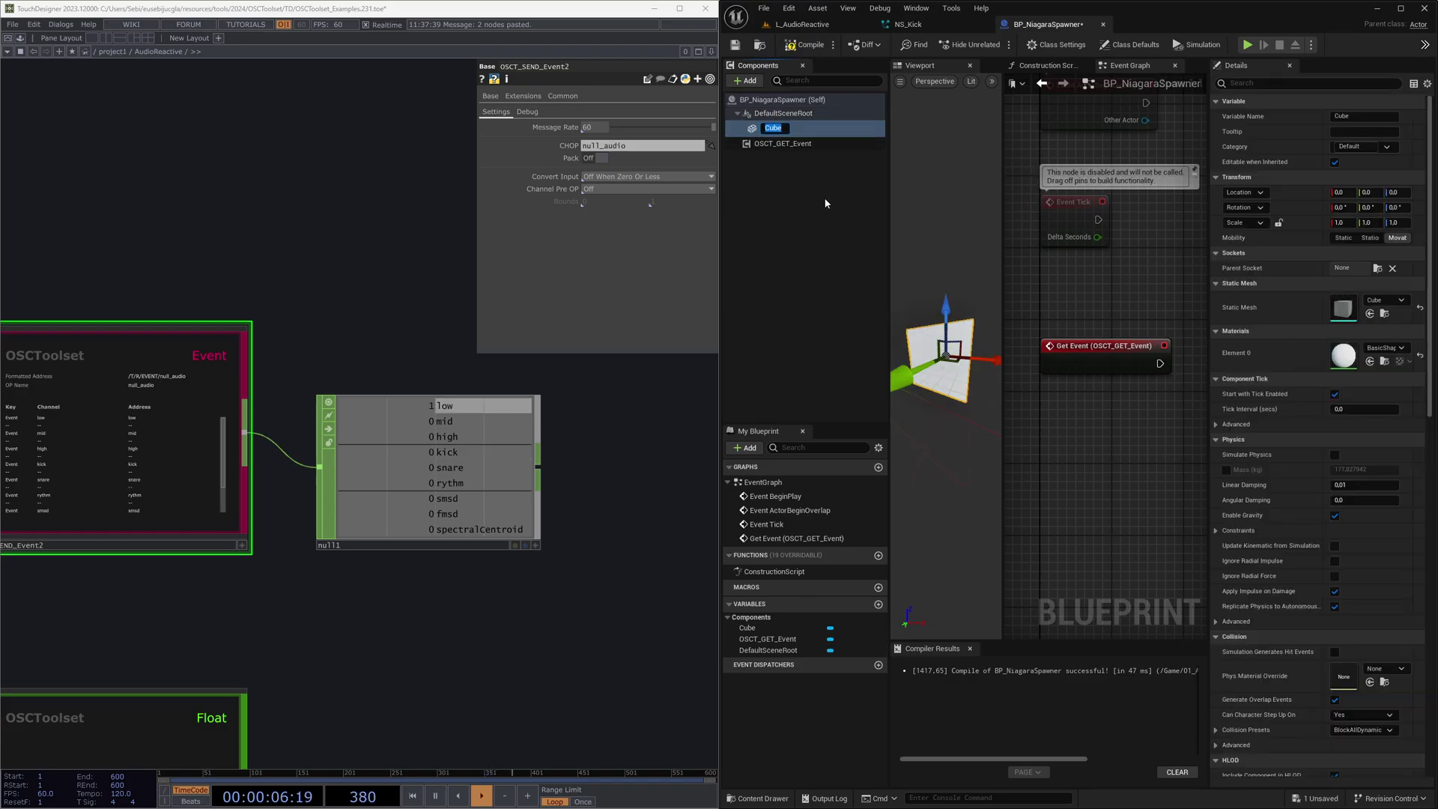
{"action": "left_click", "coordinate": [735, 45]}
{"action": "left_click", "coordinate": [759, 44]}
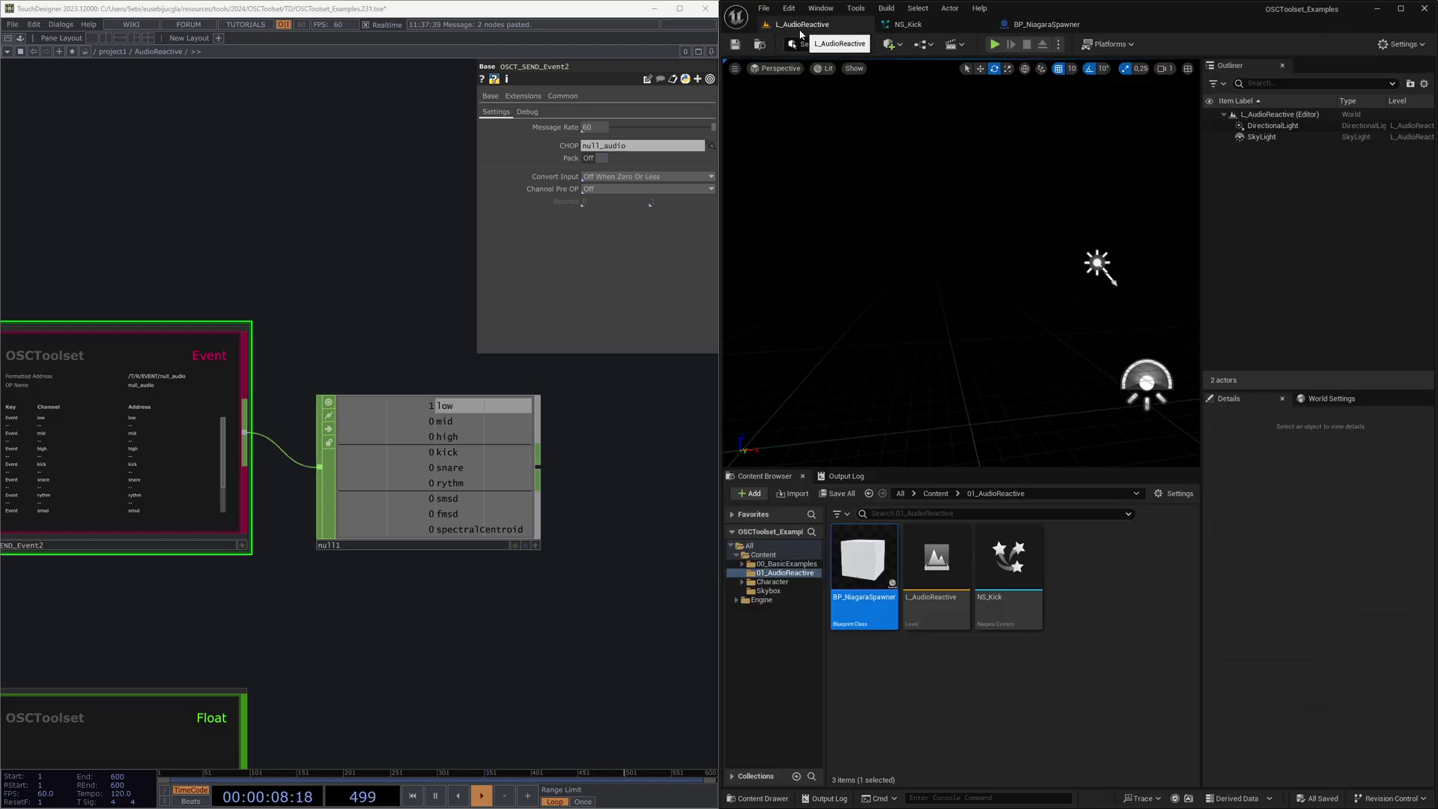
{"action": "left_click_drag", "start_coordinate": [973, 312], "coordinate": [917, 360]}
- Examine the DirectionalLight and SkyLight settings, including the cubemap choices, and select the placed BP_NiagaraSpawner
{"action": "left_click", "coordinate": [1272, 137]}
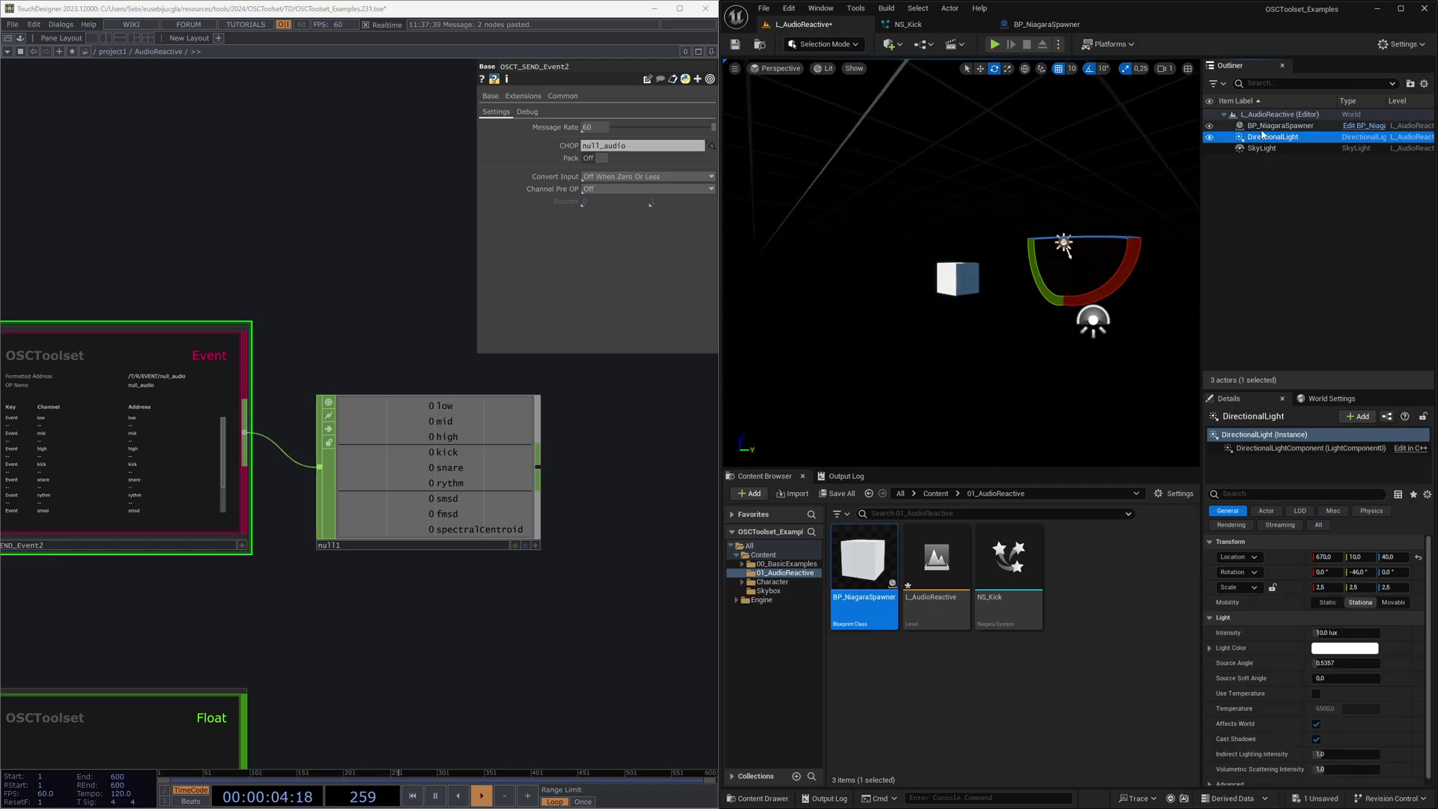
{"action": "left_click", "coordinate": [1263, 149]}
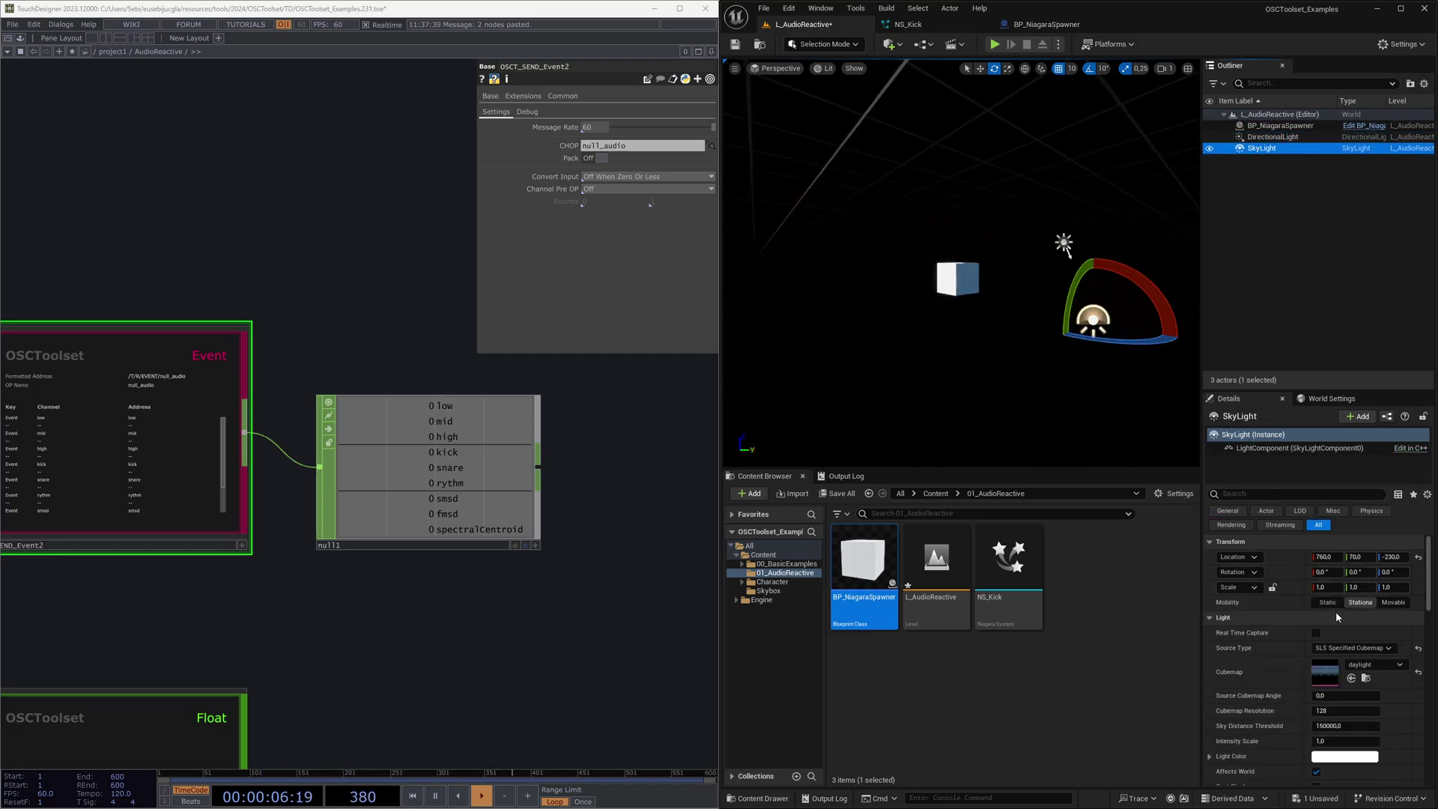
{"action": "left_click", "coordinate": [1361, 665]}
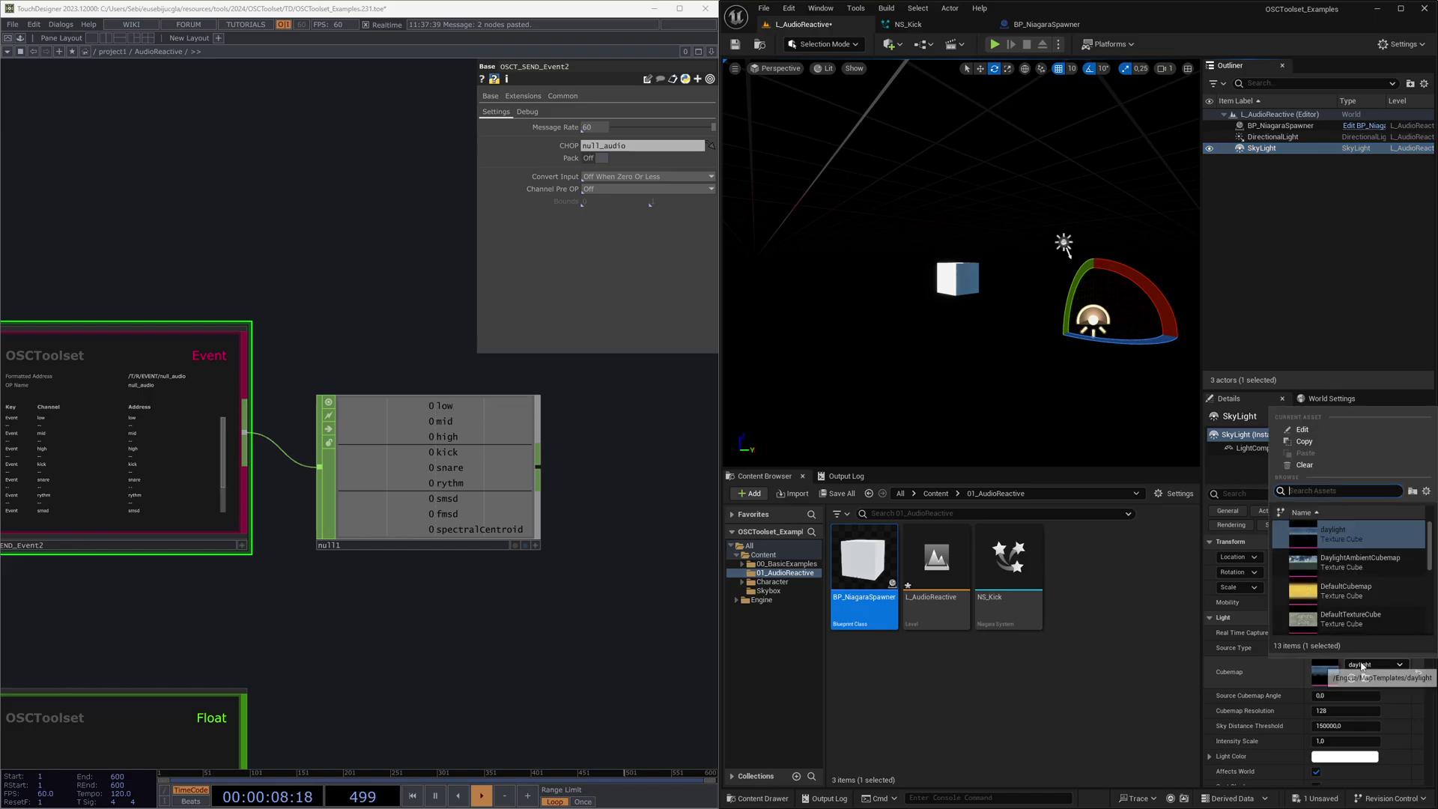
{"action": "right_click_drag", "start_coordinate": [936, 235], "coordinate": [964, 243]}
{"action": "left_click", "coordinate": [1265, 138]}
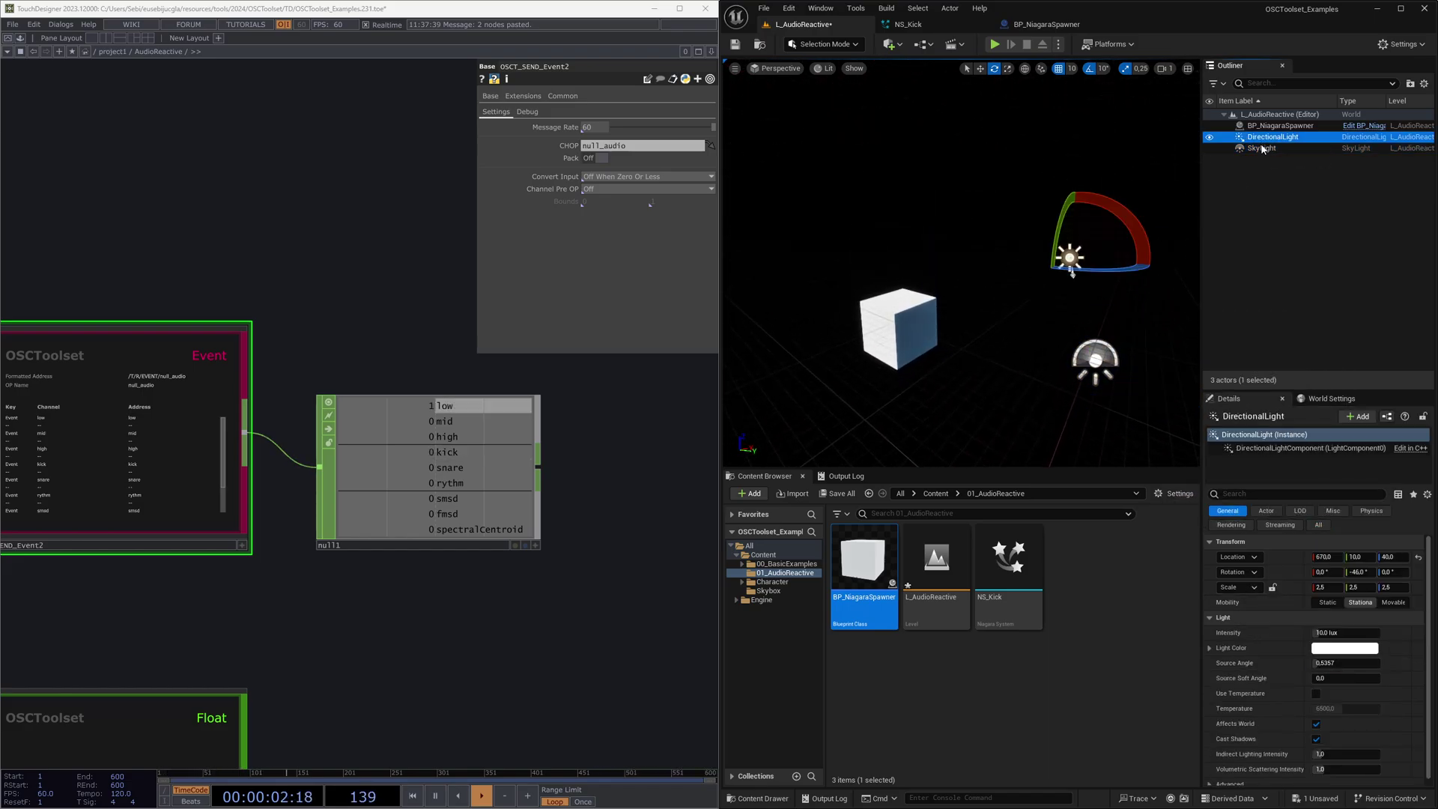
{"action": "left_click", "coordinate": [1276, 126]}
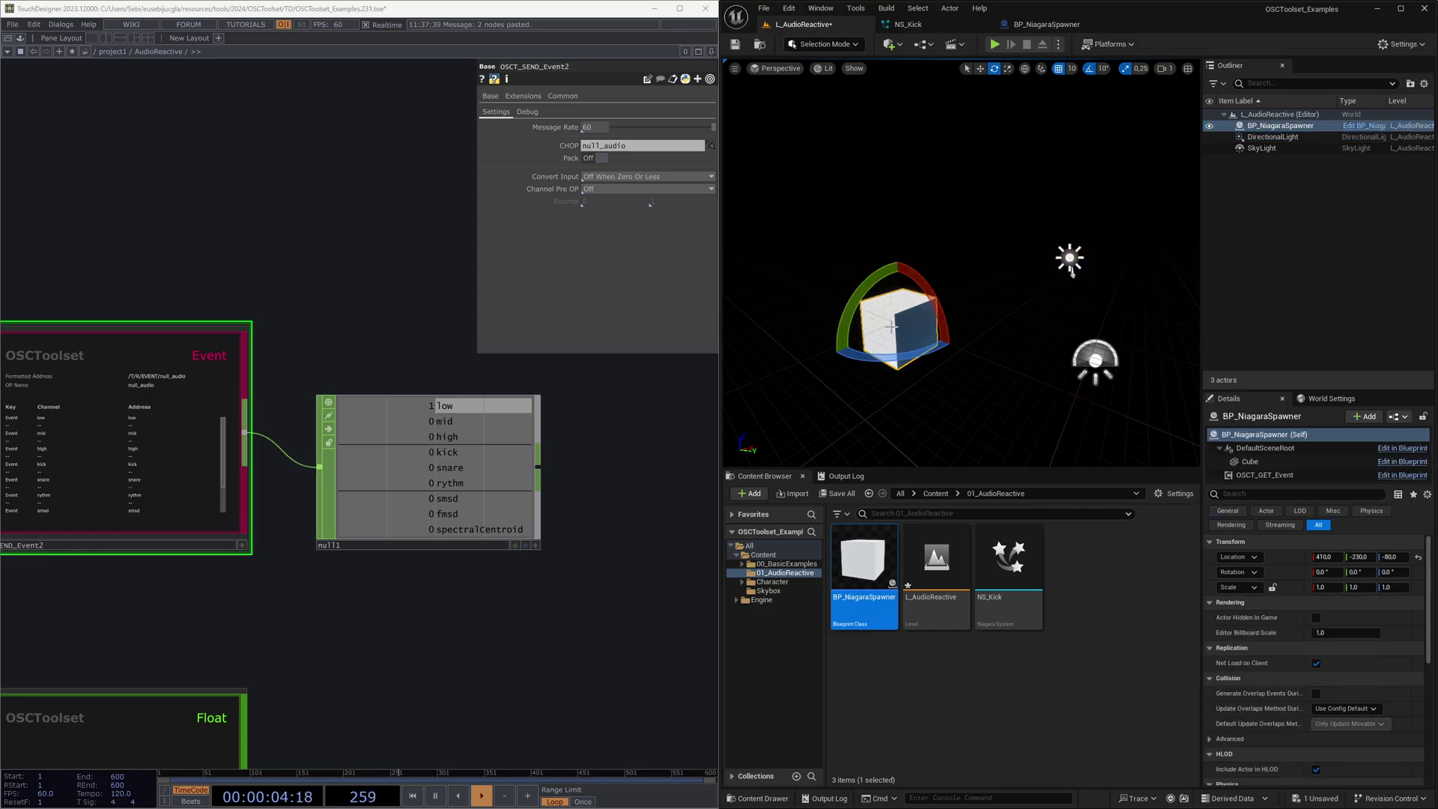
- Toggle the SkyLight's visibility off and back on to check its effect on the cube
{"action": "left_click", "coordinate": [1209, 148]}
{"action": "key", "text": "f"}
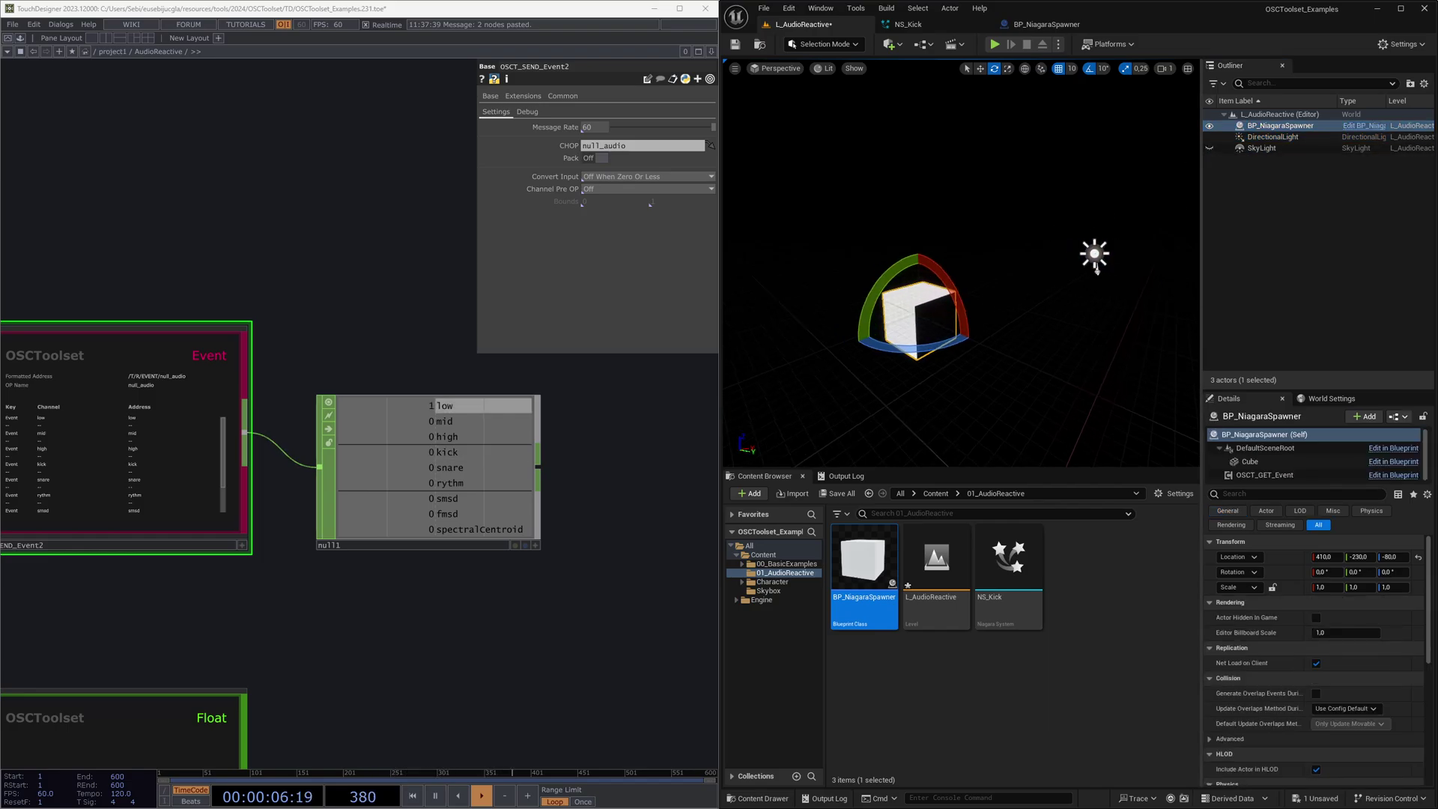
{"action": "left_click", "coordinate": [1211, 151]}
{"action": "left_click", "coordinate": [1072, 244]}
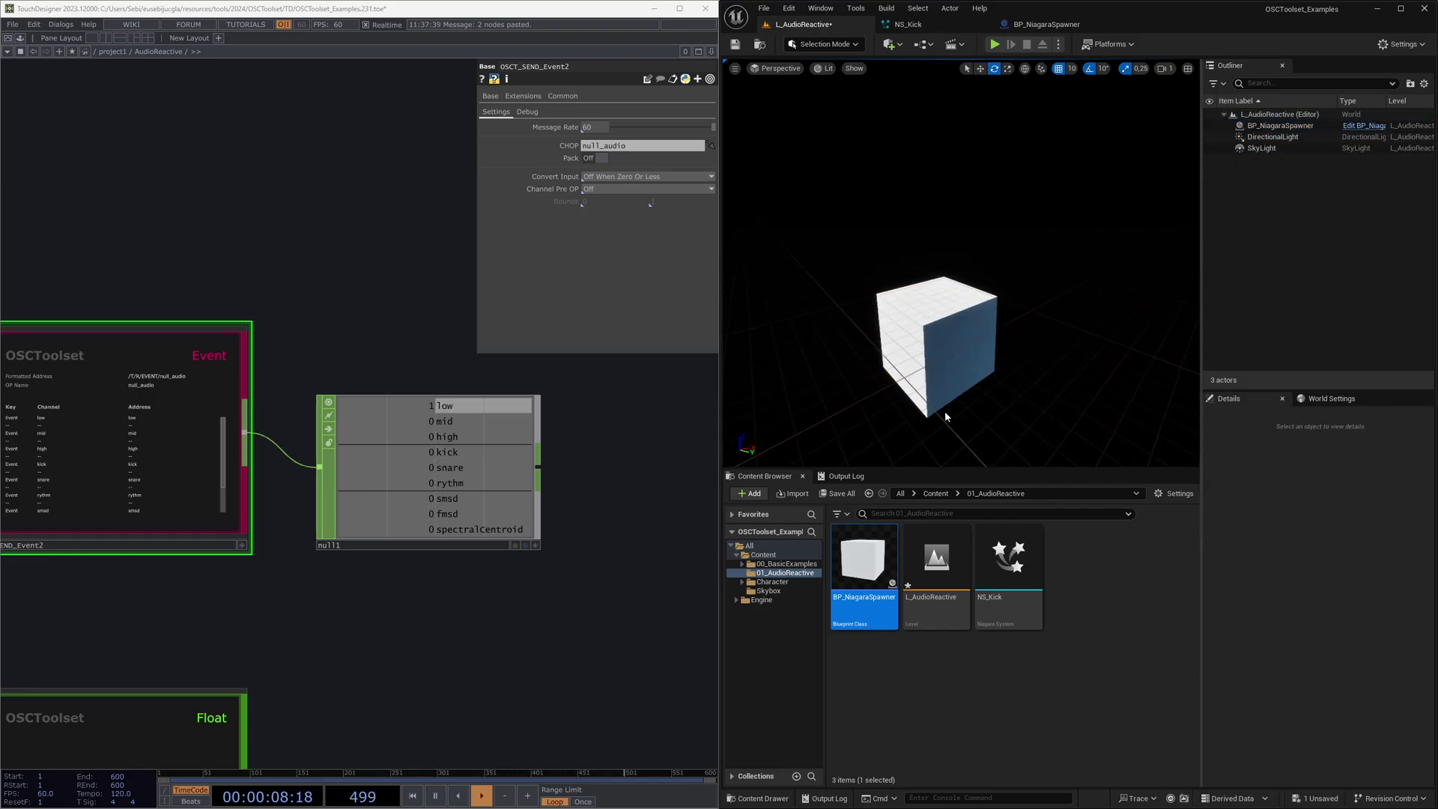
- Raise the placed BP_NiagaraSpawner in the level to a Z location of 40
{"action": "left_click", "coordinate": [945, 404]}
{"action": "right_click_drag", "start_coordinate": [945, 404], "coordinate": [947, 375]}
{"action": "key", "text": "w"}
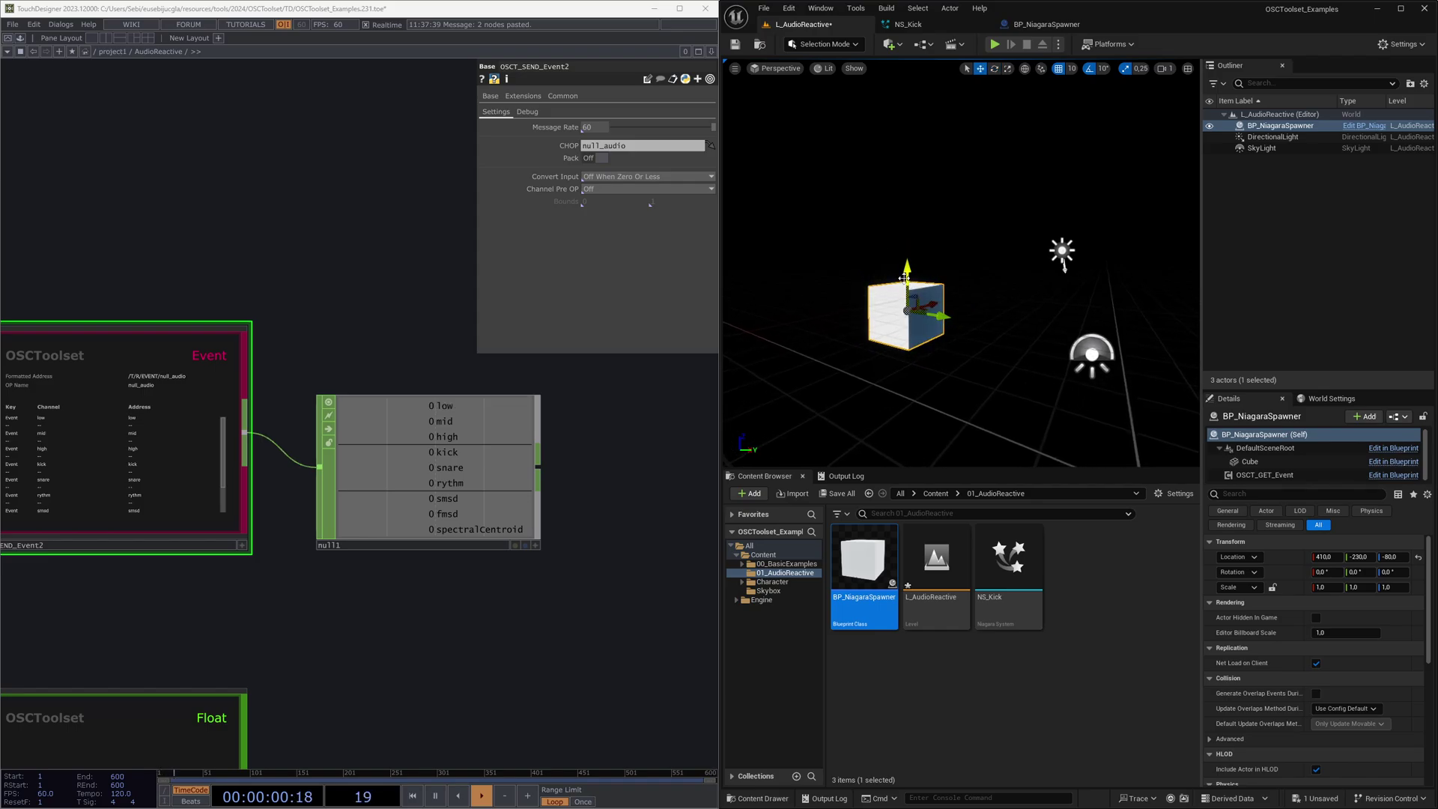
{"action": "left_click_drag", "start_coordinate": [908, 287], "coordinate": [911, 222]}
{"action": "key", "text": "g"}
{"action": "key", "text": "g"}
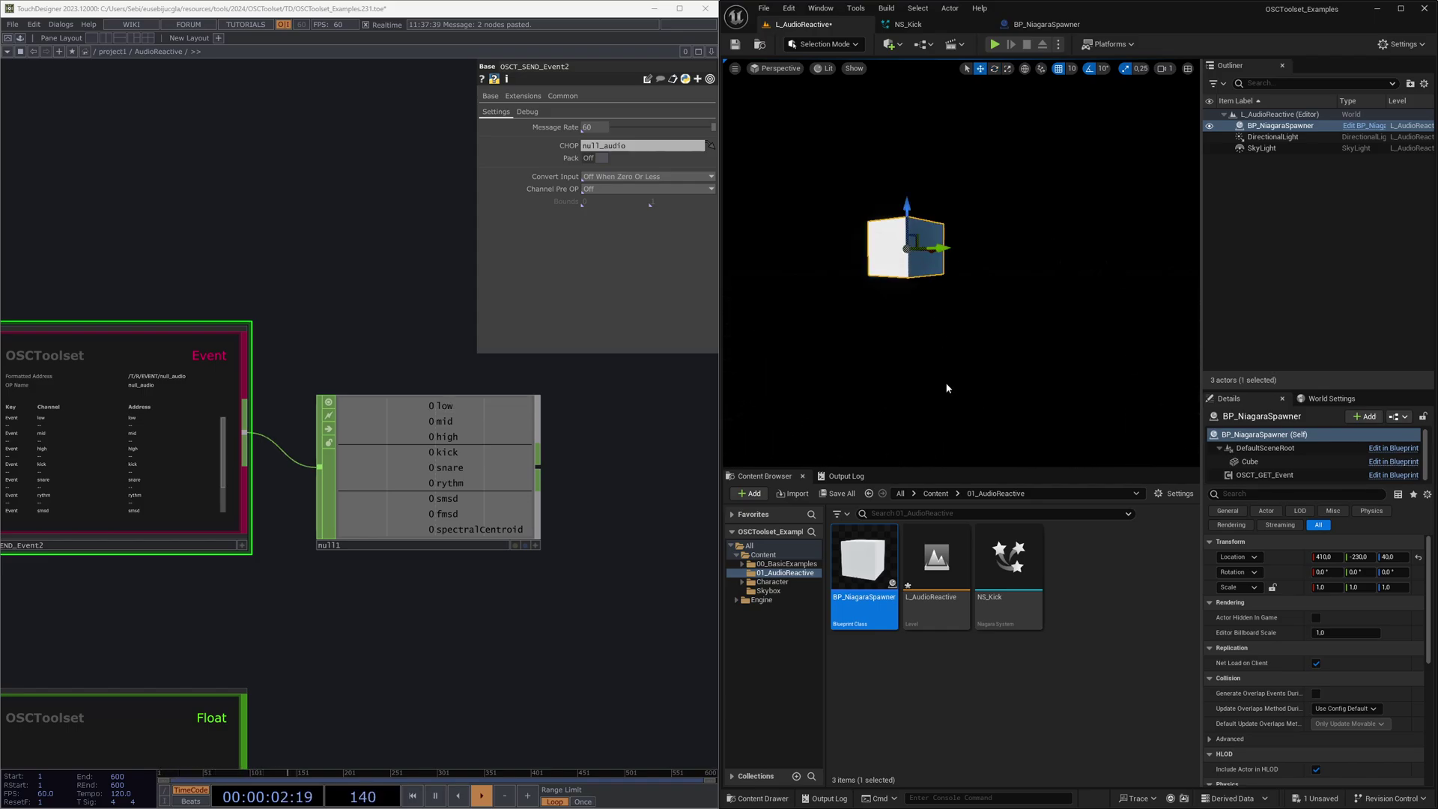
{"action": "left_click", "coordinate": [946, 379]}
{"action": "scroll", "coordinate": [943, 367], "scroll_direction": "down", "scroll_amount": 3}
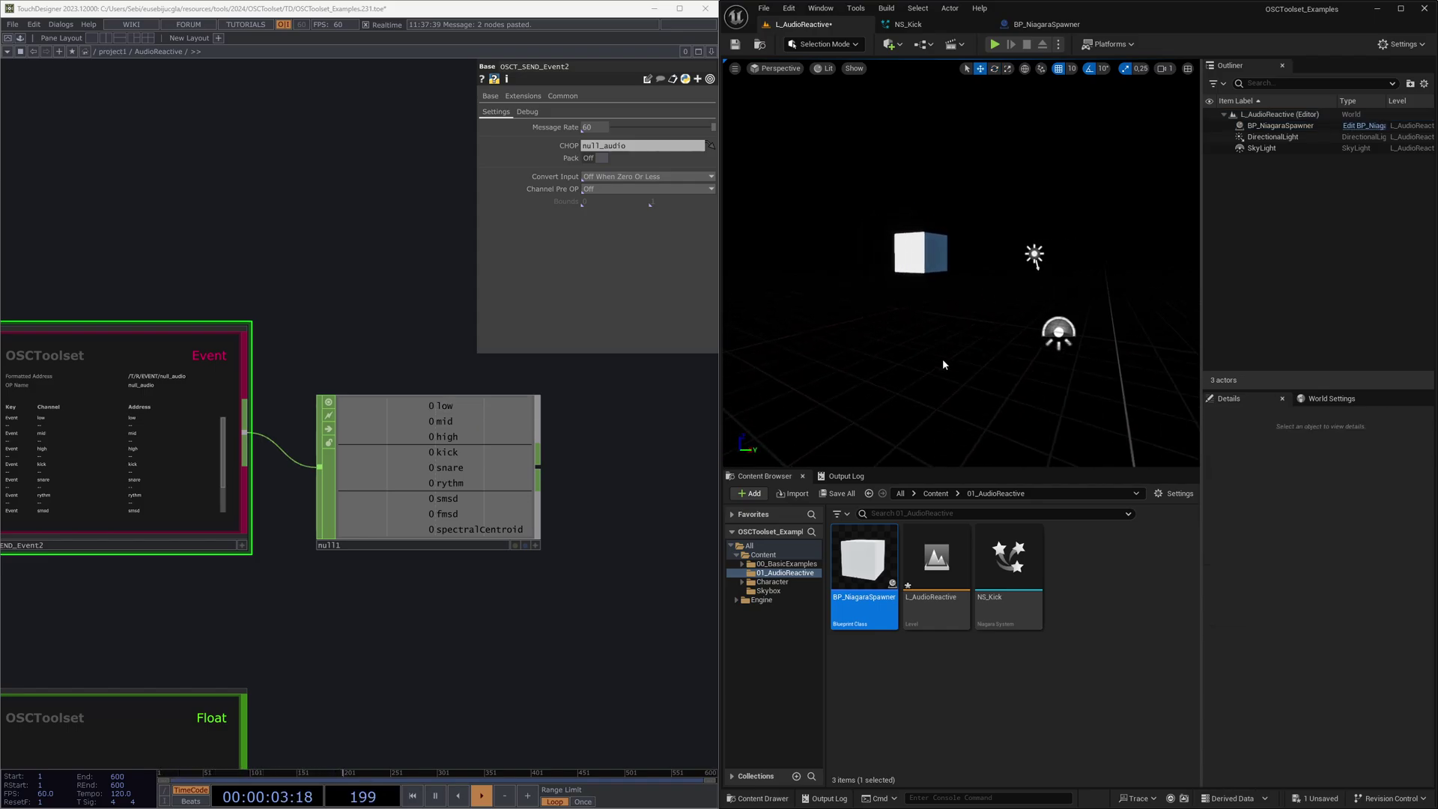
- Play the level to test the incoming kick events, and stop it
{"action": "left_click", "coordinate": [995, 45]}
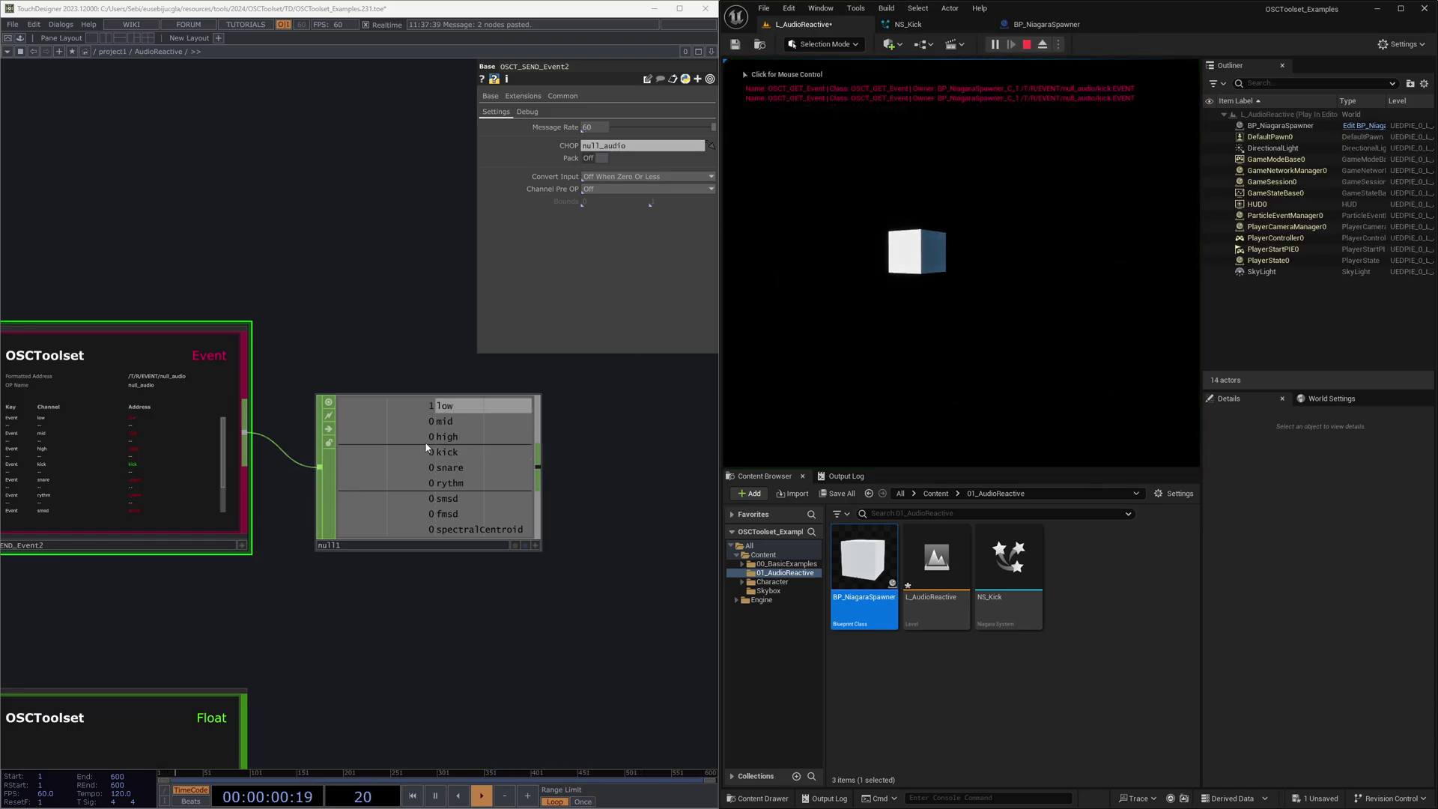
{"action": "left_click", "coordinate": [1027, 46]}
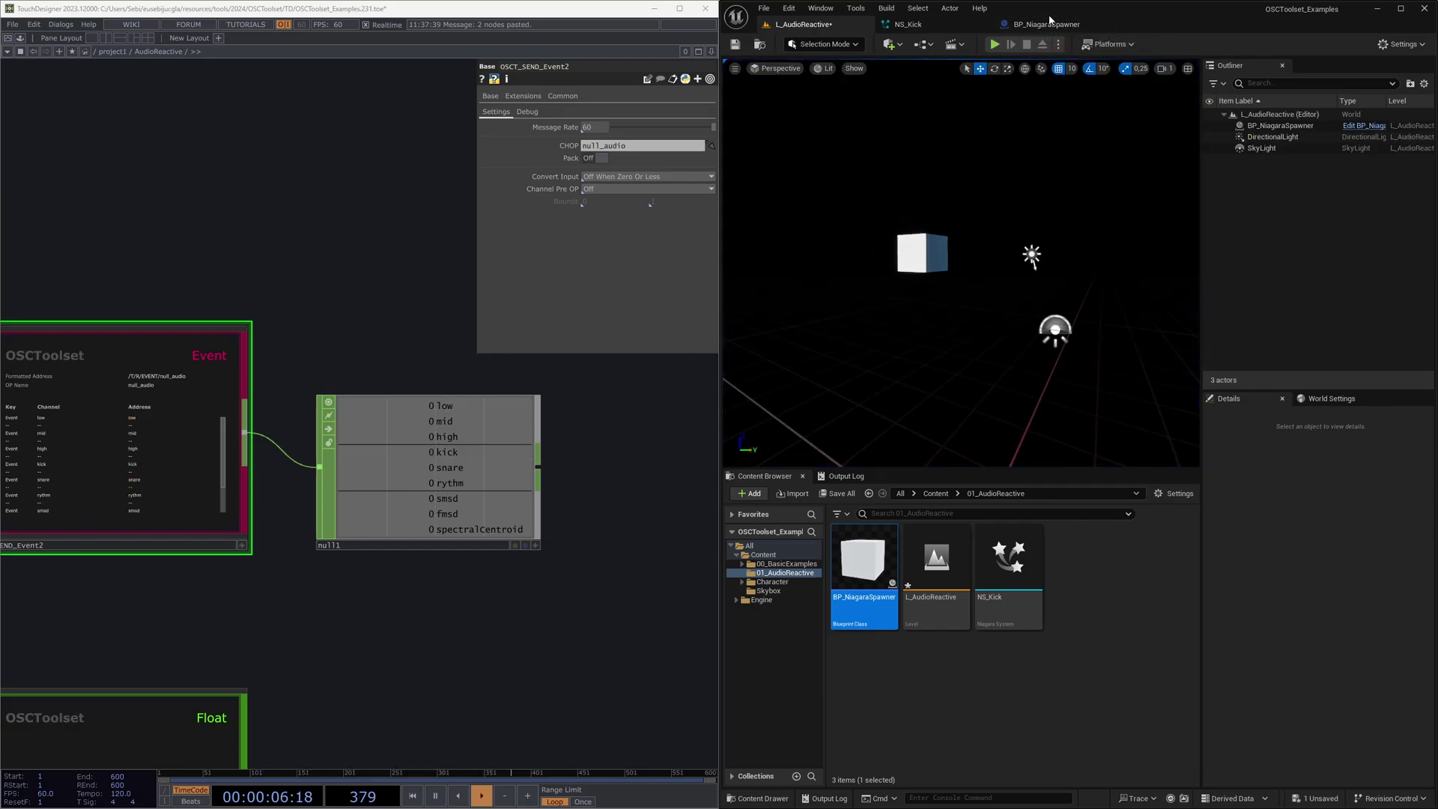
- In BP_NiagaraSpawner's Event Graph, add a Spawn System at Location node driven by Get Event (OSCT_GET_Event) and move it farther from the event
{"action": "left_click", "coordinate": [1045, 25]}
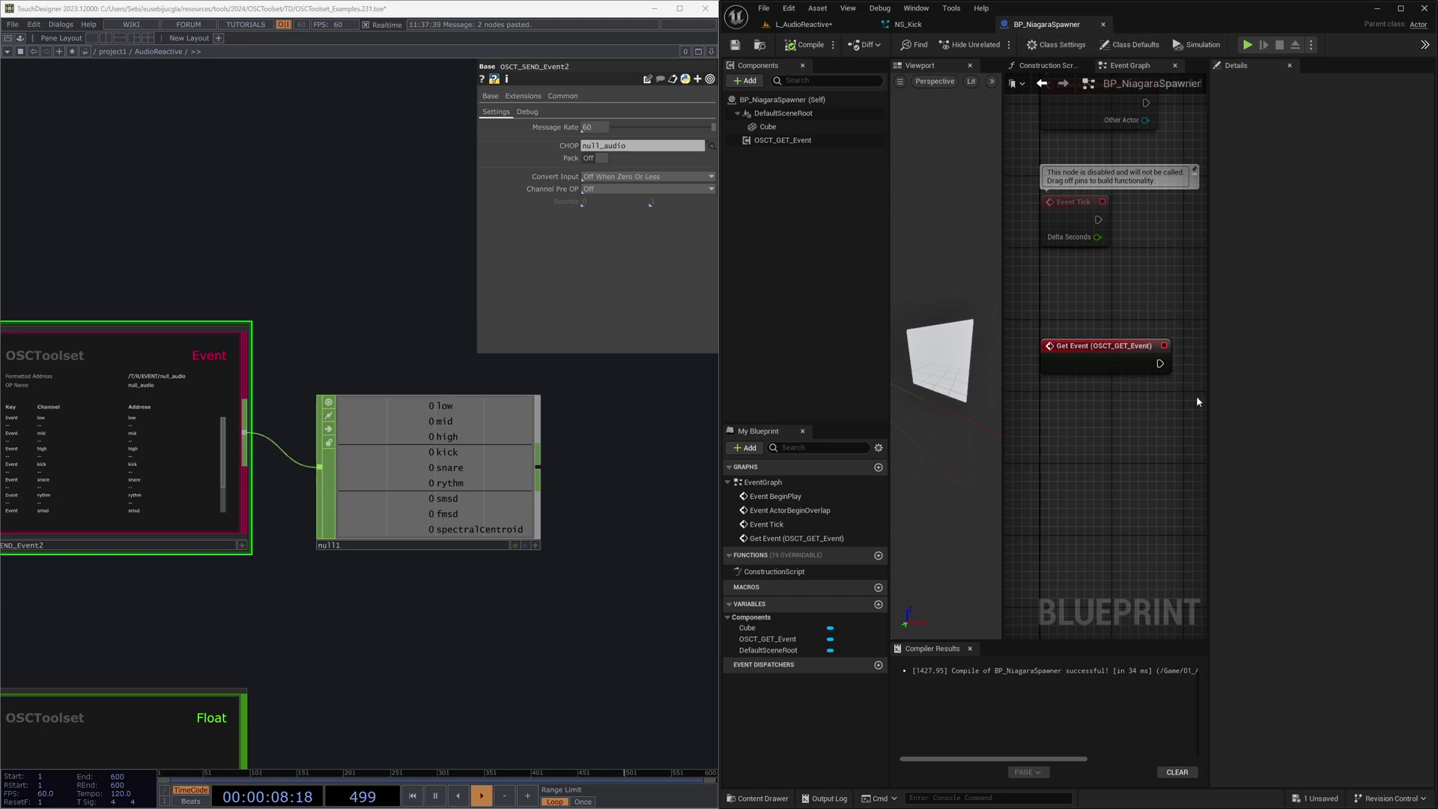
{"action": "scroll", "coordinate": [1148, 357], "scroll_direction": "down", "scroll_amount": 3}
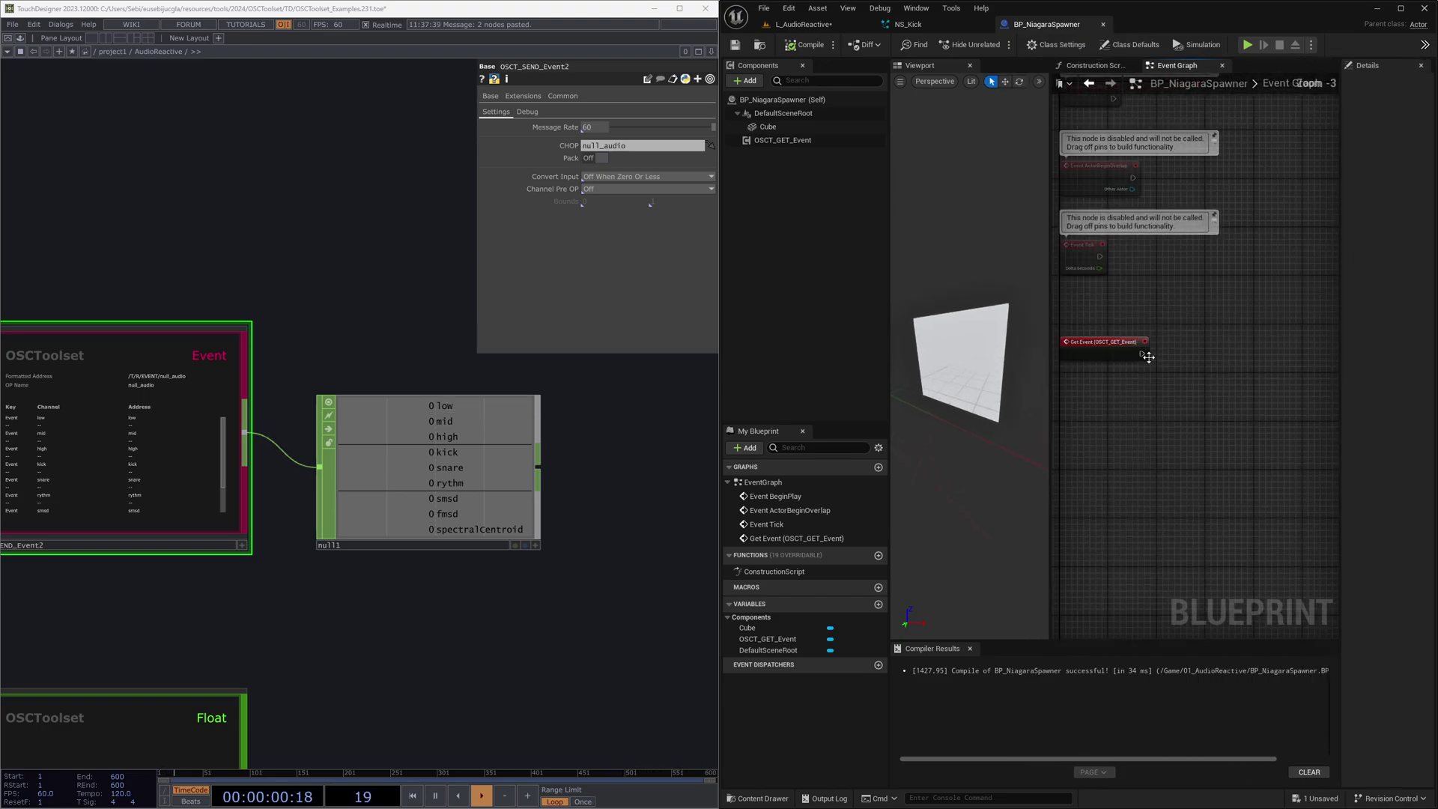
{"action": "left_click_drag", "start_coordinate": [1066, 327], "coordinate": [1174, 384]}
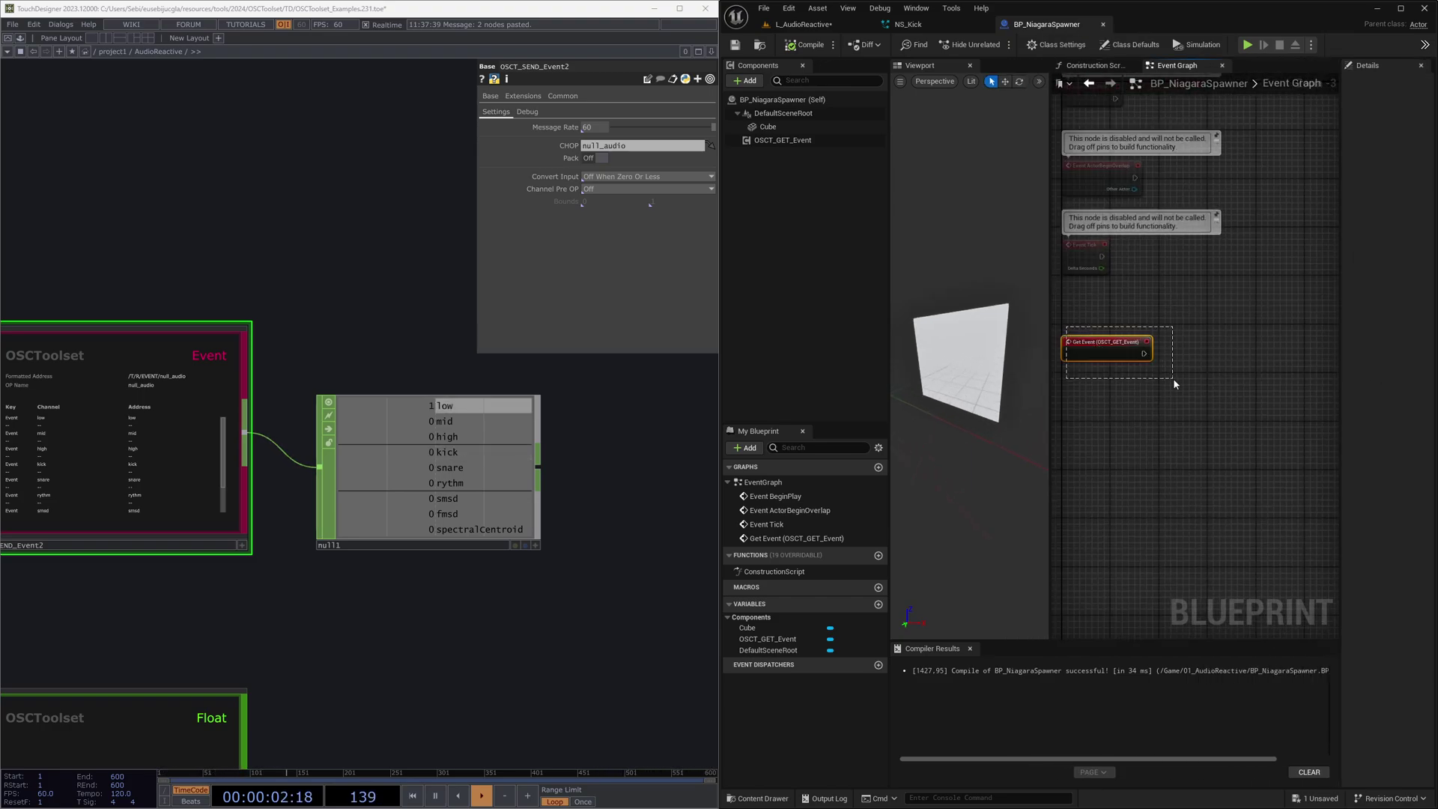
{"action": "left_click", "coordinate": [1148, 373]}
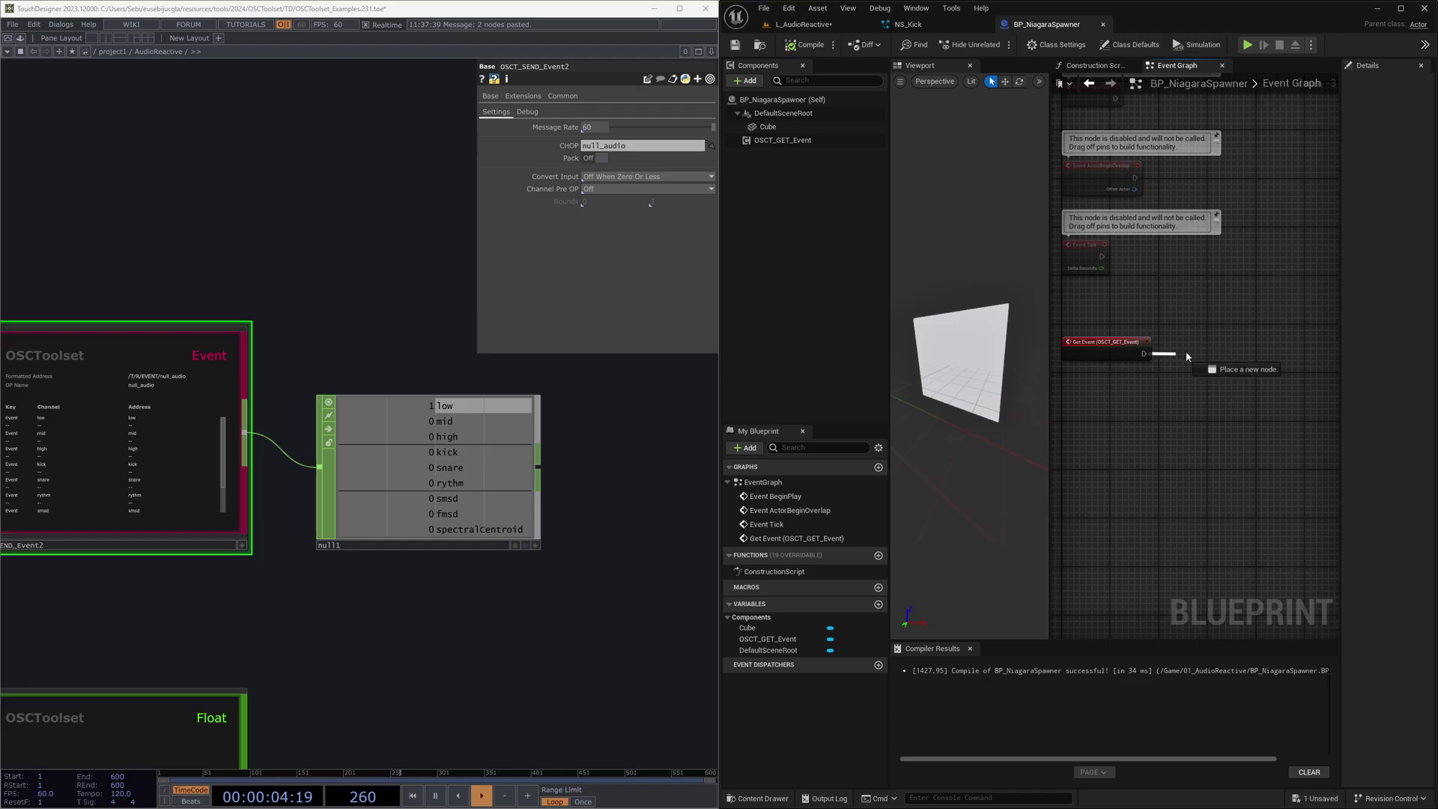
{"action": "left_click_drag", "start_coordinate": [1187, 357], "coordinate": [1187, 356]}
{"action": "type", "text": "spawn"}
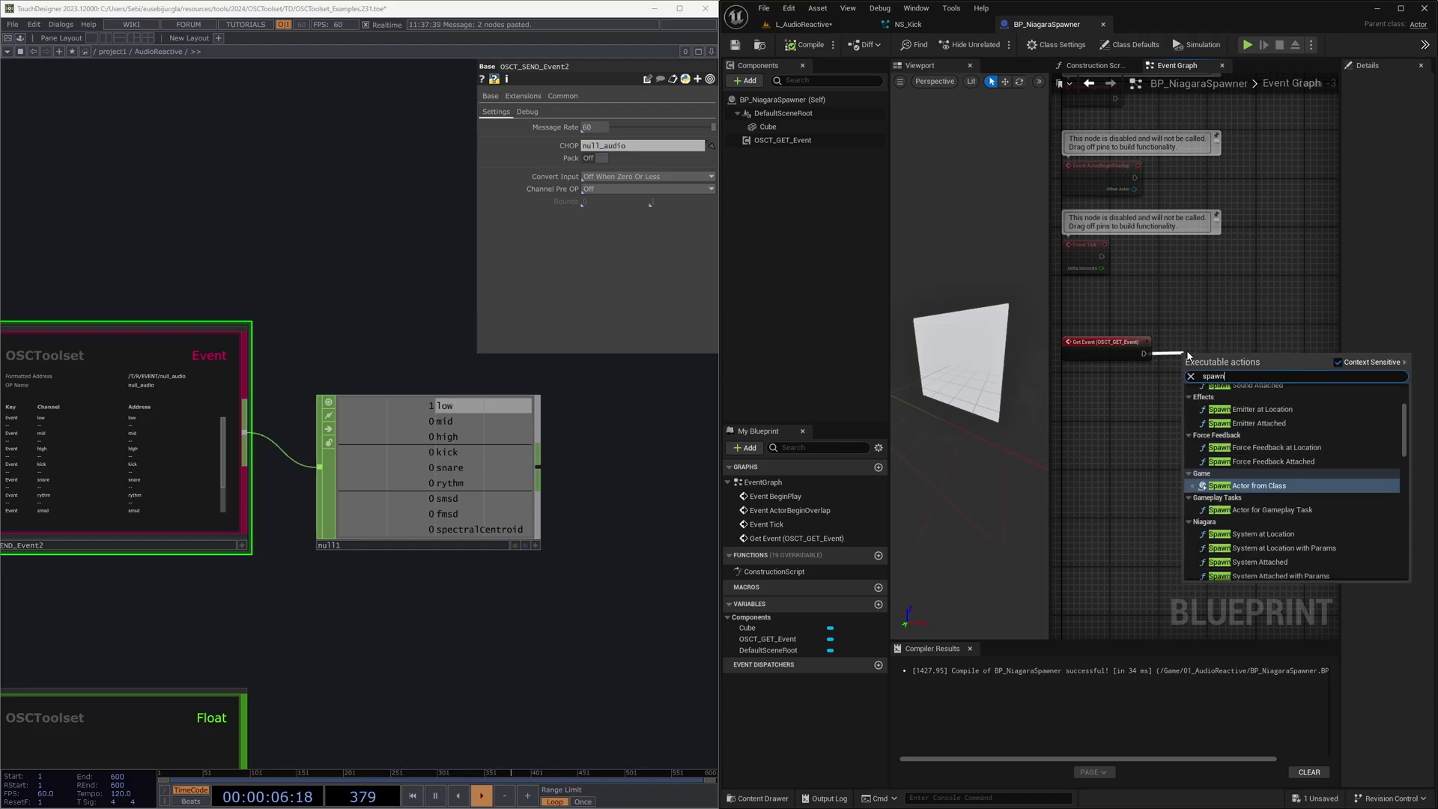
{"action": "type", "text": " system"}
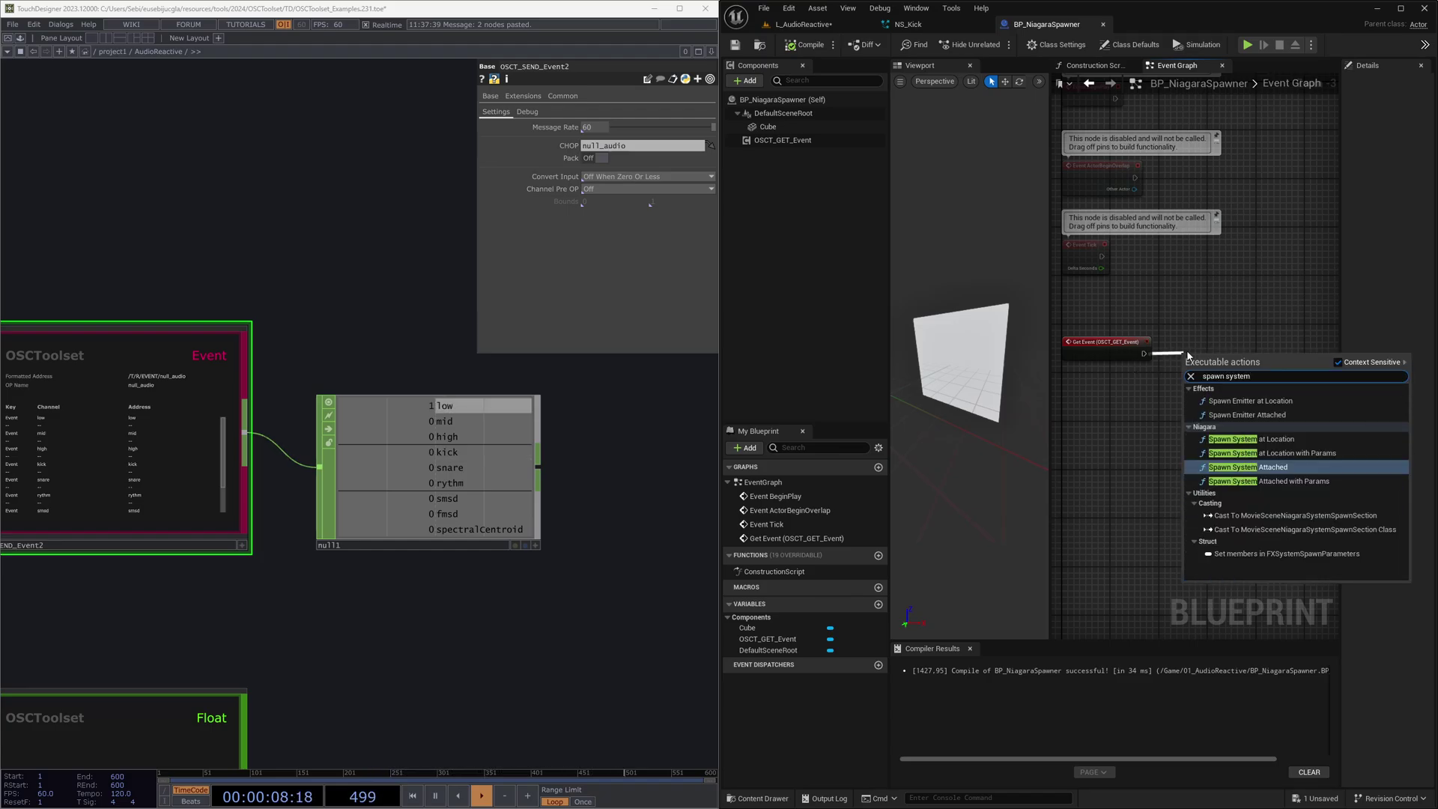
{"action": "key", "text": "Up"}
{"action": "key", "text": "Up"}
{"action": "key", "text": "Return"}
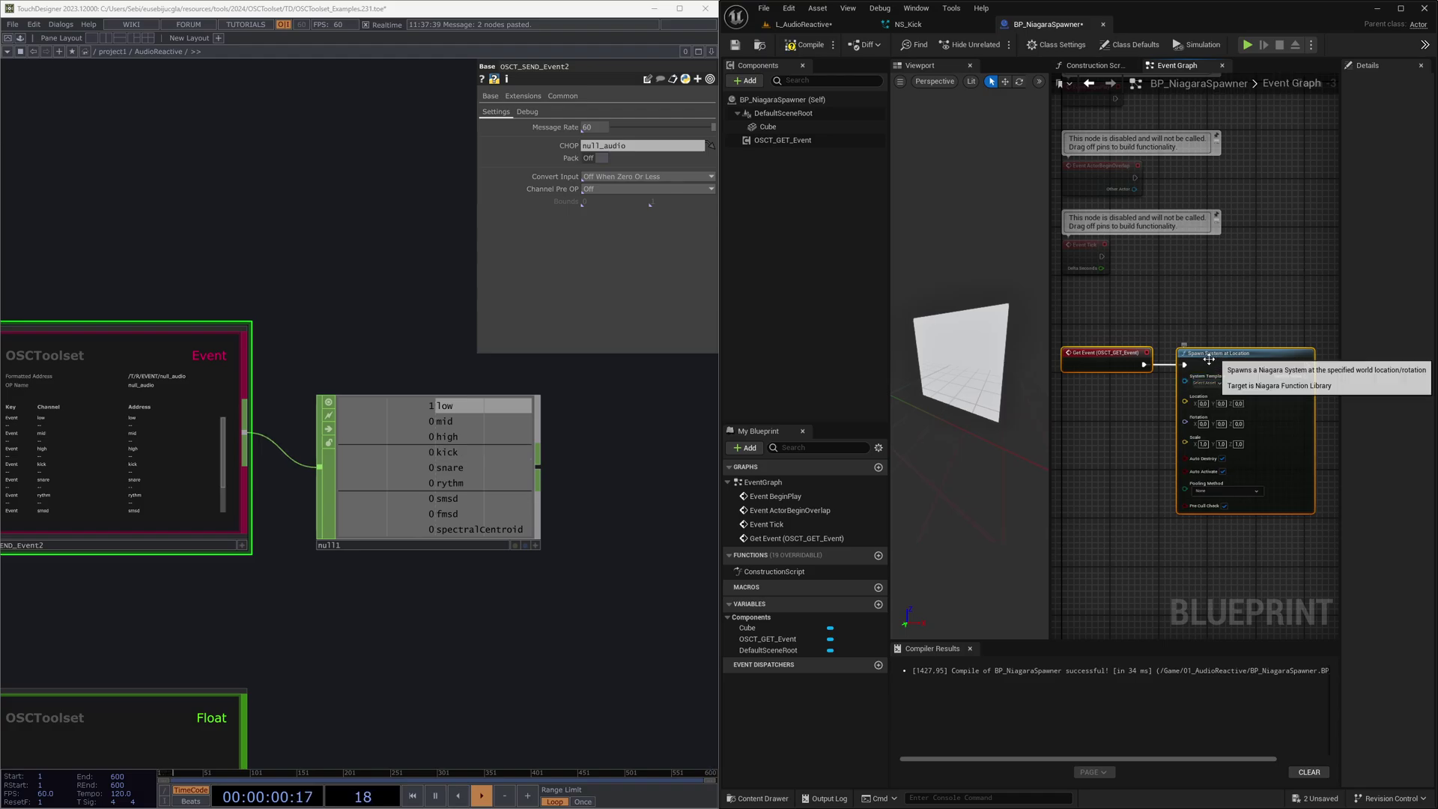
{"action": "left_click_drag", "start_coordinate": [1209, 360], "coordinate": [1275, 360]}
- Add a Get Actor Location node below the Get Event node in the Event Graph
{"action": "left_click", "coordinate": [1132, 420]}
{"action": "right_click_drag", "start_coordinate": [1074, 438], "coordinate": [1093, 434]}
{"action": "right_click", "coordinate": [1093, 433]}
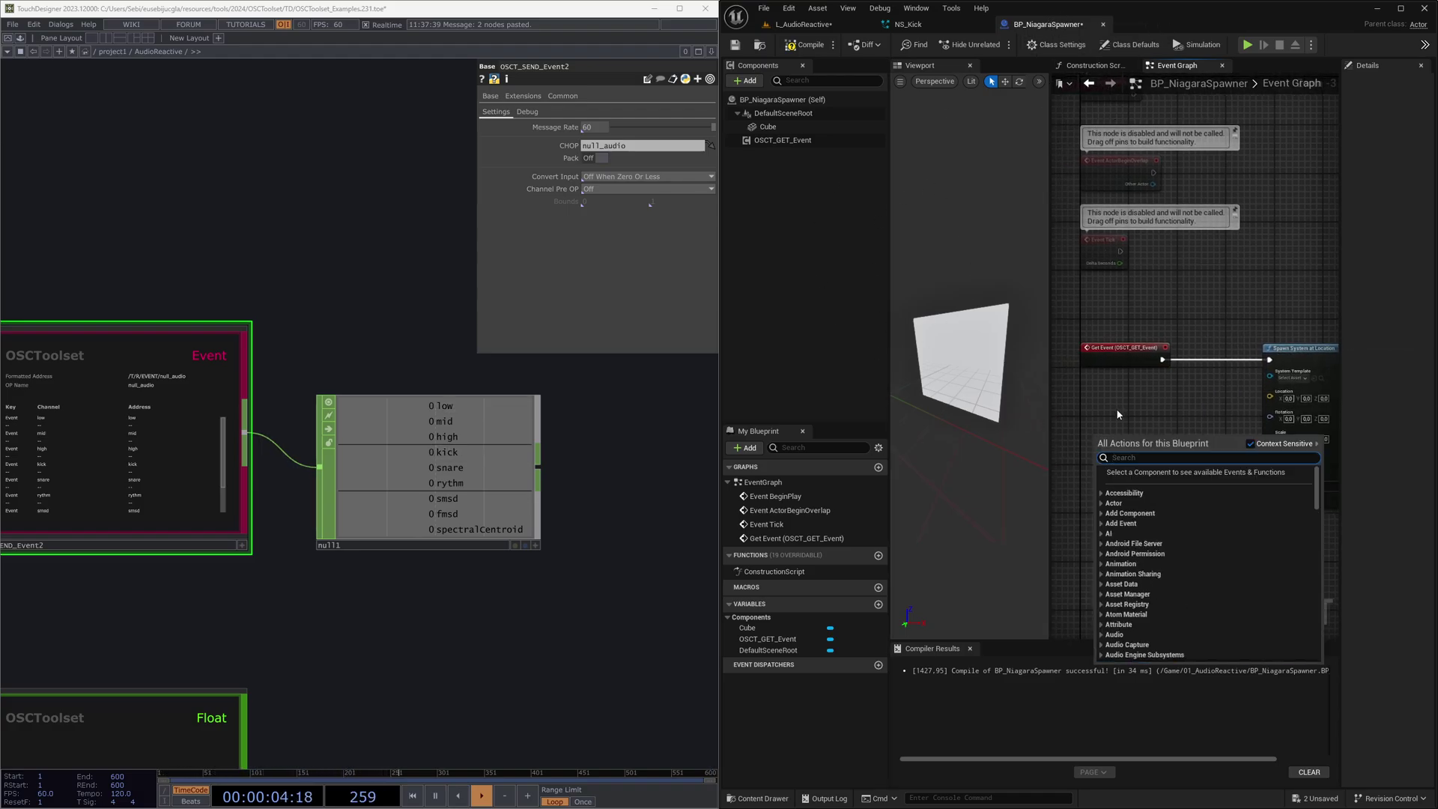
{"action": "type", "text": "get ac"}
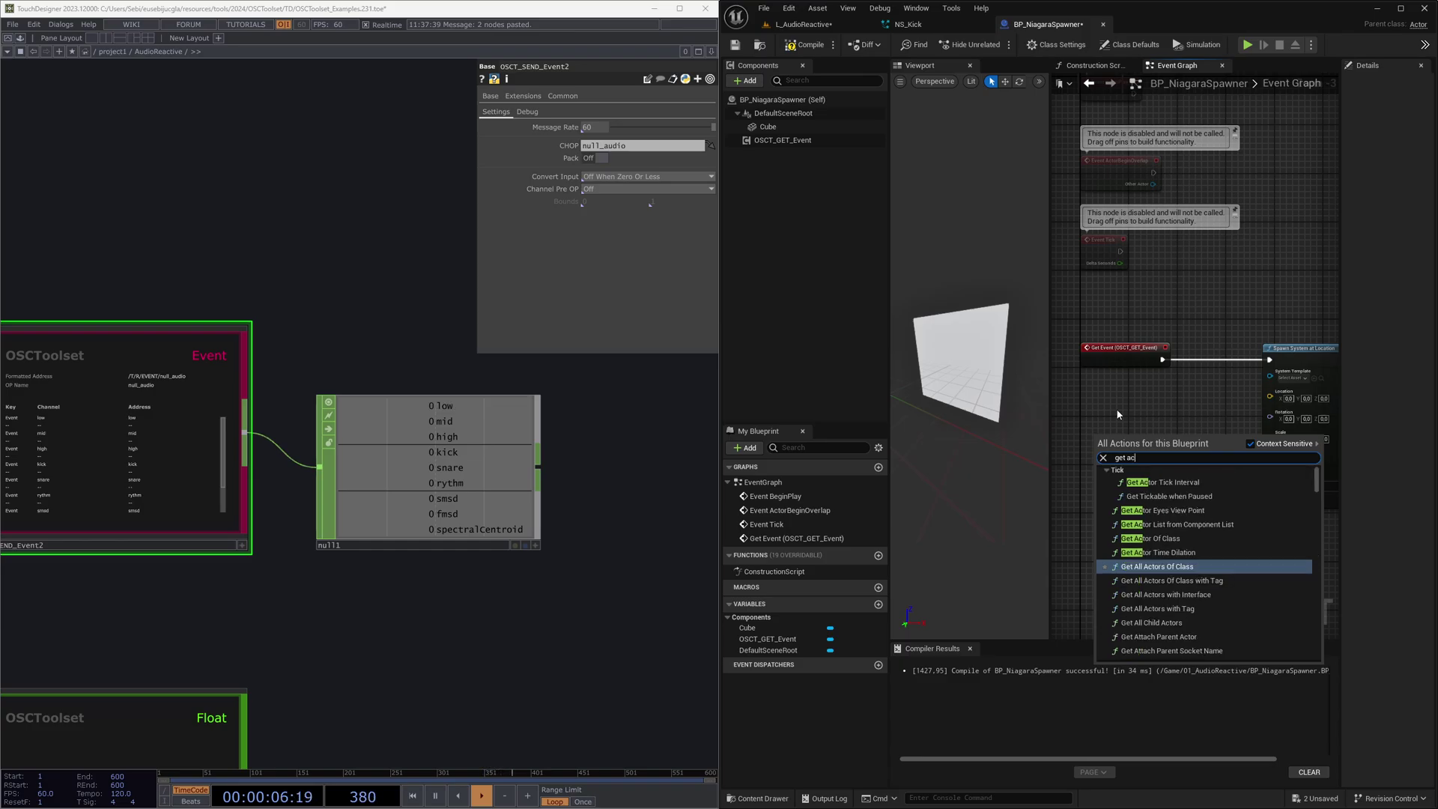
{"action": "type", "text": "tor location"}
{"action": "key", "text": "Return"}
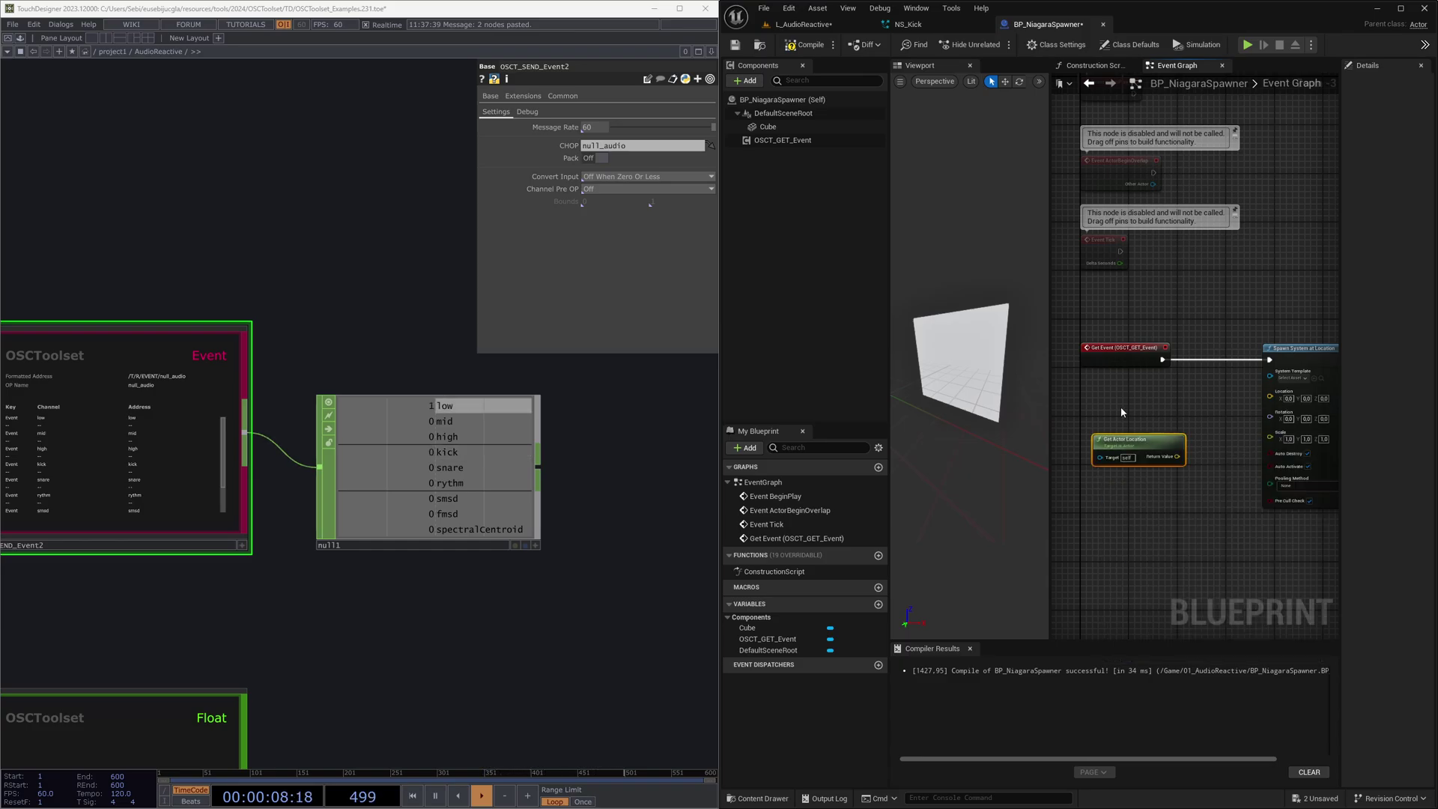
- Examine the Location values of the placed BP_NiagaraSpawner in the L_AudioReactive level and return to the Blueprint
{"action": "left_click", "coordinate": [819, 27]}
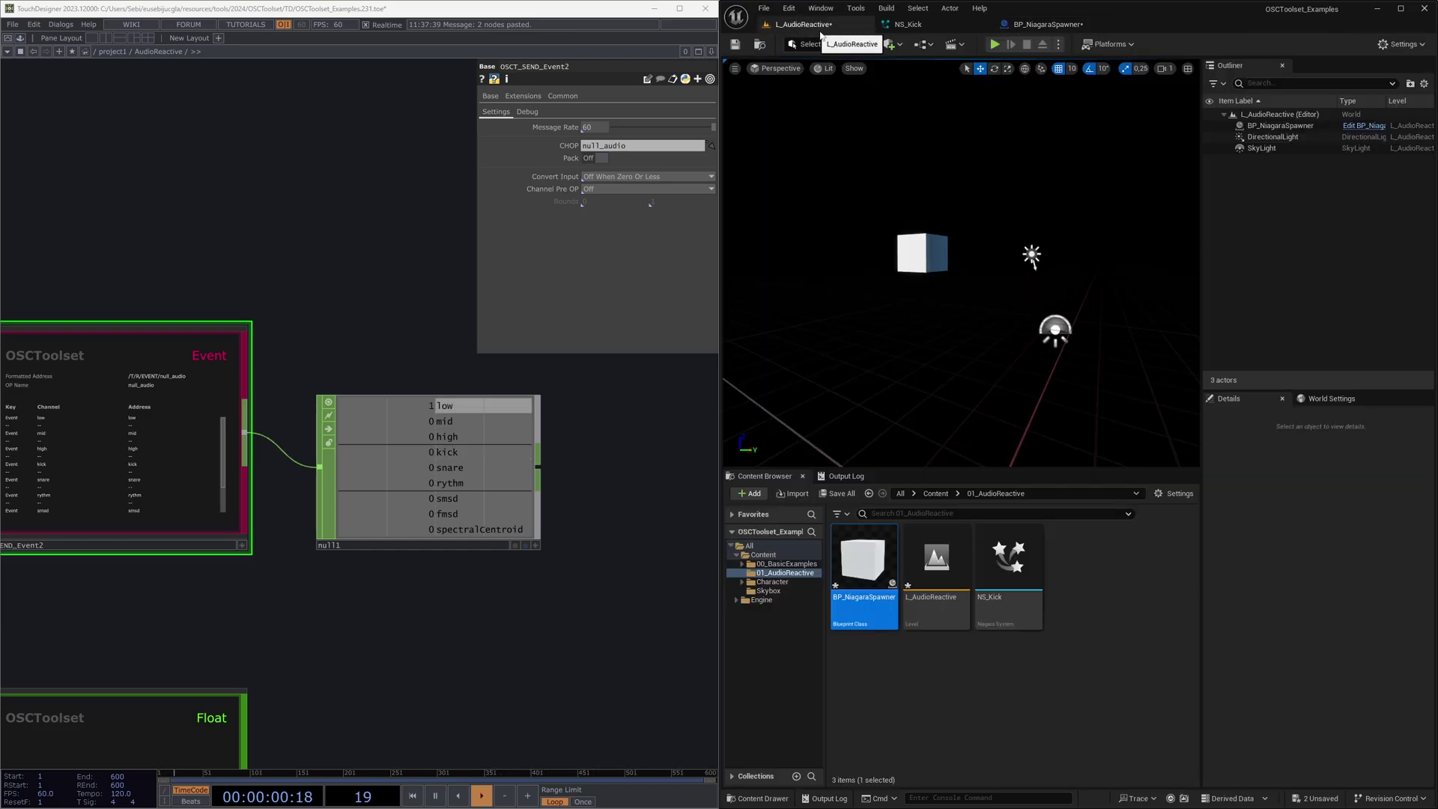
{"action": "left_click", "coordinate": [917, 265]}
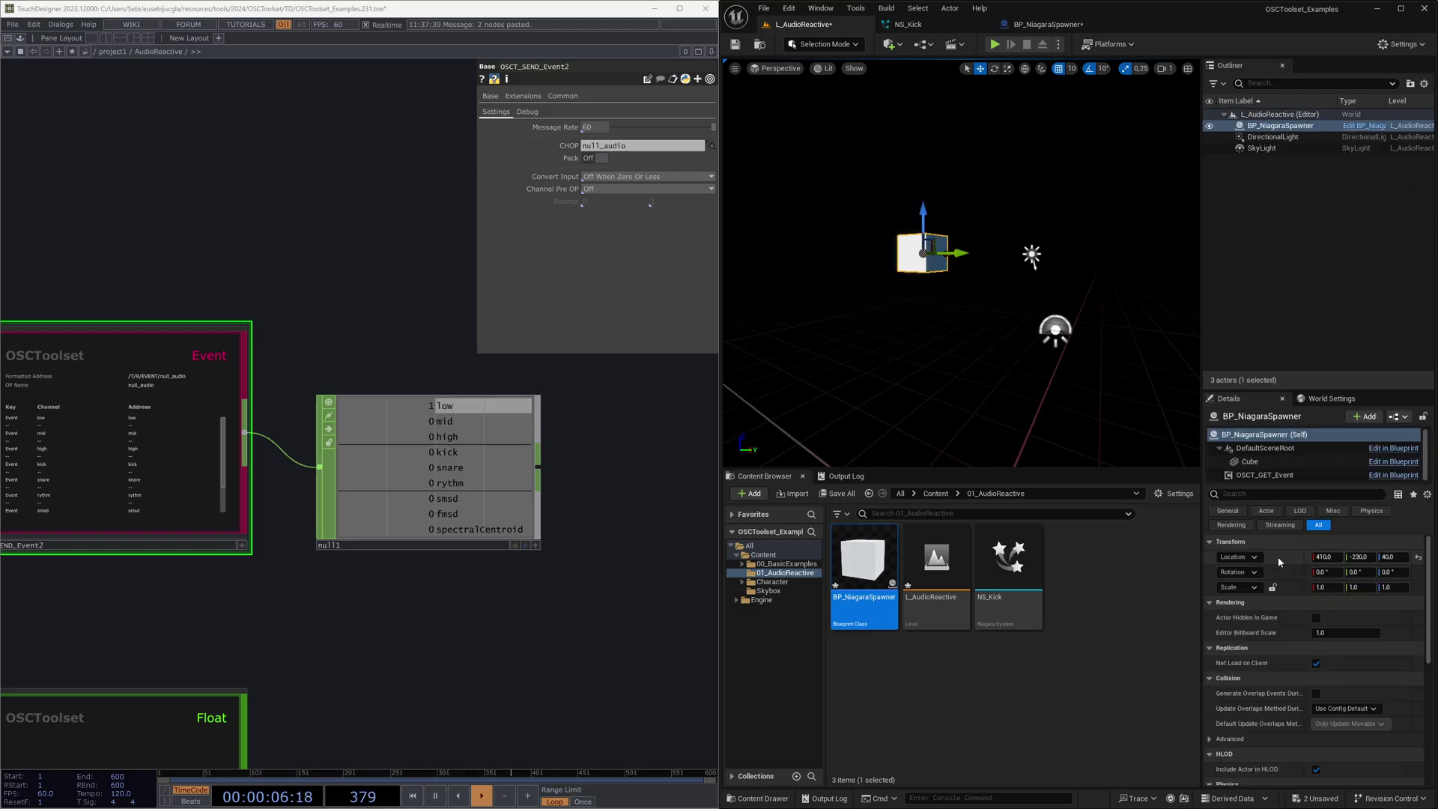
{"action": "left_click", "coordinate": [1052, 26]}
- Wire Get Actor Location's Return Value to the spawn node's Location input and rearrange the two nodes
{"action": "left_click_drag", "start_coordinate": [1269, 396], "coordinate": [1177, 457]}
{"action": "left_click_drag", "start_coordinate": [1123, 448], "coordinate": [1111, 393]}
{"action": "right_click_drag", "start_coordinate": [1180, 489], "coordinate": [1077, 488]}
{"action": "left_click_drag", "start_coordinate": [1239, 346], "coordinate": [1216, 350]}
- Set the spawn node's System Template to NS_Kick, then compile and save the Blueprint
{"action": "scroll", "coordinate": [1146, 312], "scroll_direction": "up", "scroll_amount": 3}
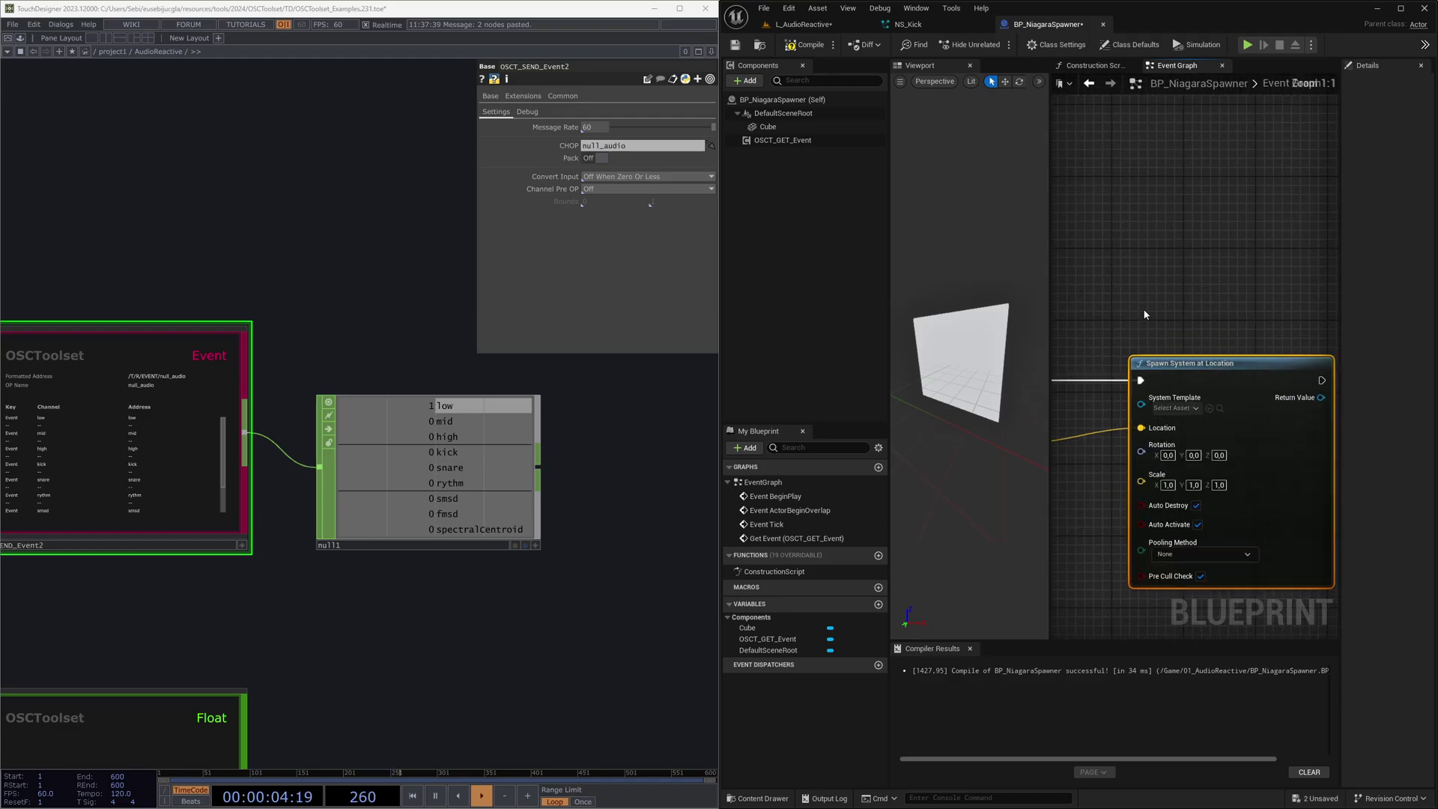
{"action": "left_click", "coordinate": [1265, 355]}
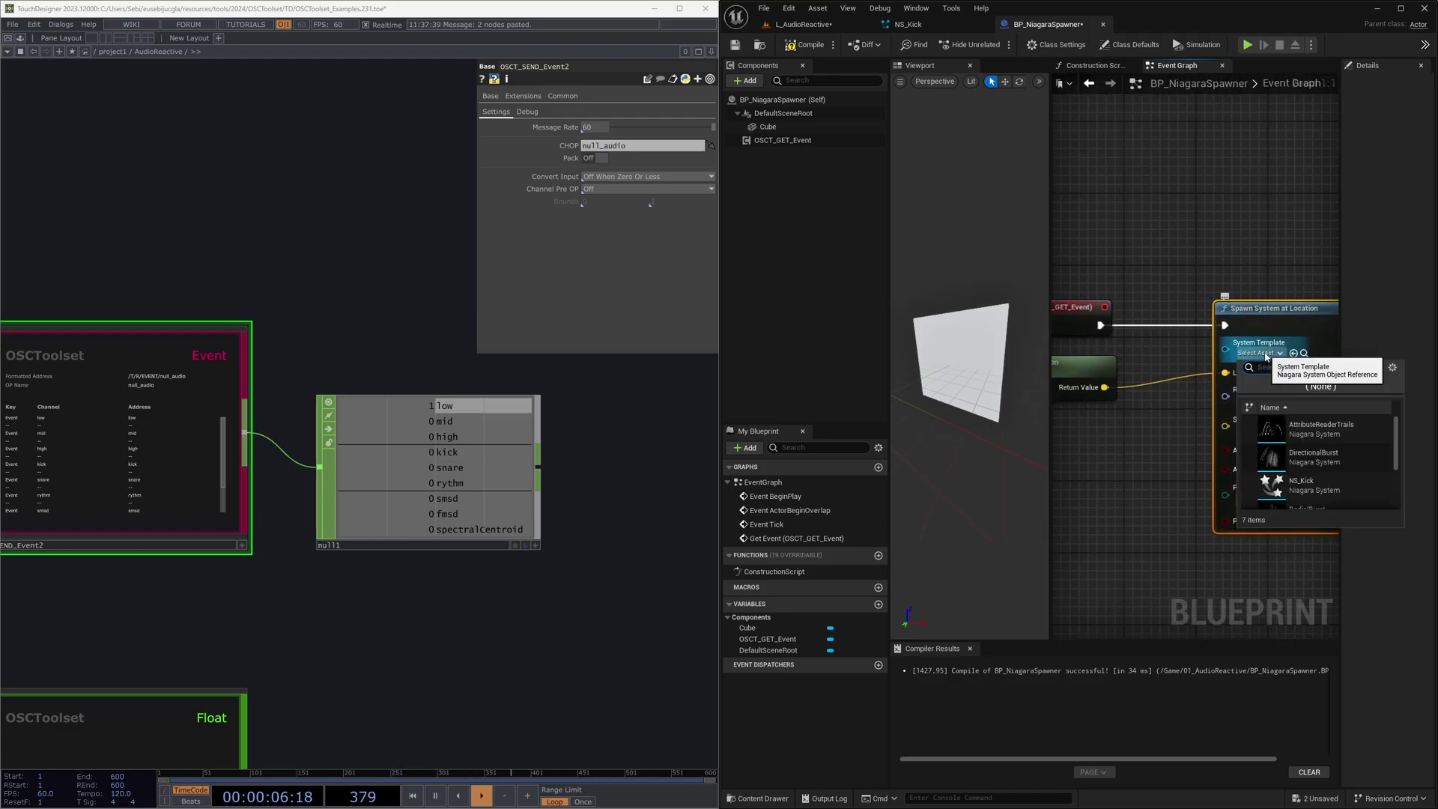
{"action": "left_click", "coordinate": [1288, 476]}
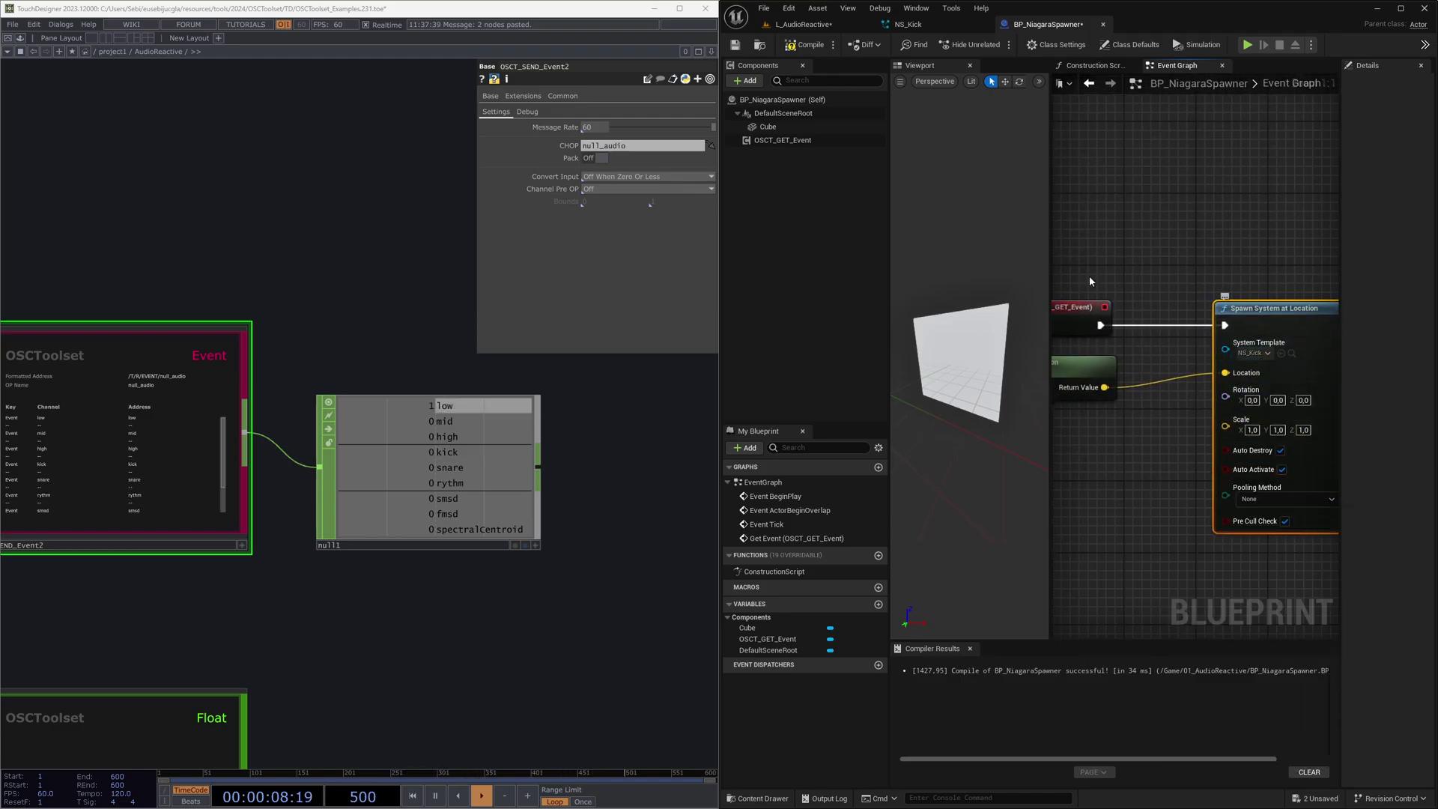
{"action": "left_click", "coordinate": [736, 47]}
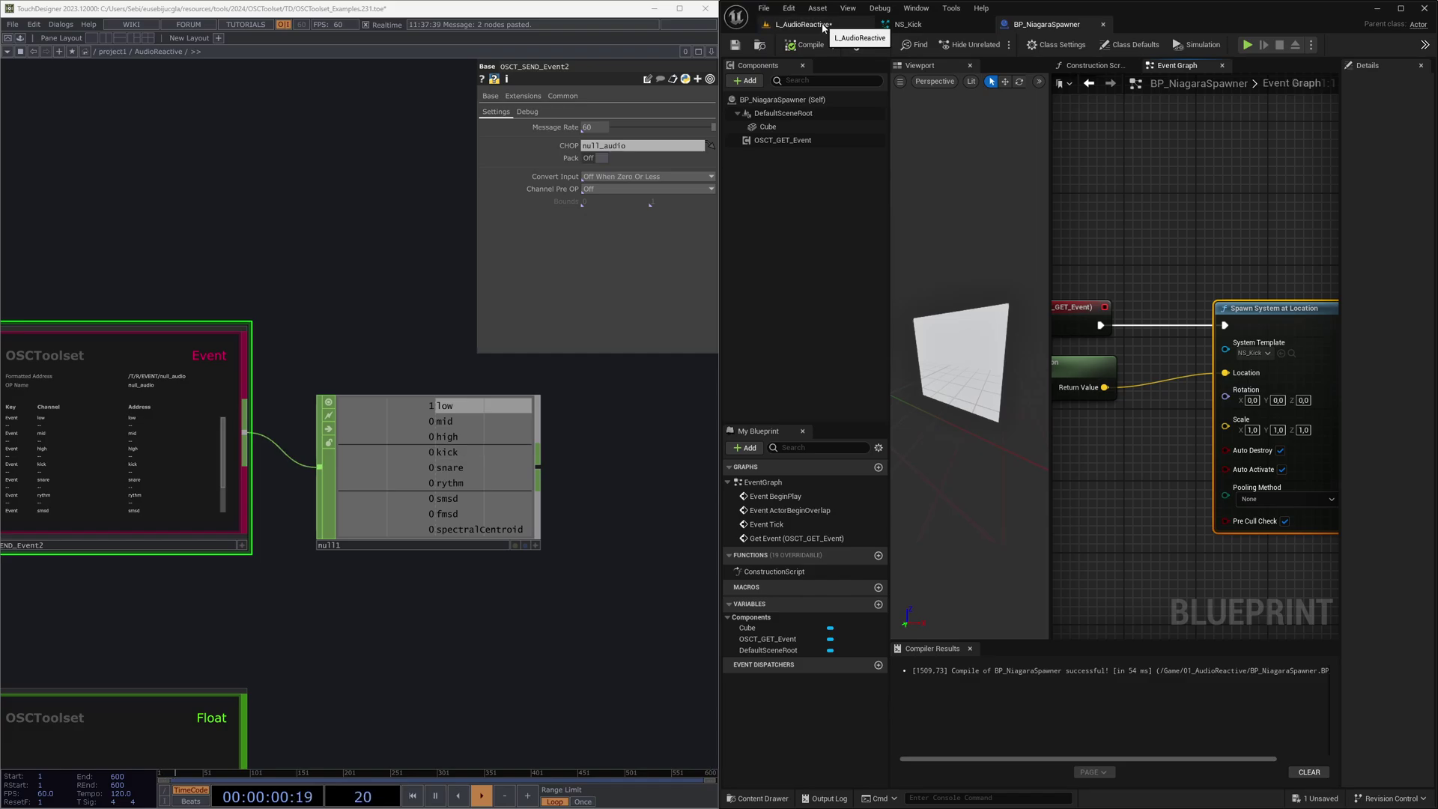
- Play the L_AudioReactive level to test the particles spawned by the kick events, and stop it
{"action": "left_click", "coordinate": [805, 24]}
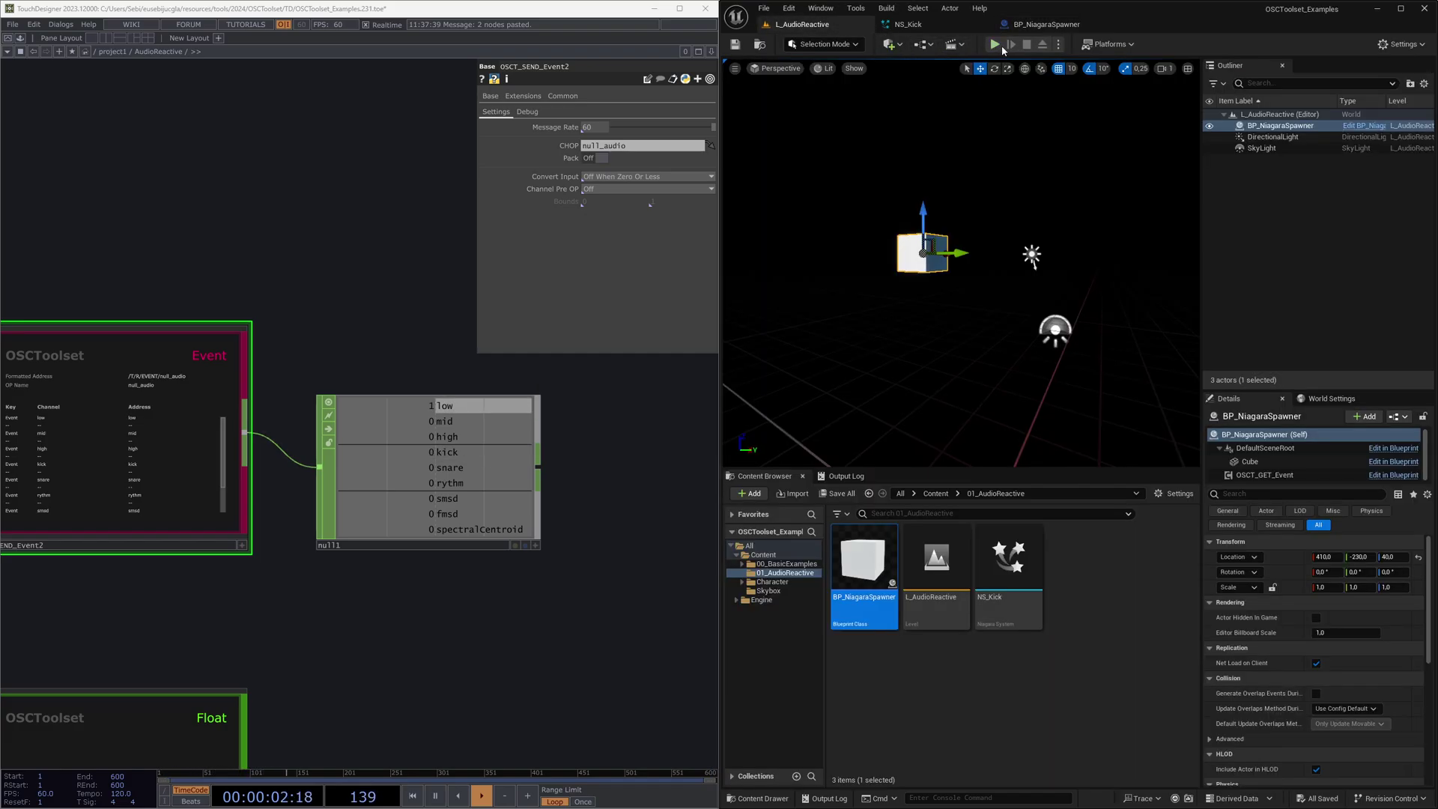
{"action": "left_click", "coordinate": [999, 44]}
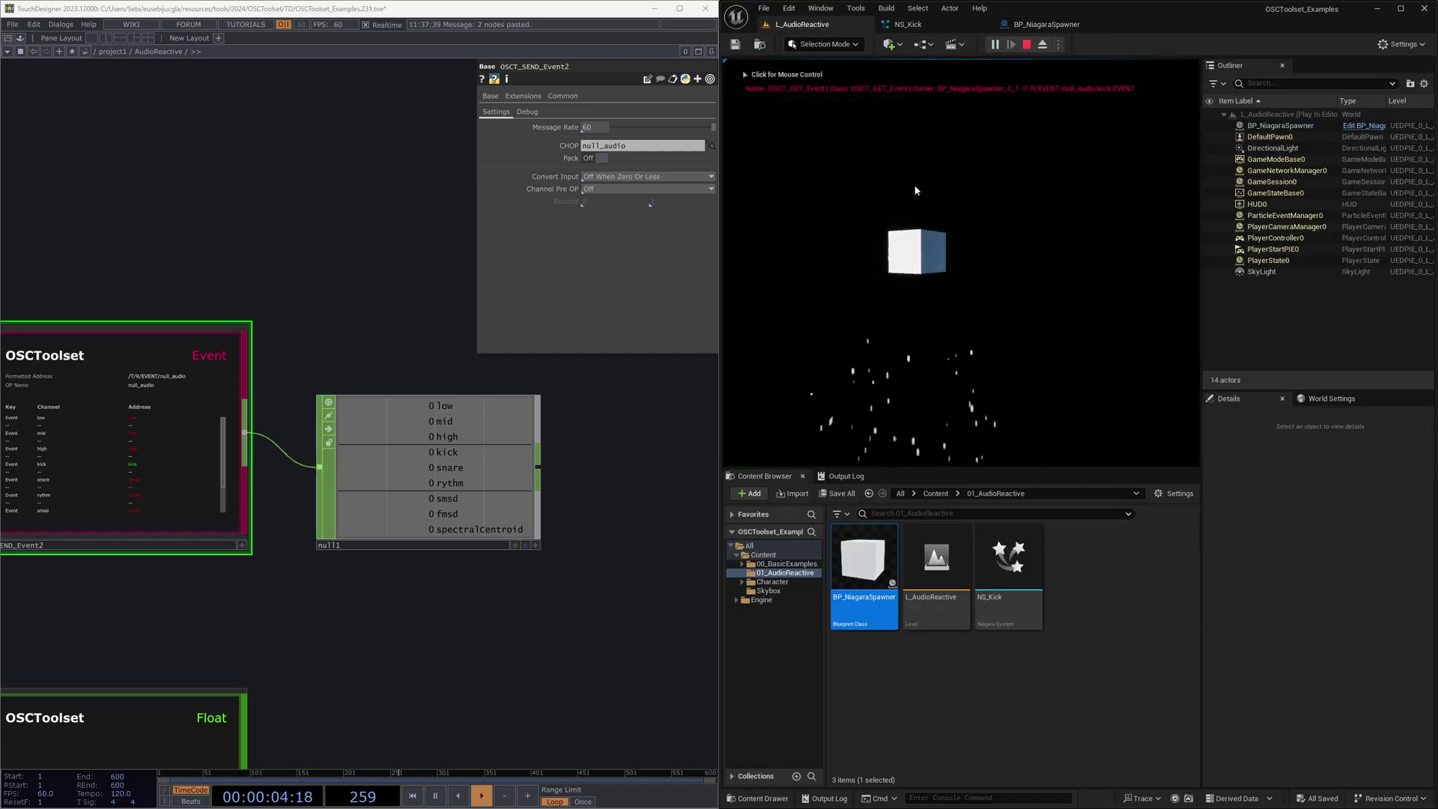
{"action": "left_click", "coordinate": [1031, 47]}
- Delete the Cube component from BP_NiagaraSpawner, compile and save it, and return to the L_AudioReactive level
{"action": "left_click", "coordinate": [944, 26]}
{"action": "left_click", "coordinate": [1014, 25]}
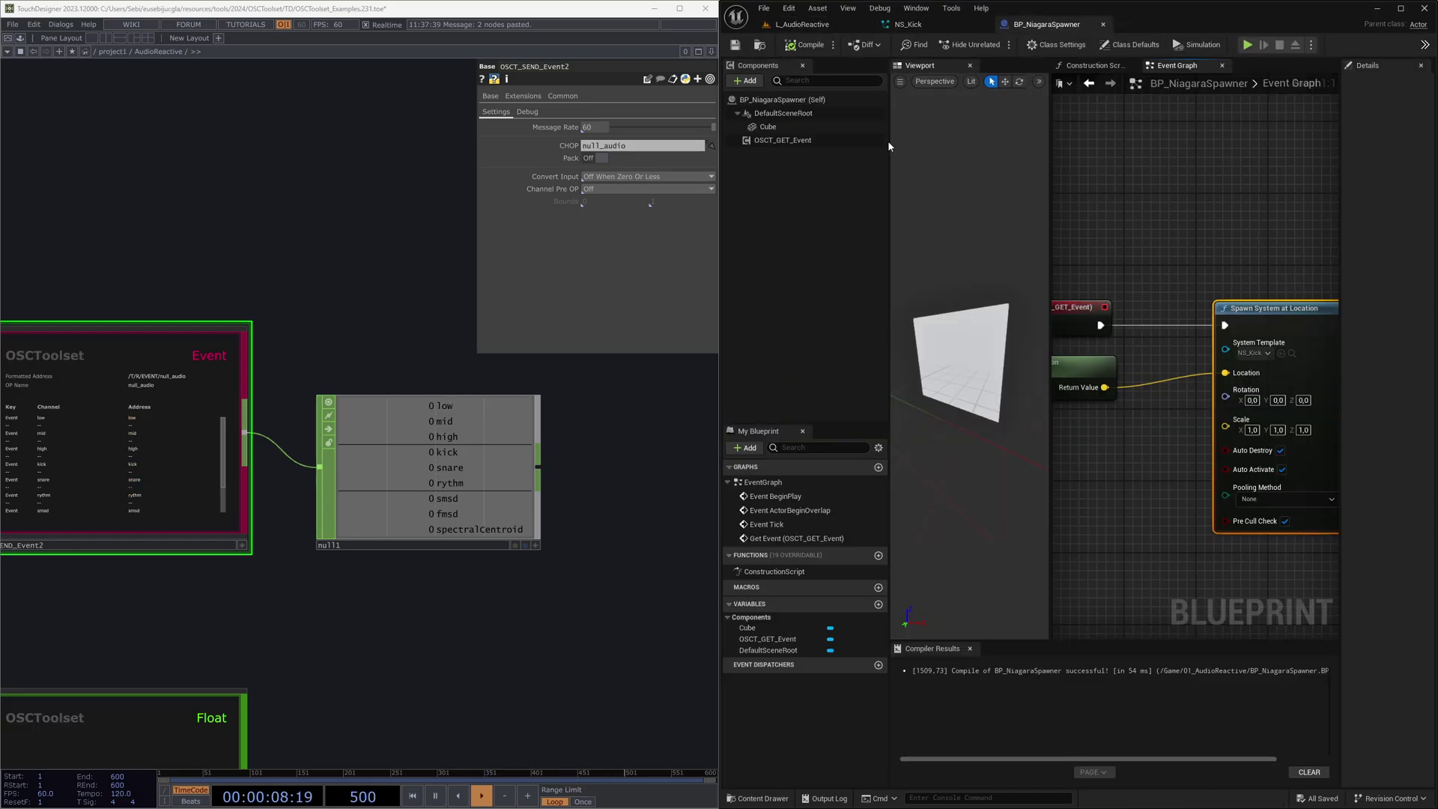
{"action": "left_click", "coordinate": [804, 127]}
{"action": "key", "text": "Delete"}
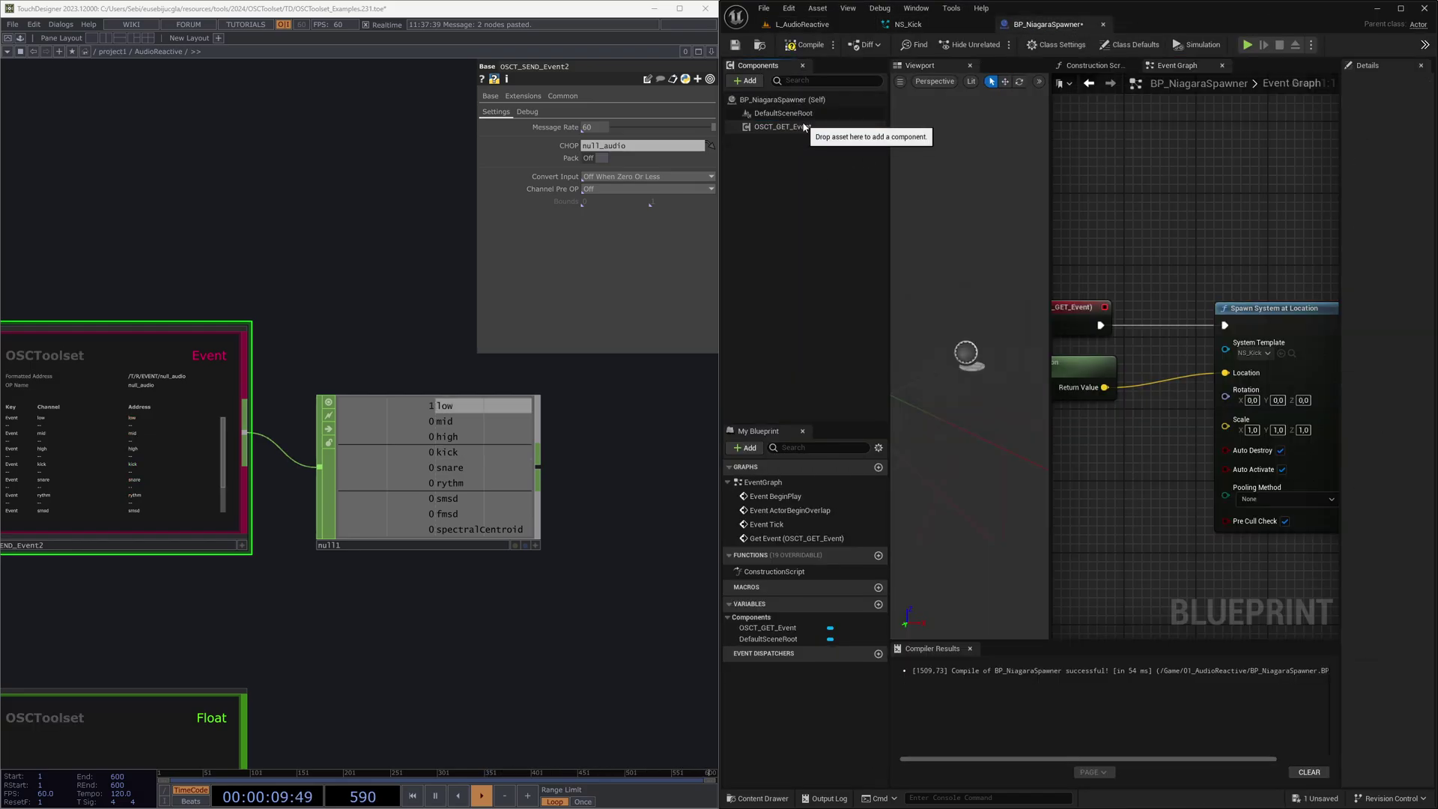
{"action": "left_click", "coordinate": [805, 45]}
{"action": "left_click", "coordinate": [805, 27]}
- Enable TouchDesigner's audiodevout1 output while playing the Unreal level to test the kick-driven particles, and bypass it again after stopping
{"action": "scroll", "coordinate": [393, 509], "scroll_direction": "down", "scroll_amount": 5}
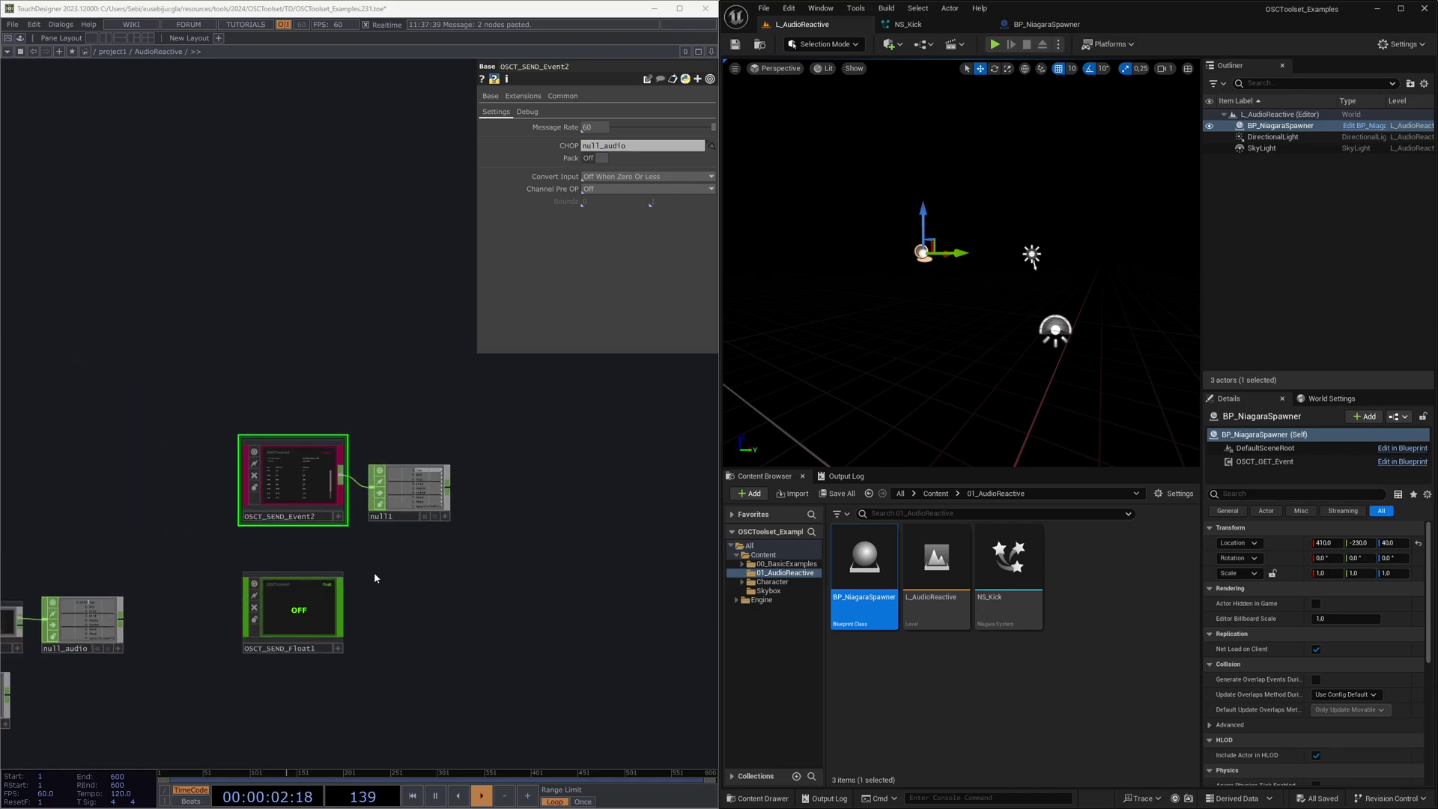
{"action": "right_click_drag", "start_coordinate": [375, 572], "coordinate": [582, 496]}
{"action": "left_click_drag", "start_coordinate": [491, 558], "coordinate": [626, 492]}
{"action": "left_click", "coordinate": [120, 617]}
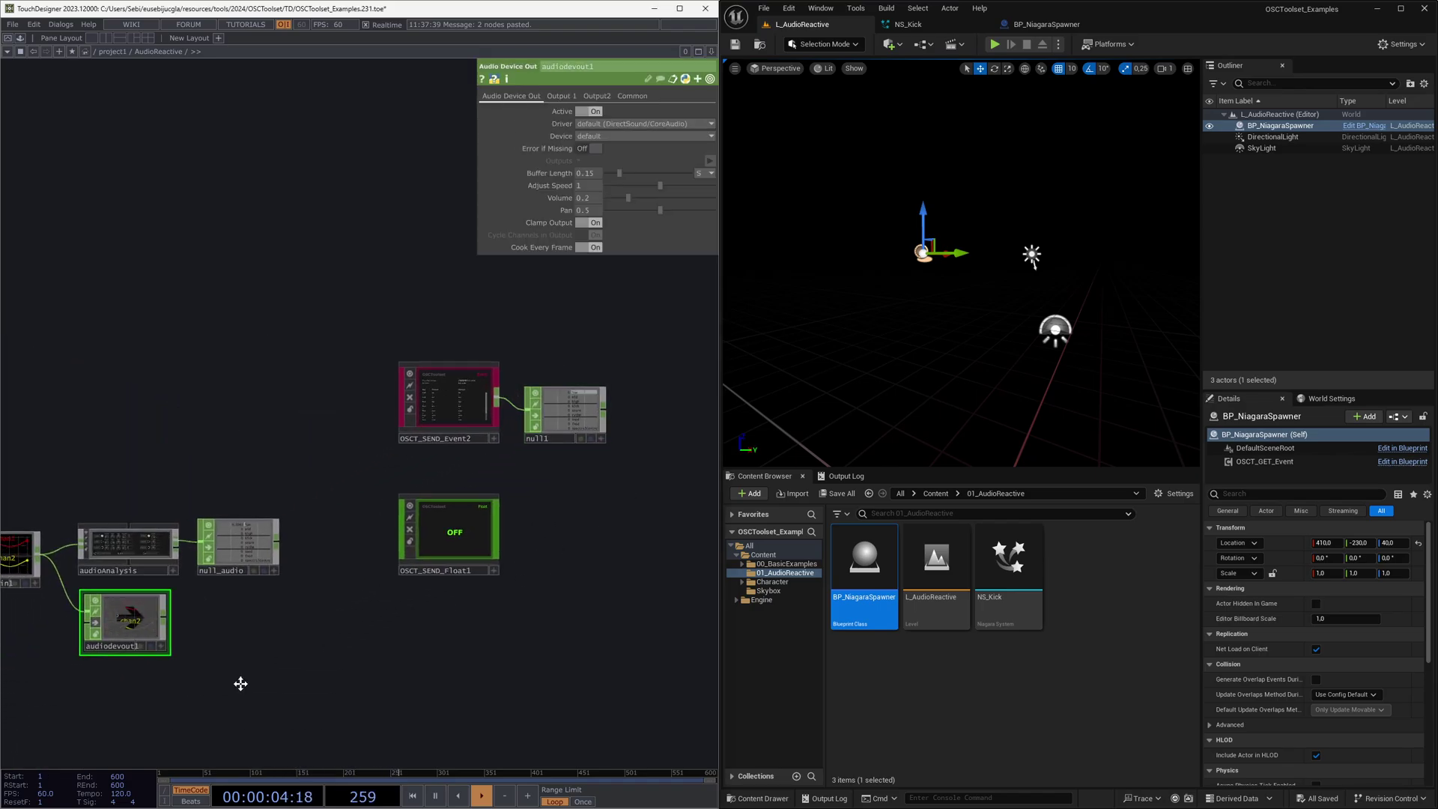
{"action": "left_click_drag", "start_coordinate": [240, 680], "coordinate": [365, 658]}
{"action": "left_click", "coordinate": [994, 45]}
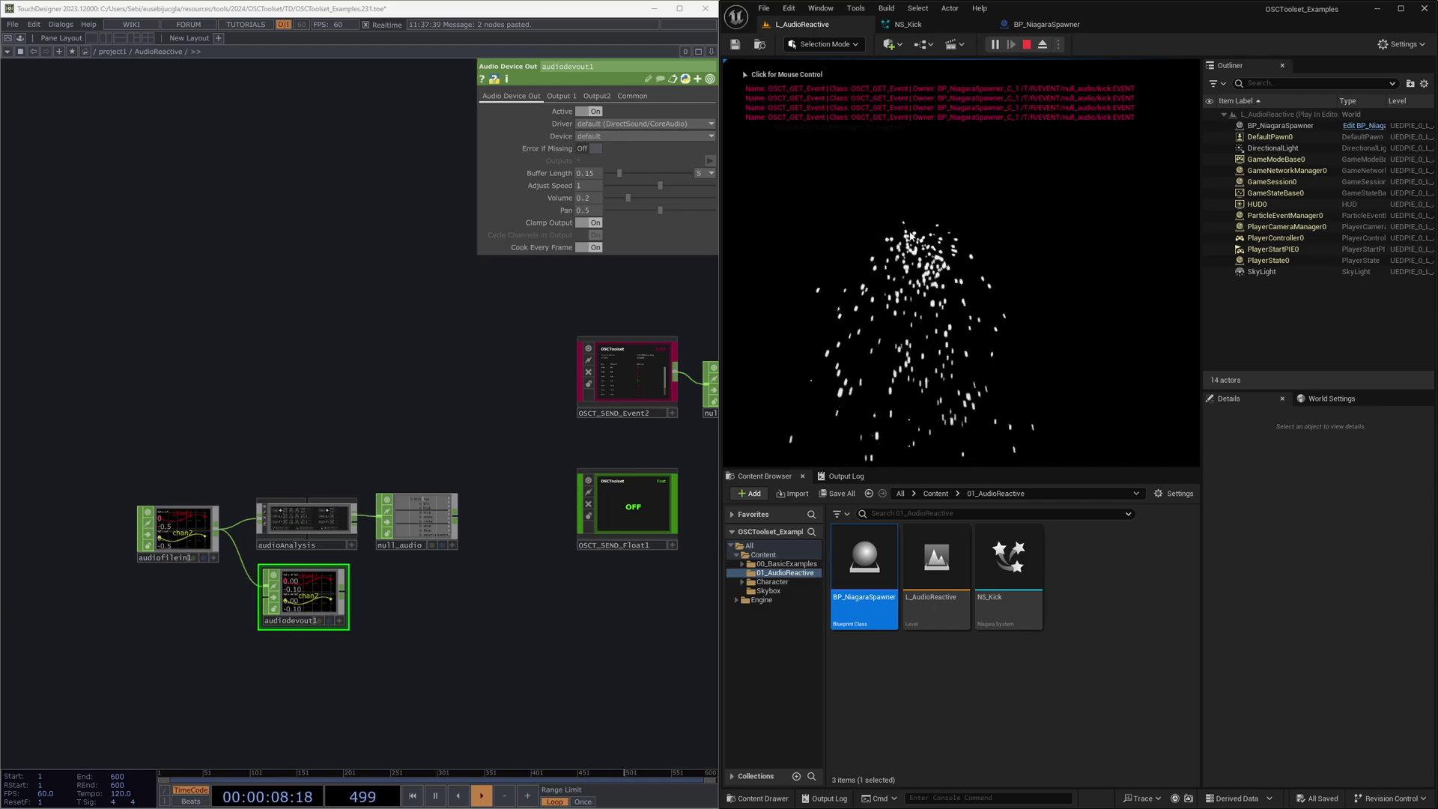
{"action": "left_click", "coordinate": [1026, 44]}
{"action": "left_click", "coordinate": [318, 604]}
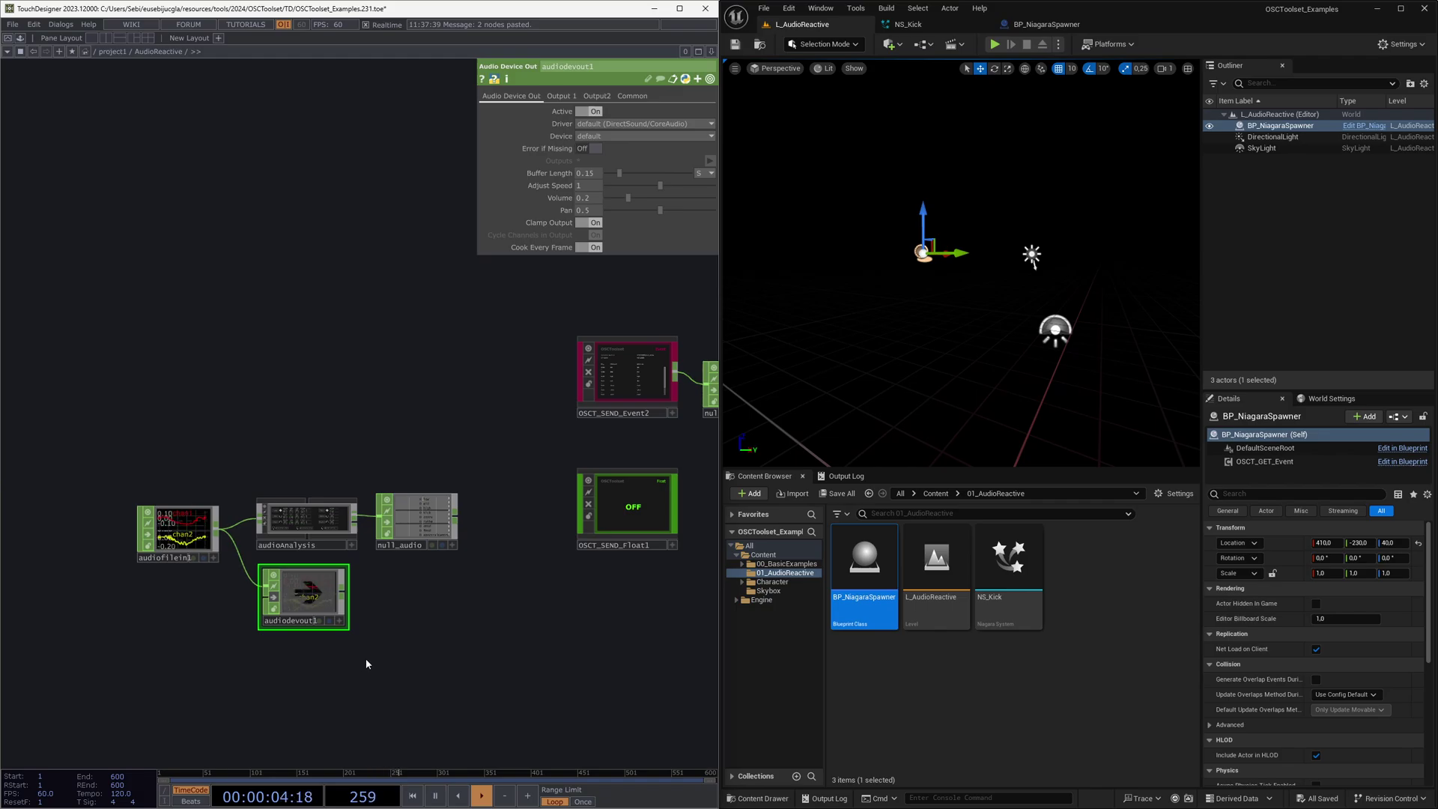
- Go up to the project1 network and create a Game State receiver from the OSCToolset component beside it
{"action": "key", "text": "u"}
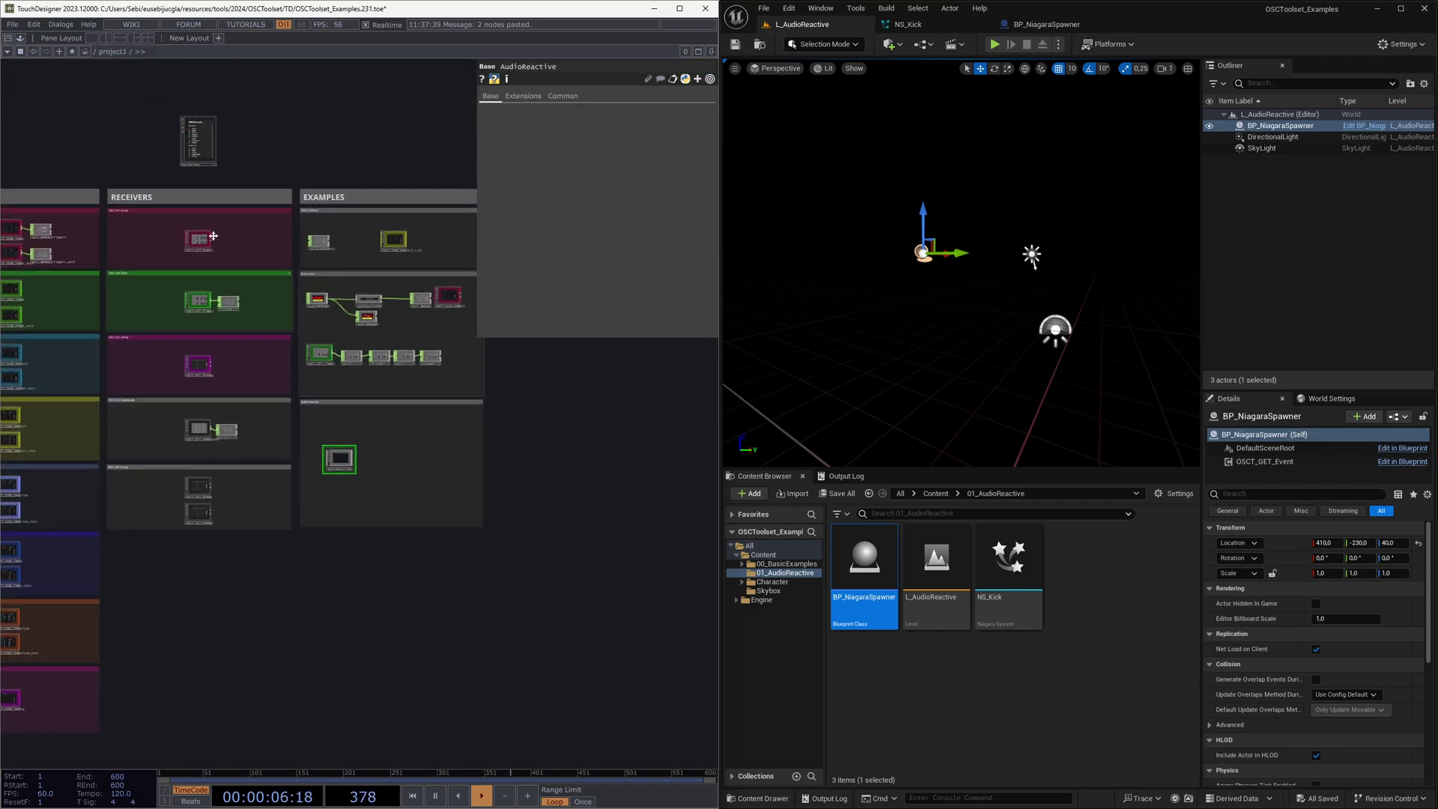
{"action": "scroll", "coordinate": [259, 160], "scroll_direction": "up", "scroll_amount": 5}
{"action": "left_click", "coordinate": [255, 149]}
{"action": "scroll", "coordinate": [321, 237], "scroll_direction": "up", "scroll_amount": 3}
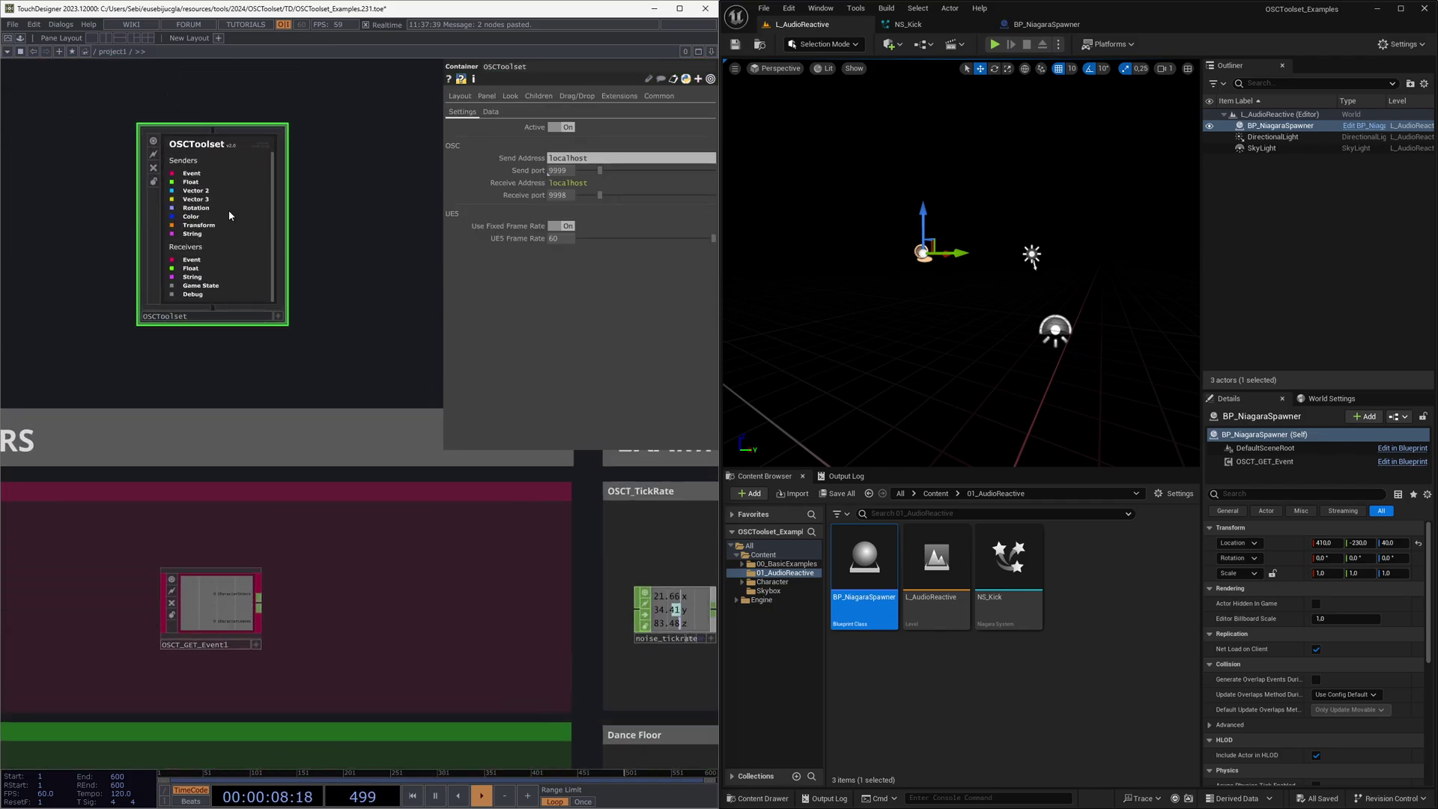
{"action": "left_click_drag", "start_coordinate": [333, 248], "coordinate": [280, 259]}
{"action": "left_click", "coordinate": [225, 327]}
{"action": "left_click_drag", "start_coordinate": [122, 305], "coordinate": [349, 285]}
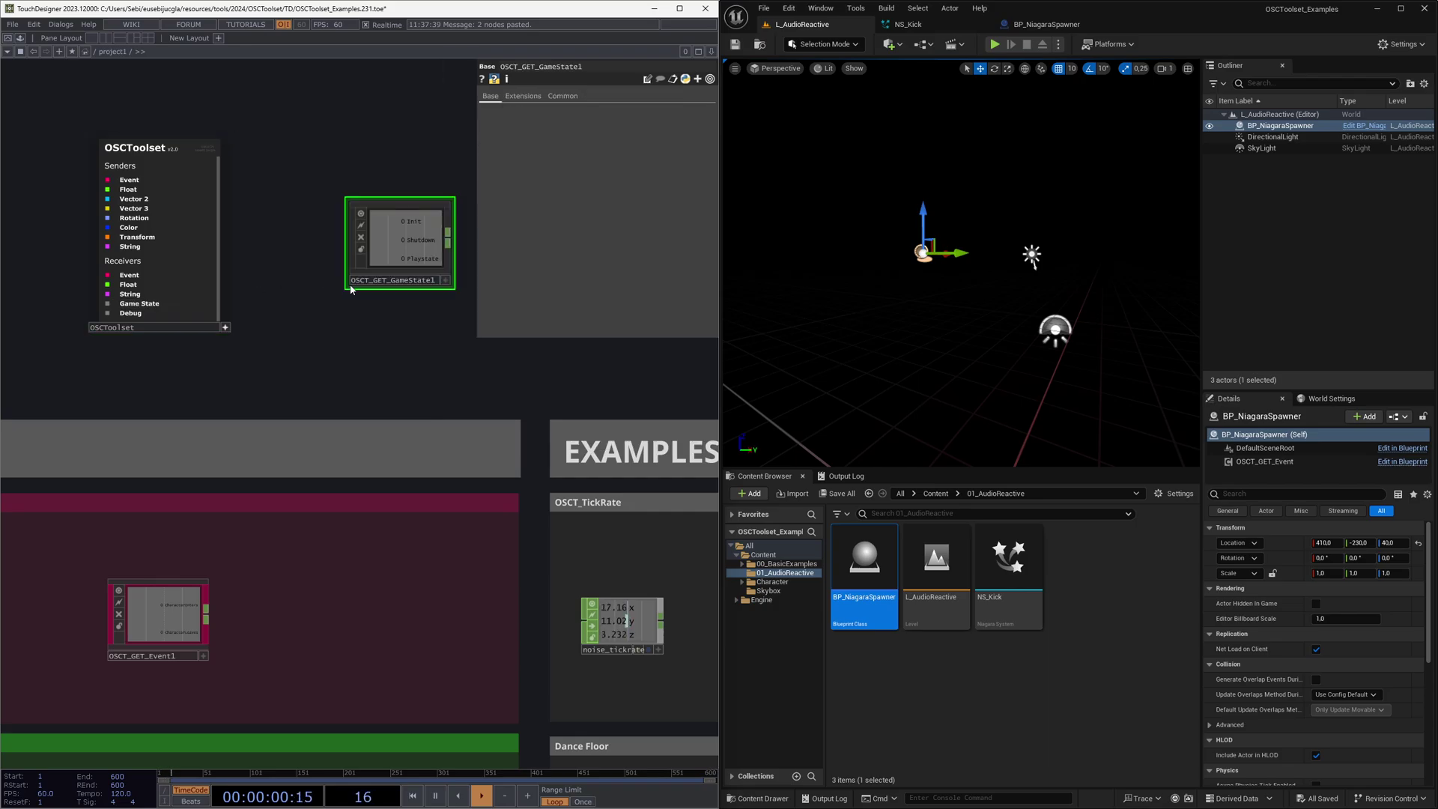
- Move the OSCT_GET_GameState1 receiver from project1 into the AudioReactive network, placing it above audiofilein1
{"action": "key", "text": "Delete"}
{"action": "scroll", "coordinate": [292, 258], "scroll_direction": "down", "scroll_amount": 3}
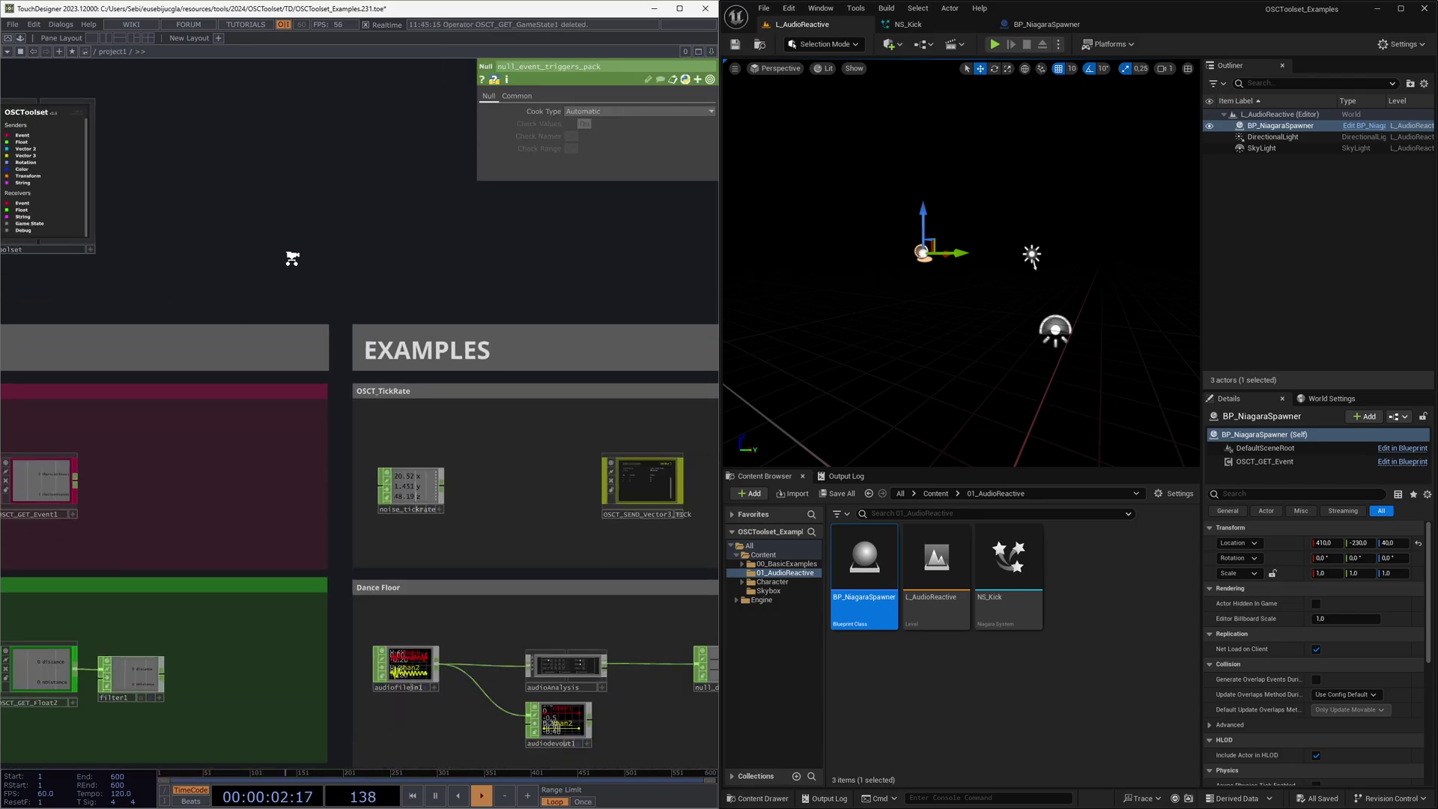
{"action": "scroll", "coordinate": [292, 259], "scroll_direction": "down", "scroll_amount": 3}
{"action": "scroll", "coordinate": [357, 587], "scroll_direction": "up", "scroll_amount": 8}
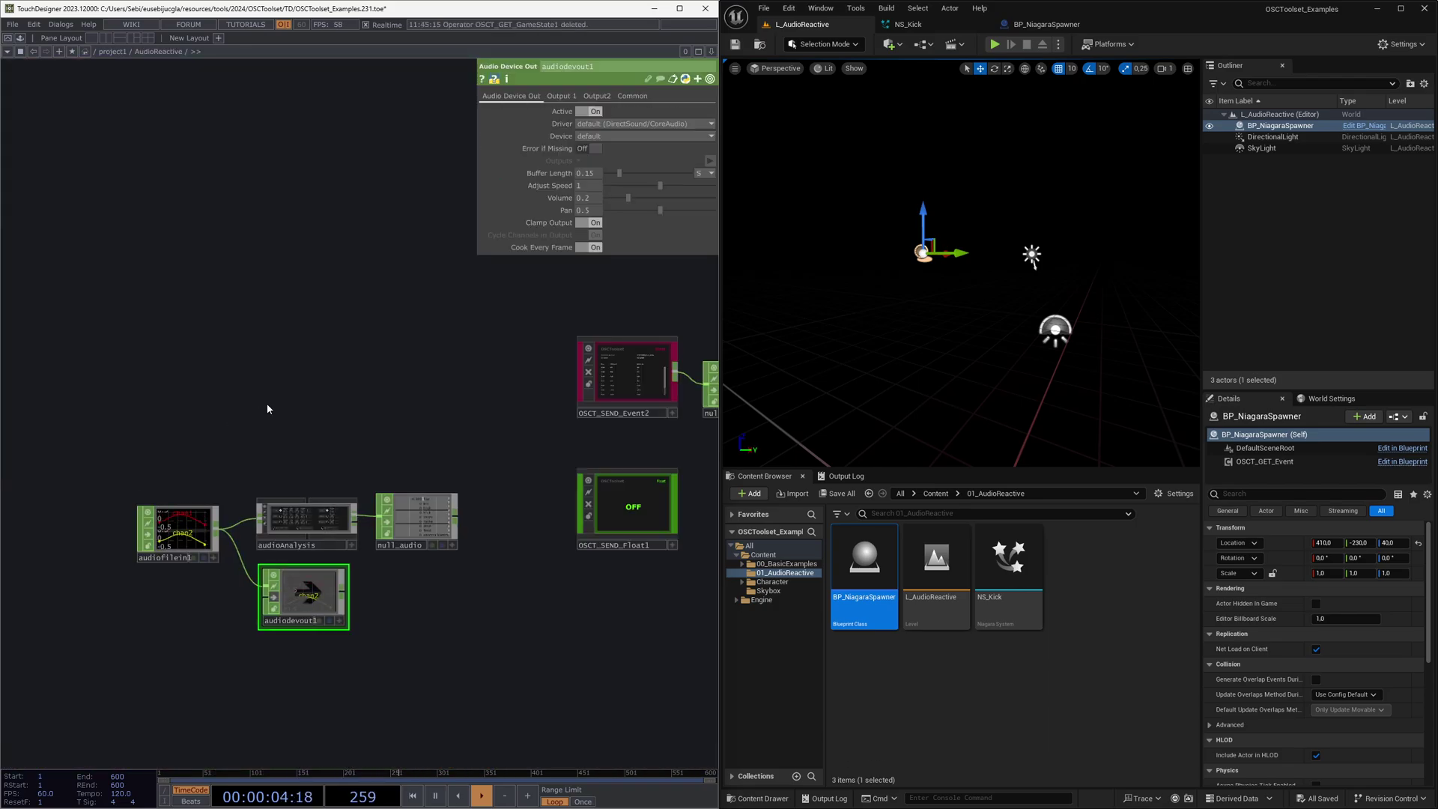
{"action": "key", "text": "ctrl+v"}
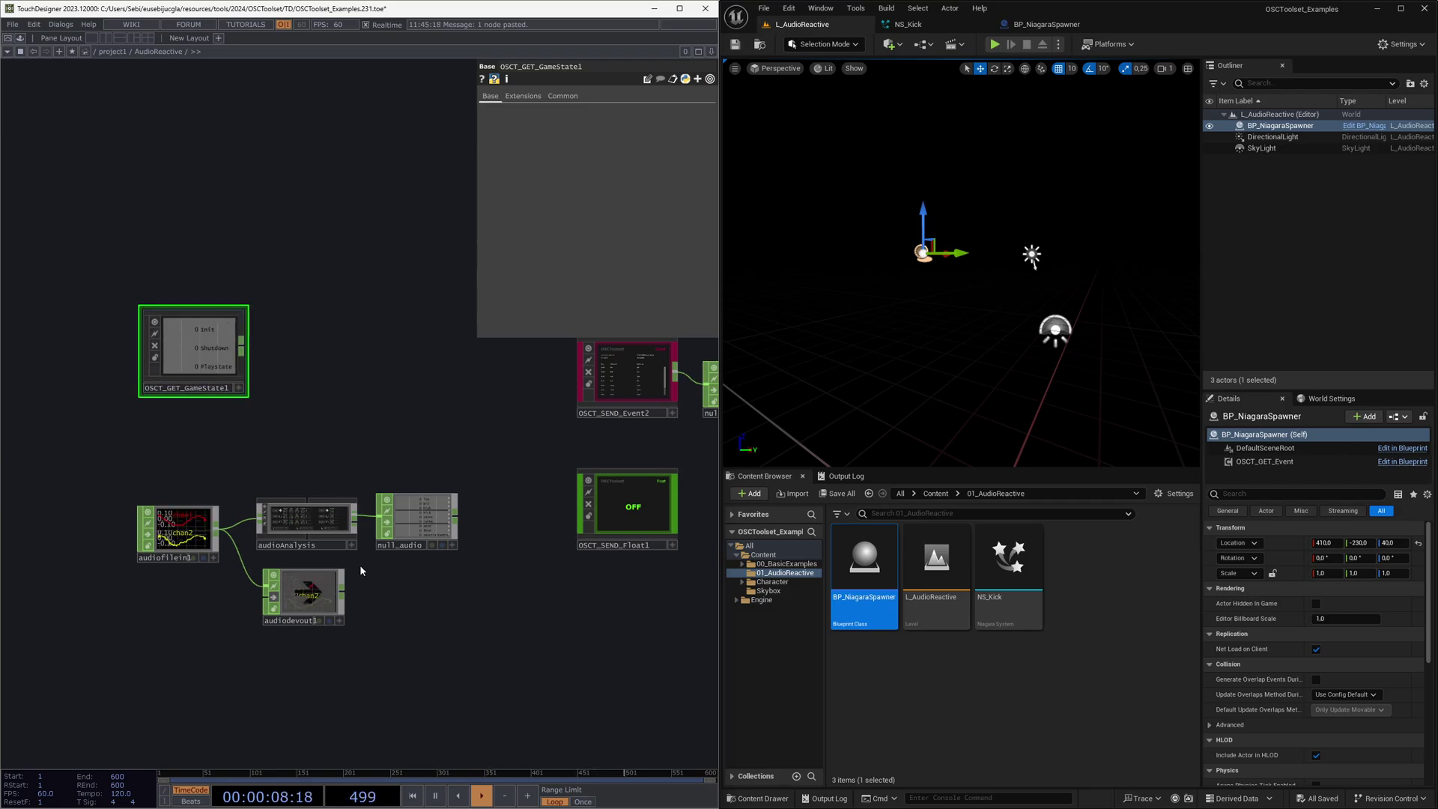
- Link the Init channel of OSCT_GET_GameState1 to audiofilein1's Cue Pulse and its Playstate channel to the Play parameter
{"action": "left_click", "coordinate": [195, 534]}
{"action": "left_click_drag", "start_coordinate": [194, 415], "coordinate": [270, 406]}
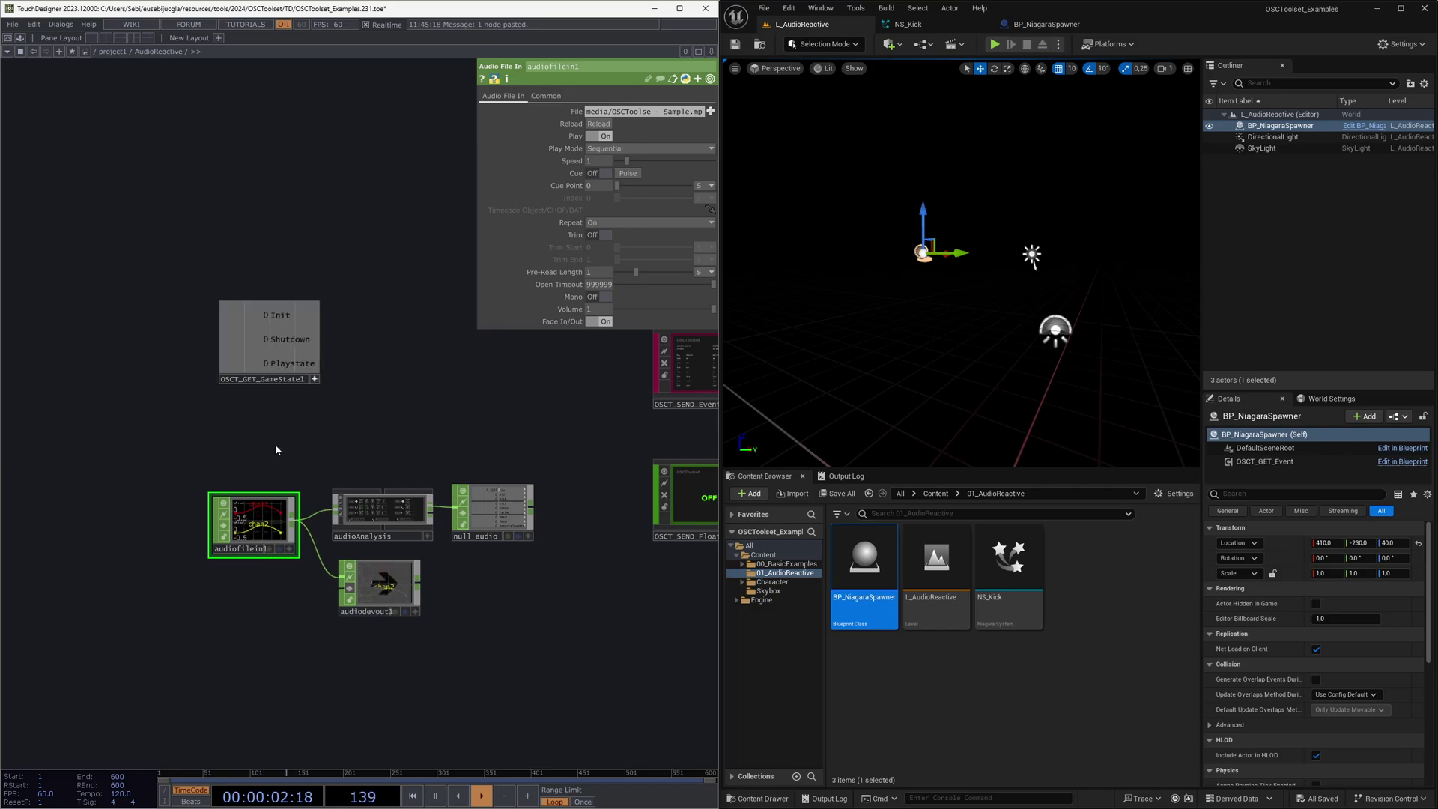
{"action": "scroll", "coordinate": [281, 450], "scroll_direction": "up", "scroll_amount": 4}
{"action": "left_click_drag", "start_coordinate": [291, 299], "coordinate": [629, 175]}
{"action": "left_click", "coordinate": [653, 171]}
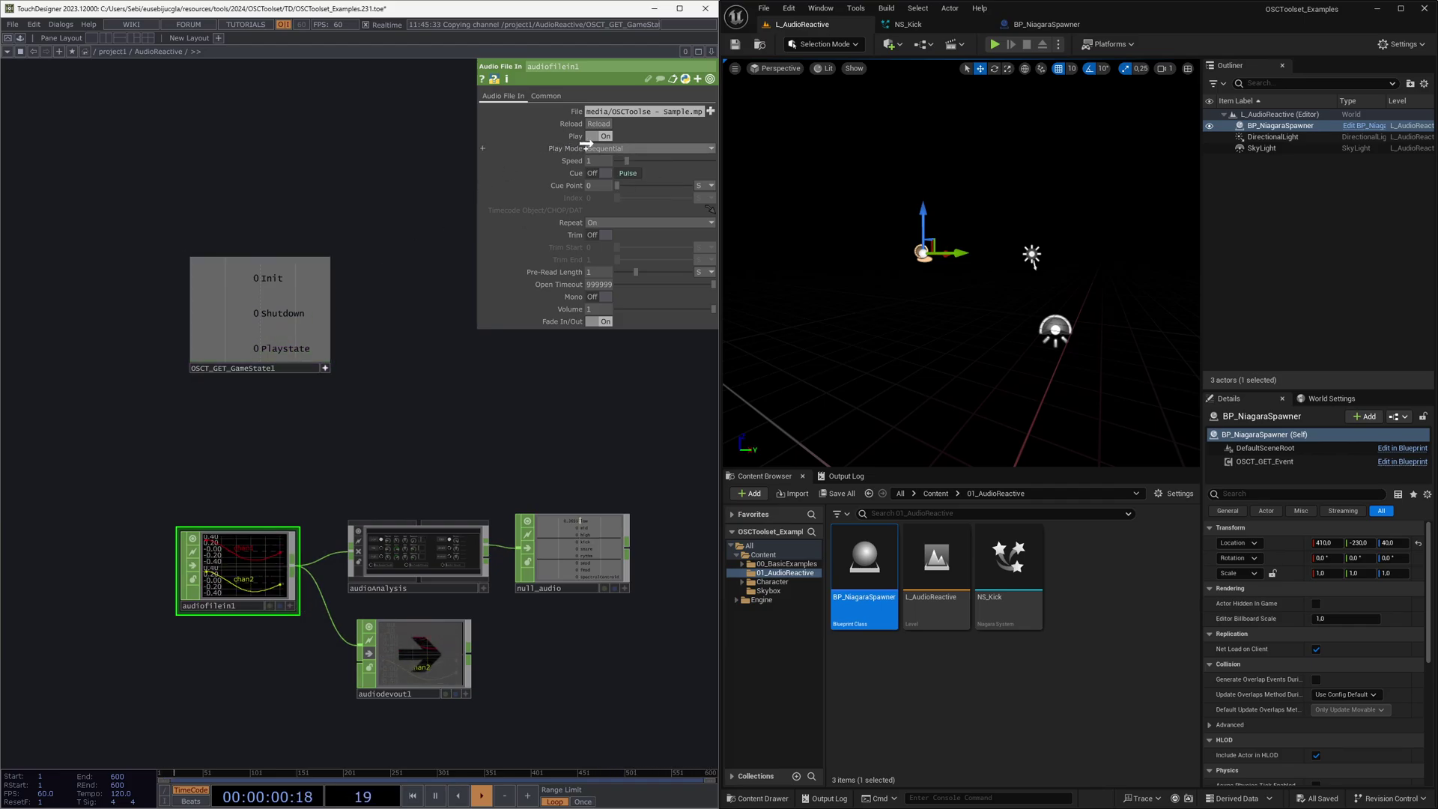
- Remove the bypass from audiodevout1 and move OSCT_GET_GameState1 closer to audiofilein1
{"action": "left_click", "coordinate": [415, 677]}
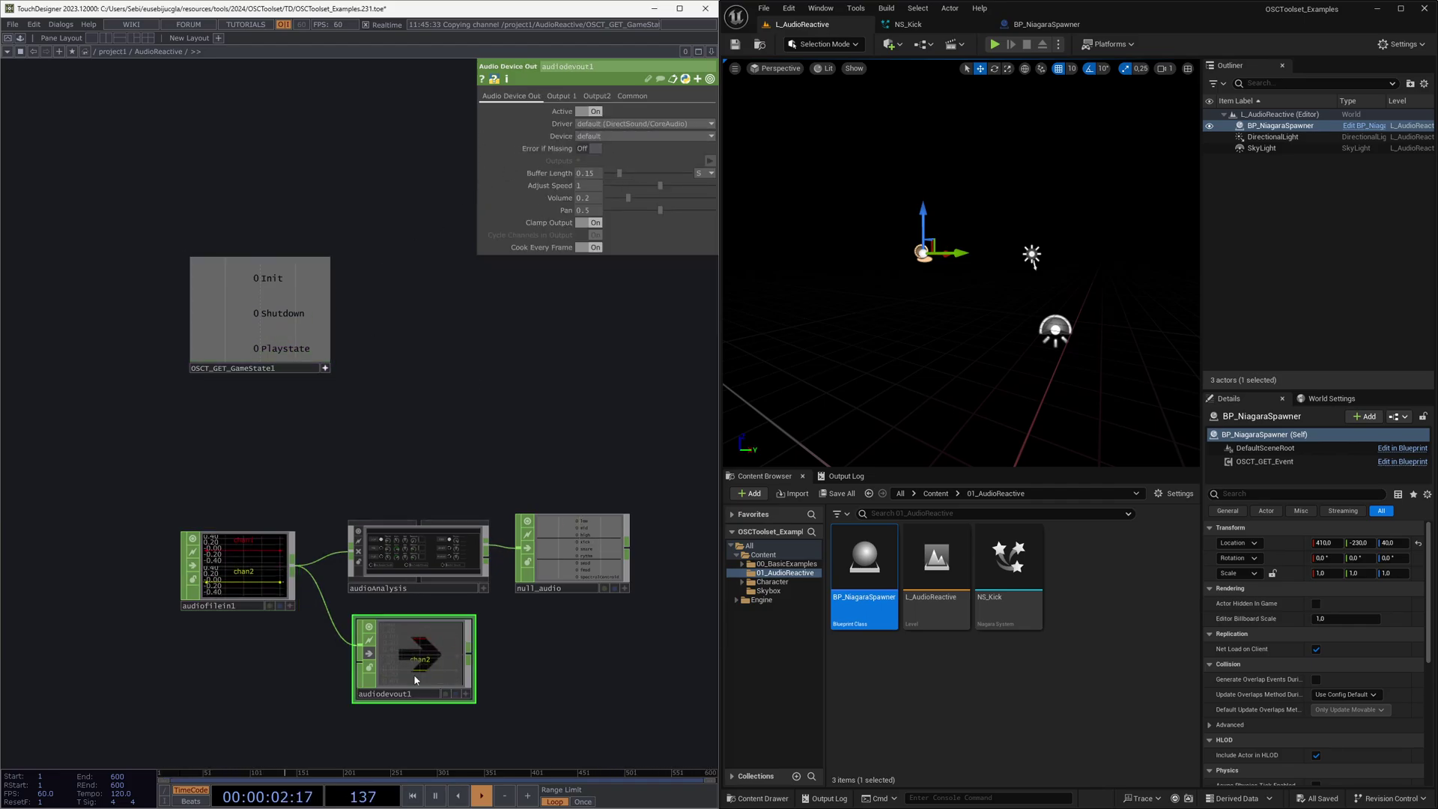
{"action": "left_click_drag", "start_coordinate": [515, 683], "coordinate": [477, 674]}
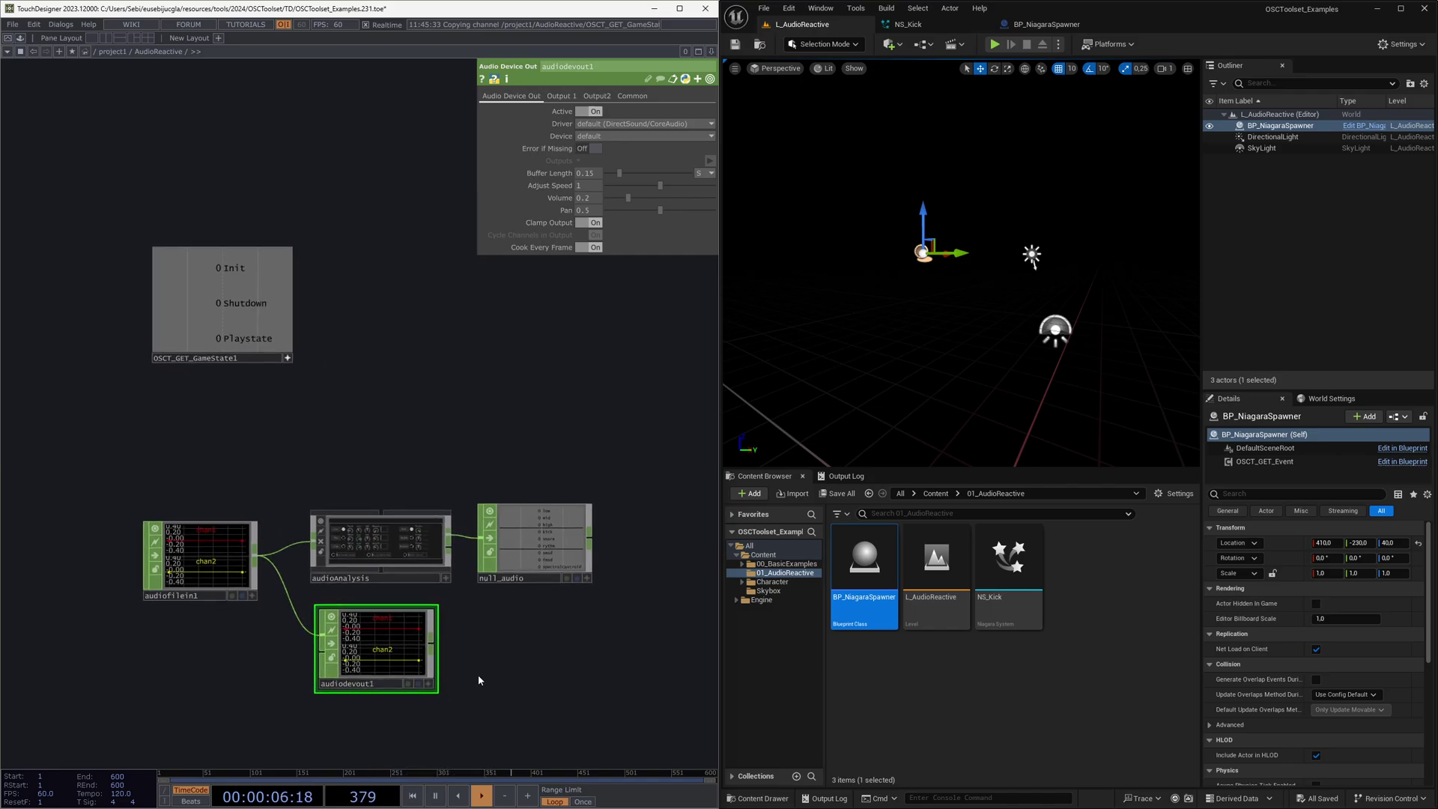
{"action": "left_click", "coordinate": [950, 161]}
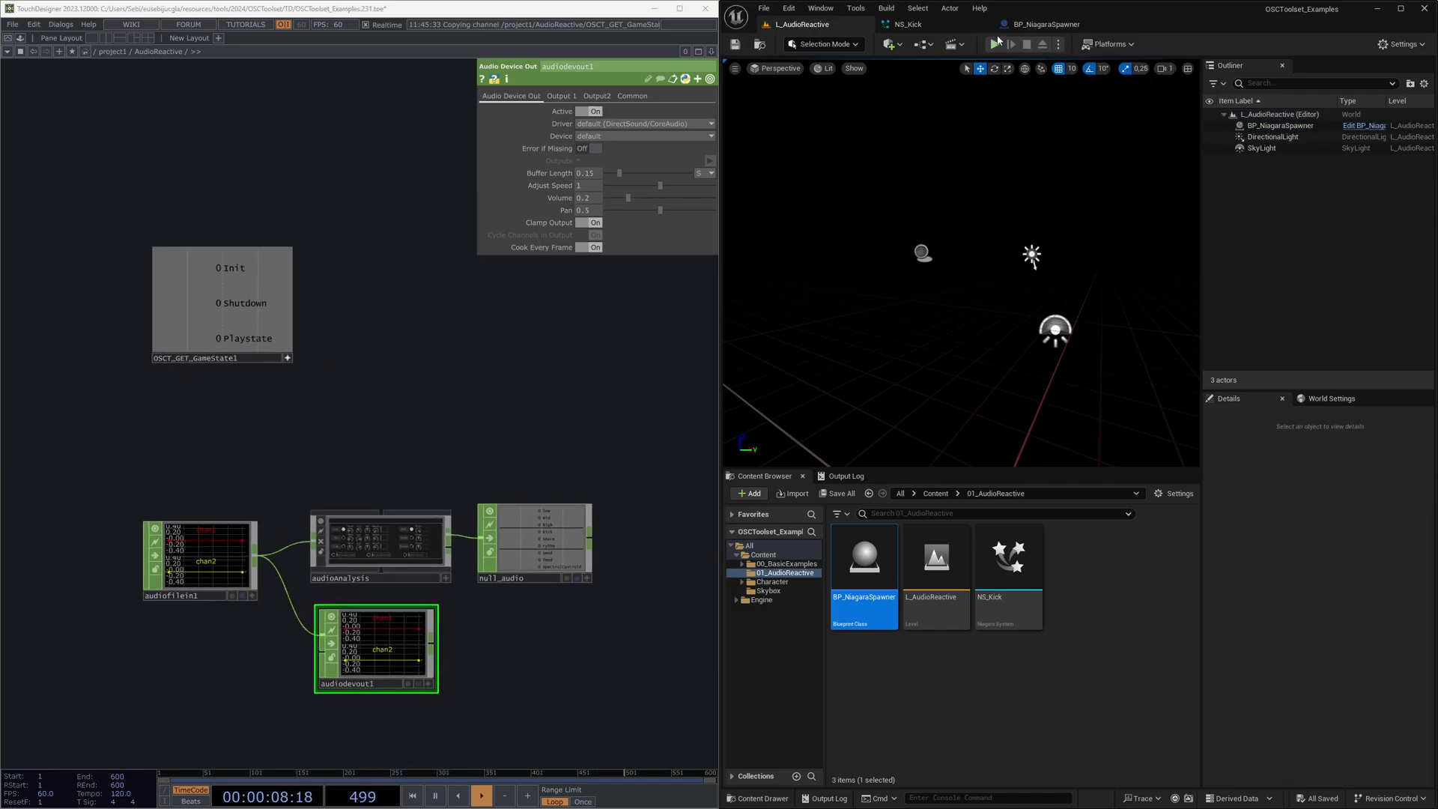
{"action": "left_click_drag", "start_coordinate": [291, 358], "coordinate": [232, 435]}
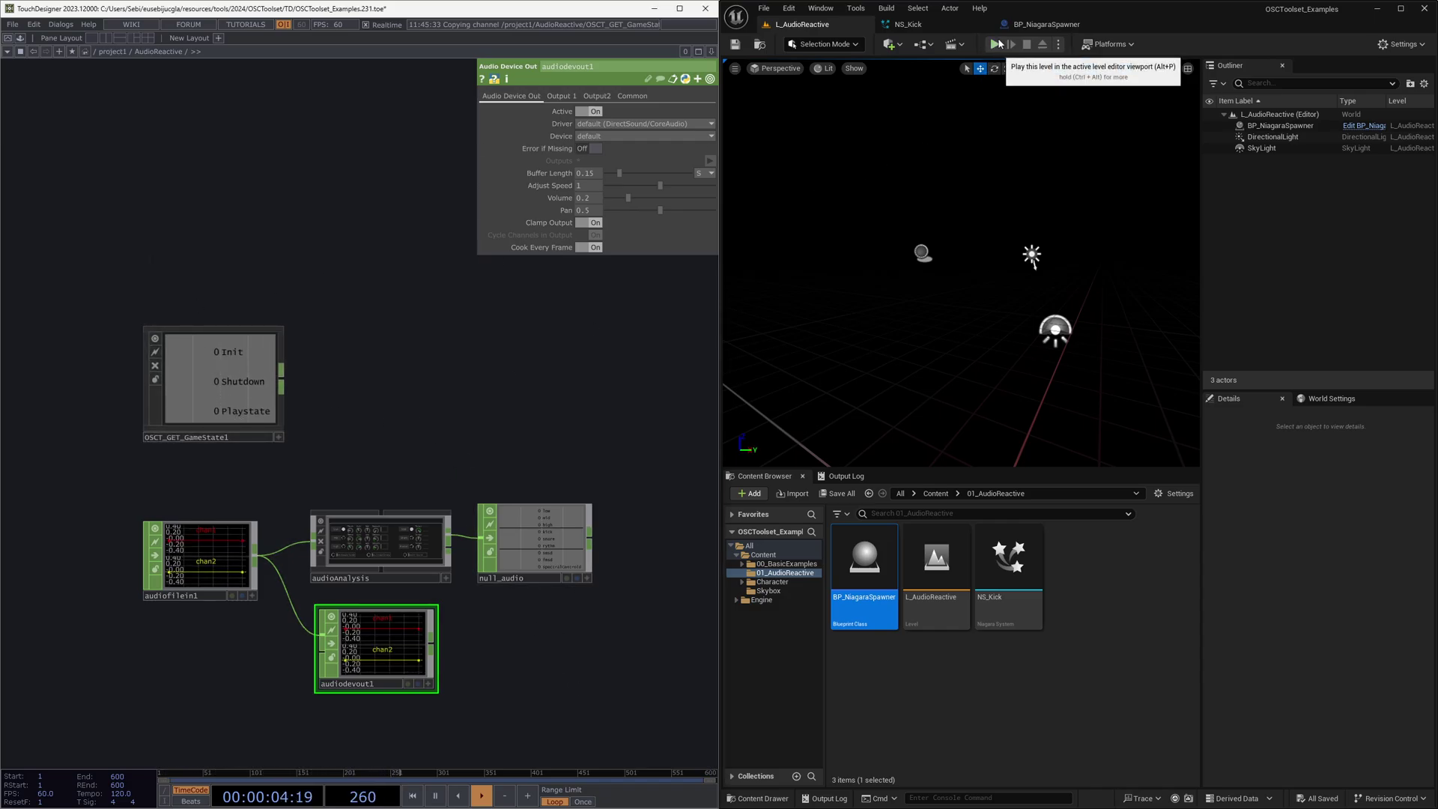
- Play the L_AudioReactive level in Unreal to check that audiofilein1 follows the game state, and stop it
{"action": "left_click", "coordinate": [946, 724]}
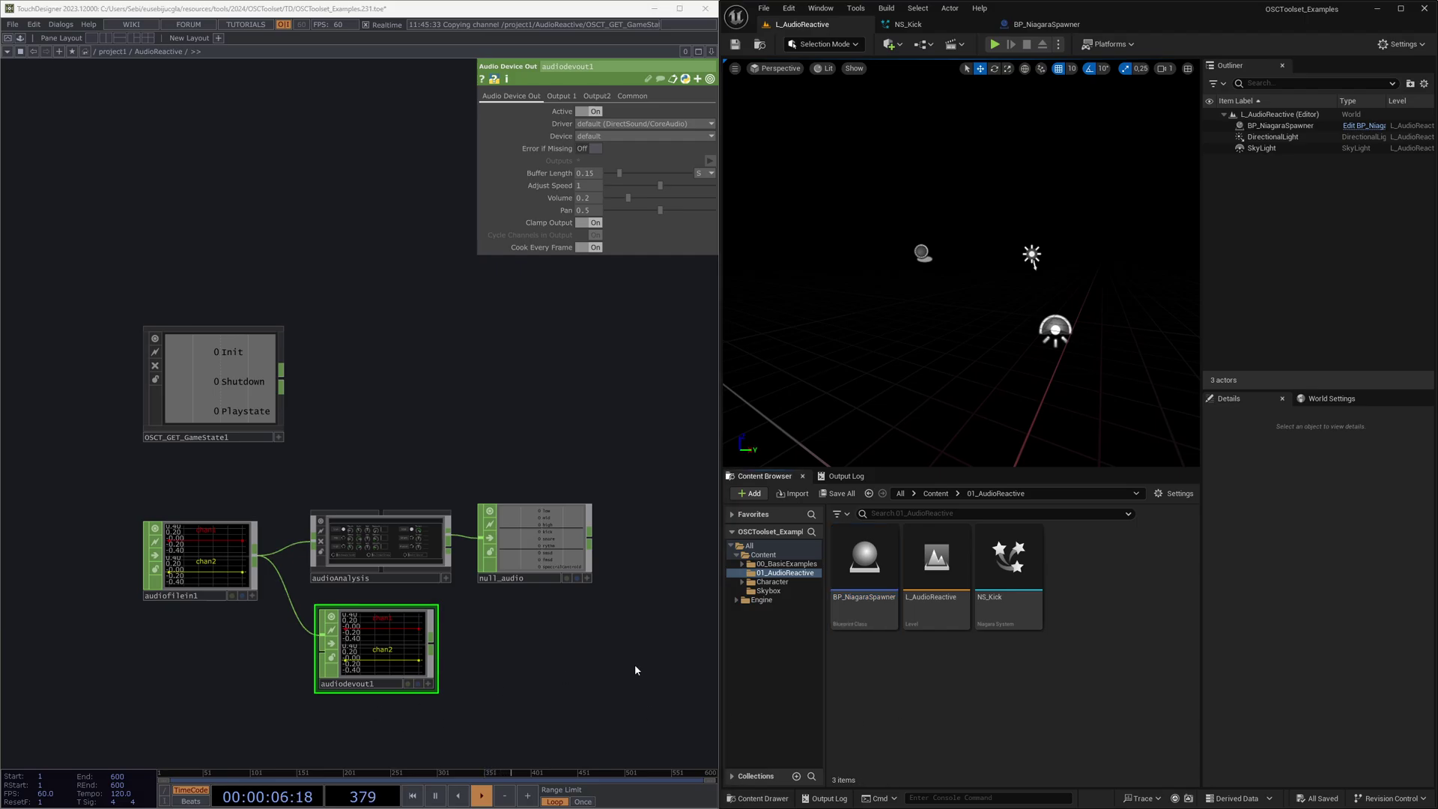
{"action": "left_click", "coordinate": [995, 45]}
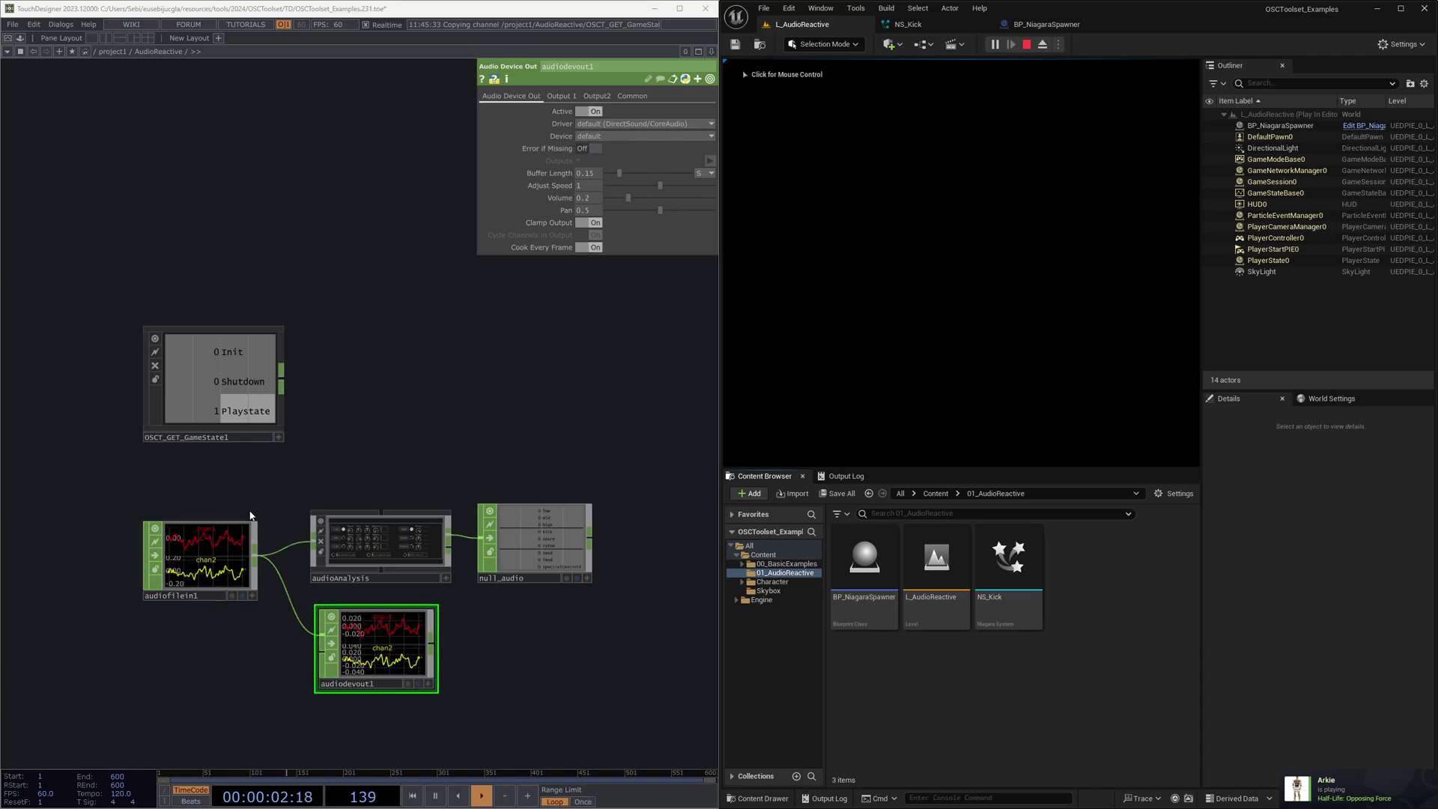
{"action": "left_click", "coordinate": [1026, 46]}
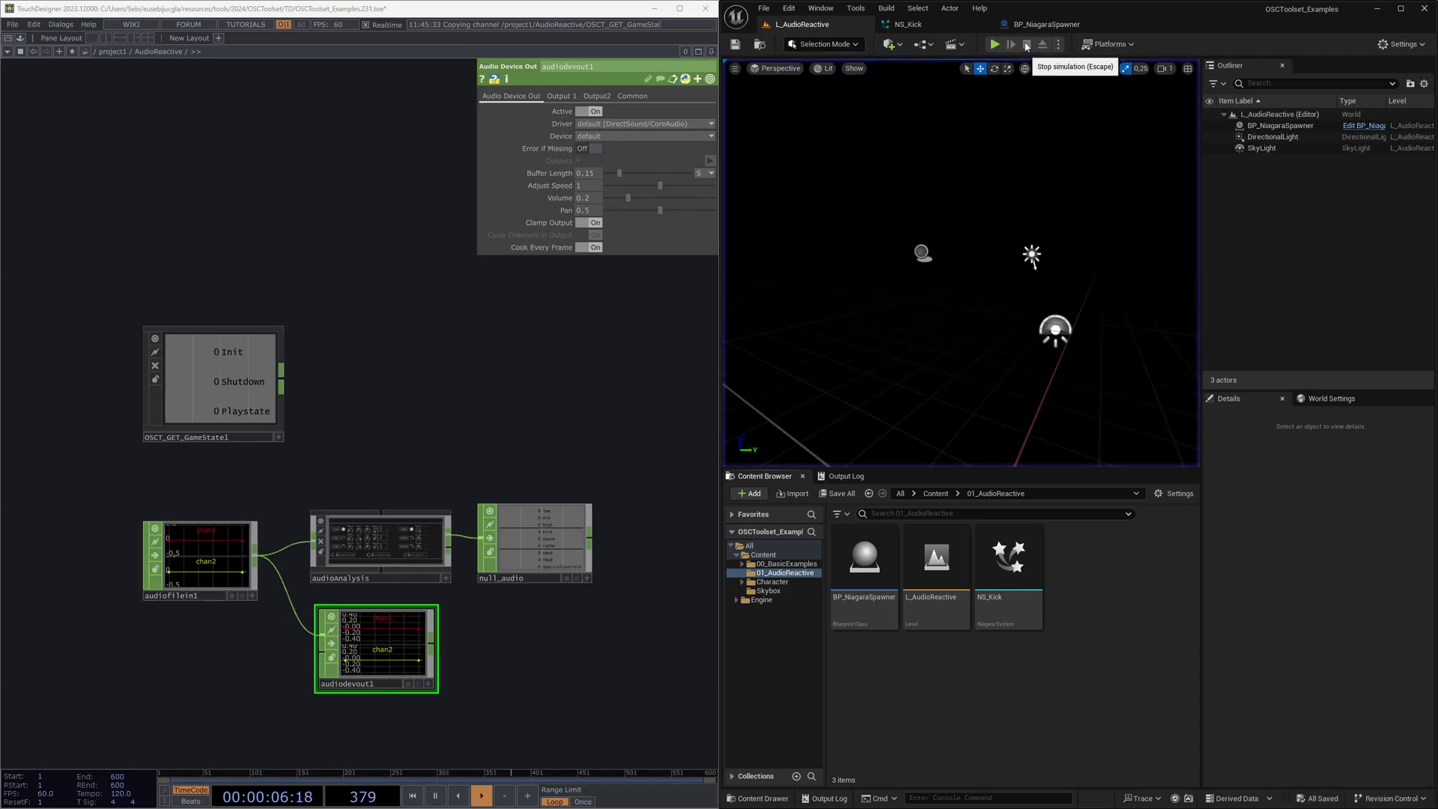
- Set audiofilein1's Cue Point to 0.2 with its unit as %
{"action": "left_click", "coordinate": [216, 566]}
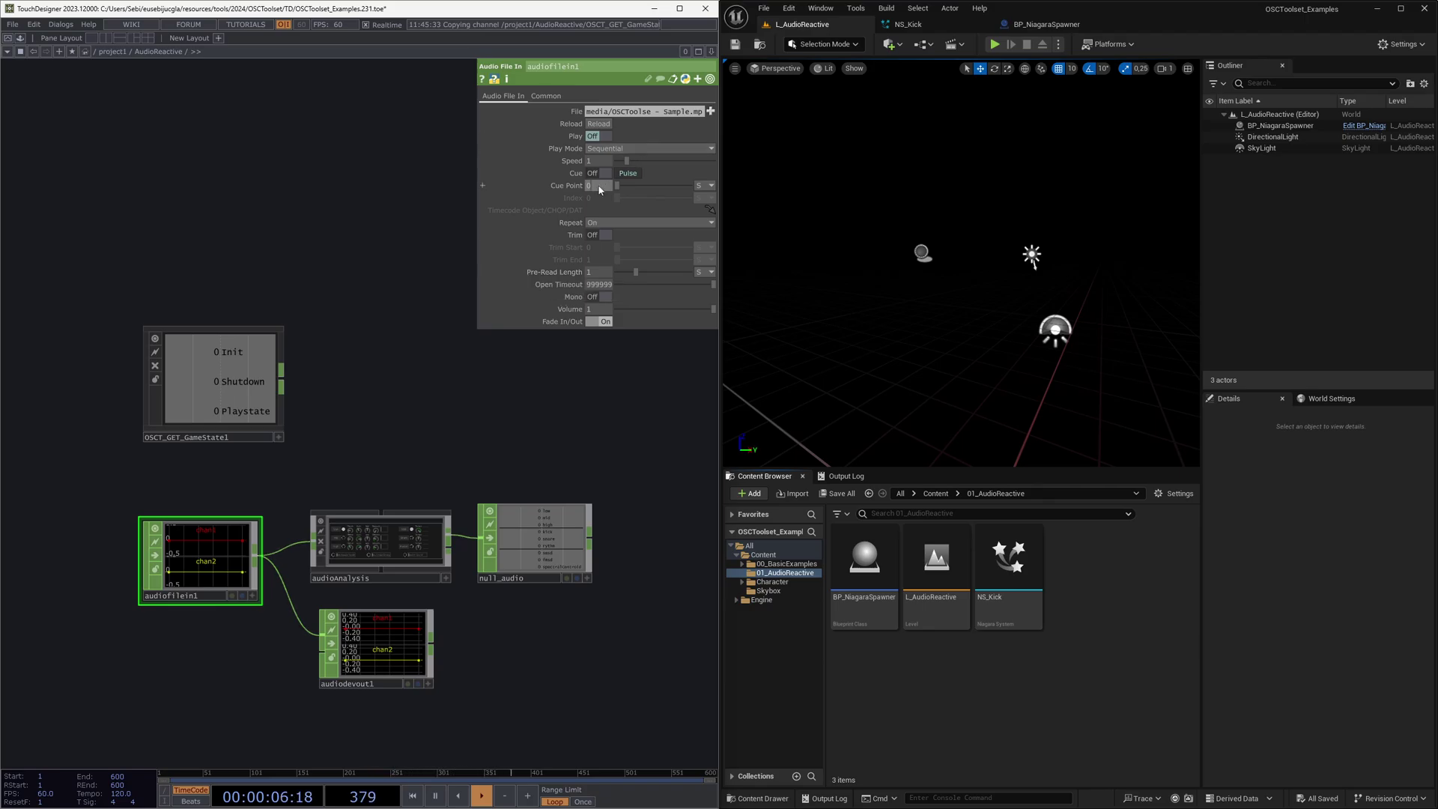
{"action": "left_click", "coordinate": [563, 186]}
{"action": "left_click", "coordinate": [709, 185]}
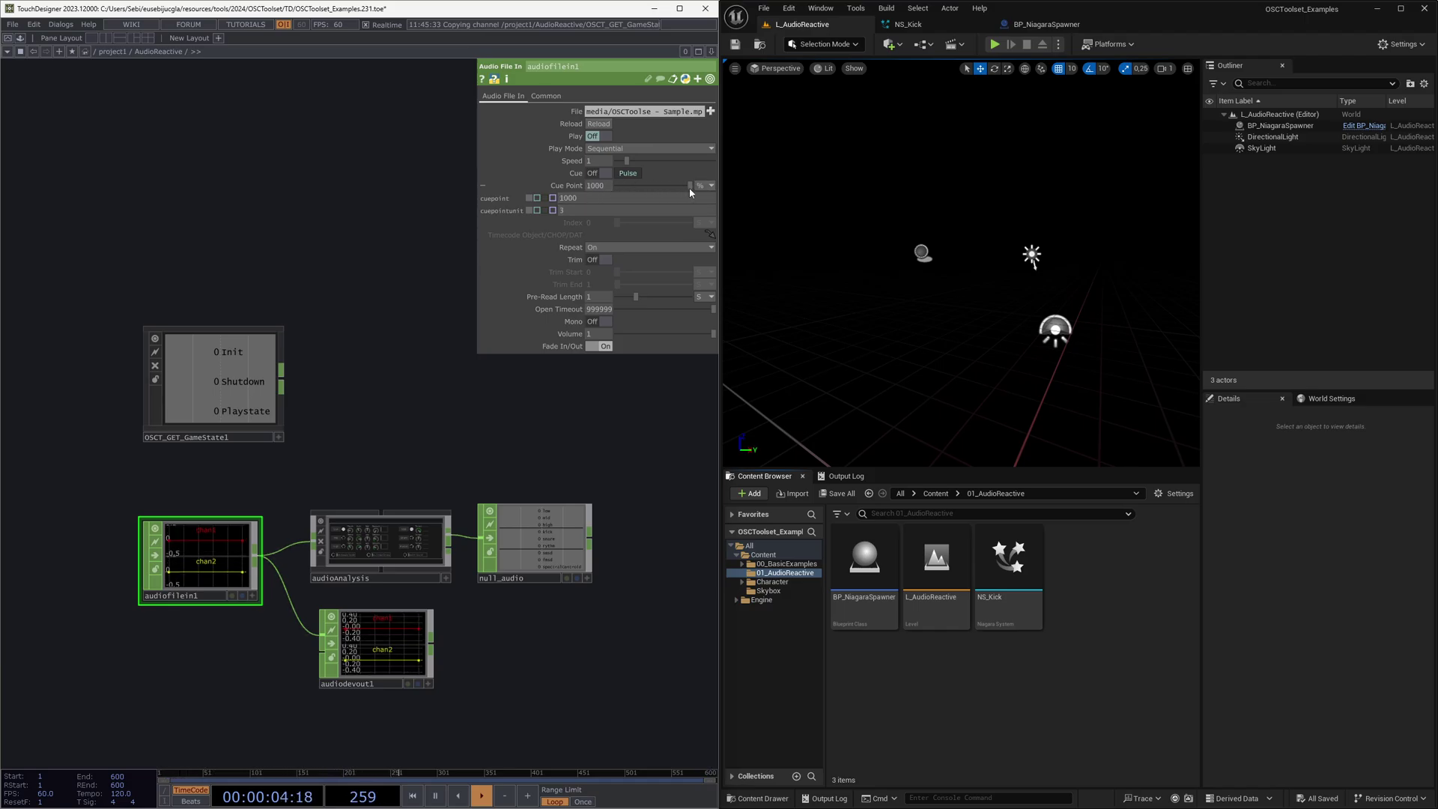
{"action": "type", "text": "1"}
{"action": "key", "text": "Return"}
{"action": "left_click", "coordinate": [564, 188]}
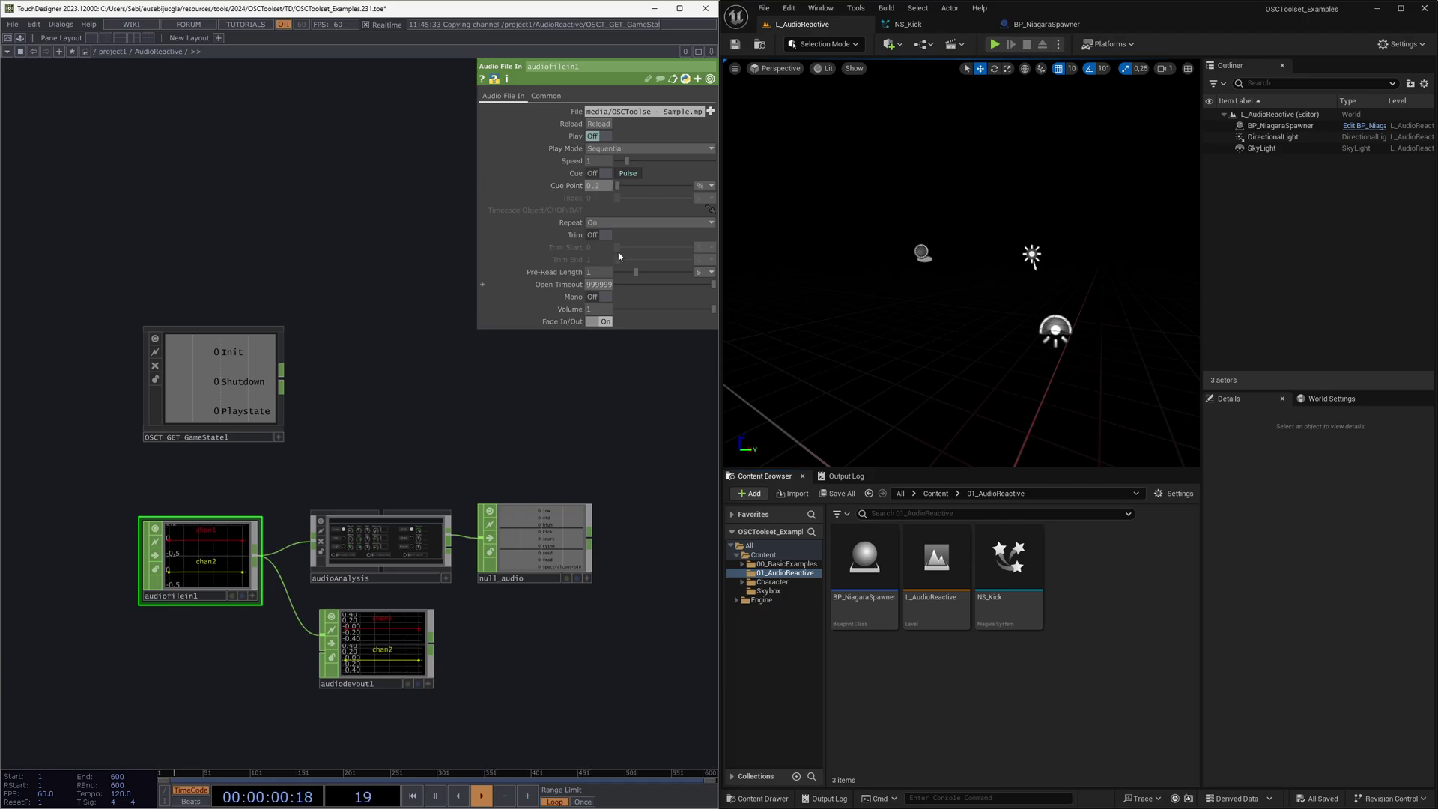
- Play the Unreal level to test the audio starting from the new cue point, and stop it
{"action": "middle_click_drag", "start_coordinate": [187, 549], "coordinate": [226, 497]}
{"action": "left_click", "coordinate": [994, 44]}
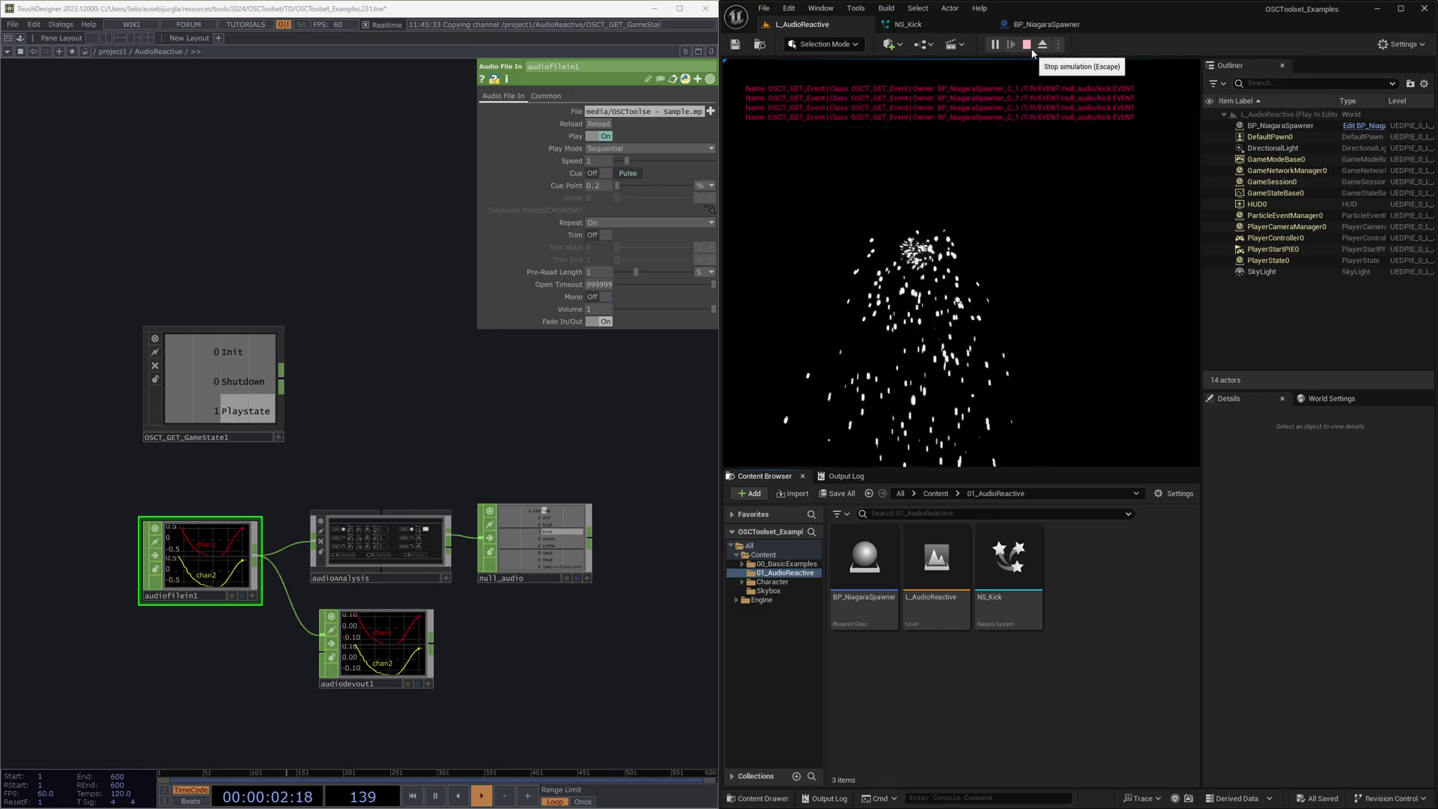
{"action": "left_click", "coordinate": [1028, 47]}
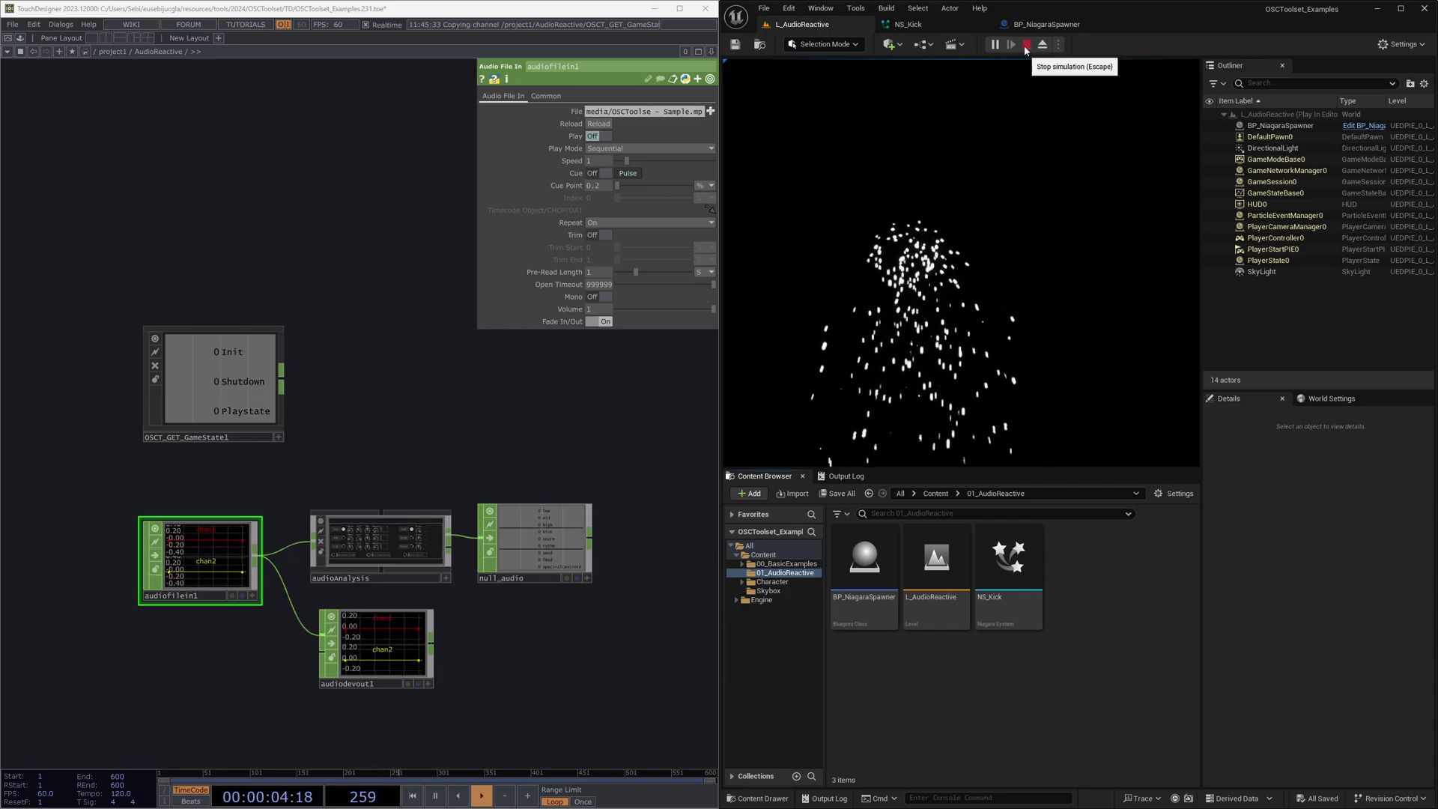
- Turn off Debug on BP_NiagaraSpawner's OSCT_GET_Event component, compile and save, and test-play the L_AudioReactive level
{"action": "left_click", "coordinate": [1039, 25]}
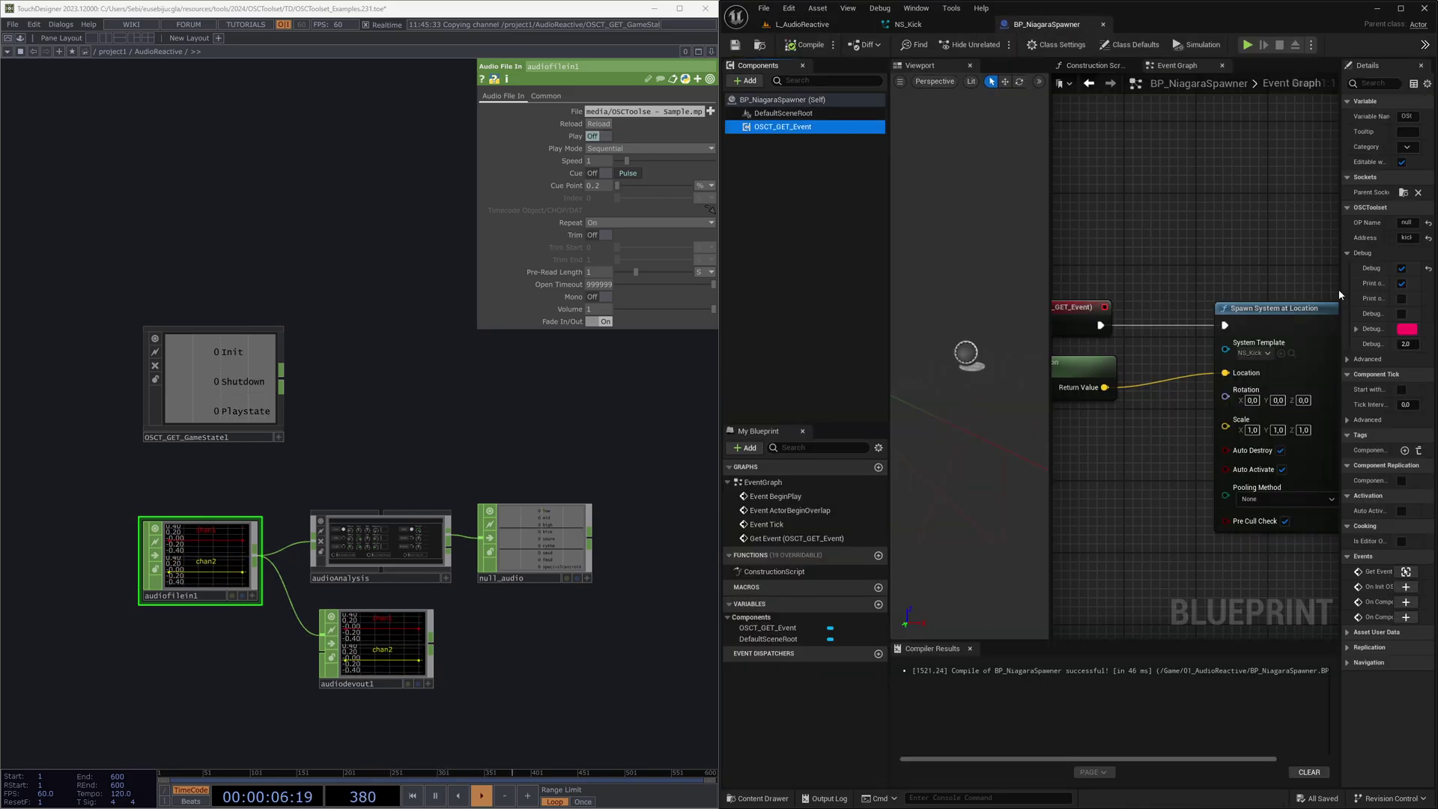
{"action": "left_click_drag", "start_coordinate": [1325, 291], "coordinate": [1249, 292]}
{"action": "left_click", "coordinate": [1365, 268]}
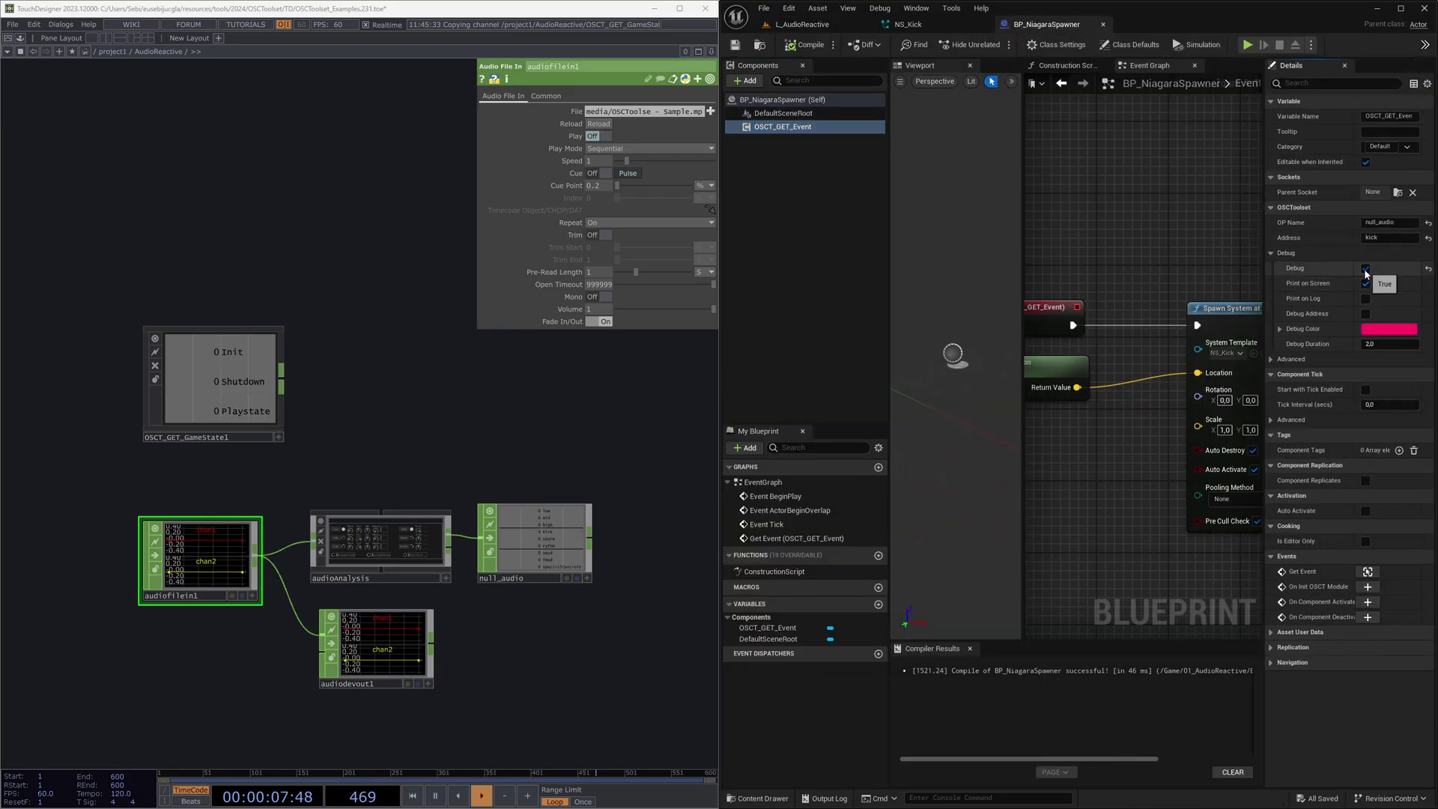
{"action": "left_click", "coordinate": [790, 47]}
{"action": "left_click", "coordinate": [735, 45]}
{"action": "left_click", "coordinate": [802, 24]}
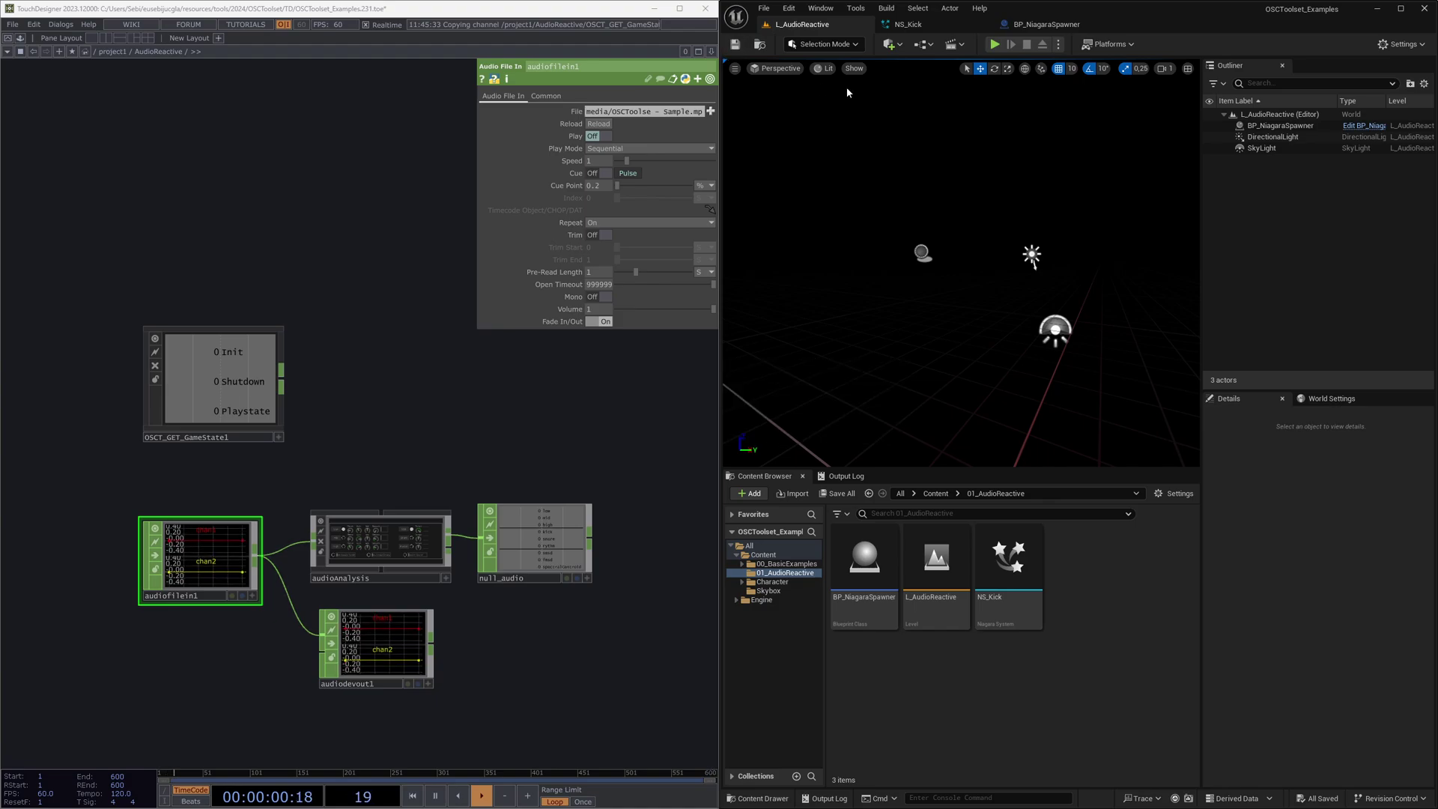
{"action": "left_click", "coordinate": [995, 47]}
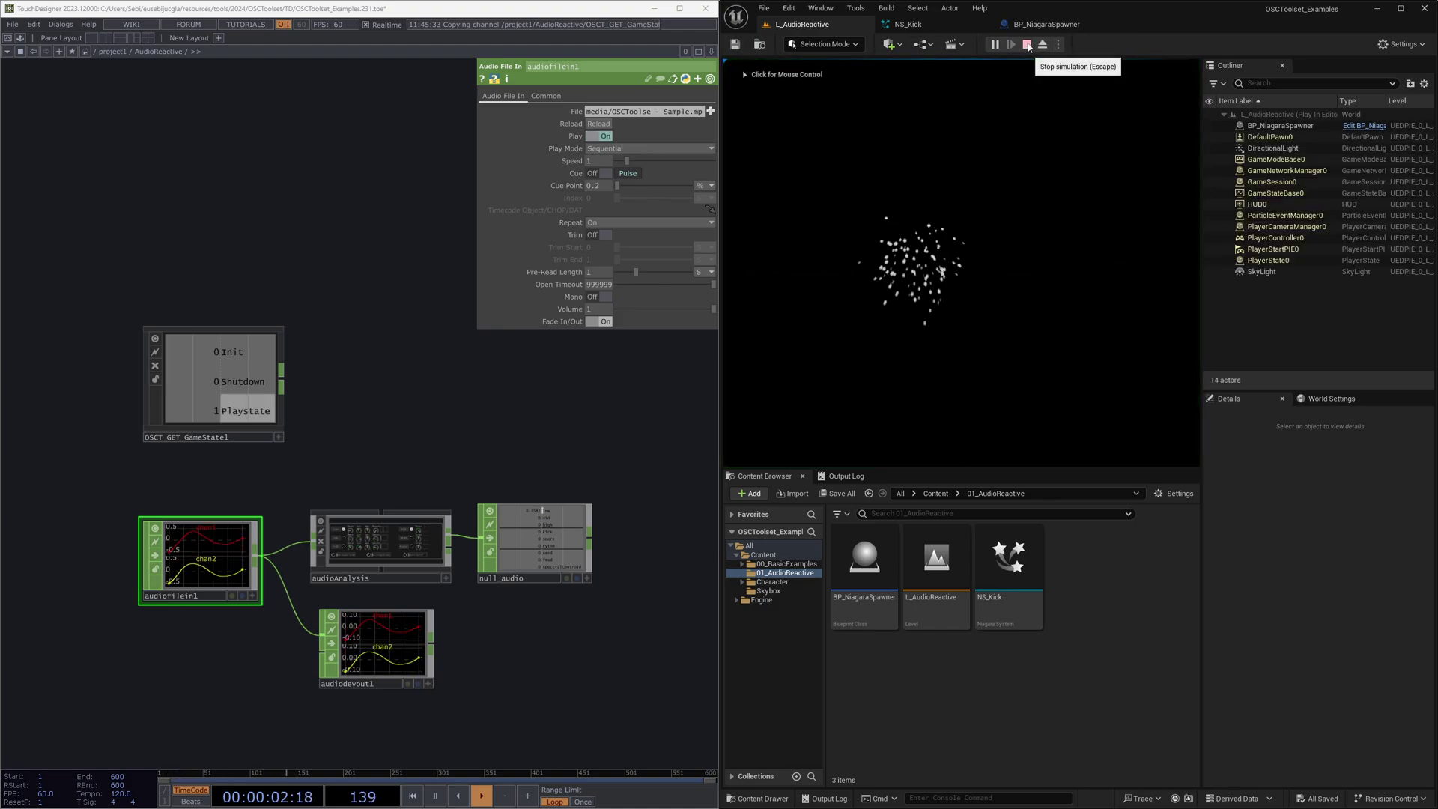
{"action": "left_click", "coordinate": [1027, 45]}
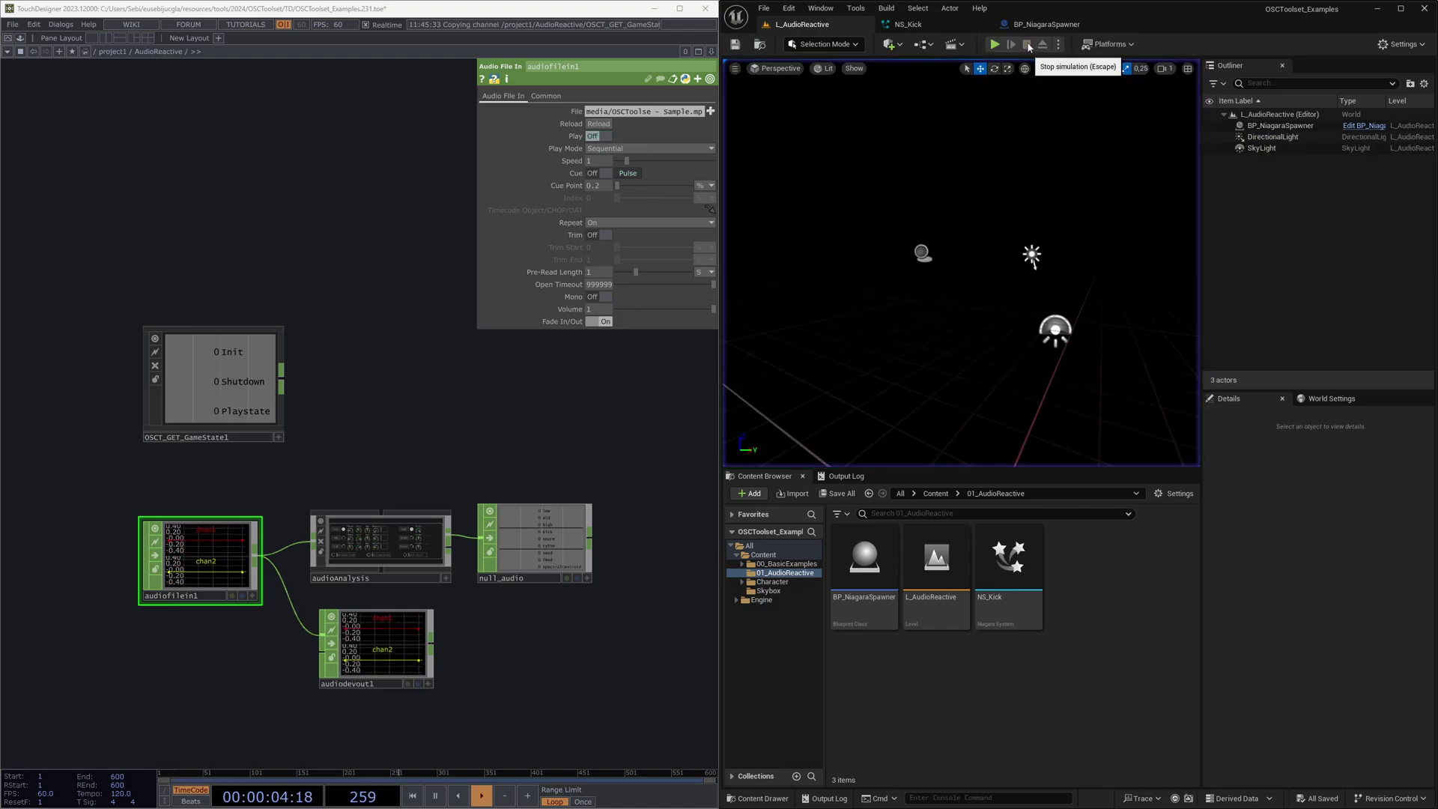
- Align audioAnalysis and null_audio with audiofilein1, shift audiodevout1 down with them, and bypass audiodevout1
{"action": "left_click_drag", "start_coordinate": [549, 599], "coordinate": [351, 478]}
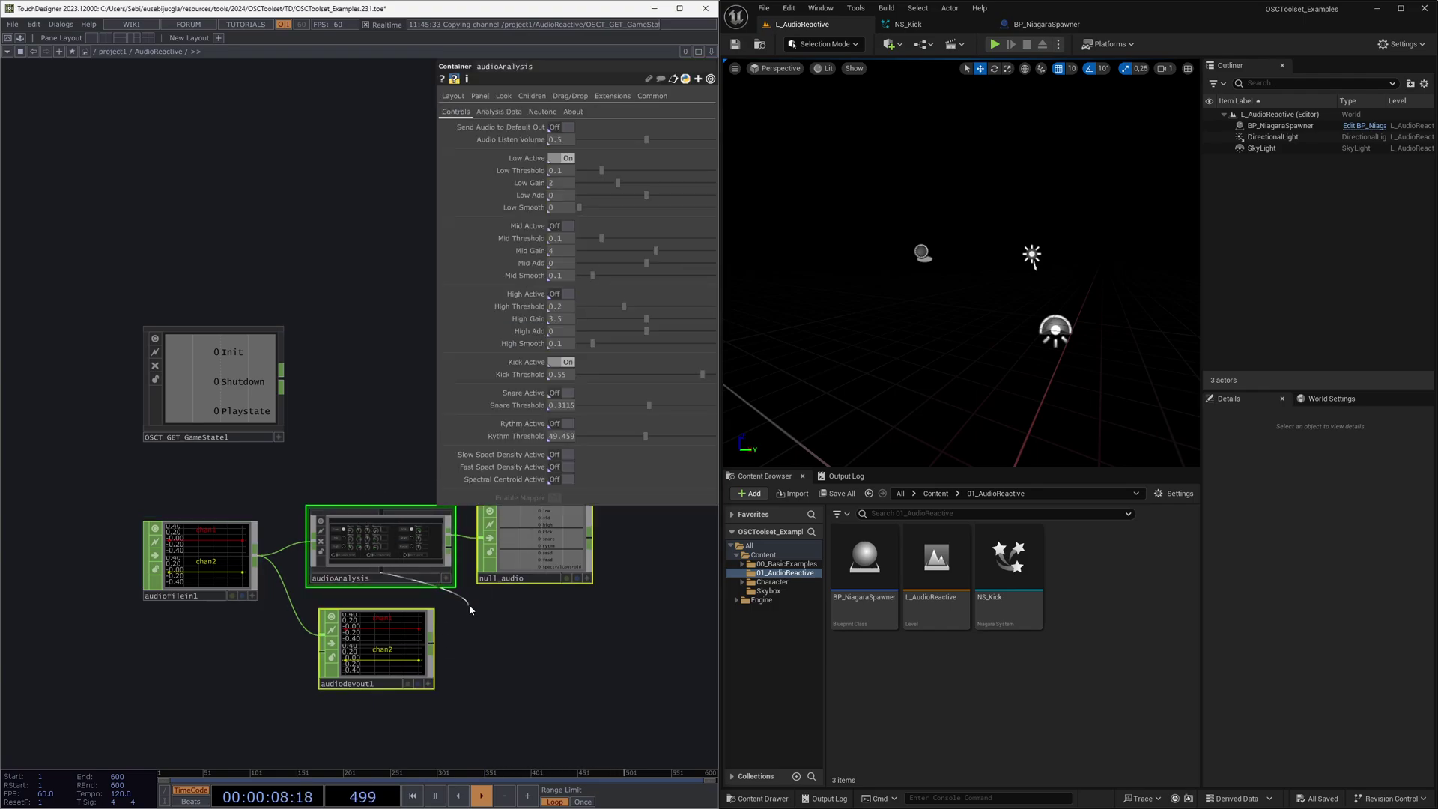
{"action": "left_click_drag", "start_coordinate": [414, 558], "coordinate": [414, 574]}
{"action": "left_click", "coordinate": [395, 660]}
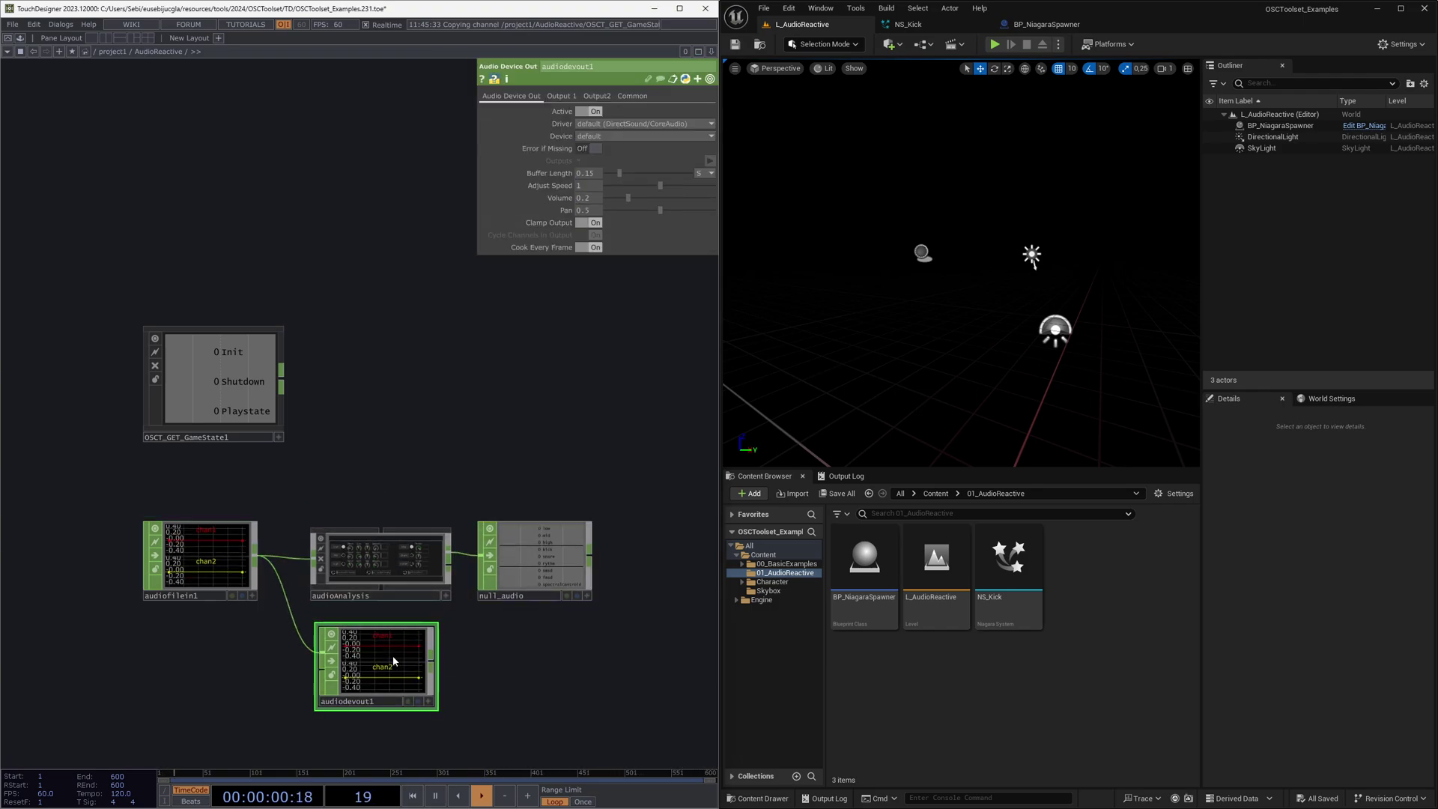
{"action": "left_click_drag", "start_coordinate": [219, 572], "coordinate": [227, 572]}
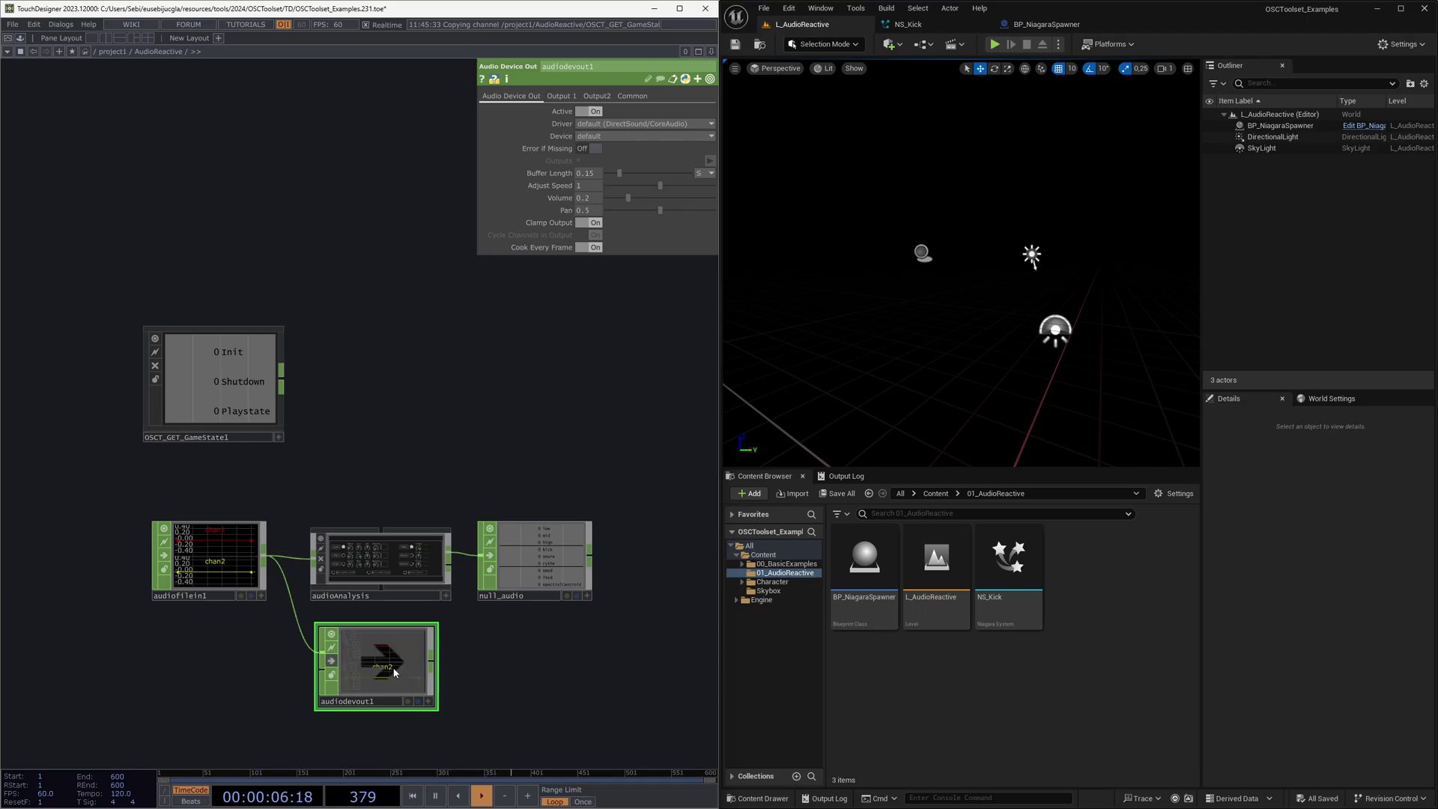
{"action": "left_click_drag", "start_coordinate": [559, 623], "coordinate": [490, 621]}
{"action": "right_click_drag", "start_coordinate": [622, 560], "coordinate": [199, 563]}
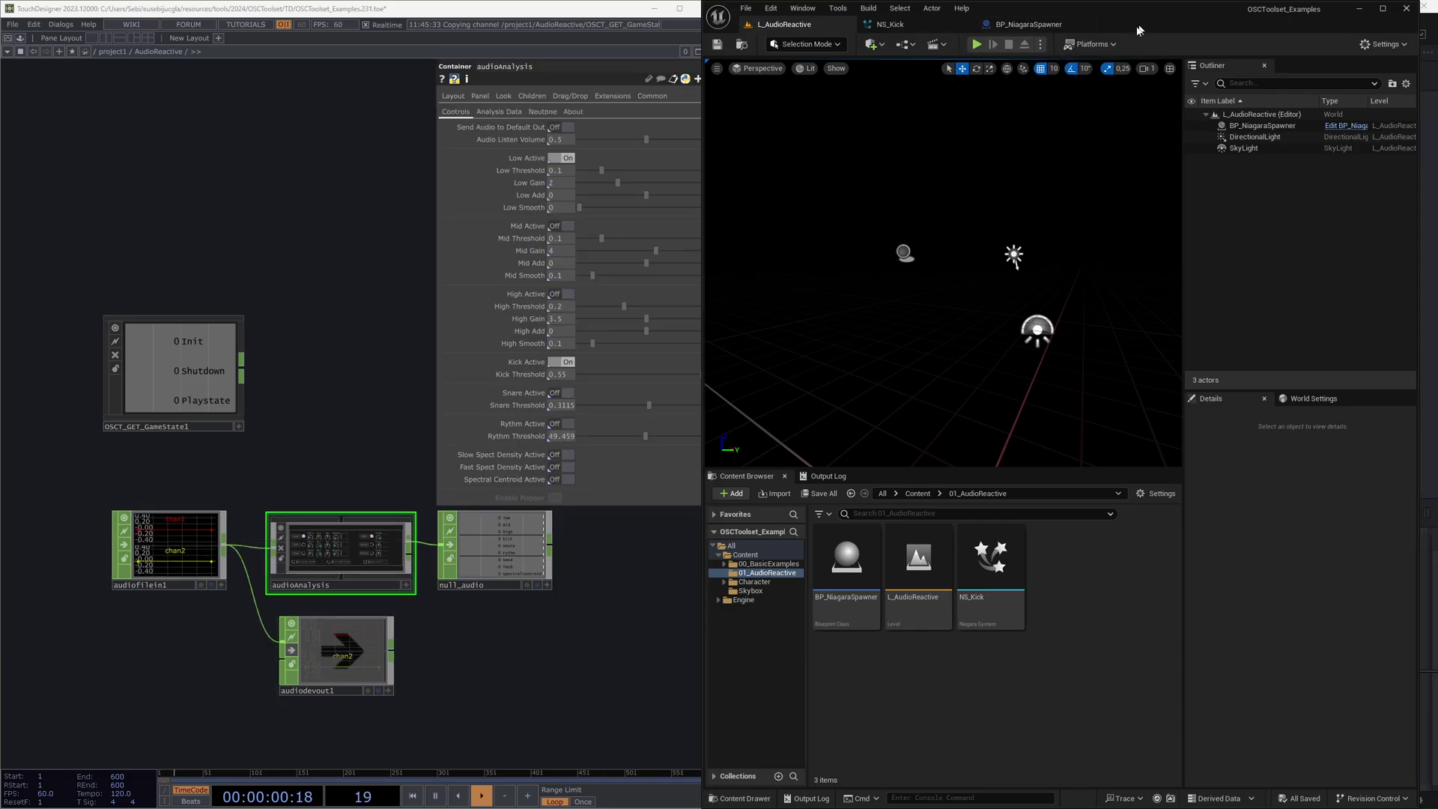
- Switch to Unreal Editor, maximize its window, and play the level to view the kick particles before stopping it
{"action": "double_click", "coordinate": [743, 30]}
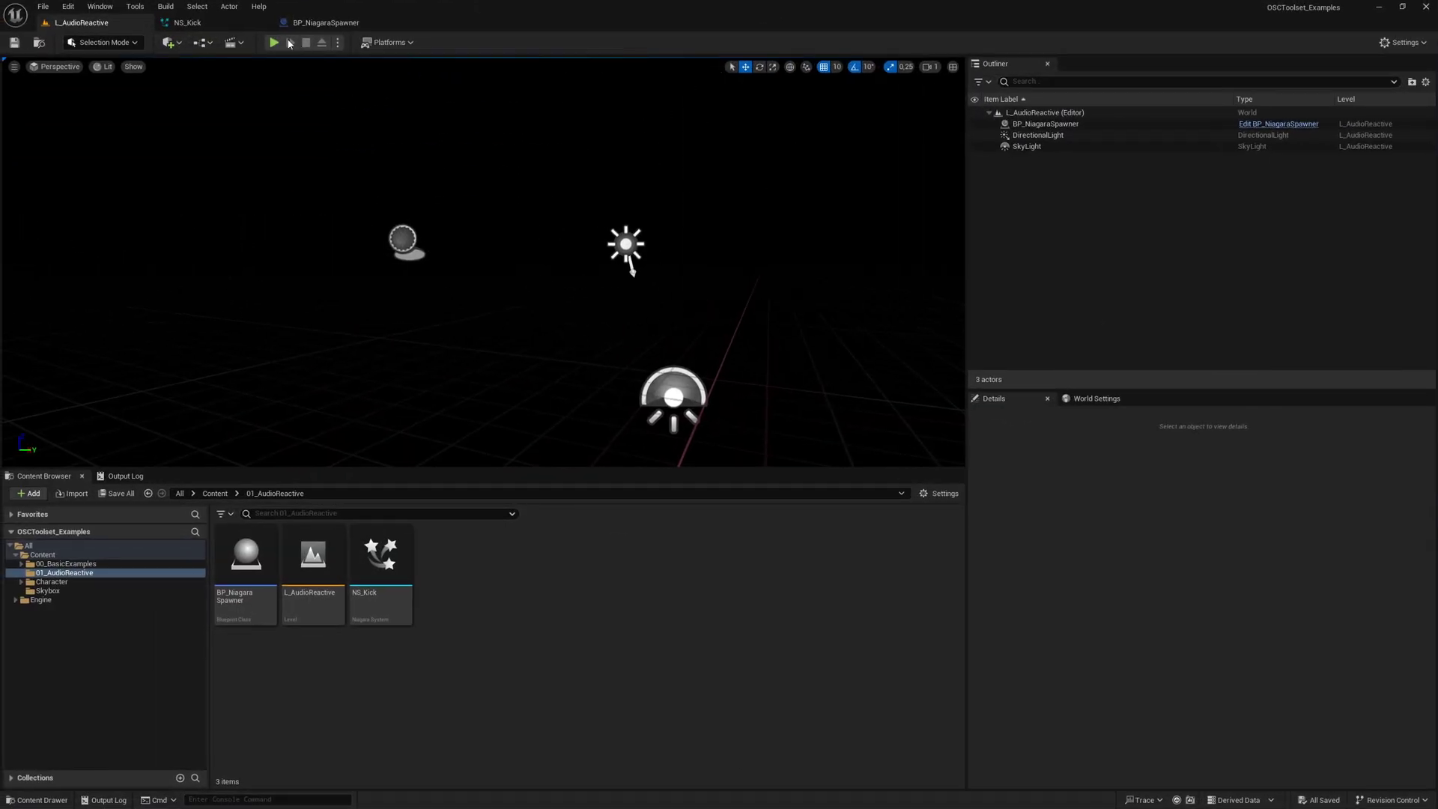
{"action": "left_click", "coordinate": [288, 43]}
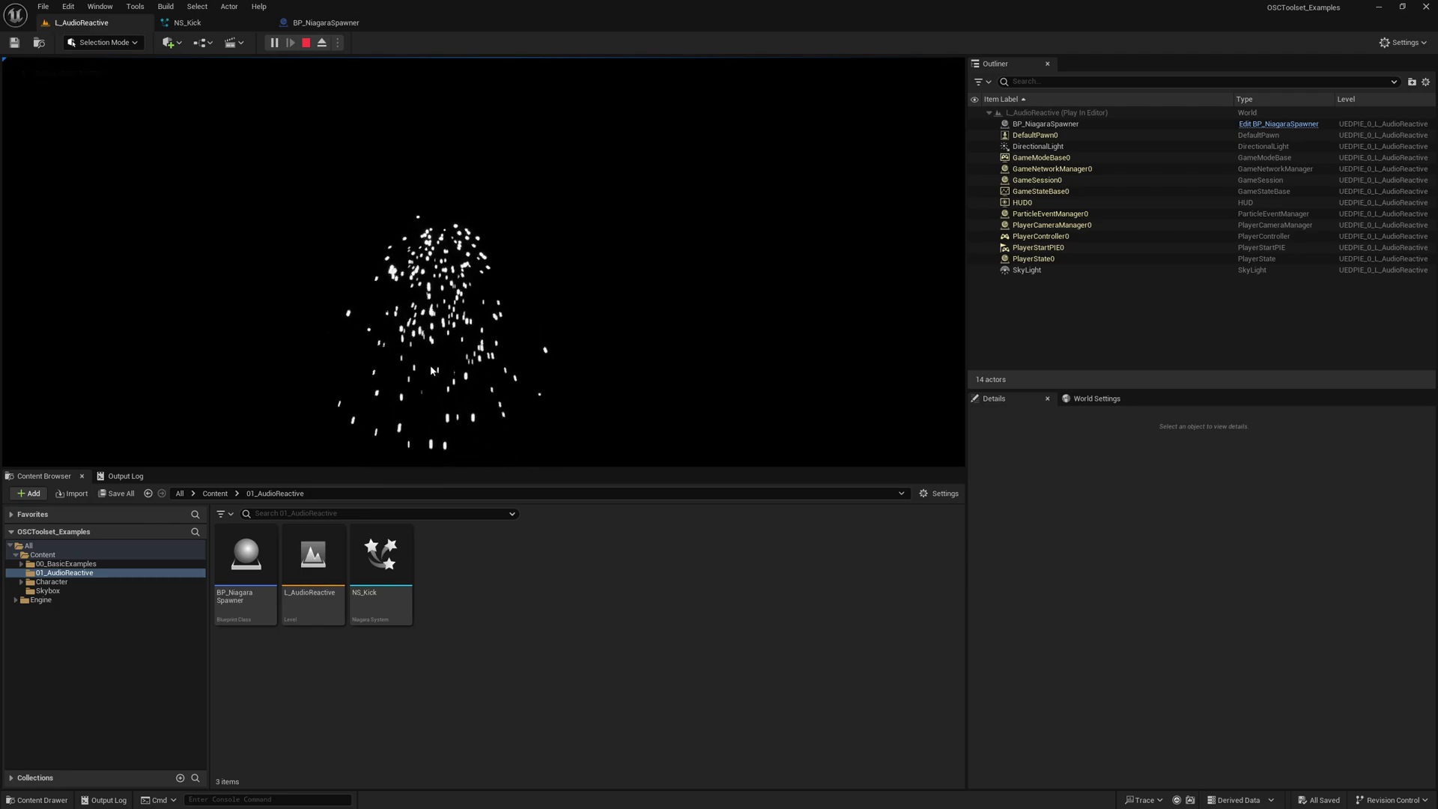
{"action": "key", "text": "Escape"}
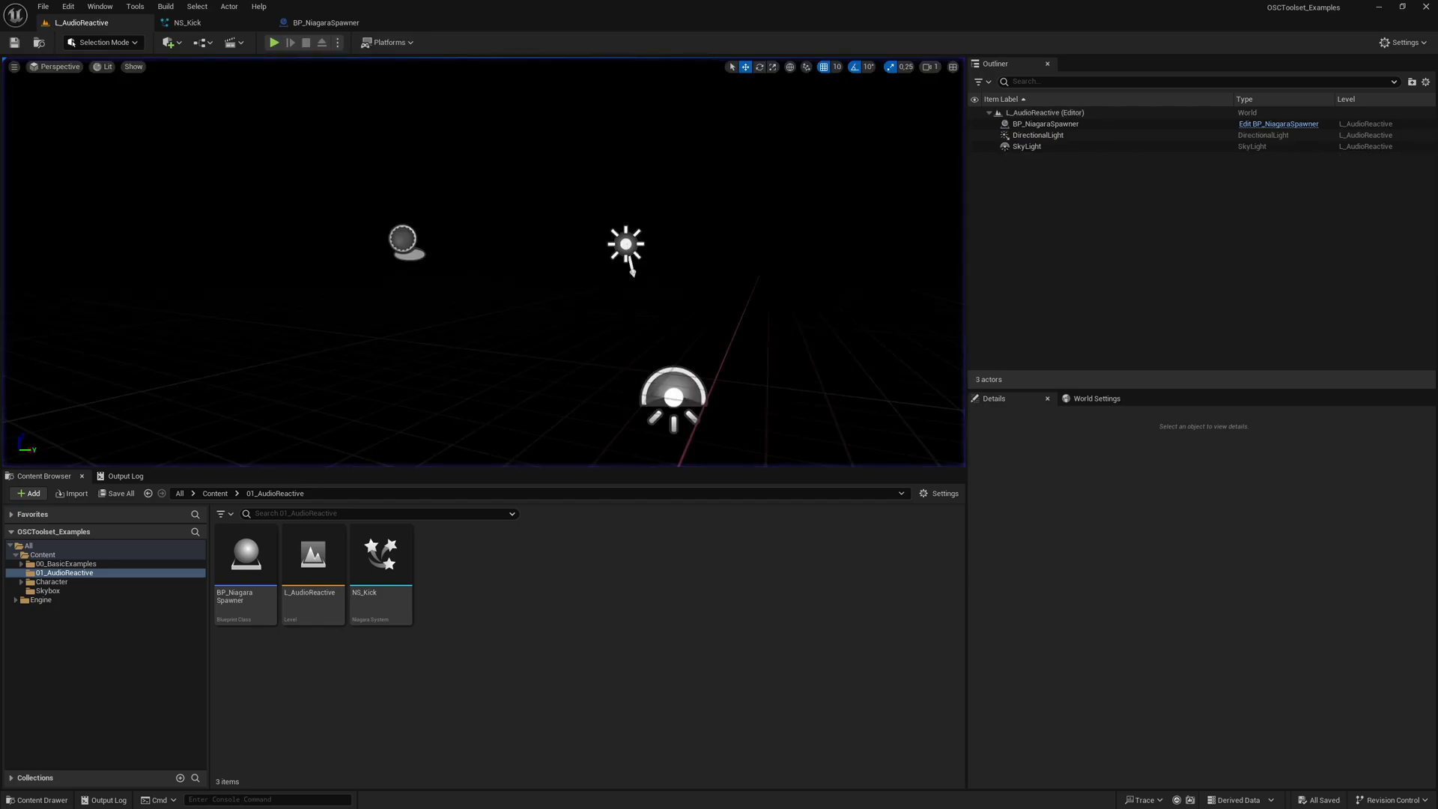
- Add a Mesh Renderer to the OmnidirectionalBurst emitter in NS_Kick and disable its Sprite Renderer
{"action": "left_click", "coordinate": [192, 27]}
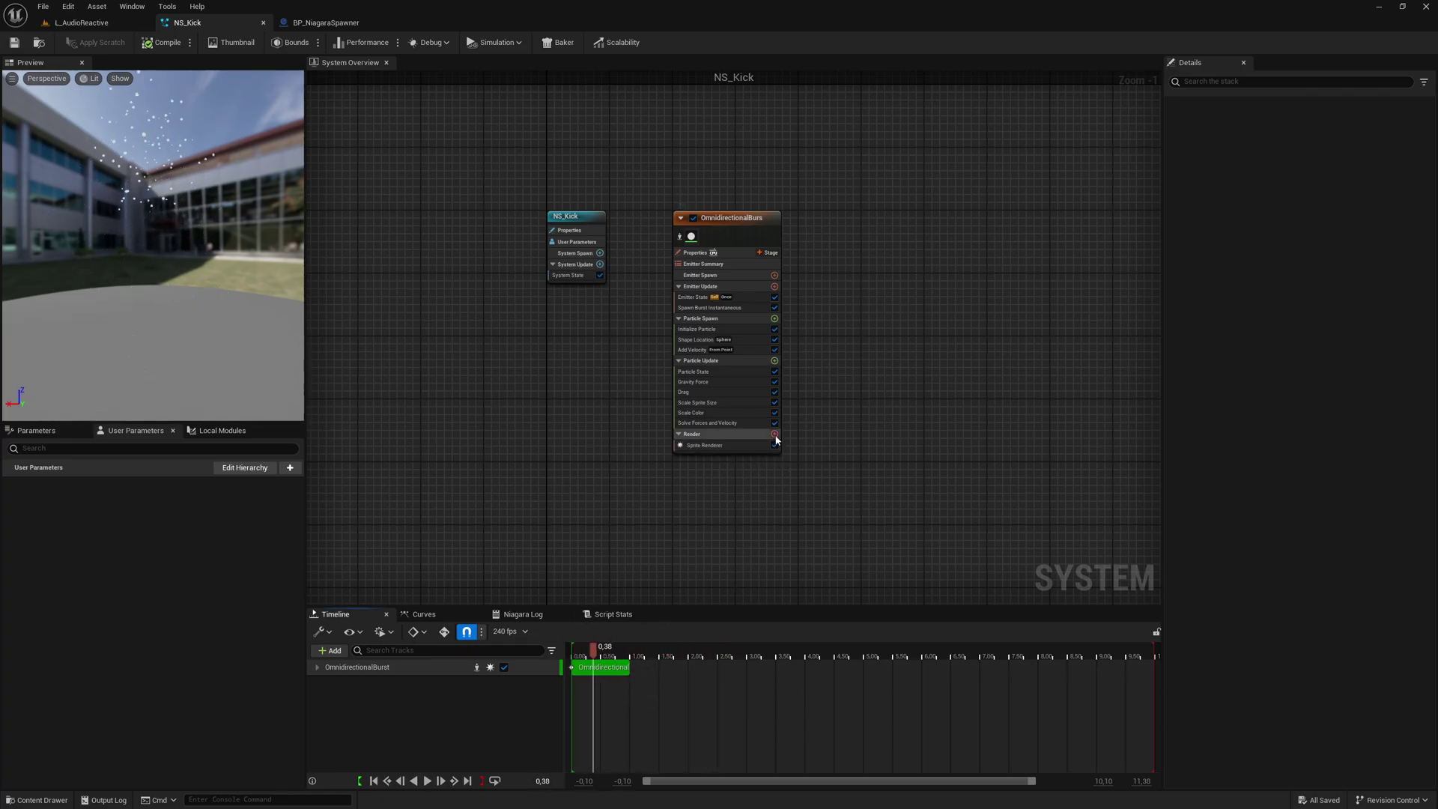
{"action": "left_click", "coordinate": [775, 435]}
{"action": "type", "text": "mesh"}
{"action": "key", "text": "Return"}
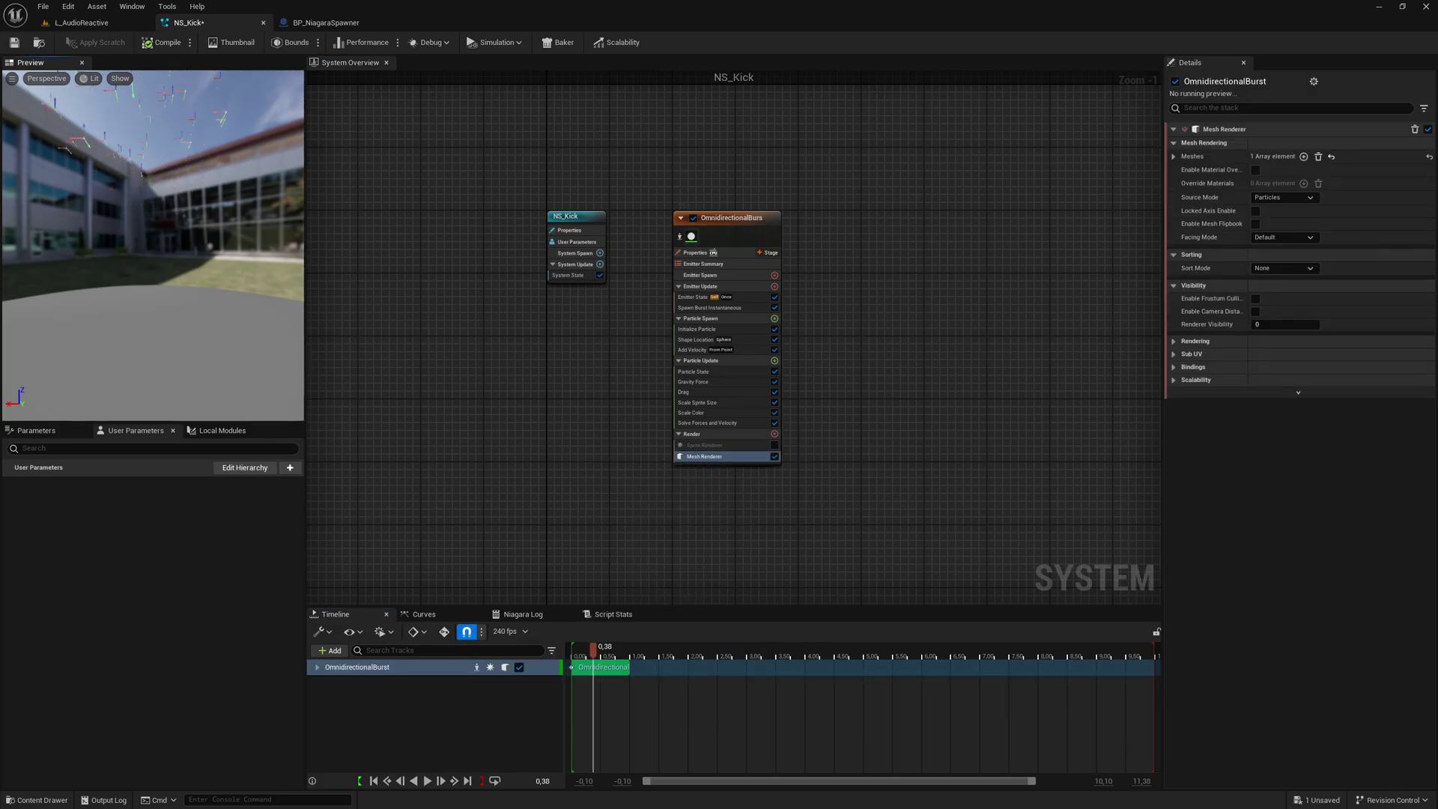
{"action": "right_click_drag", "start_coordinate": [133, 149], "coordinate": [133, 329]}
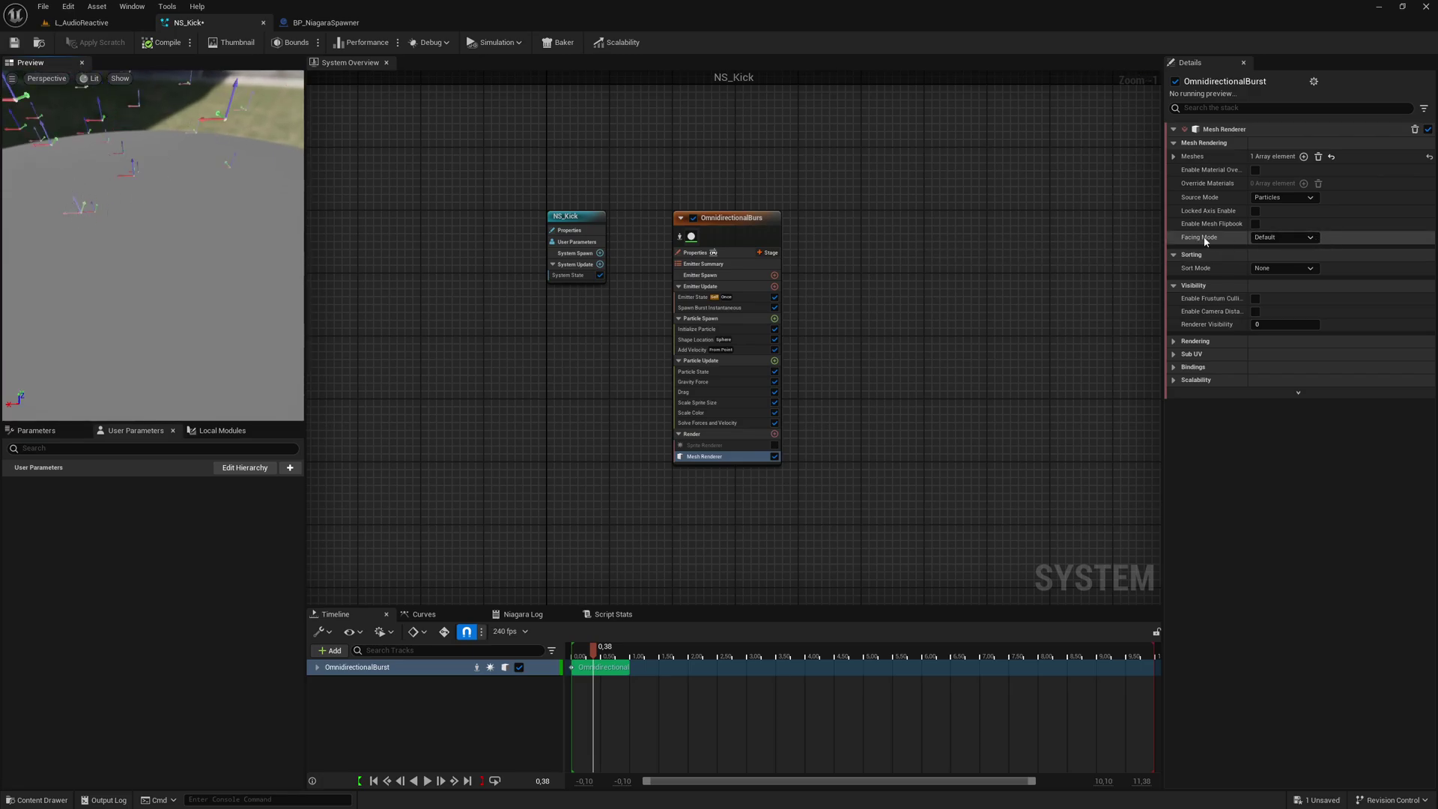
- Assign the Cube static mesh to the first Meshes entry of the OmnidirectionalBurst Mesh Renderer
{"action": "left_click", "coordinate": [1175, 156]}
{"action": "left_click", "coordinate": [1307, 173]}
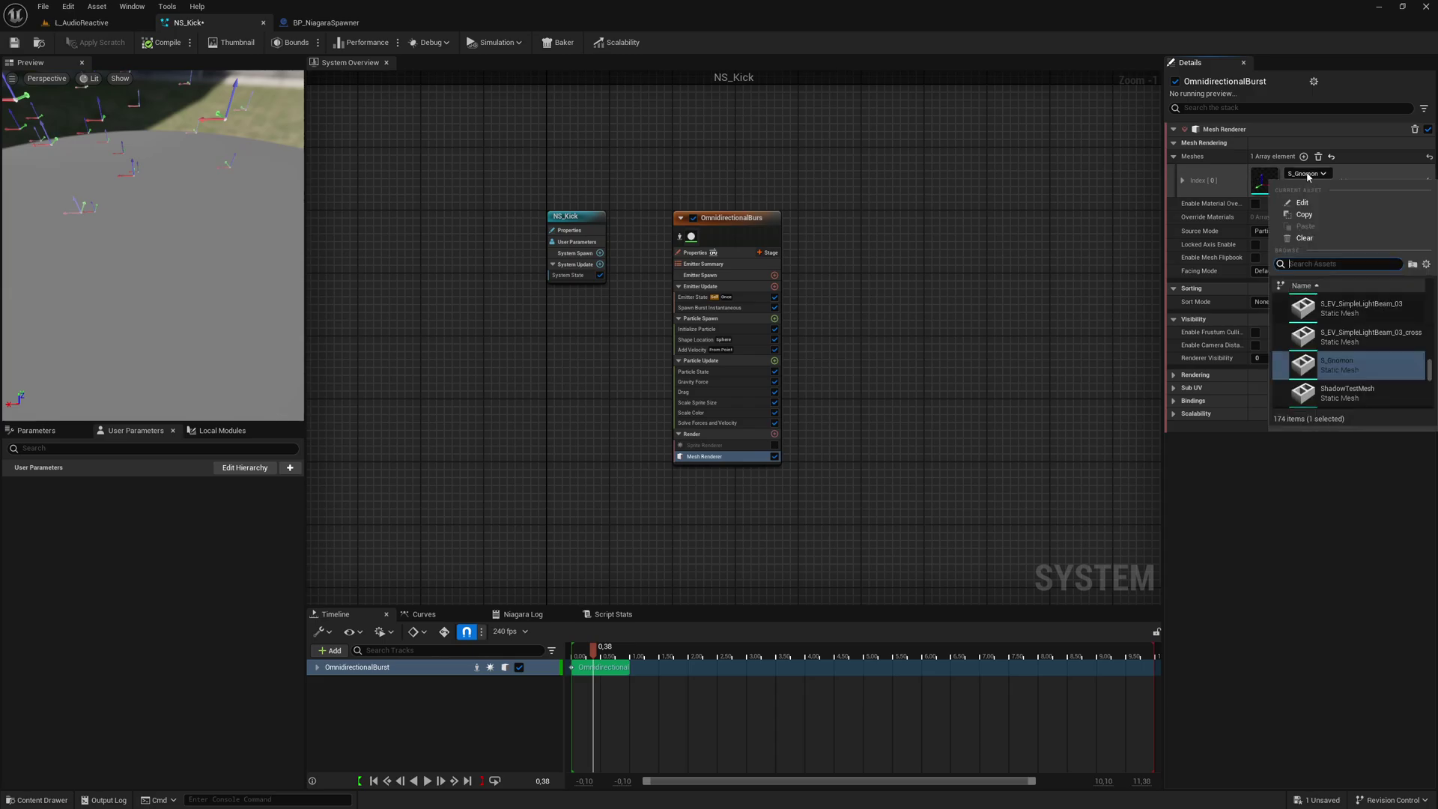
{"action": "type", "text": "cube"}
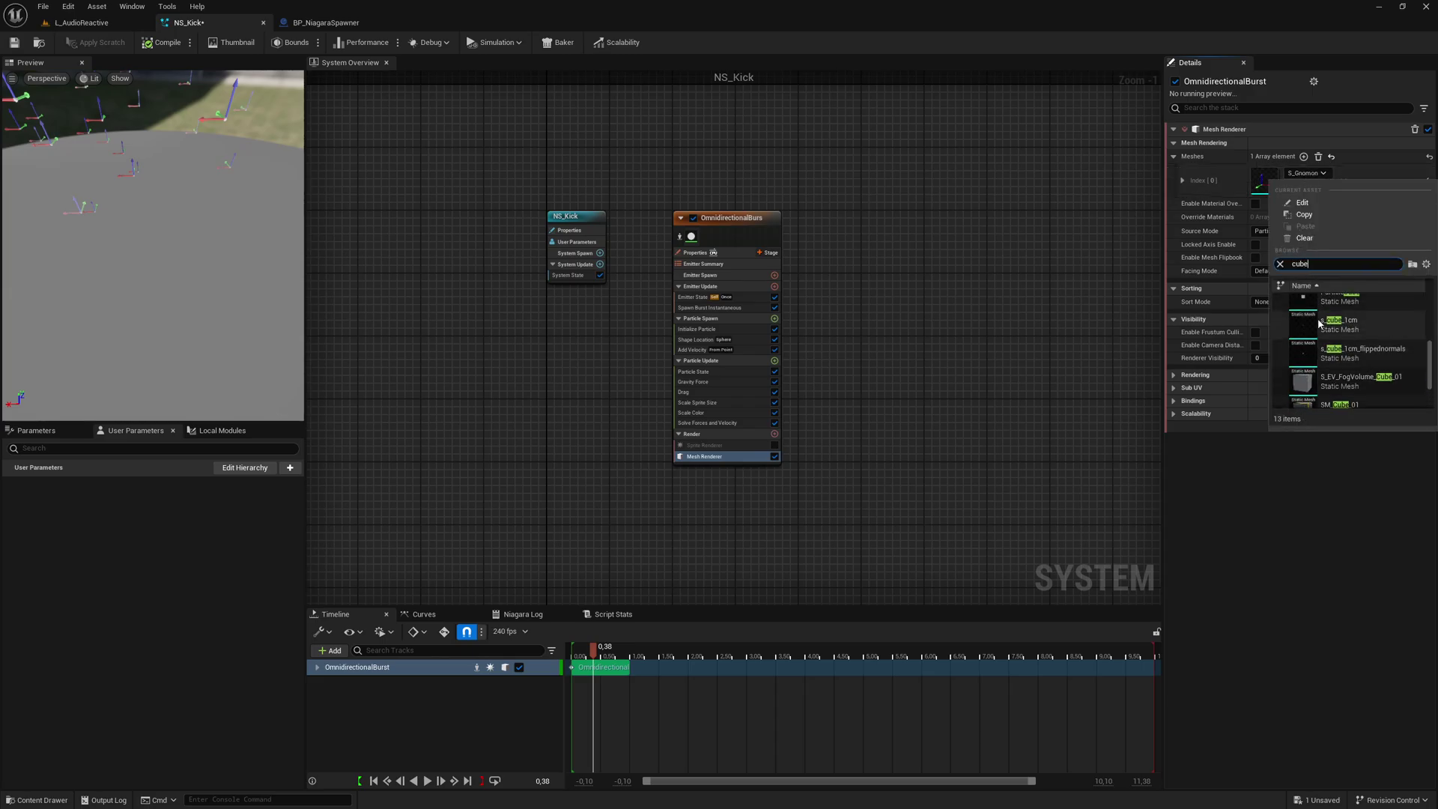
{"action": "left_click", "coordinate": [1296, 332]}
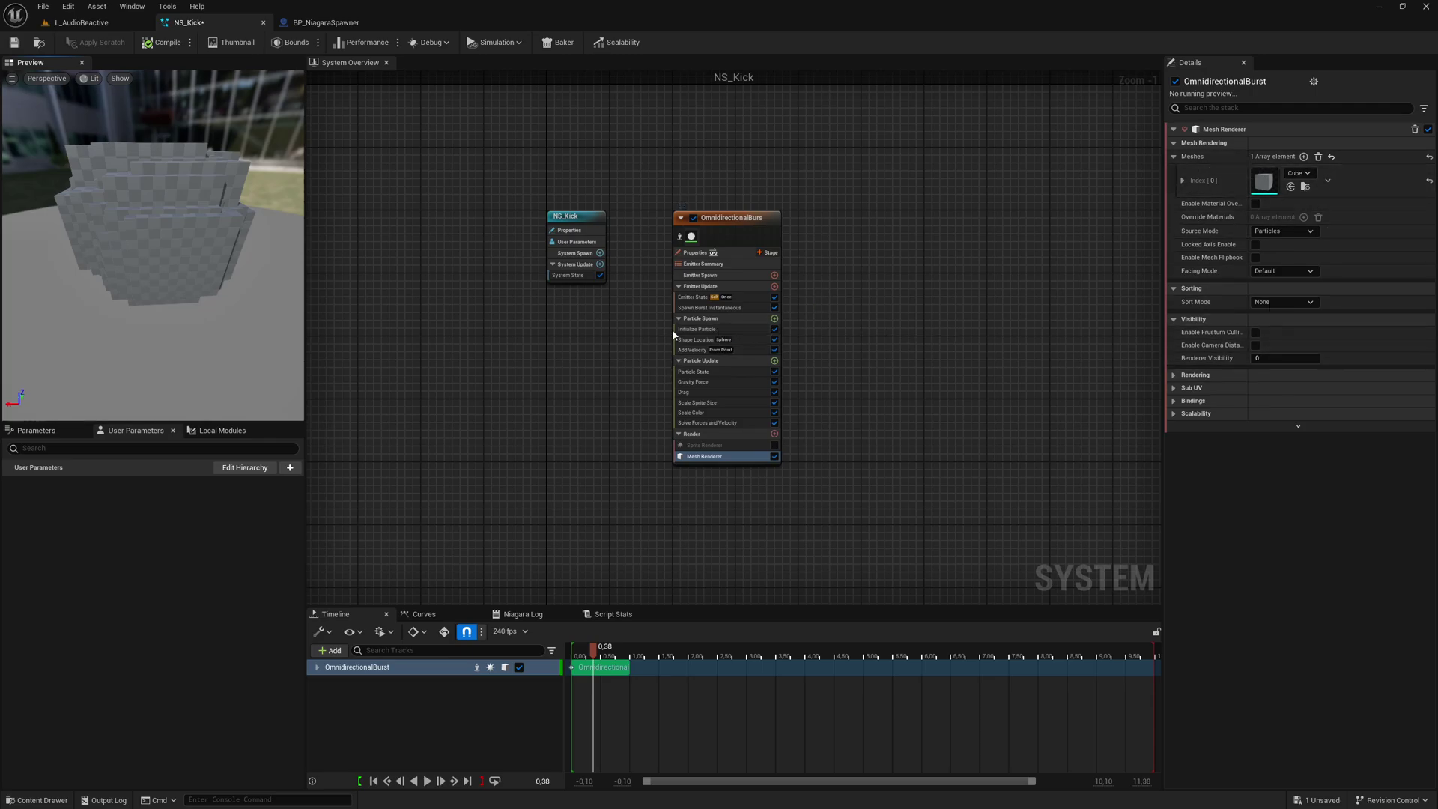
- In Initialize Particle, set Mesh Scale Mode to Random Uniform with a minimum of 0.05 and a maximum of 0.1
{"action": "left_click", "coordinate": [718, 328]}
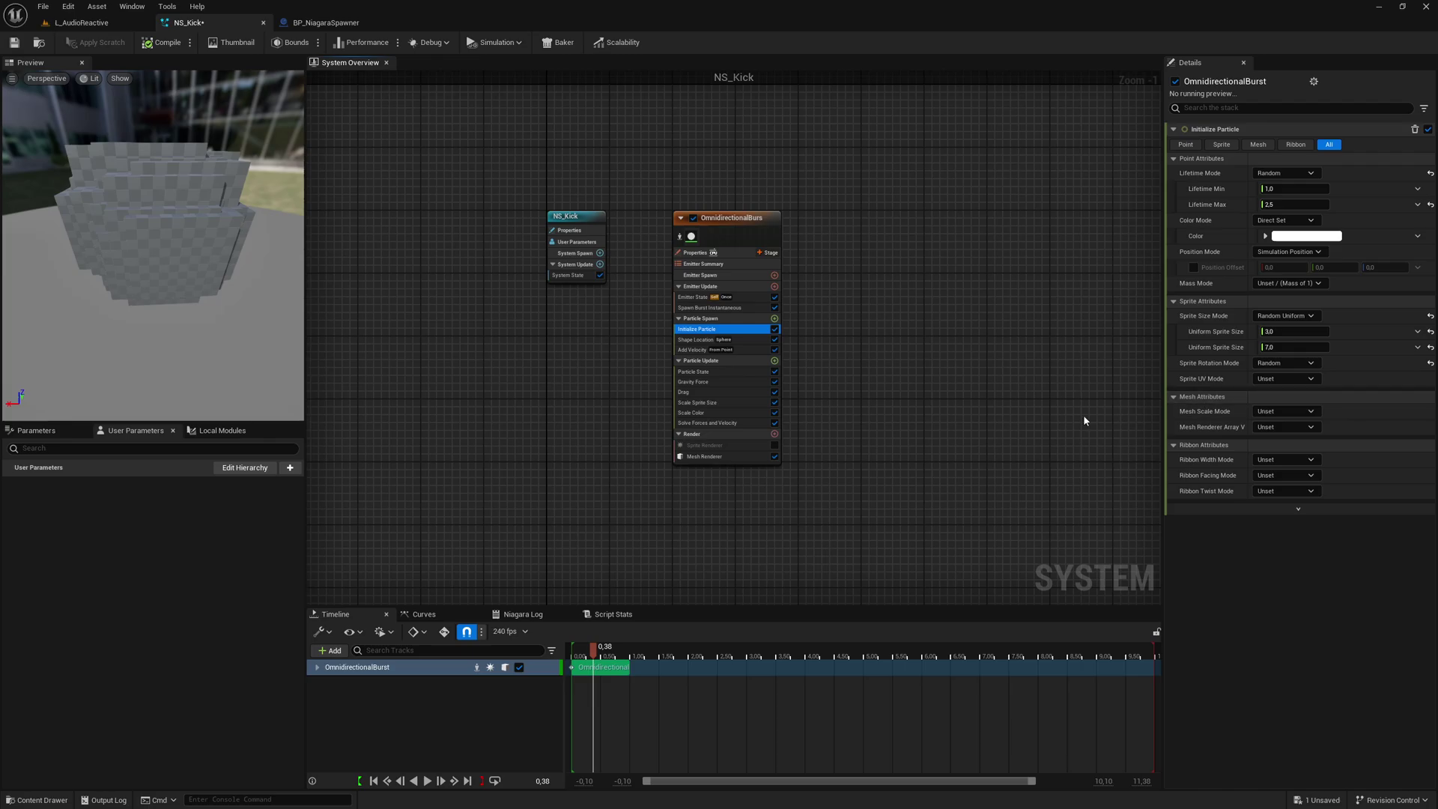
{"action": "left_click", "coordinate": [1284, 411]}
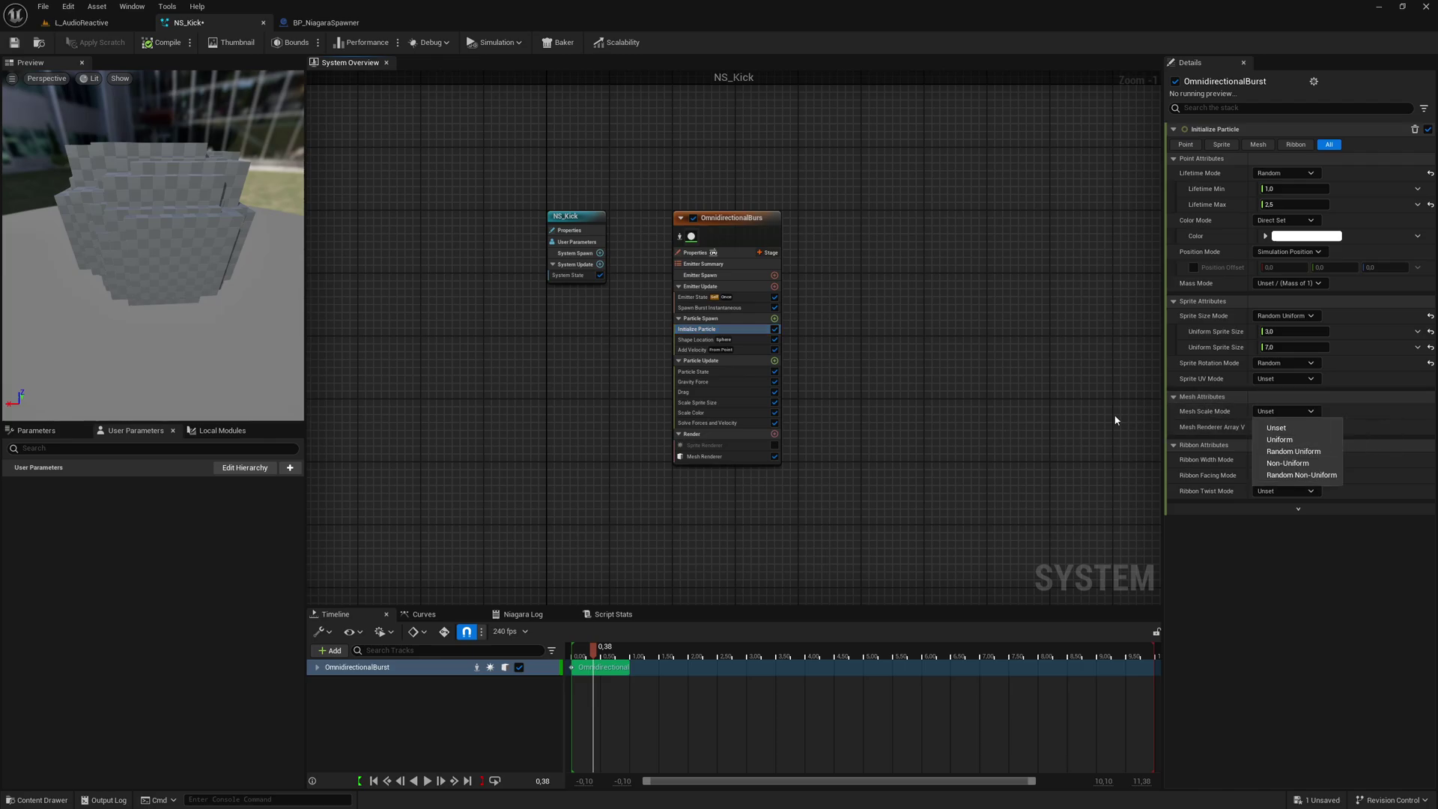
{"action": "left_click", "coordinate": [1302, 451]}
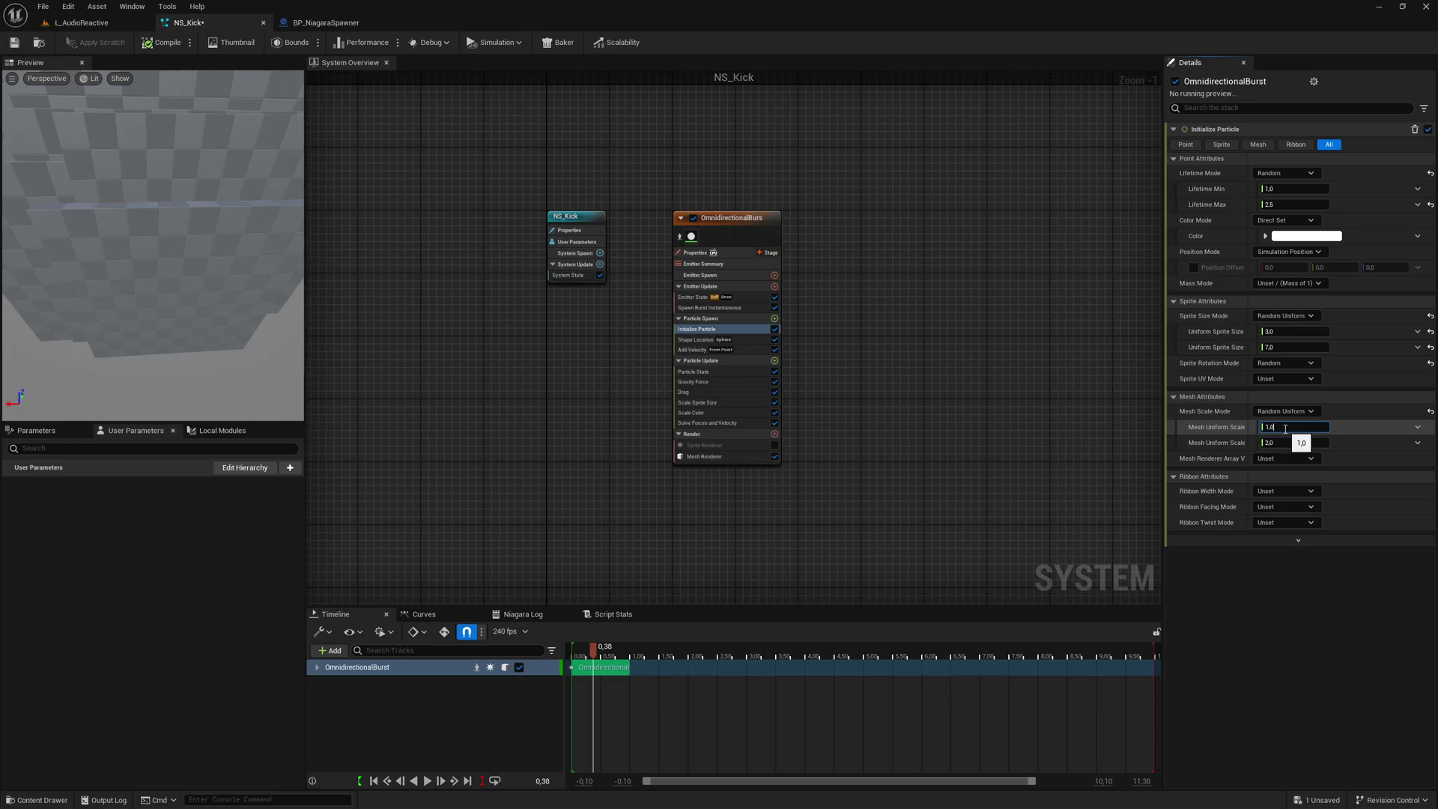
{"action": "type", "text": "0.1"}
{"action": "key", "text": "Return"}
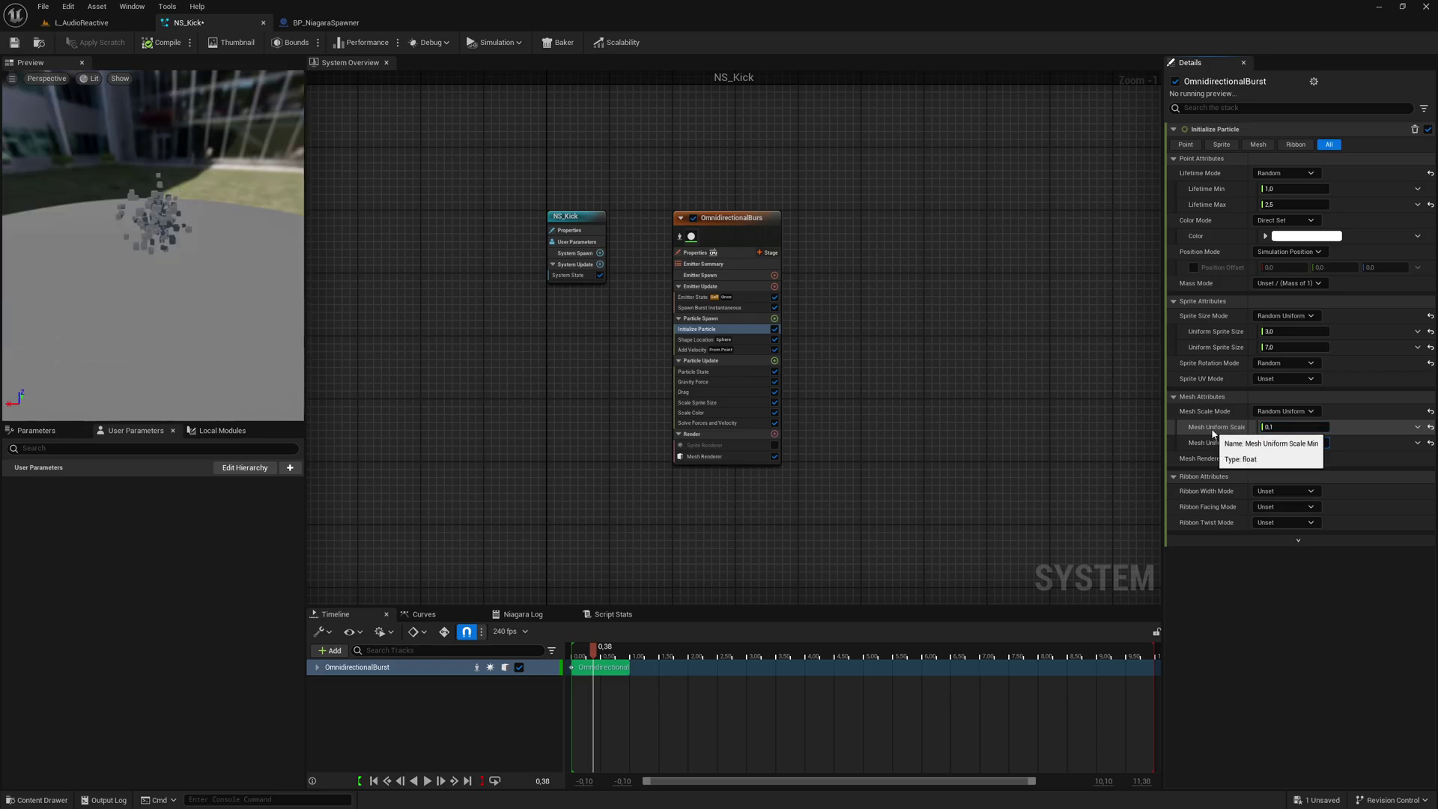
{"action": "scroll", "coordinate": [144, 194], "scroll_direction": "up", "scroll_amount": 5}
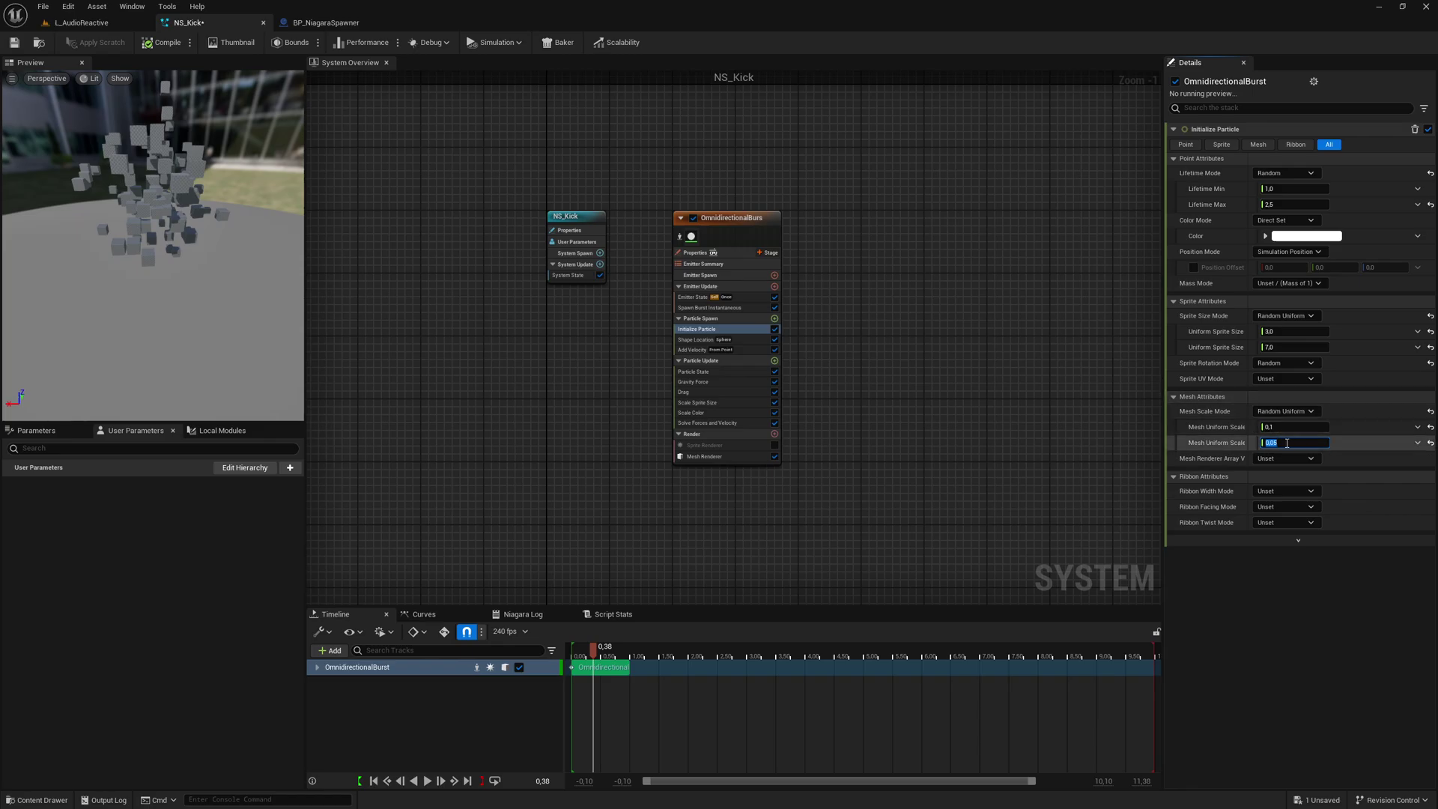
{"action": "key", "text": "Return"}
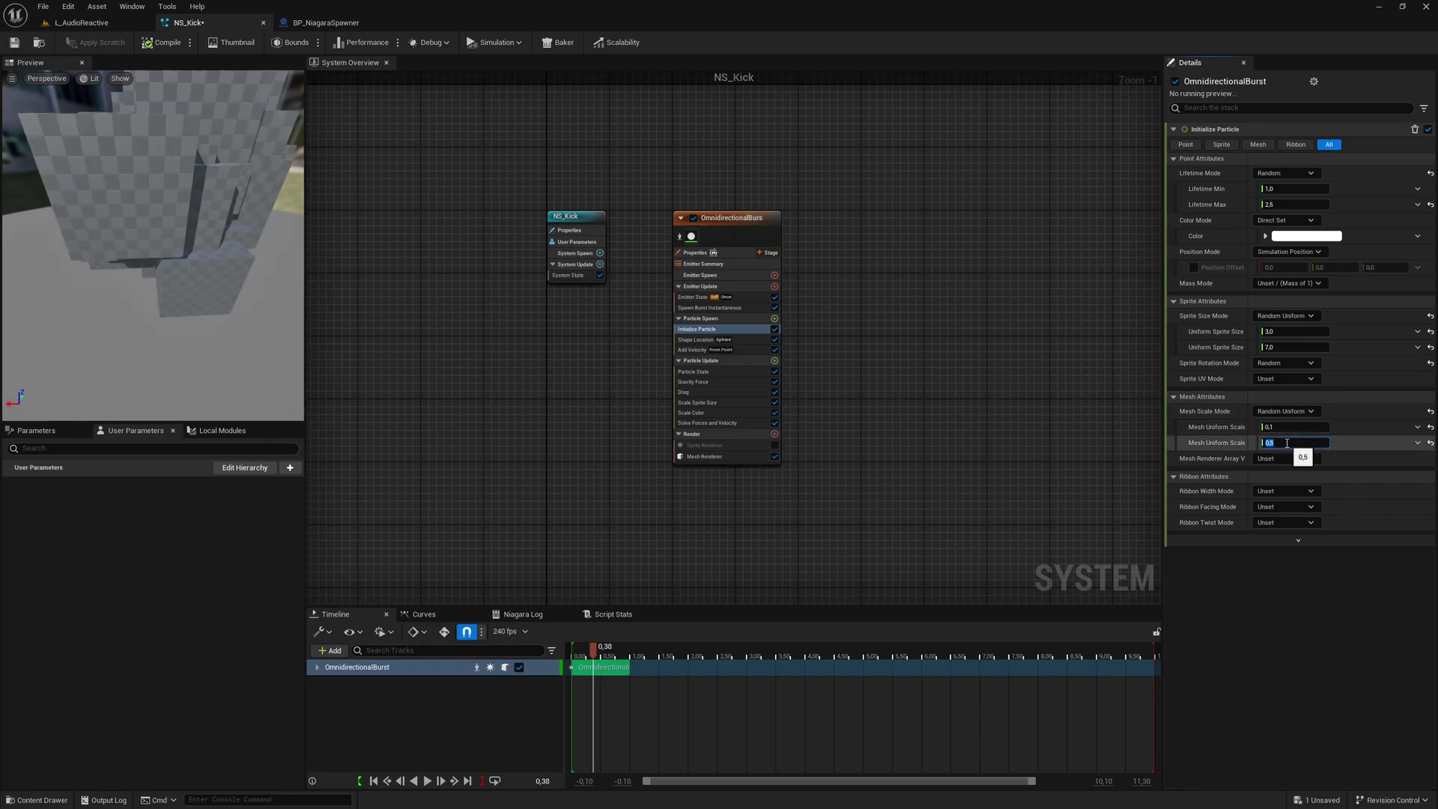
{"action": "key", "text": "Return"}
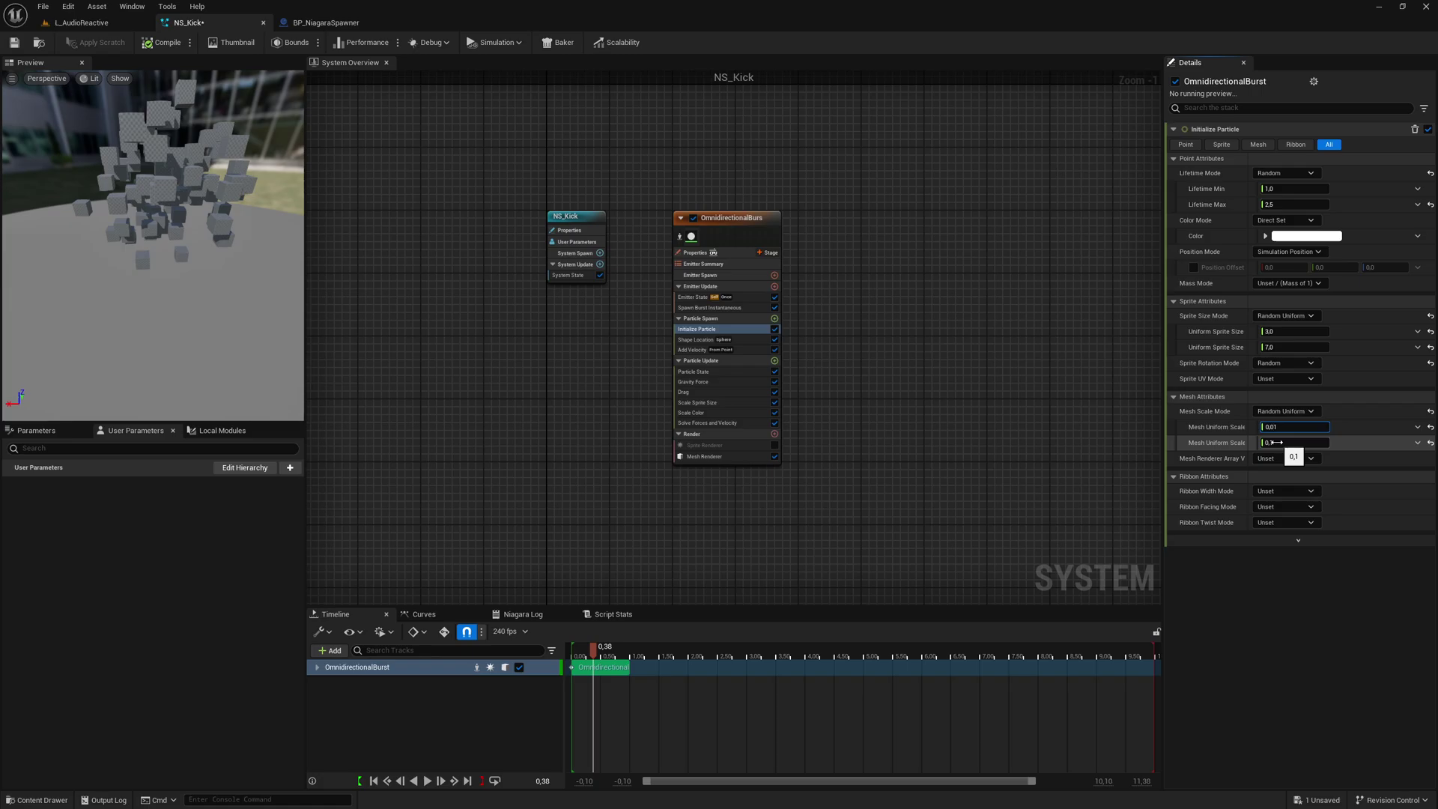
{"action": "key", "text": "Return"}
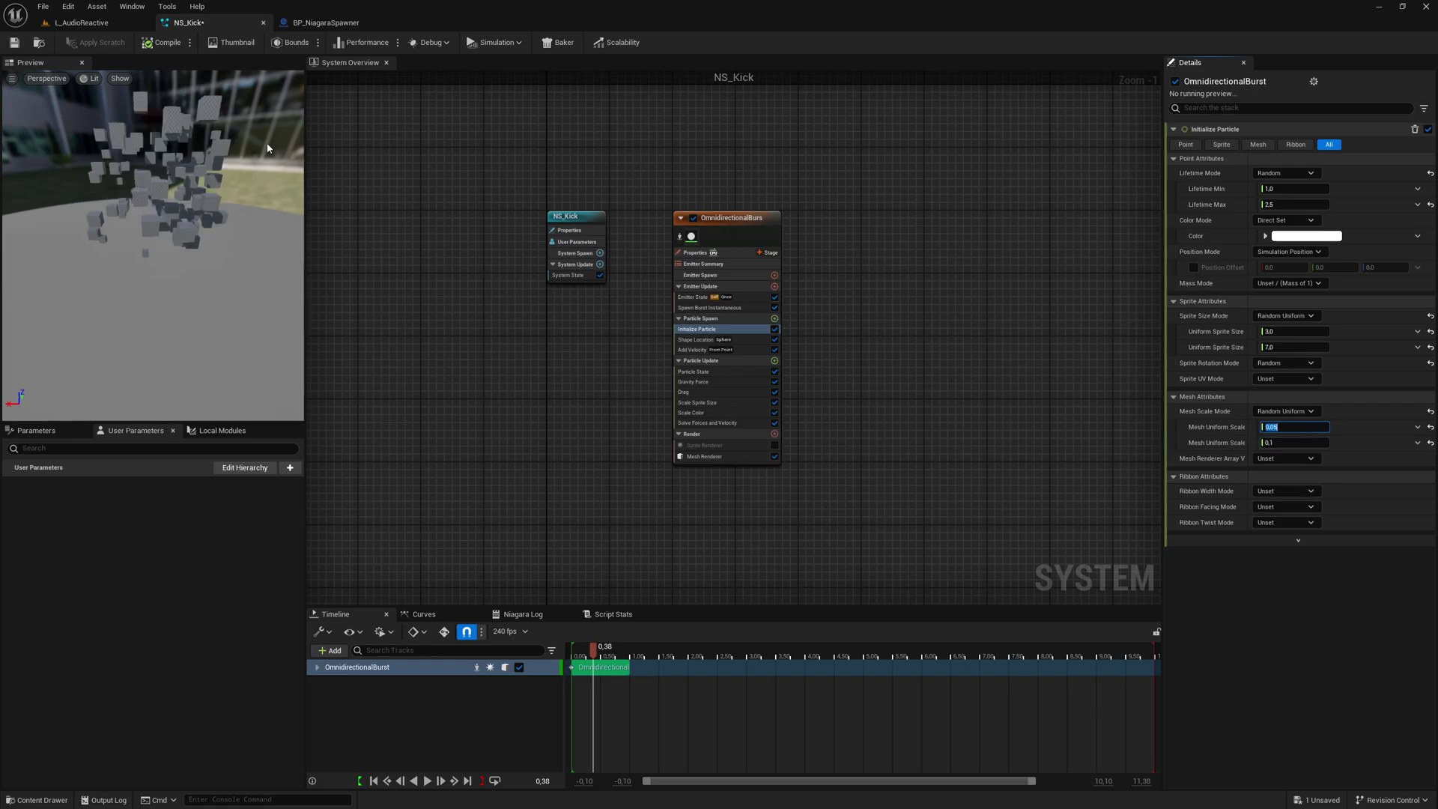
{"action": "left_click_drag", "start_coordinate": [259, 164], "coordinate": [244, 112]}
{"action": "mouse_move", "coordinate": [196, 201]}
{"action": "left_mouse_down"}
{"action": "mouse_move", "coordinate": [206, 299]}
{"action": "mouse_move", "coordinate": [196, 201]}
{"action": "left_mouse_up"}
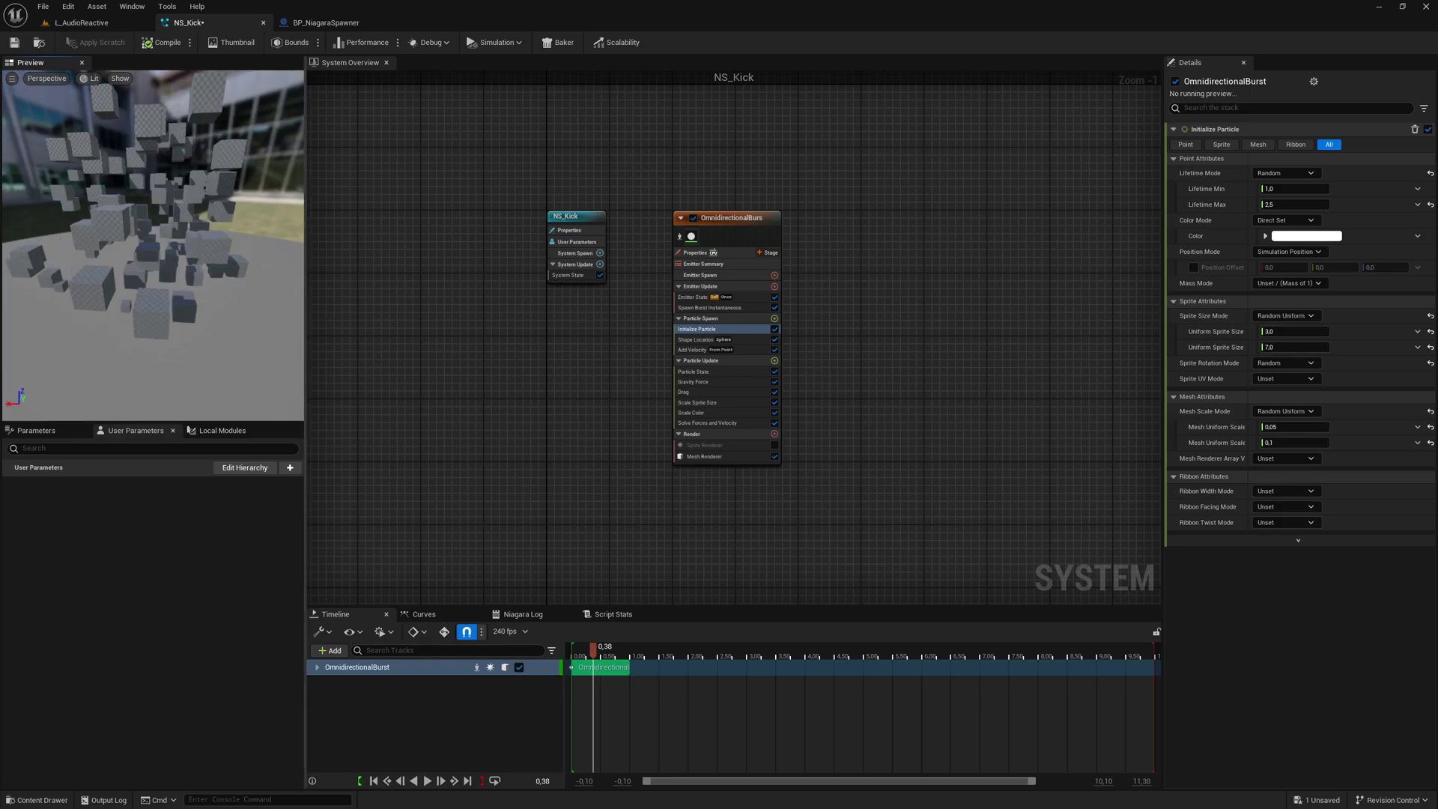
- Play the NS_Kick preview simulation and delete the Gravity Force module from Particle Update
{"action": "left_click", "coordinate": [428, 781]}
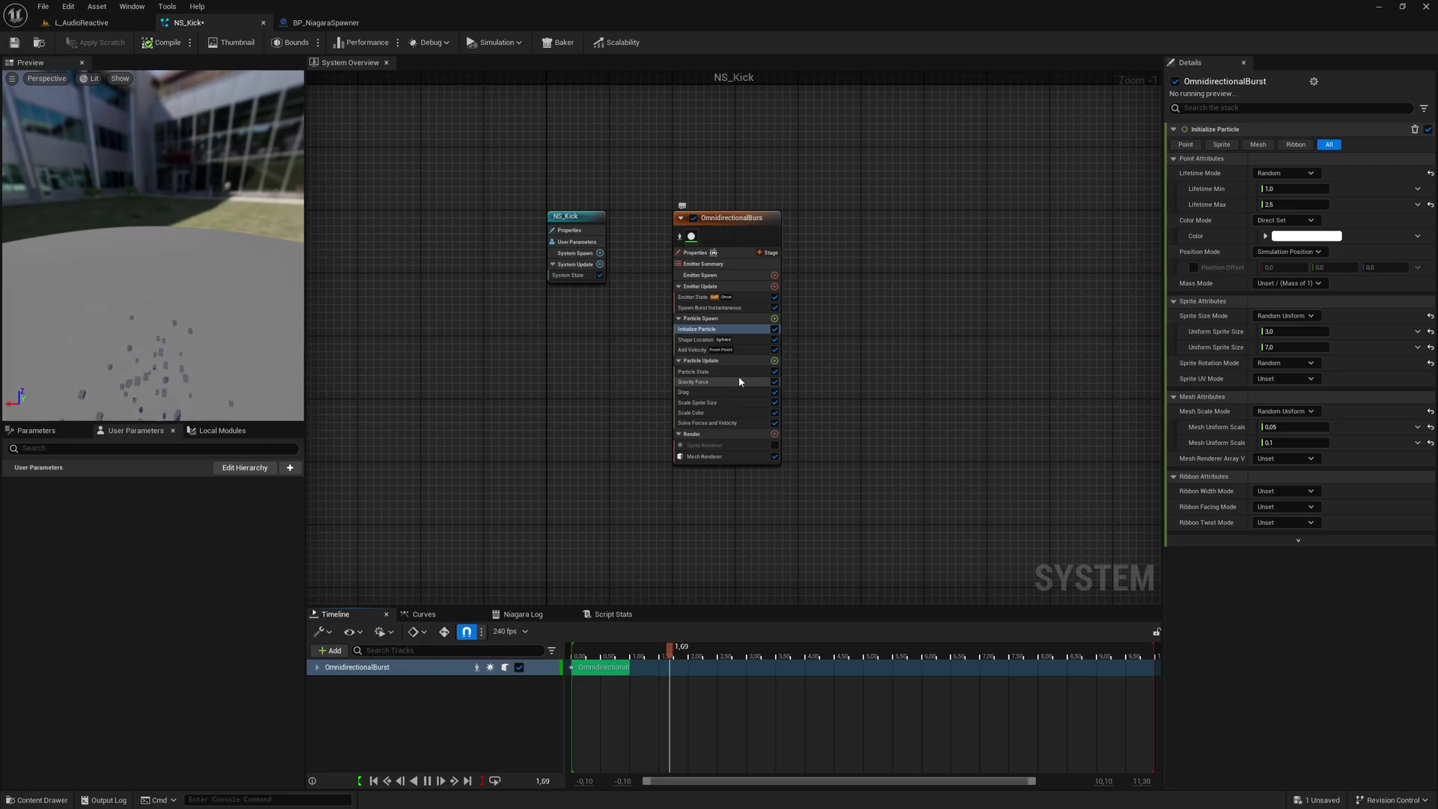
{"action": "left_click", "coordinate": [775, 382]}
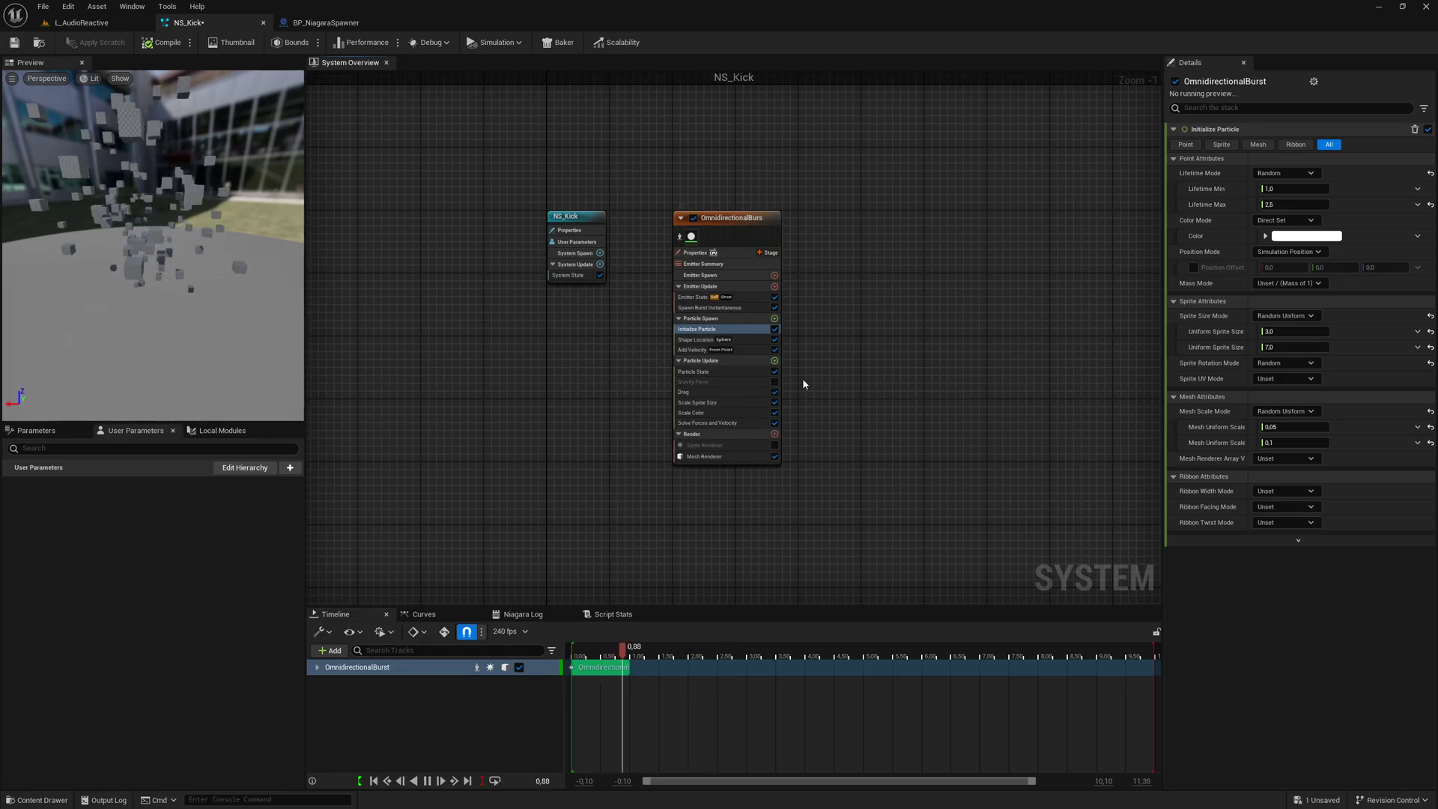
{"action": "left_click", "coordinate": [707, 382]}
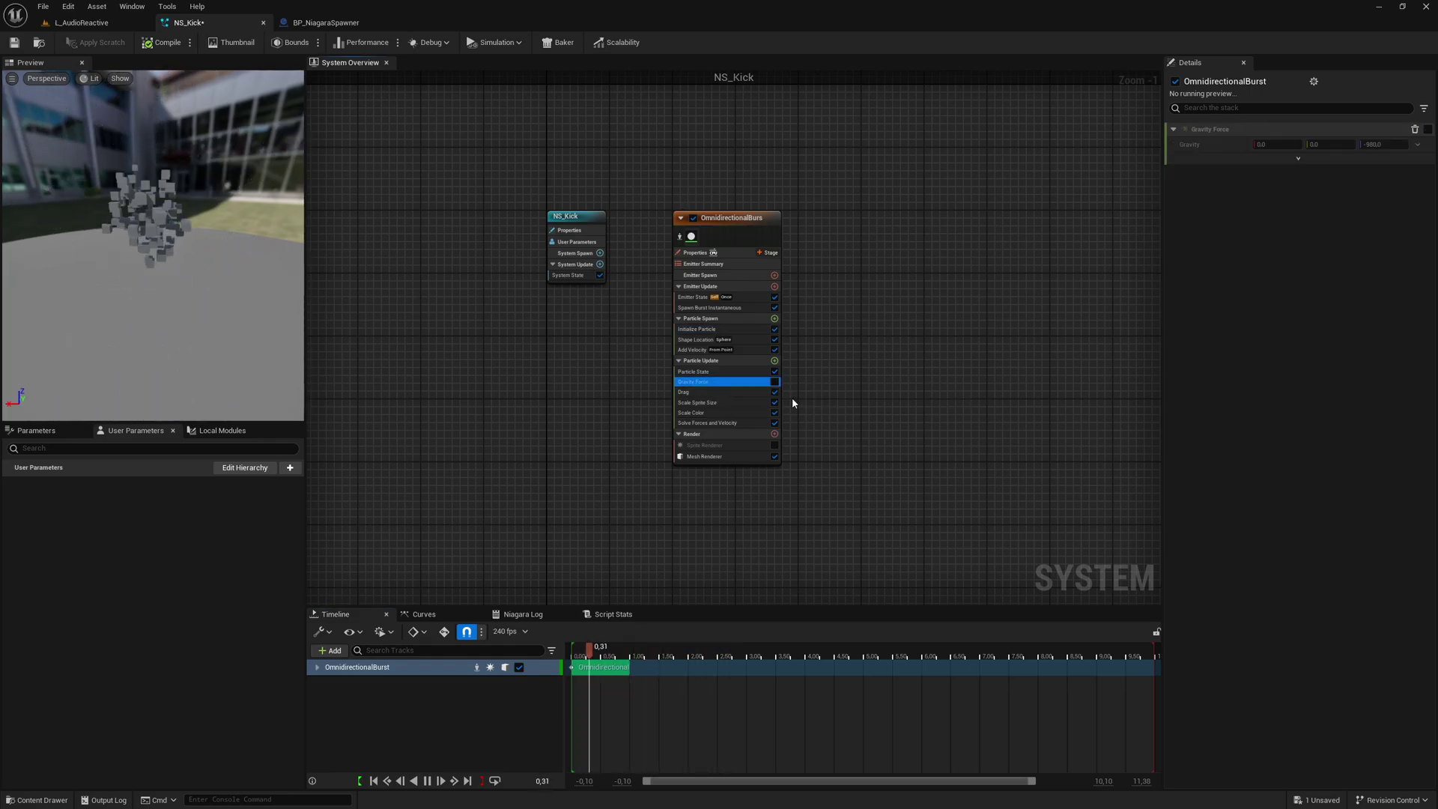
{"action": "key", "text": "Delete"}
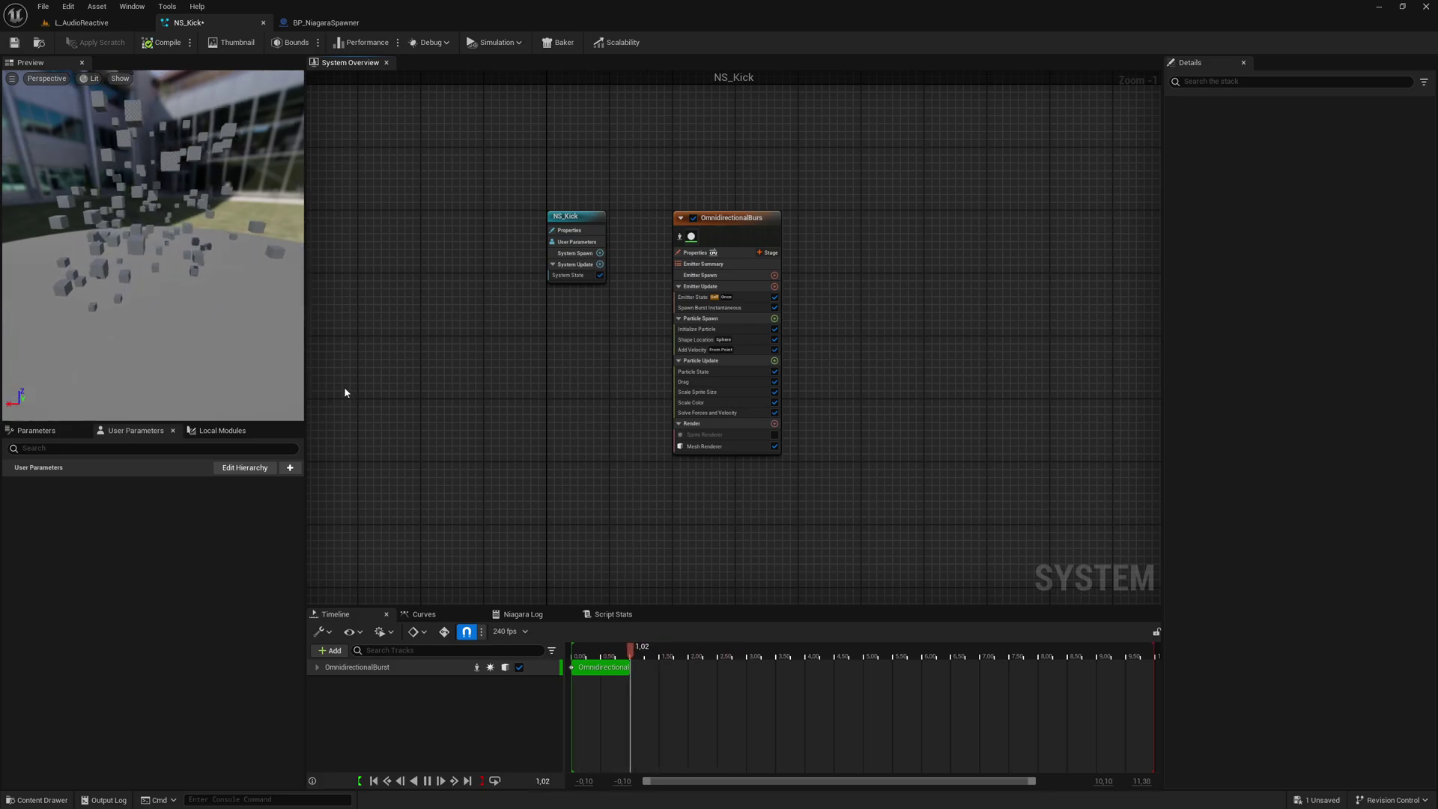
- Set the particle lifetime in Initialize Particle to a minimum of 0.2 and a maximum of 1.0
{"action": "left_click", "coordinate": [726, 329]}
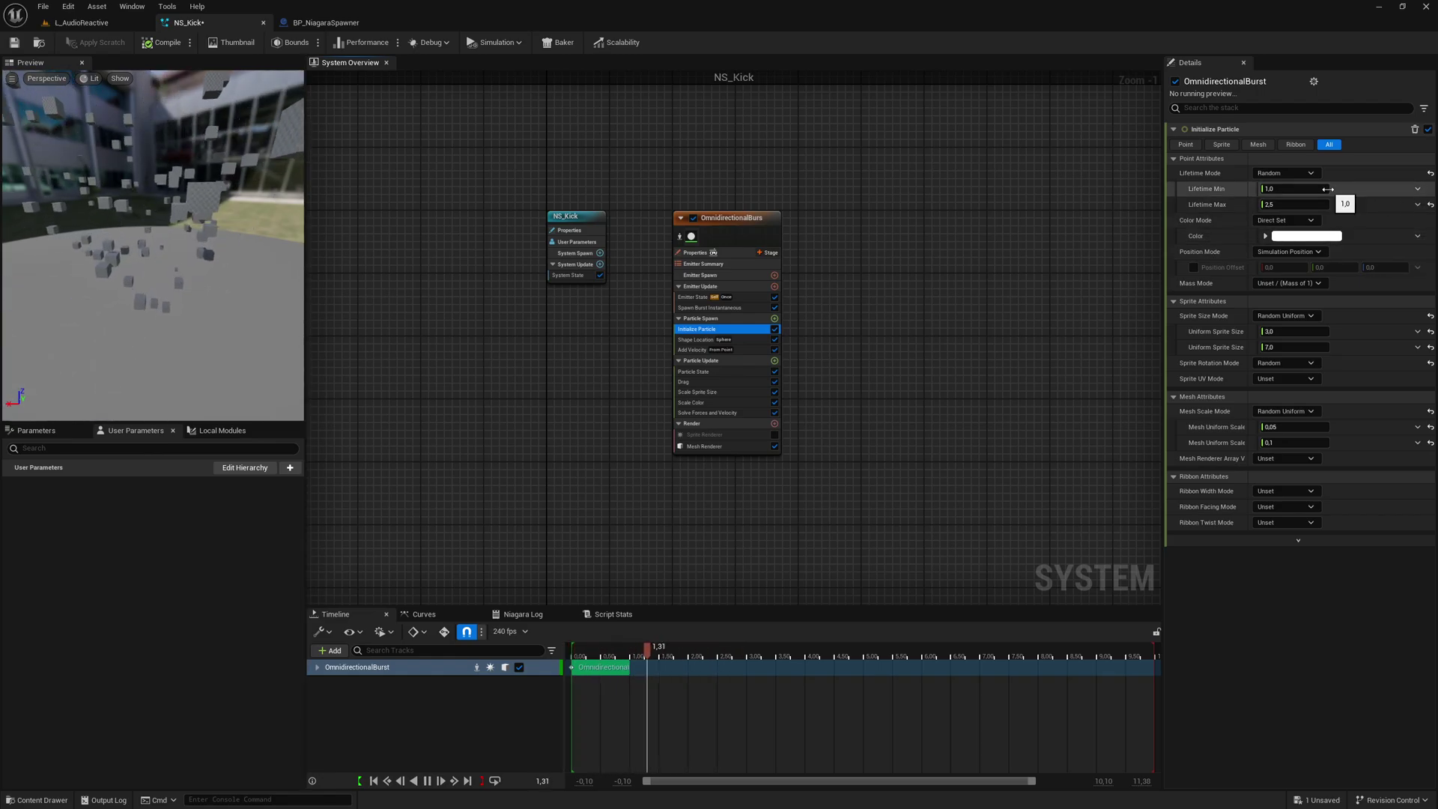
{"action": "left_click", "coordinate": [1289, 187]}
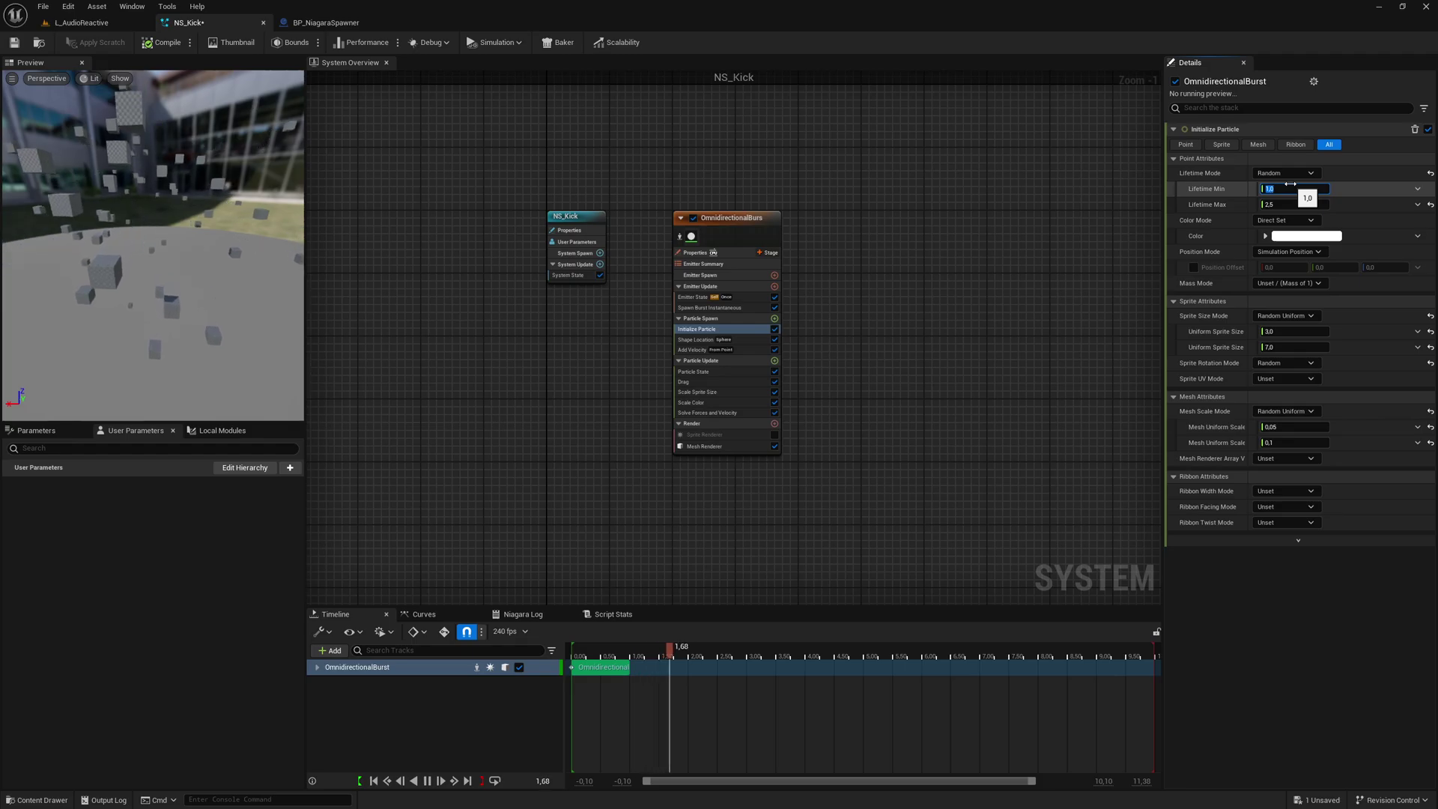
{"action": "type", "text": "0.2"}
{"action": "key", "text": "Tab"}
{"action": "type", "text": "10"}
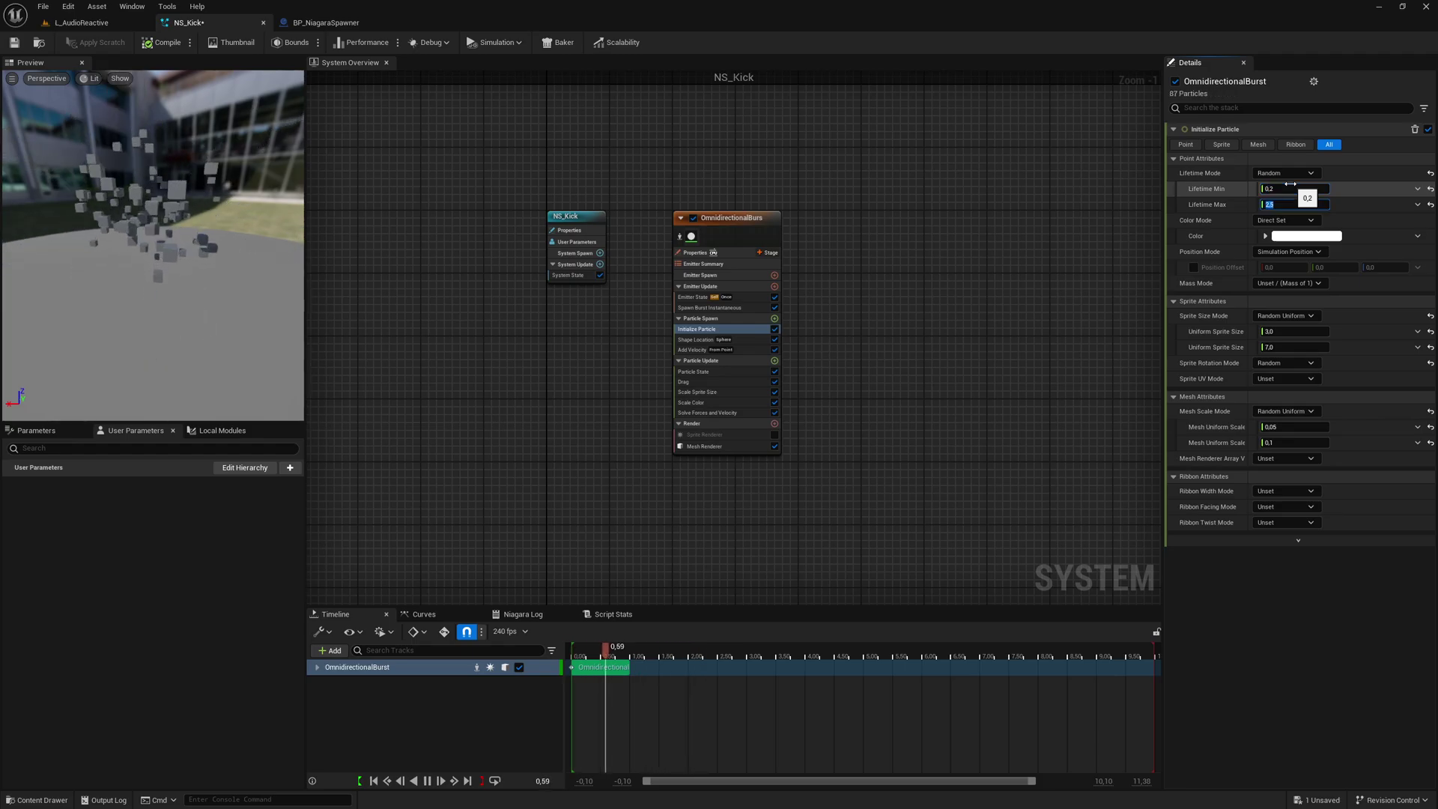
{"action": "key", "text": "BackSpace"}
{"action": "key", "text": "BackSpace"}
{"action": "type", "text": "0,7"}
{"action": "key", "text": "Return"}
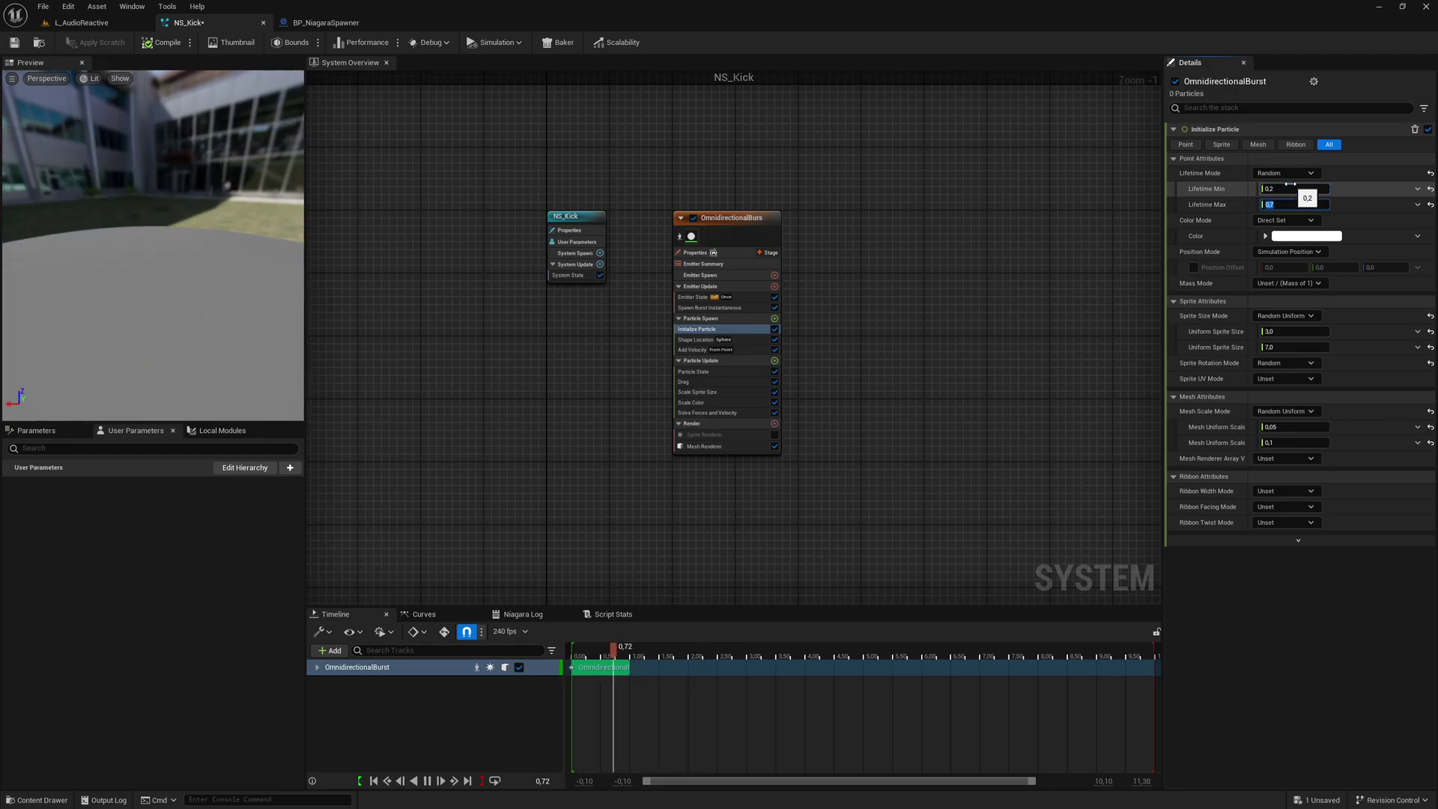
{"action": "type", "text": "1"}
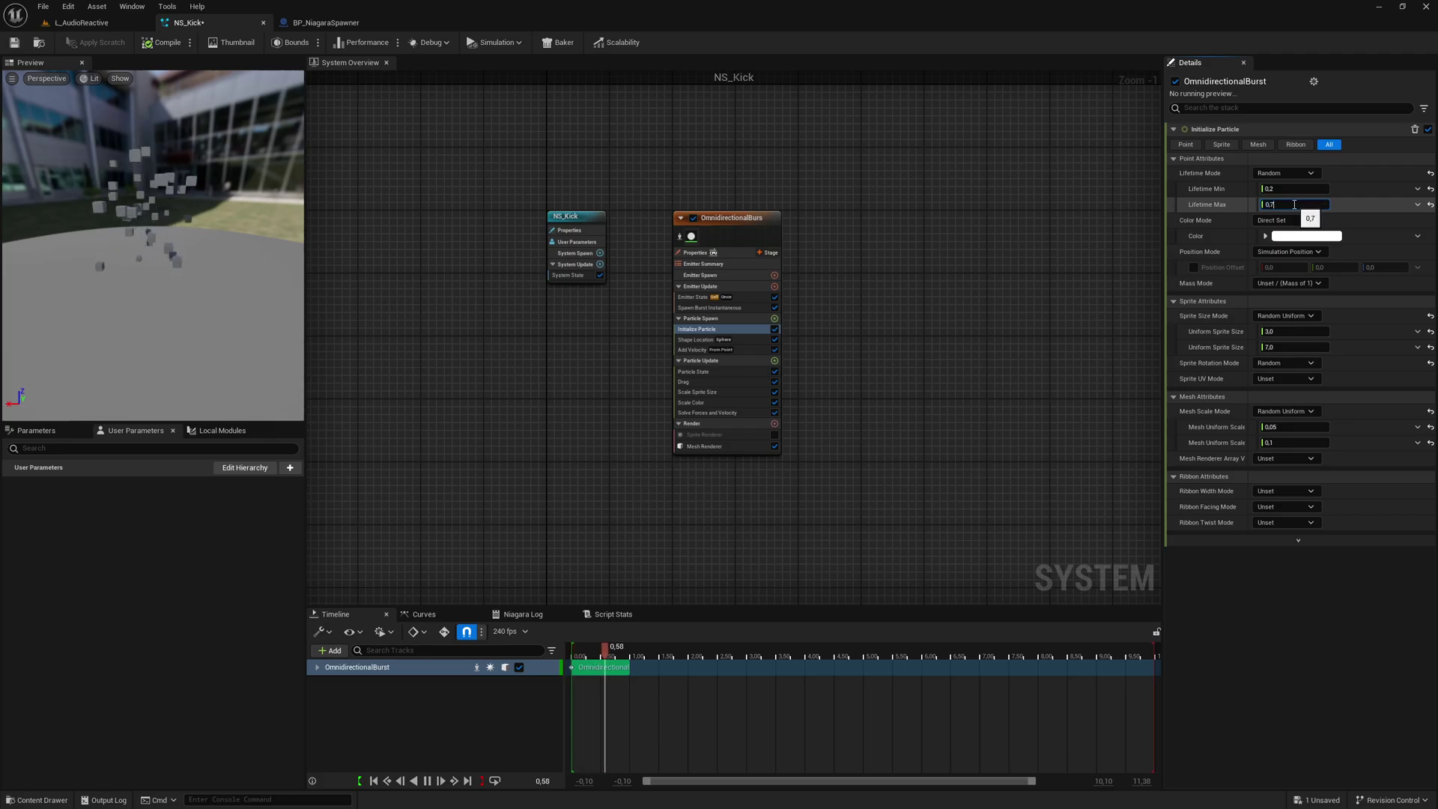
{"action": "key", "text": "Return"}
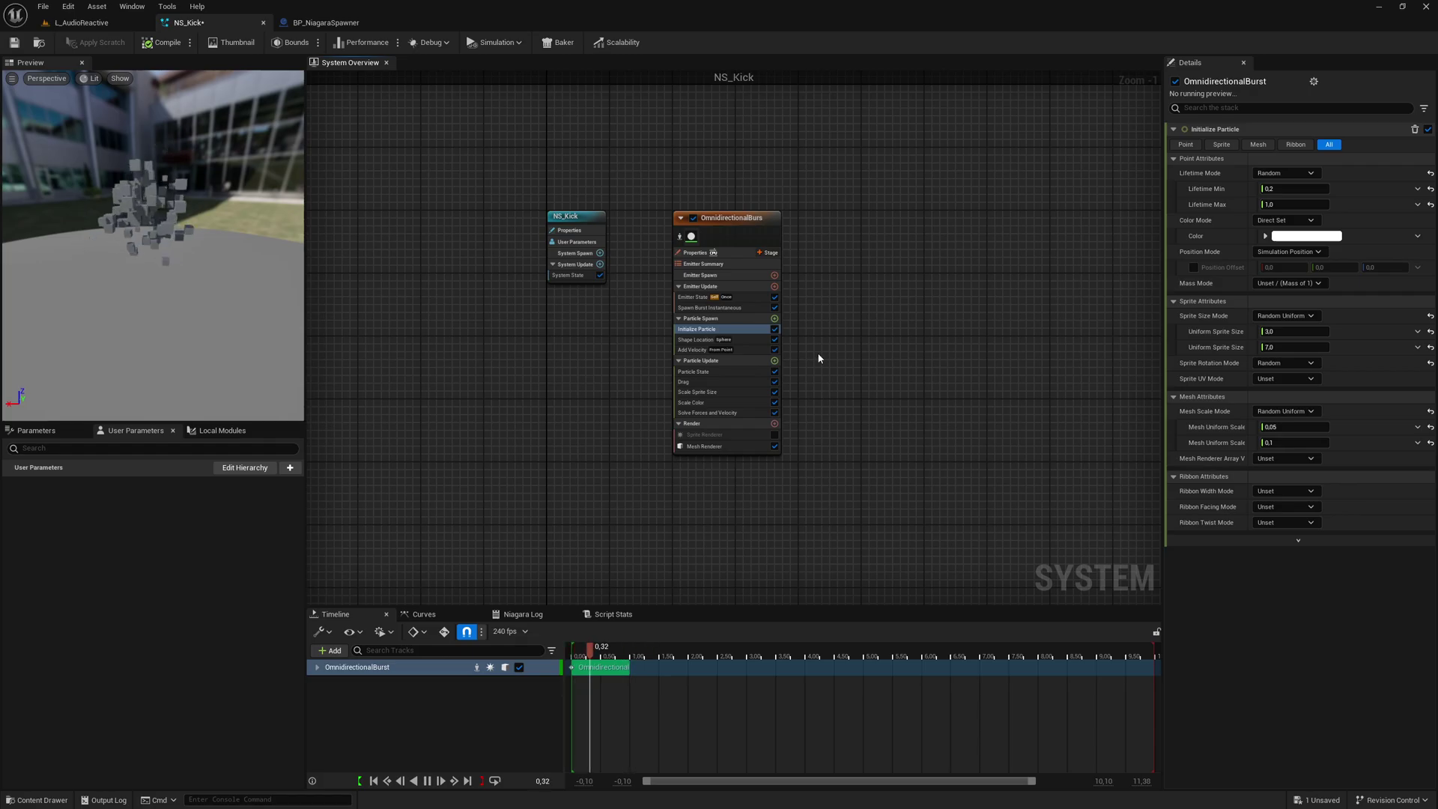
- Change the Shape Location module's Shape Primitive to Torus
{"action": "left_click", "coordinate": [696, 340]}
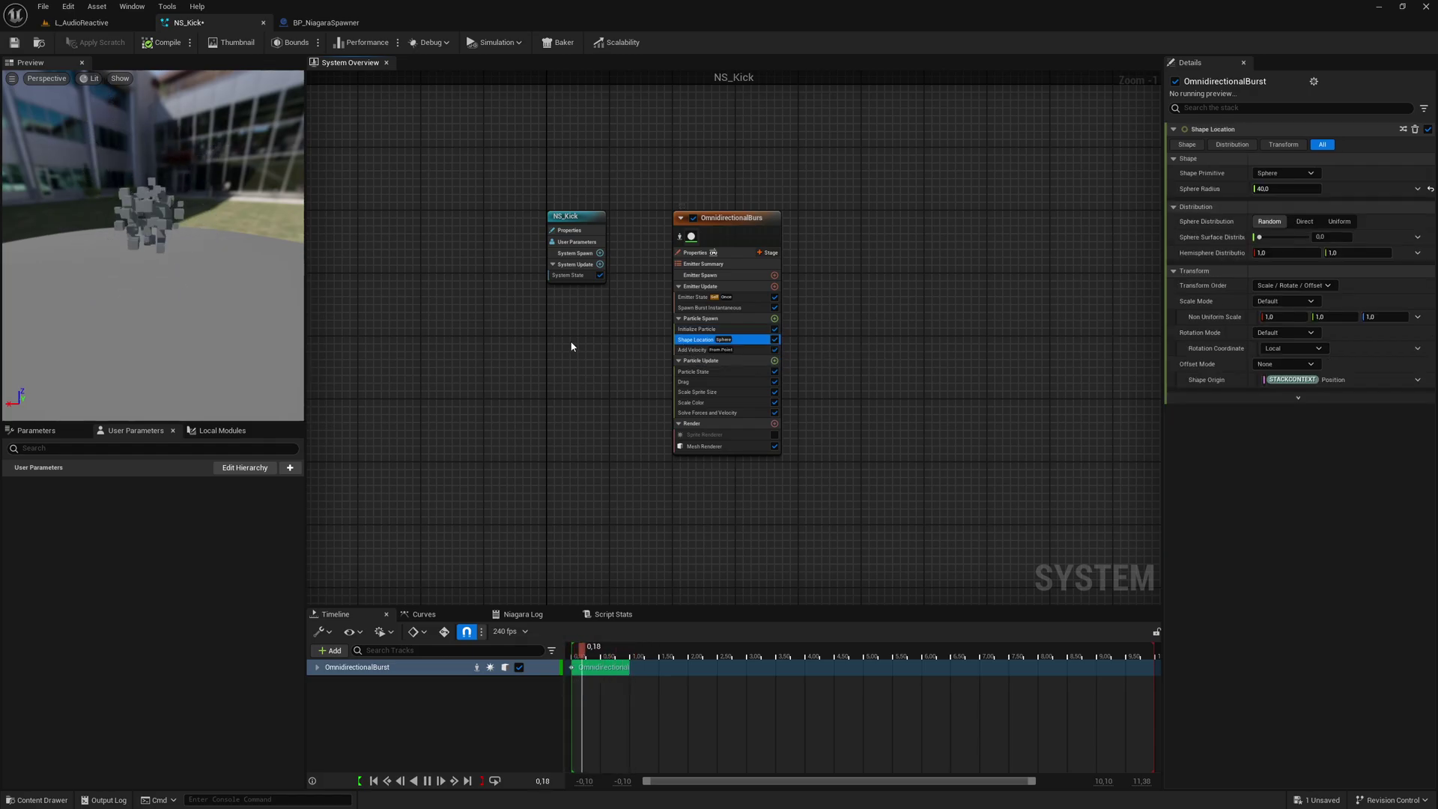
{"action": "left_click", "coordinate": [1283, 173]}
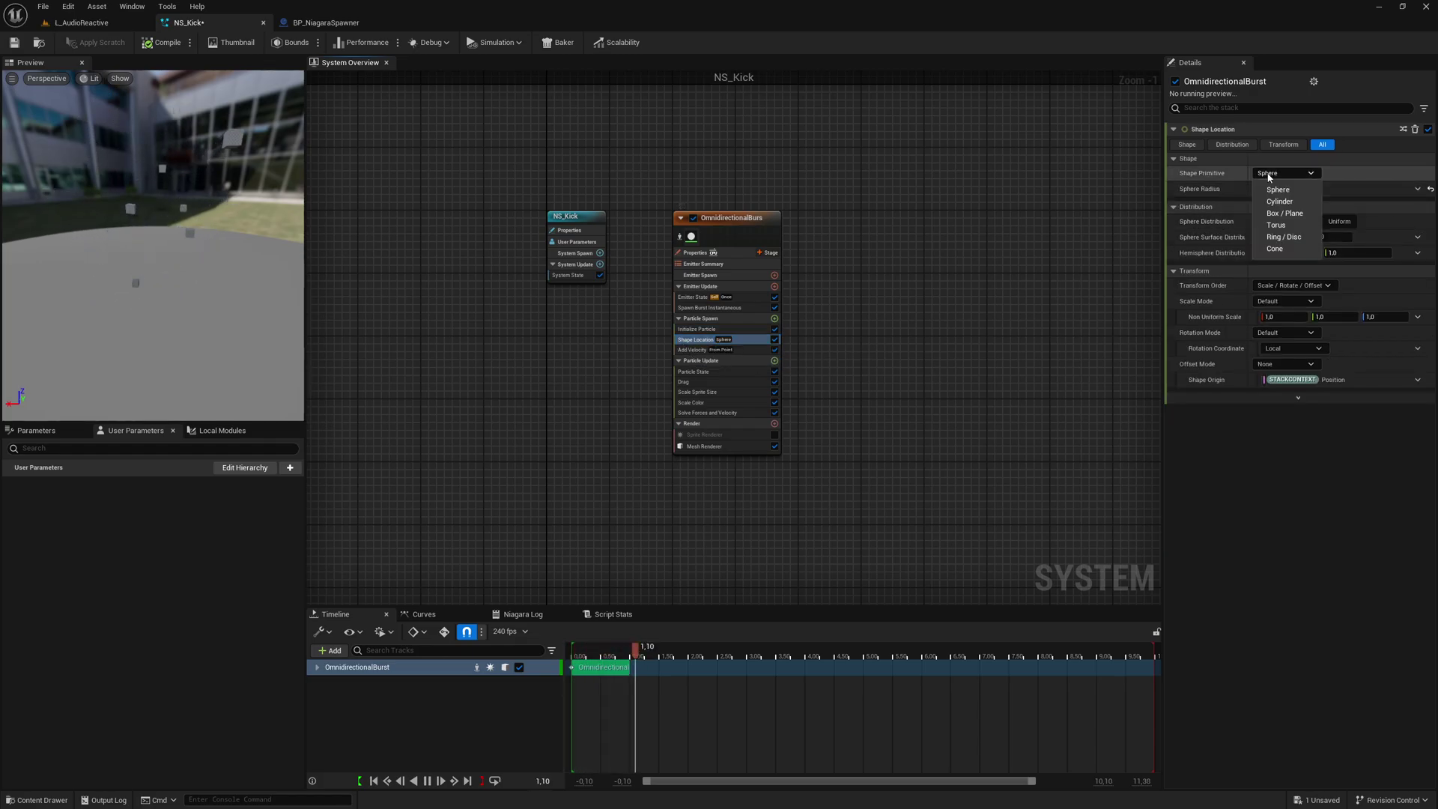
{"action": "left_click", "coordinate": [1282, 225]}
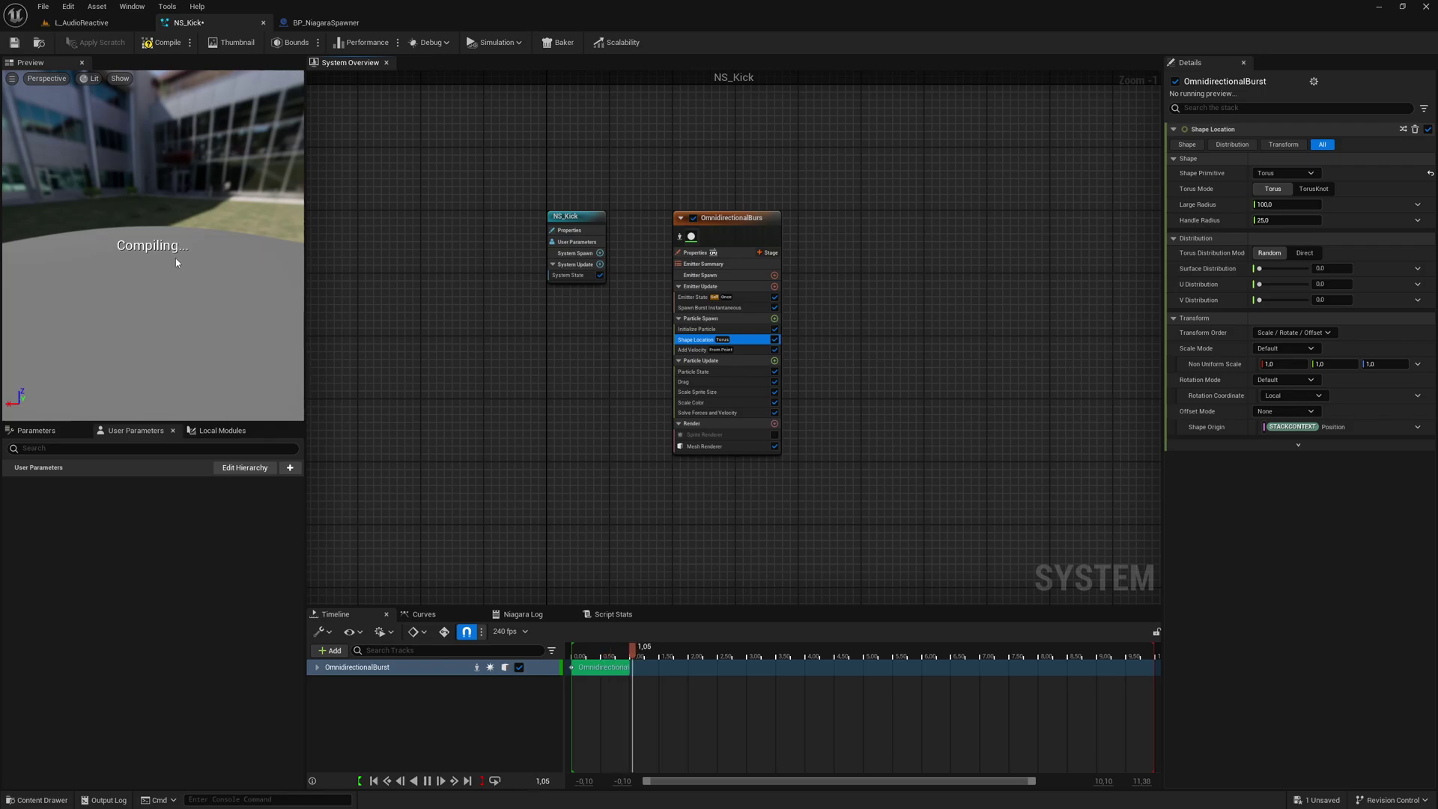
{"action": "mouse_move", "coordinate": [175, 259]}
{"action": "left_mouse_down"}
{"action": "mouse_move", "coordinate": [177, 415]}
{"action": "mouse_move", "coordinate": [176, 263]}
{"action": "left_mouse_up"}
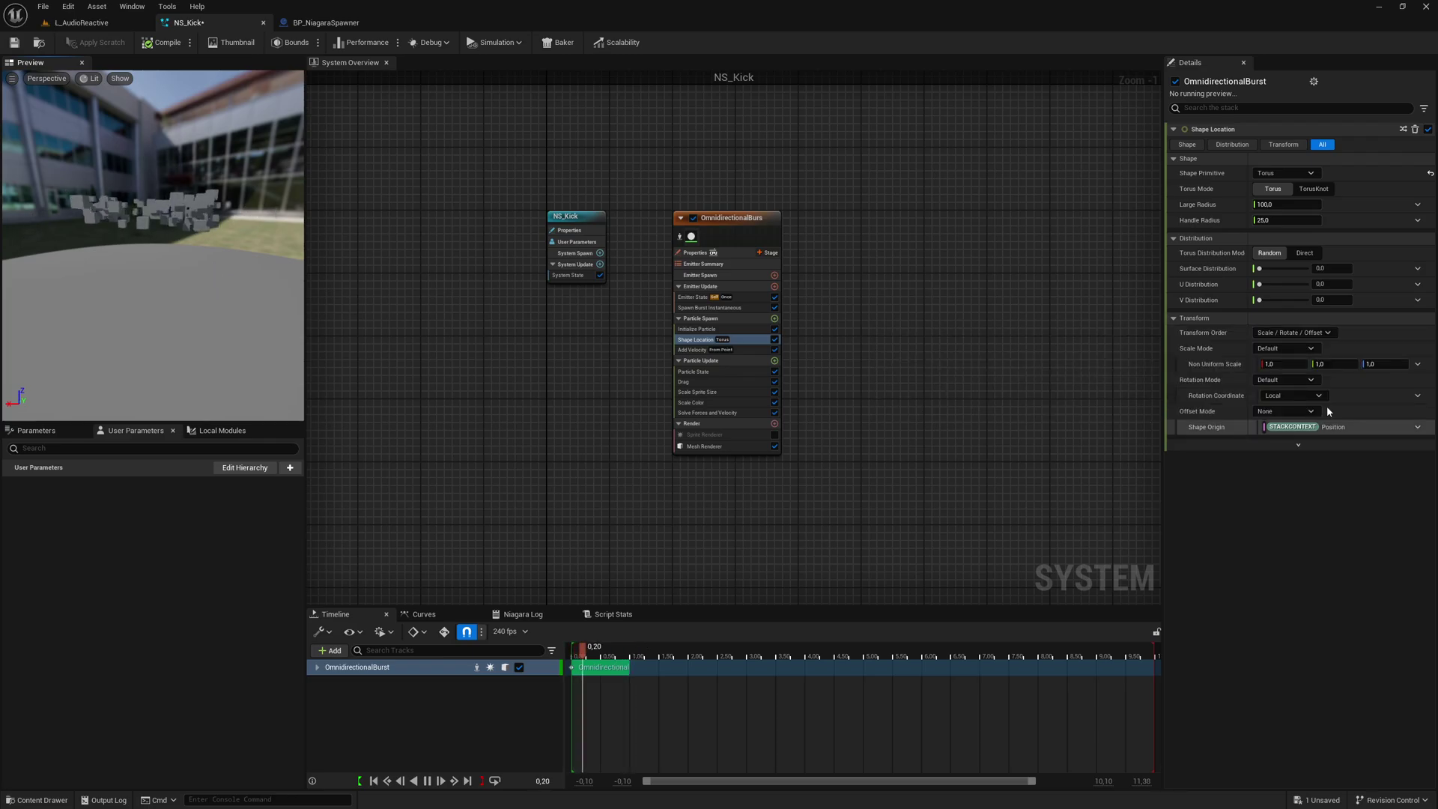
- Set the torus Rotation Mode to Yaw / Pitch / Roll with yaw 90 and pitch 90, using Degrees as the angle type
{"action": "left_click", "coordinate": [1304, 381]}
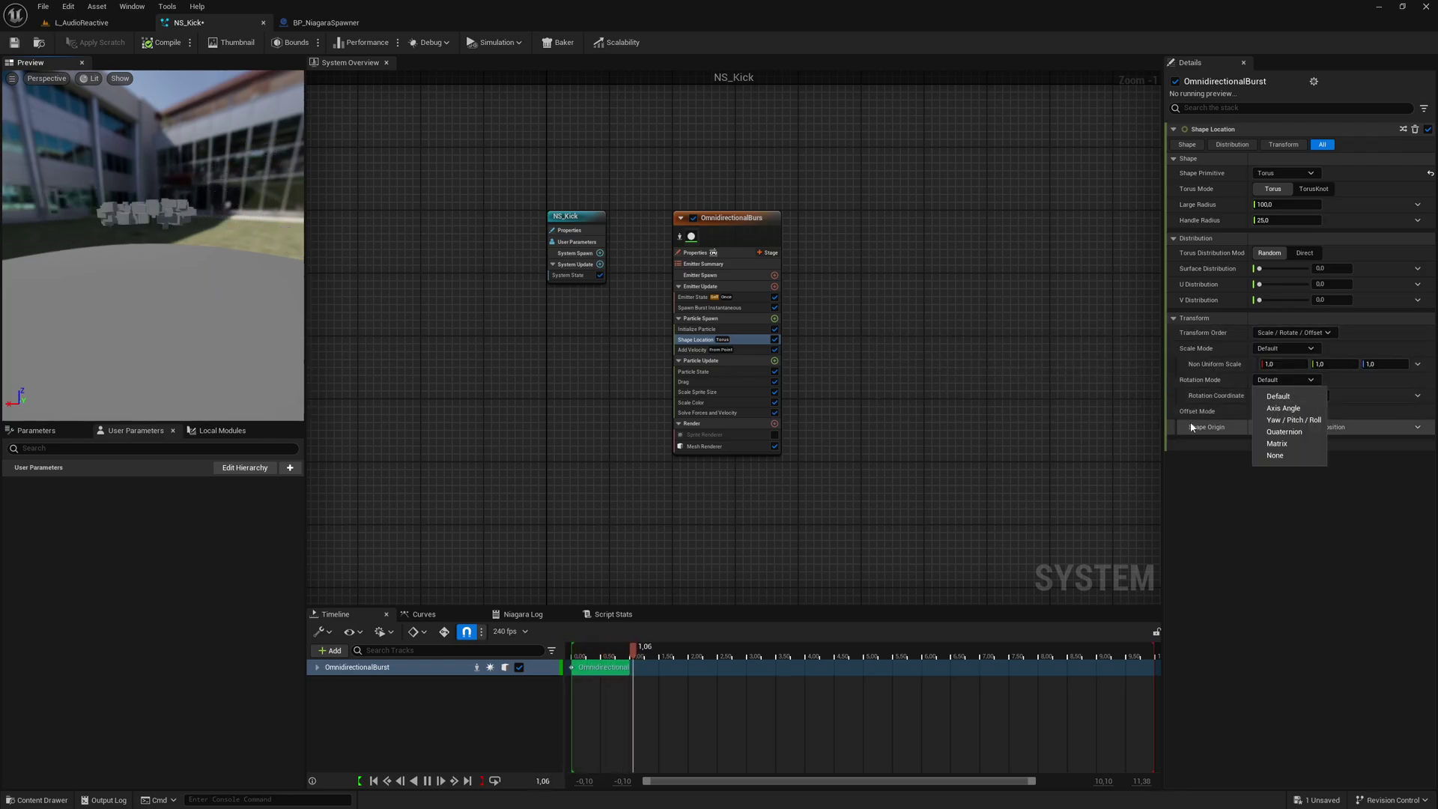
{"action": "left_click", "coordinate": [1293, 419]}
{"action": "left_click", "coordinate": [1286, 393]}
{"action": "type", "text": "90"}
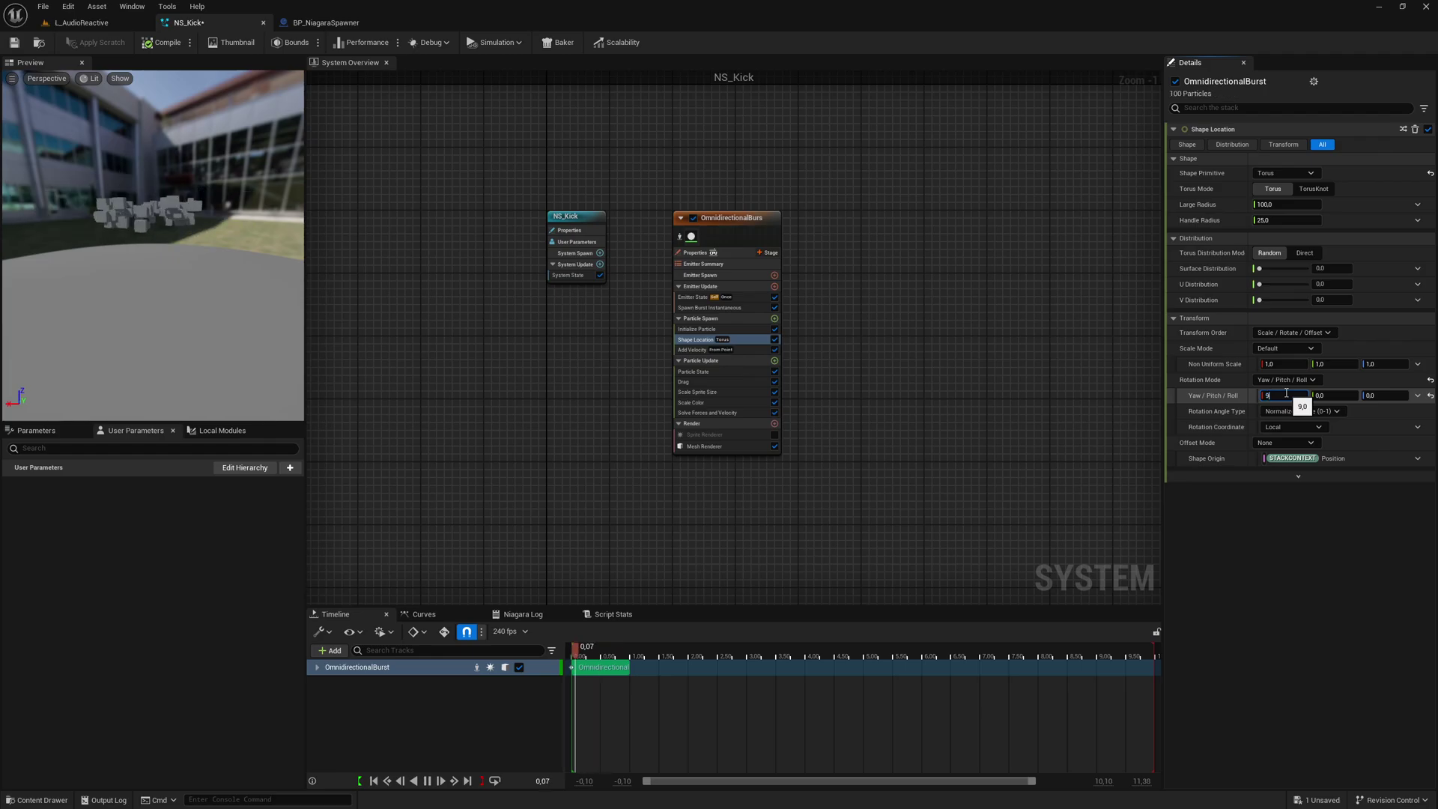
{"action": "key", "text": "Tab"}
{"action": "type", "text": "90"}
{"action": "key", "text": "Return"}
{"action": "key", "text": "Return"}
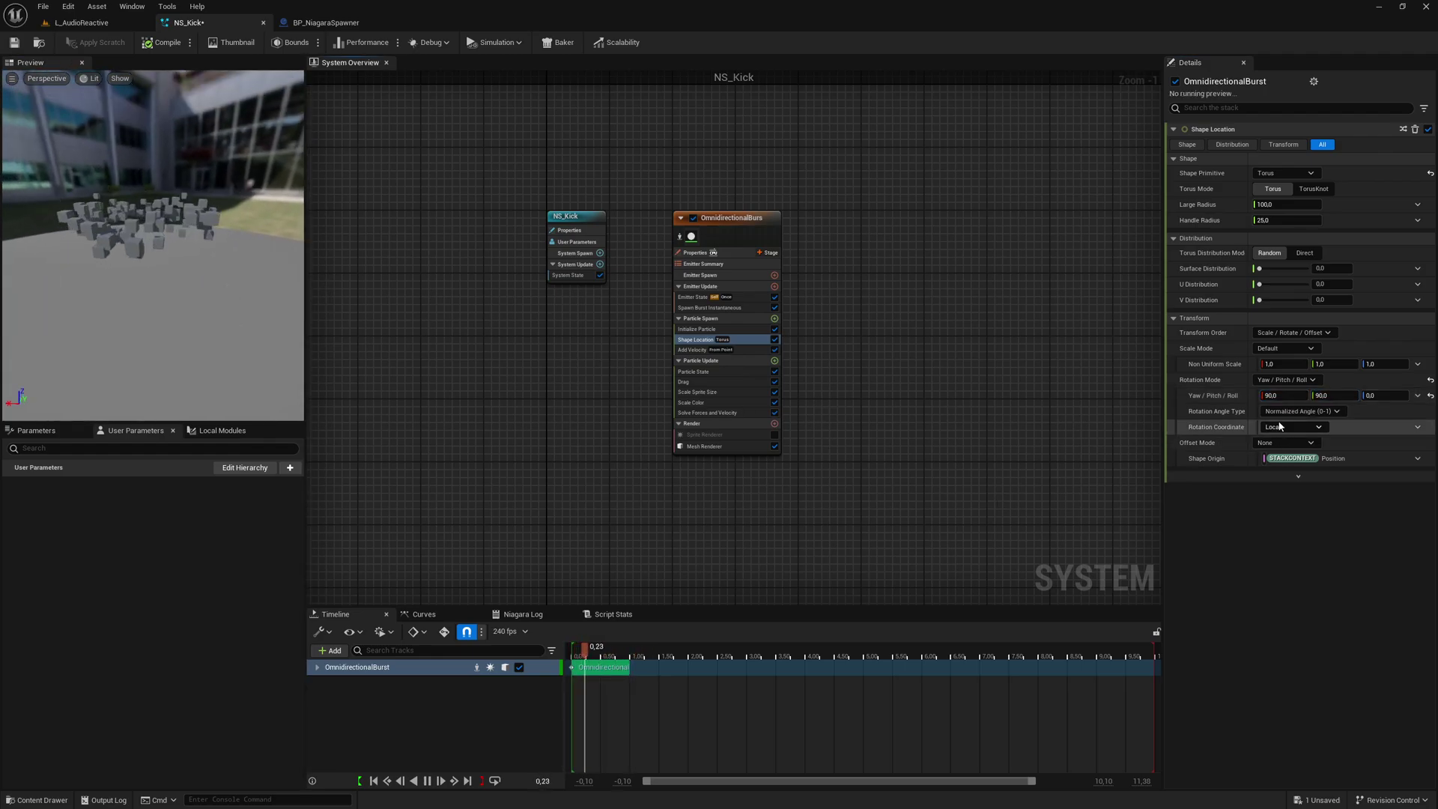
{"action": "left_click", "coordinate": [1317, 411]}
{"action": "left_click", "coordinate": [1346, 431]}
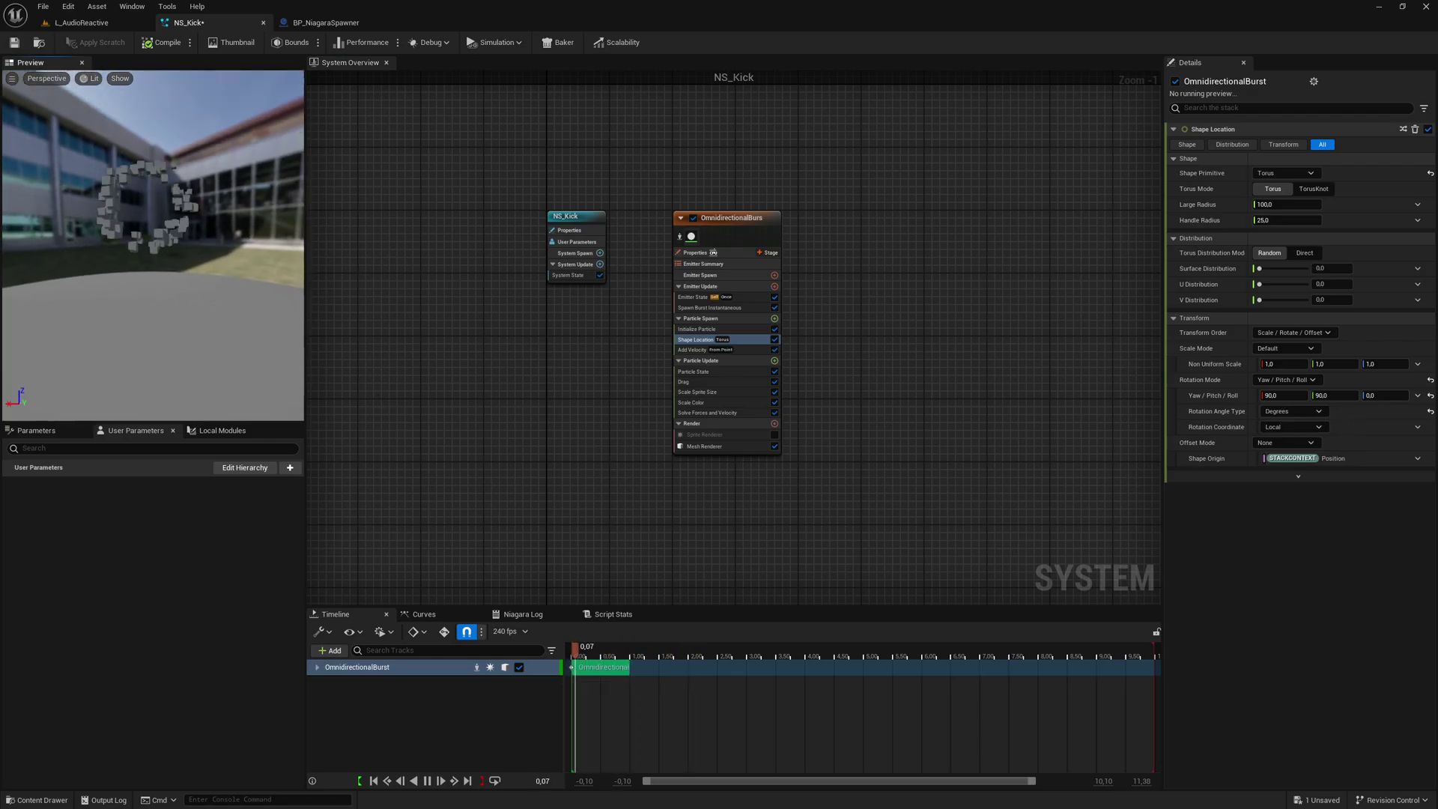
{"action": "left_click_drag", "start_coordinate": [177, 301], "coordinate": [177, 252]}
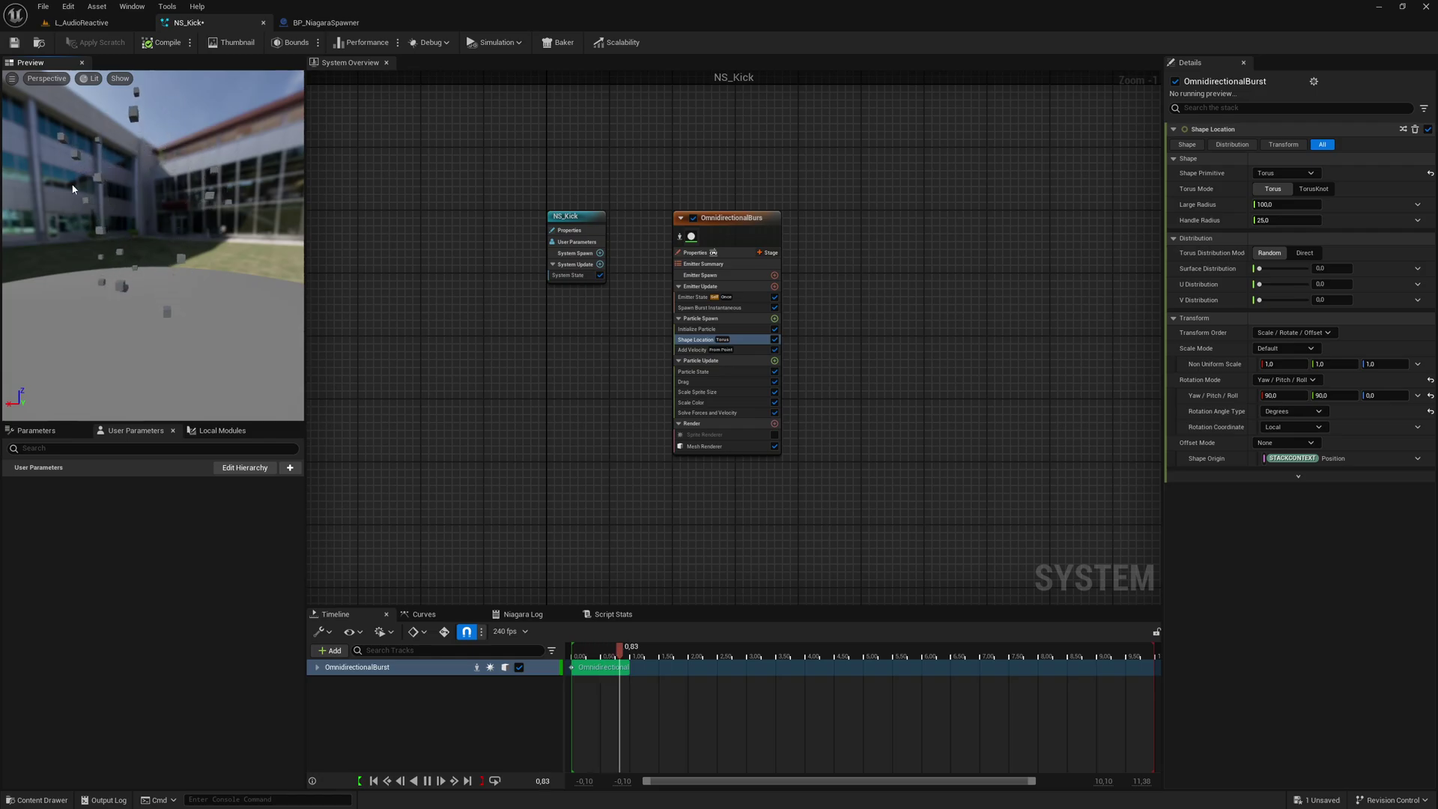
- Play the L_AudioReactive level to check the cube torus burst, and stop the session
{"action": "left_click", "coordinate": [81, 22]}
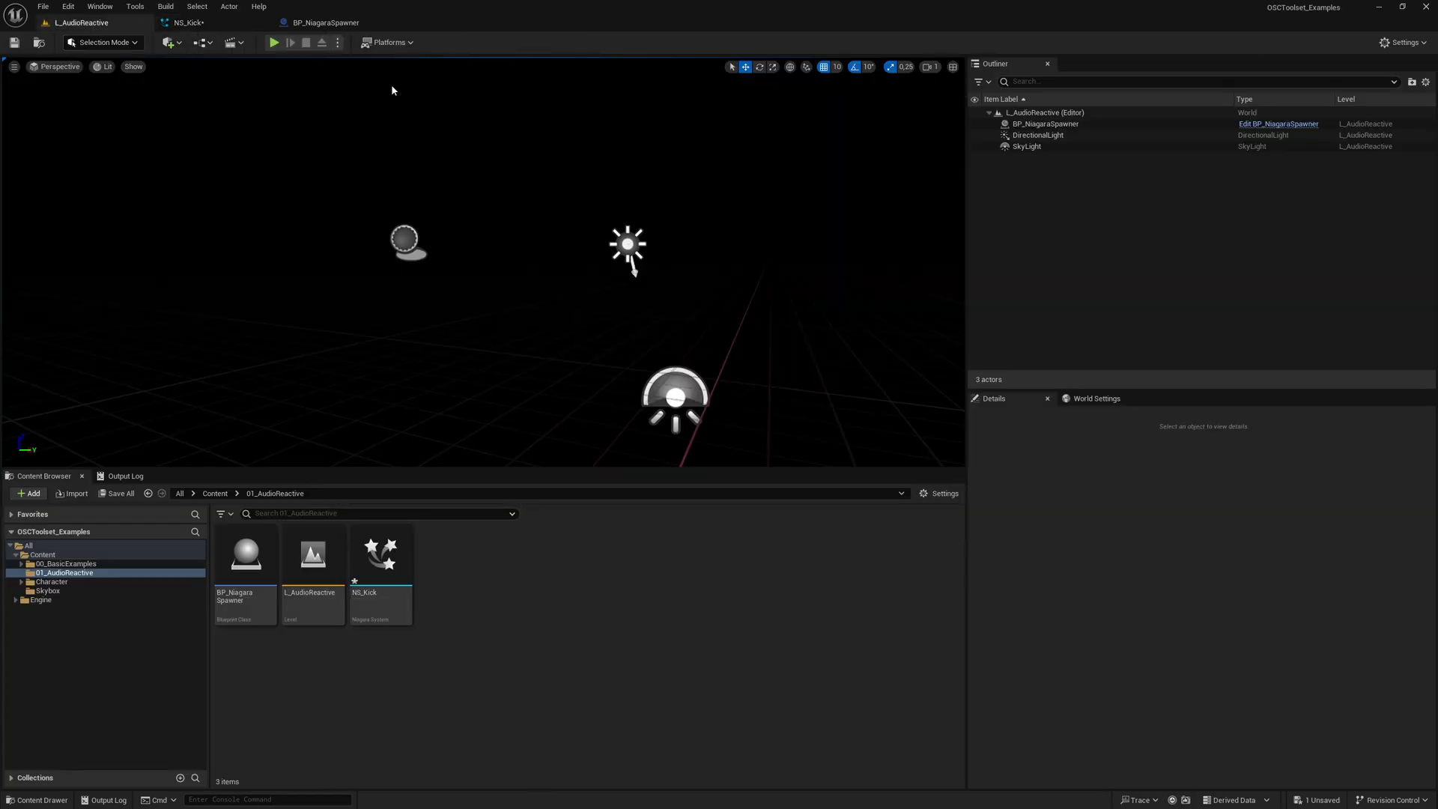
{"action": "left_click", "coordinate": [274, 43]}
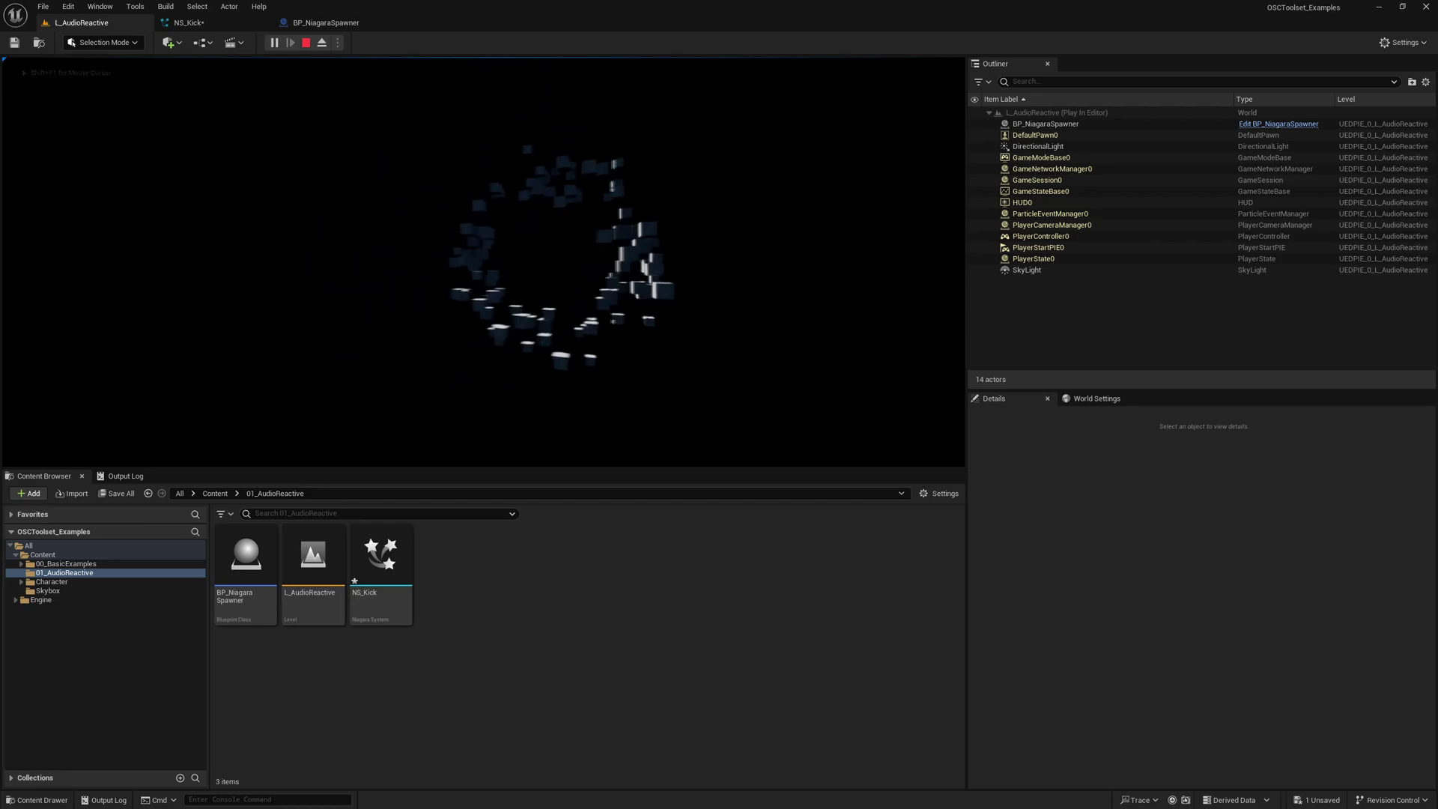
{"action": "key", "text": "Escape"}
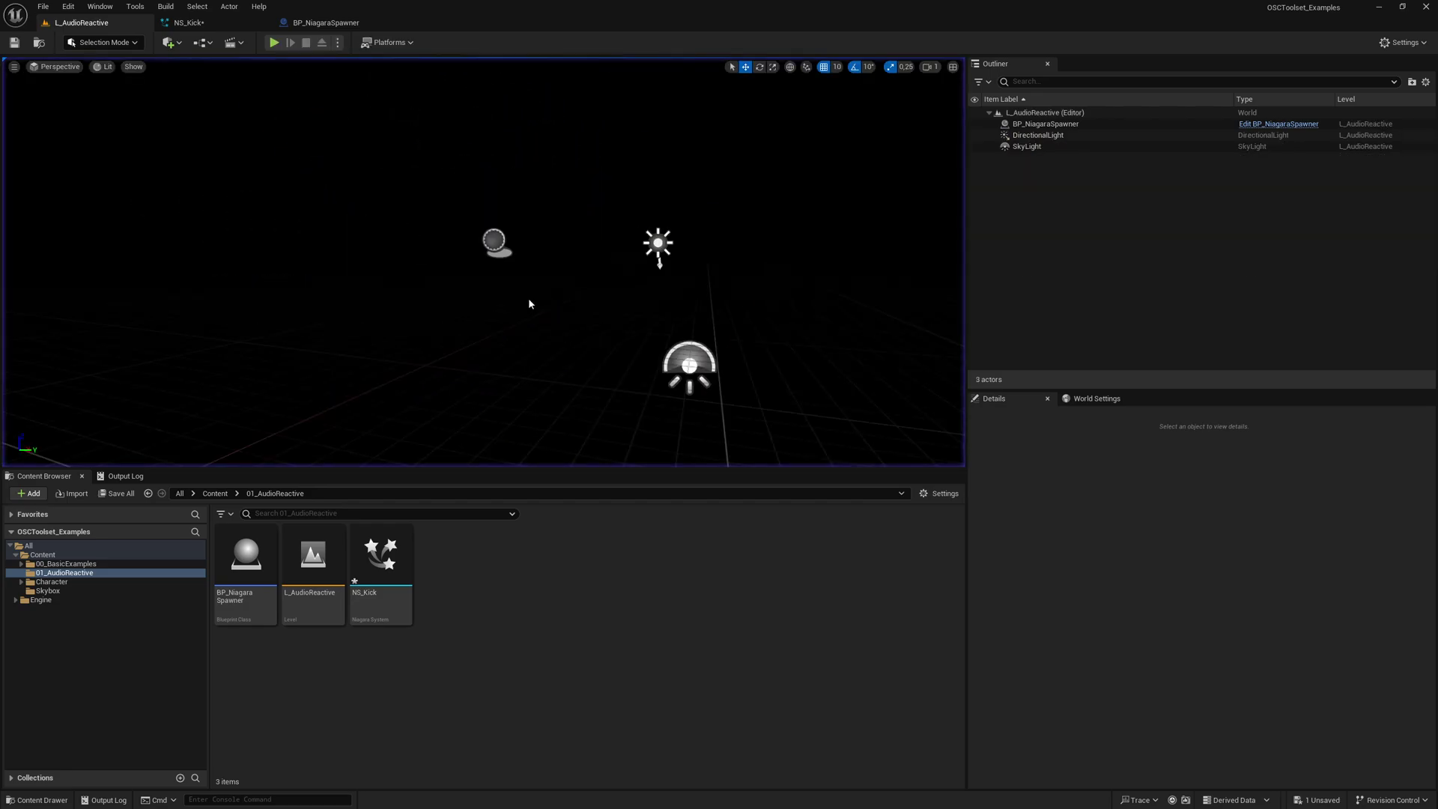
- Select the BP_NiagaraSpawner actor in the level and rotate it to 60° about the Z axis
{"action": "left_click", "coordinate": [505, 251]}
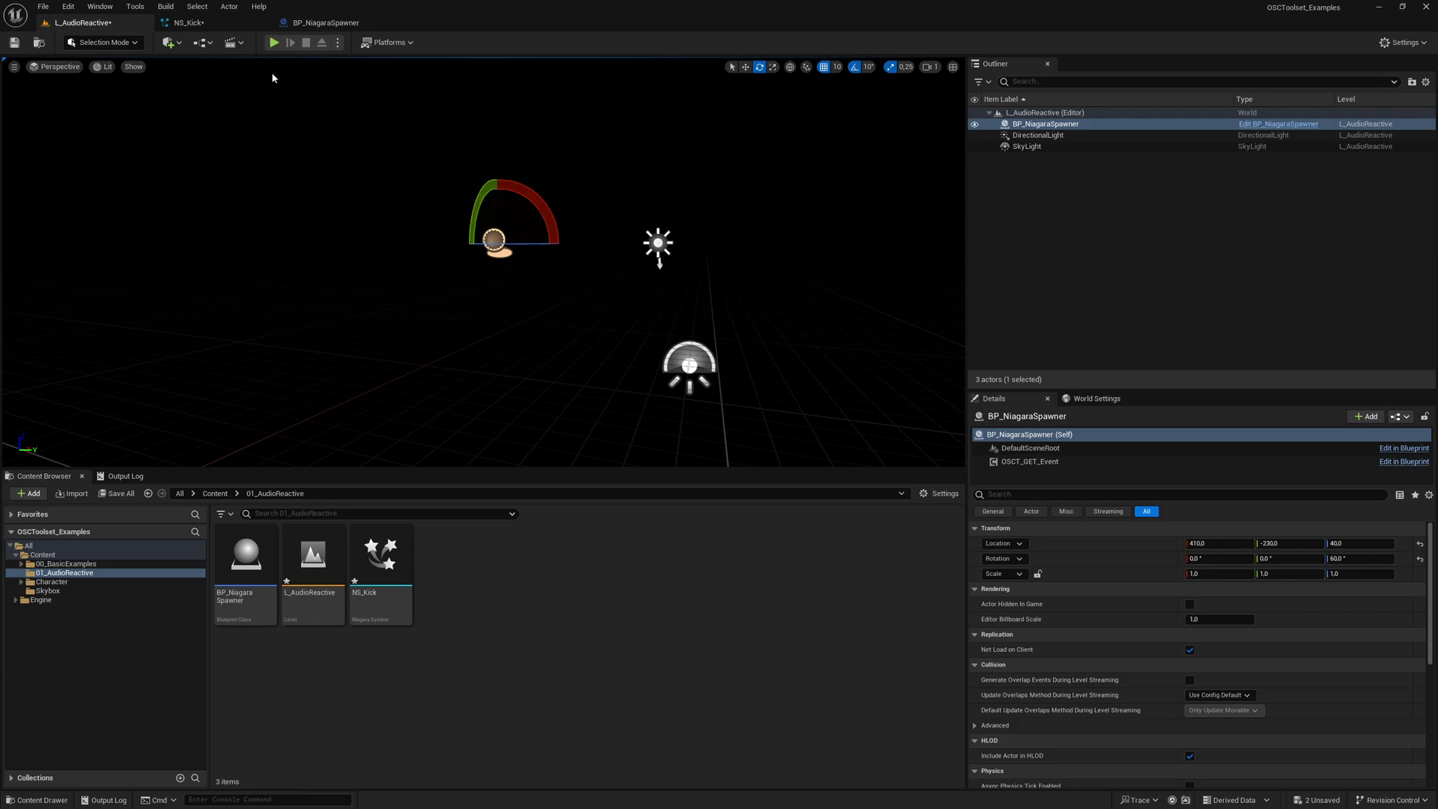
- Play the L_AudioReactive level to check the rotated cube torus burst, and stop the session
{"action": "left_click", "coordinate": [273, 43]}
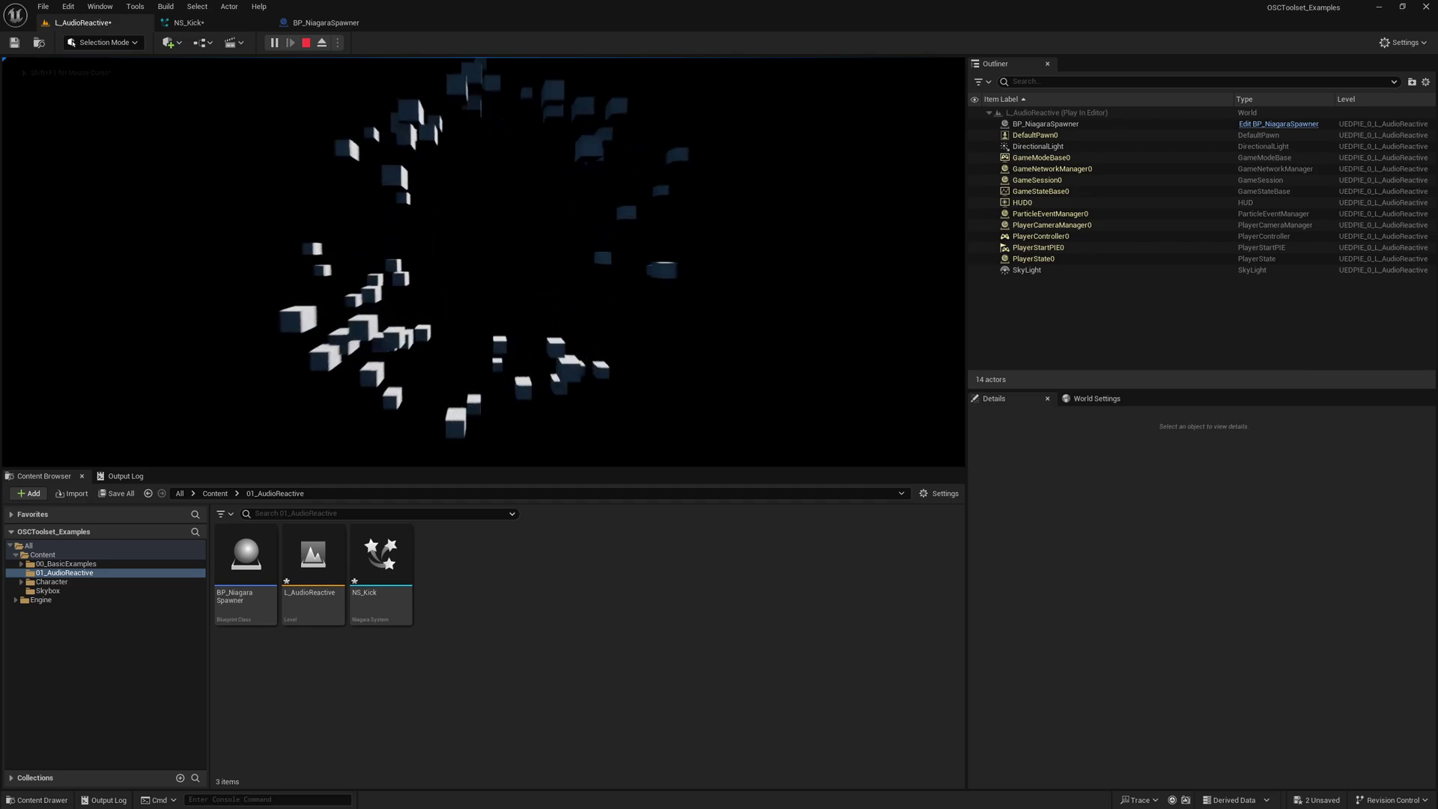
{"action": "key", "text": "Escape"}
{"action": "left_click", "coordinate": [325, 22]}
- Add a Curl Noise Force module to the Particle Update stage of NS_Kick's OmnidirectionalBurst emitter
{"action": "left_click", "coordinate": [187, 22]}
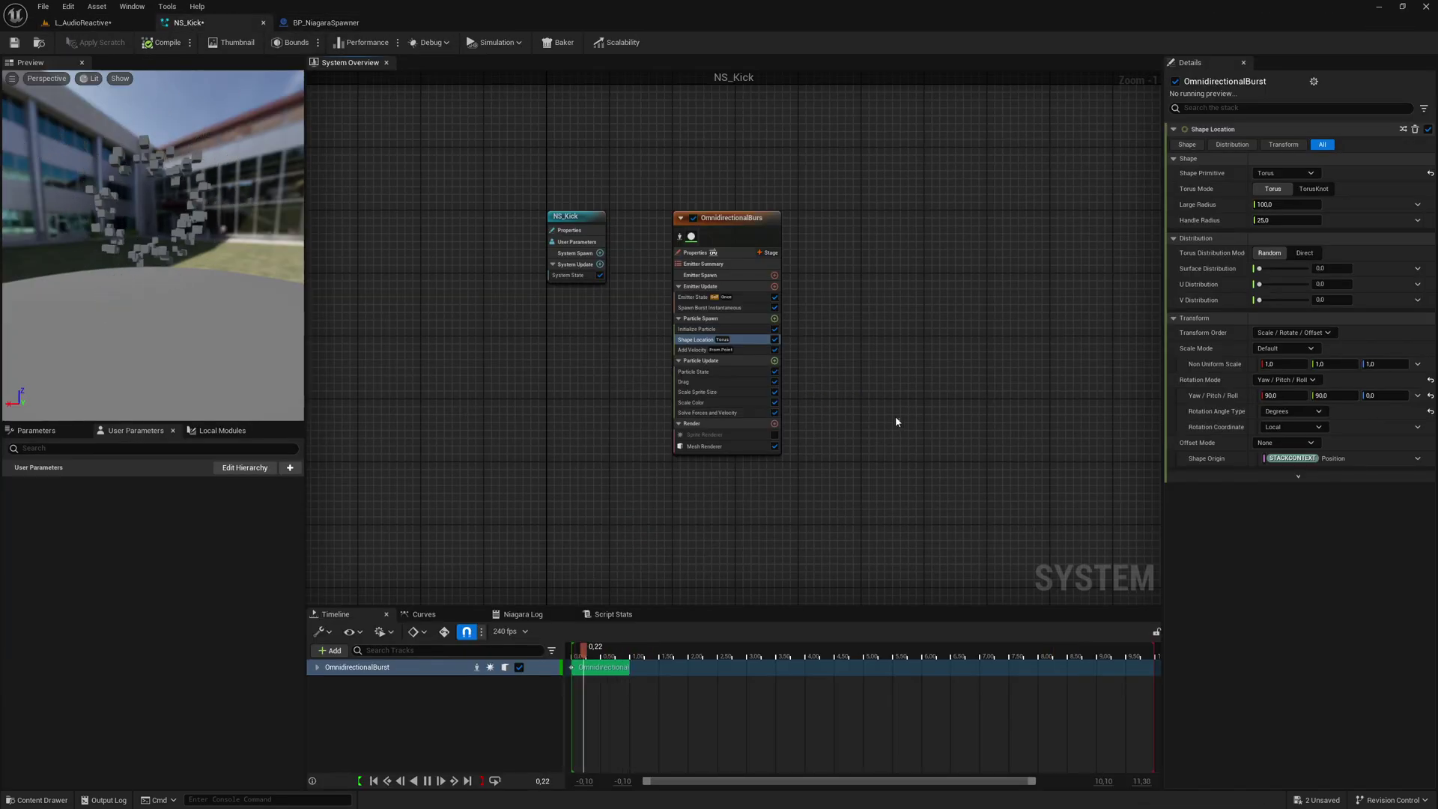
{"action": "left_click", "coordinate": [774, 360]}
{"action": "type", "text": "curl noise"}
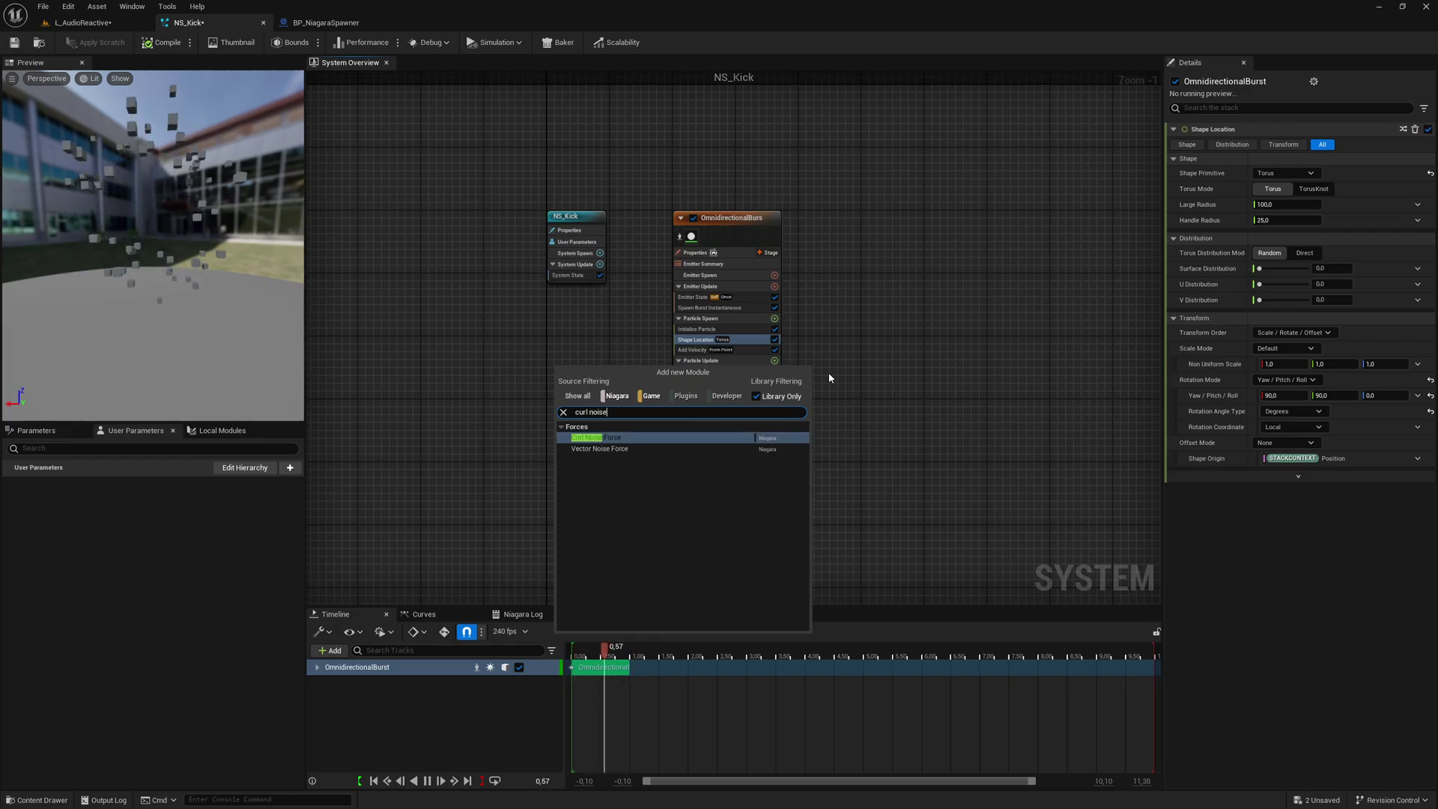
{"action": "key", "text": "Return"}
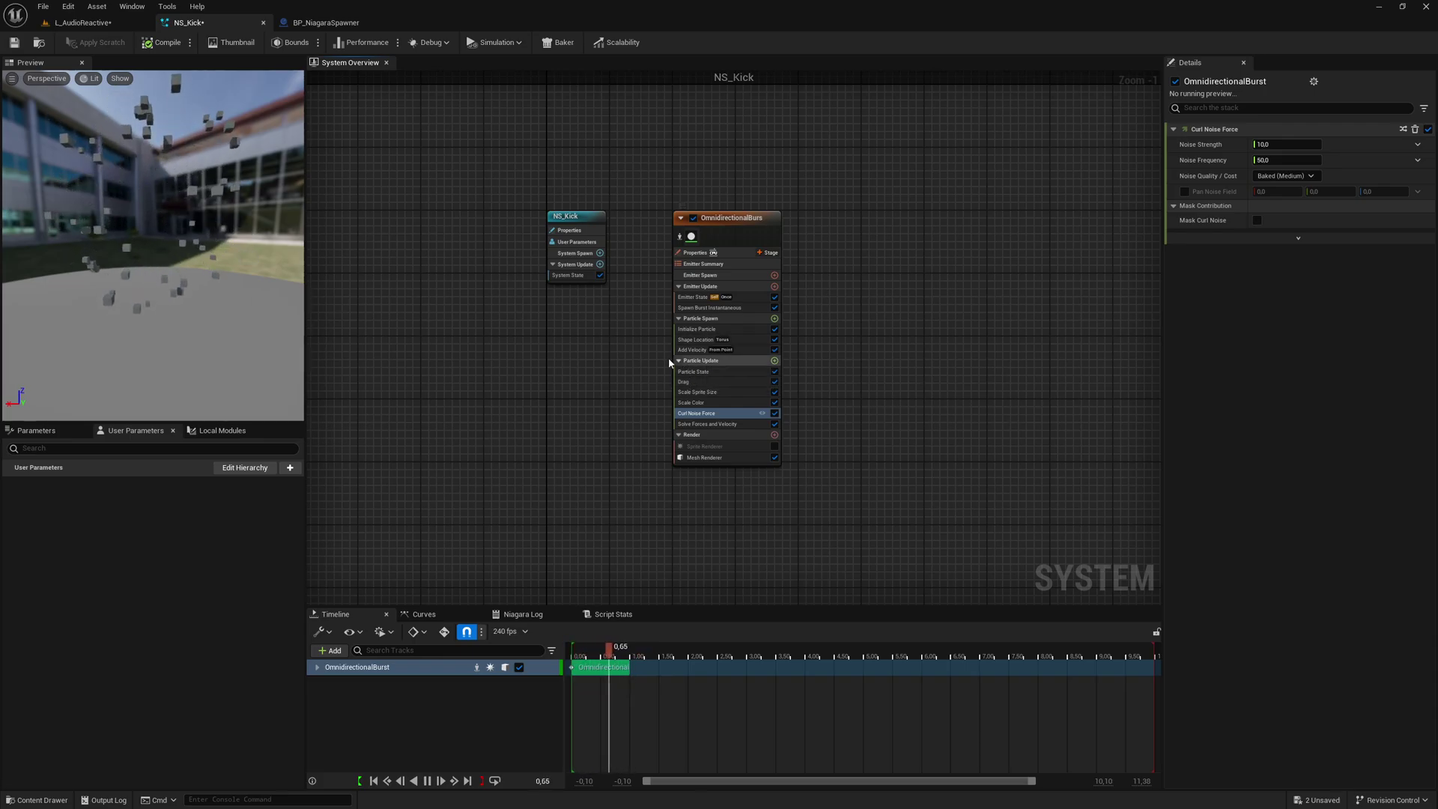
{"action": "left_click", "coordinate": [719, 413]}
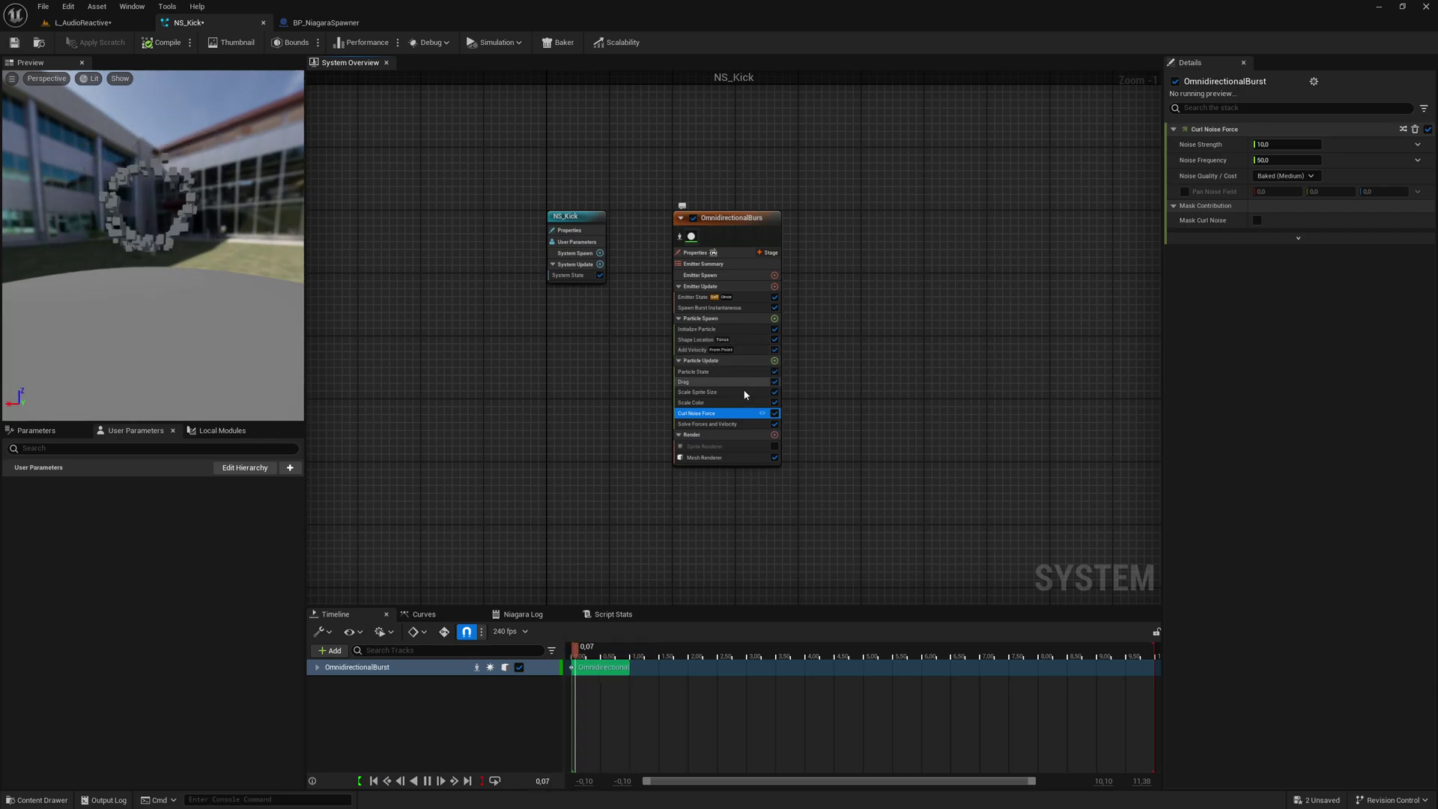
- Set the Curl Noise Force's Noise Strength to 500 and check the burst in the preview
{"action": "left_click", "coordinate": [1262, 144]}
{"action": "type", "text": "50"}
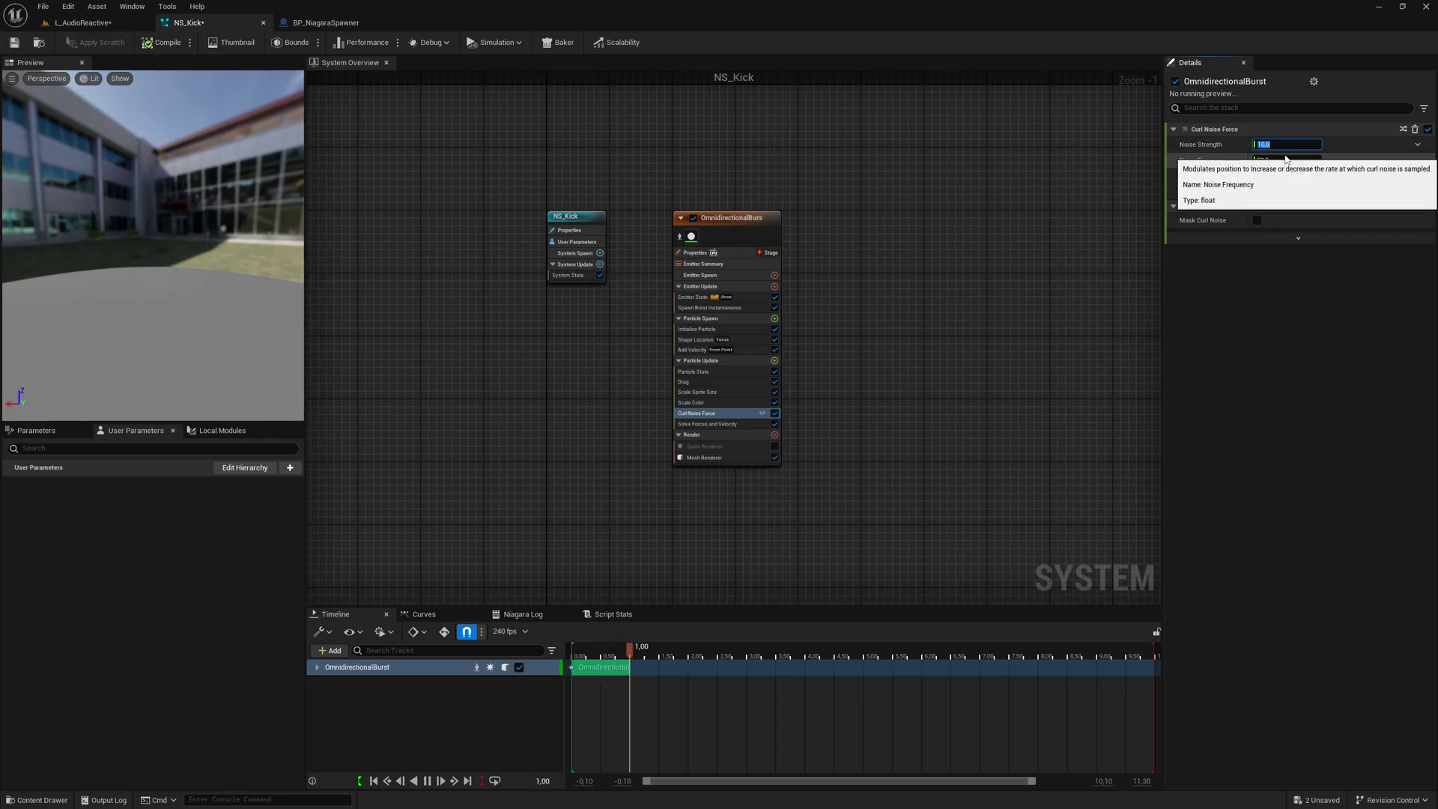
{"action": "type", "text": "0"}
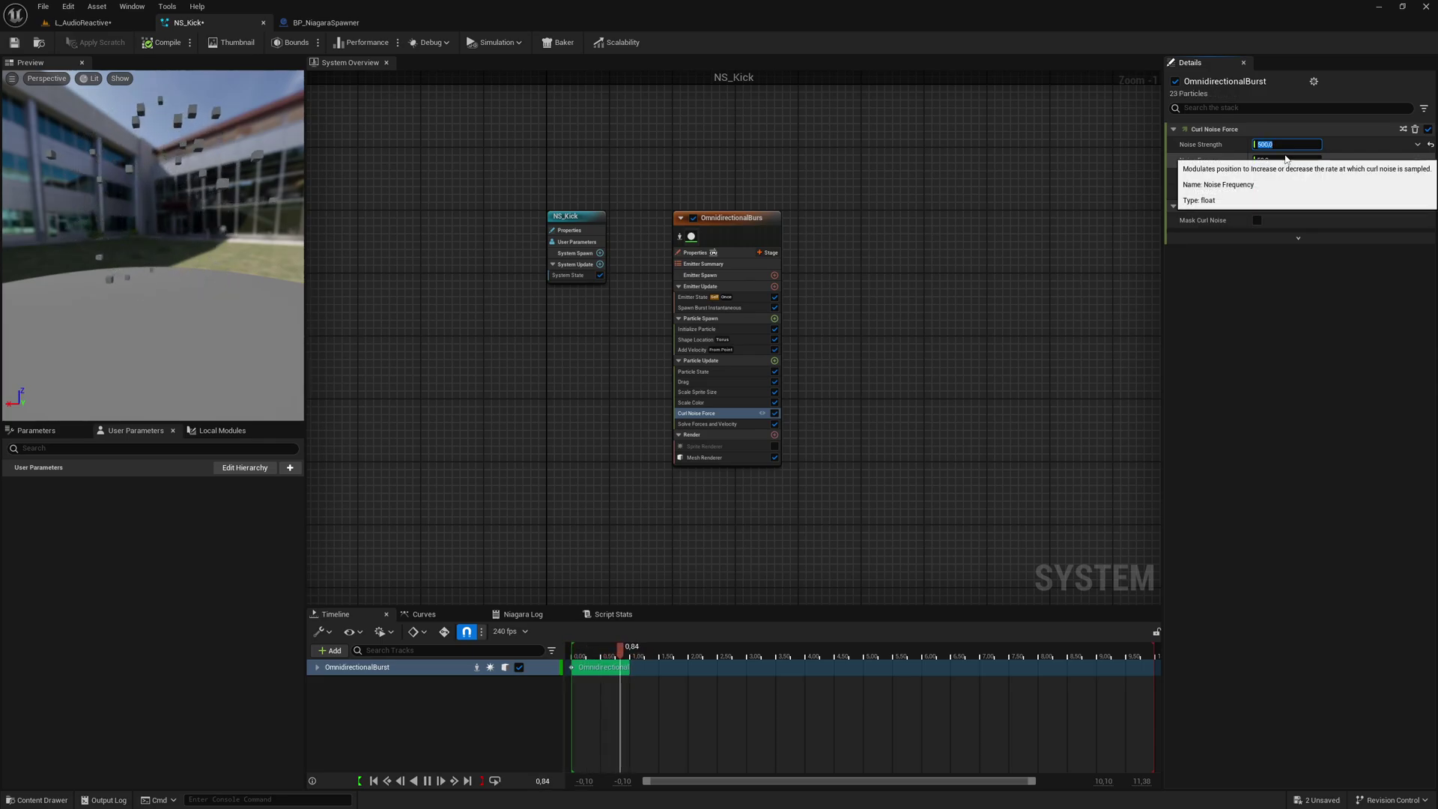
{"action": "key", "text": "Return"}
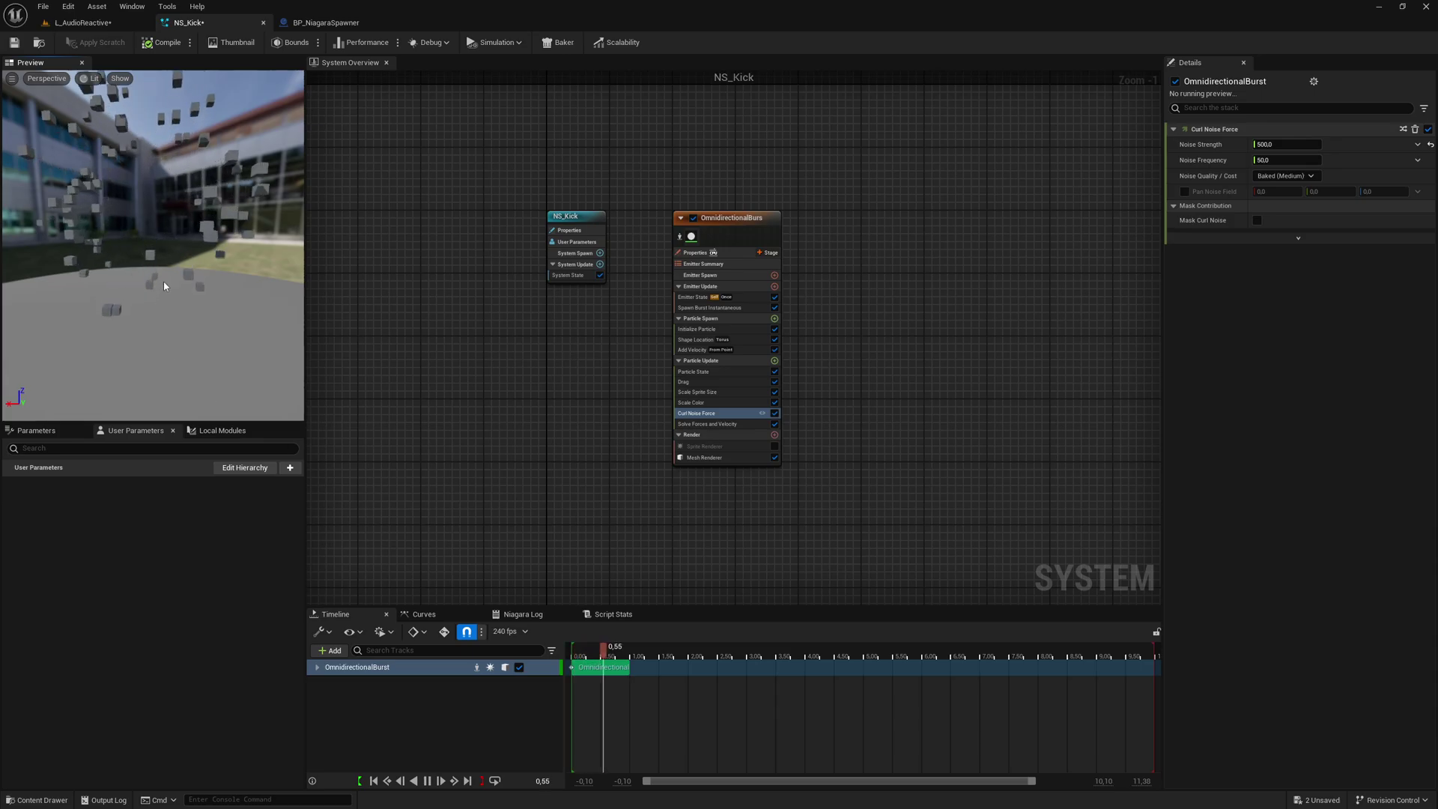
{"action": "left_click_drag", "start_coordinate": [163, 281], "coordinate": [180, 240]}
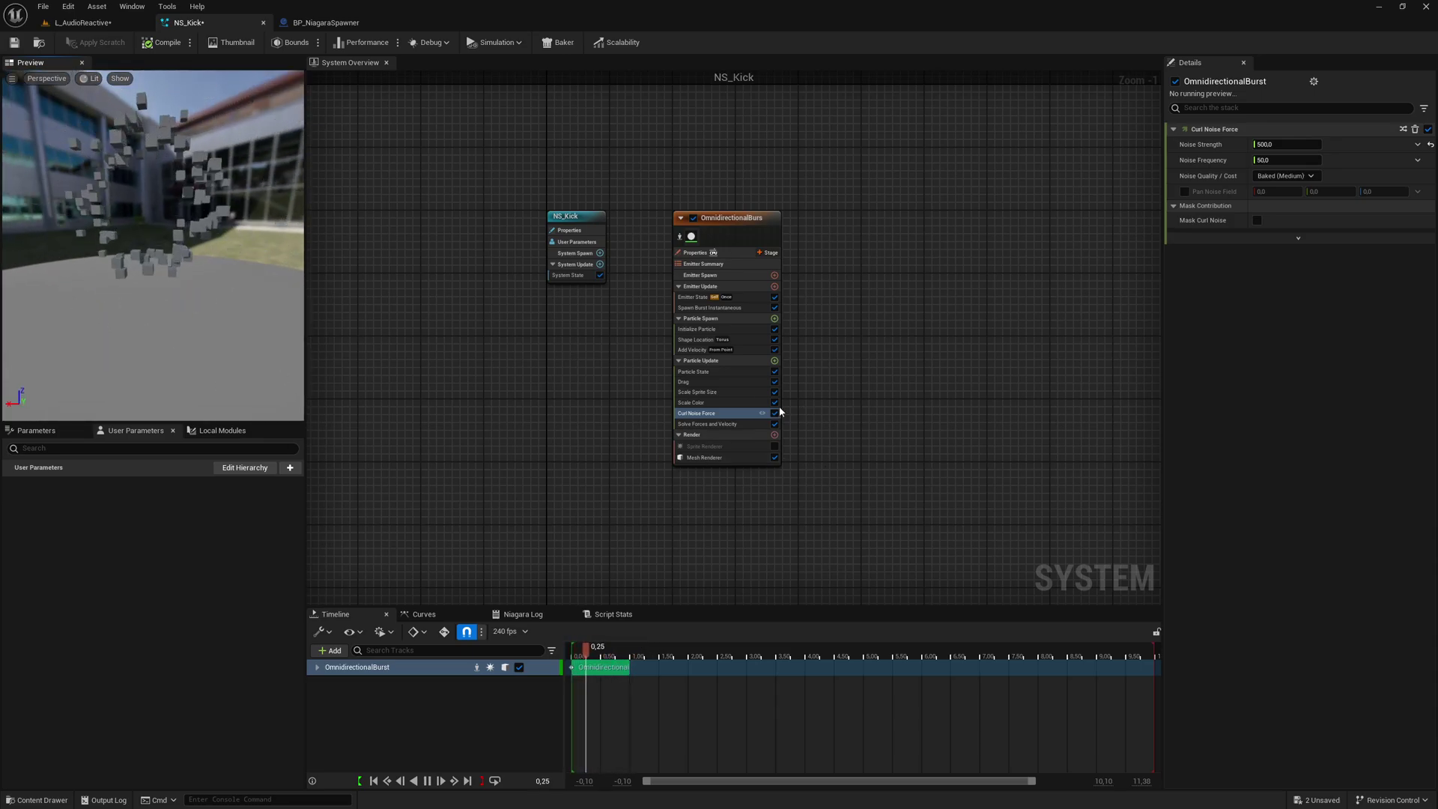
- Set the Mesh Renderer's Facing Mode to Velocity and check the cube orientation in the preview
{"action": "left_click", "coordinate": [701, 457]}
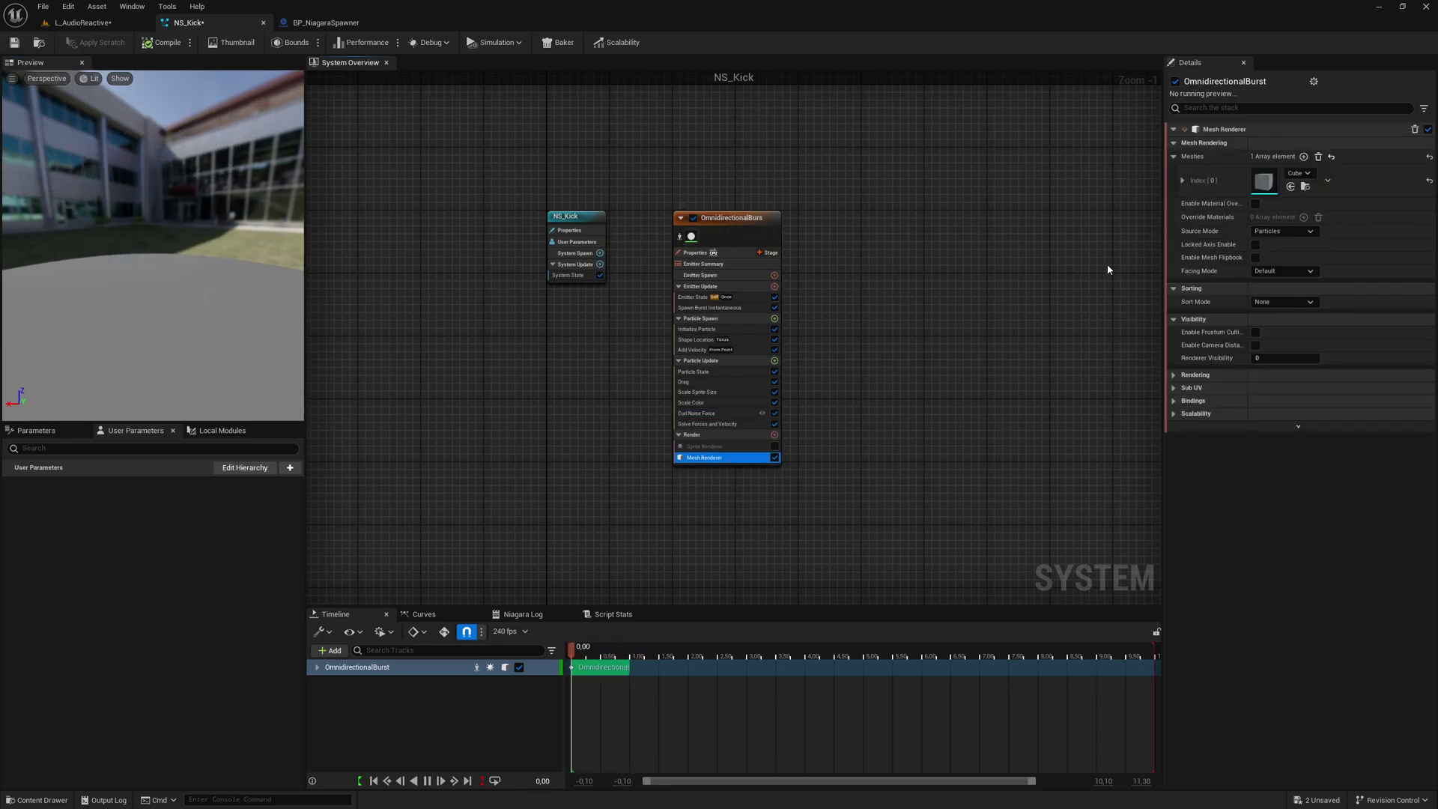
{"action": "left_click", "coordinate": [1283, 271]}
{"action": "left_click", "coordinate": [1273, 298]}
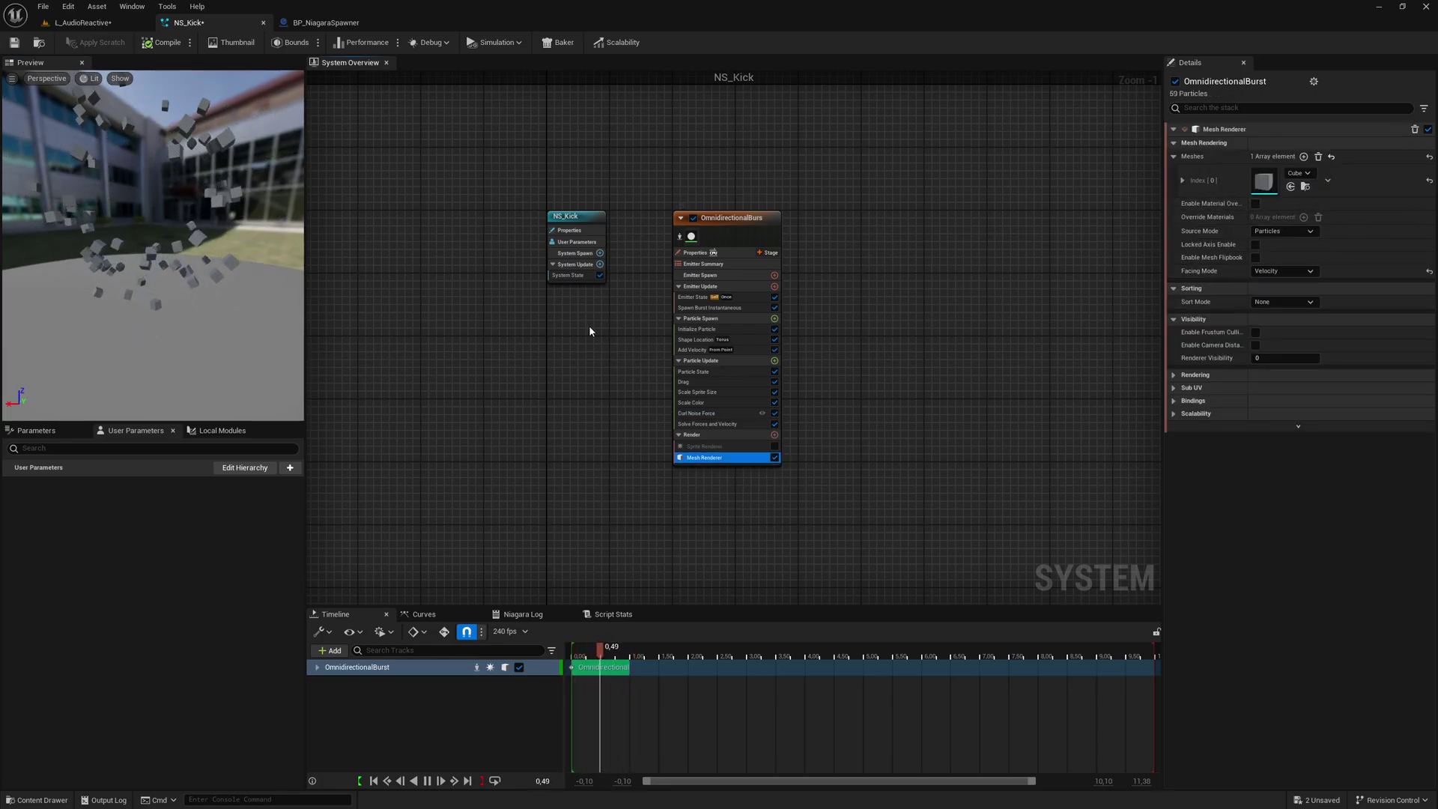
{"action": "mouse_move", "coordinate": [214, 253]}
{"action": "left_mouse_down"}
{"action": "mouse_move", "coordinate": [214, 157]}
{"action": "mouse_move", "coordinate": [209, 259]}
{"action": "left_mouse_up"}
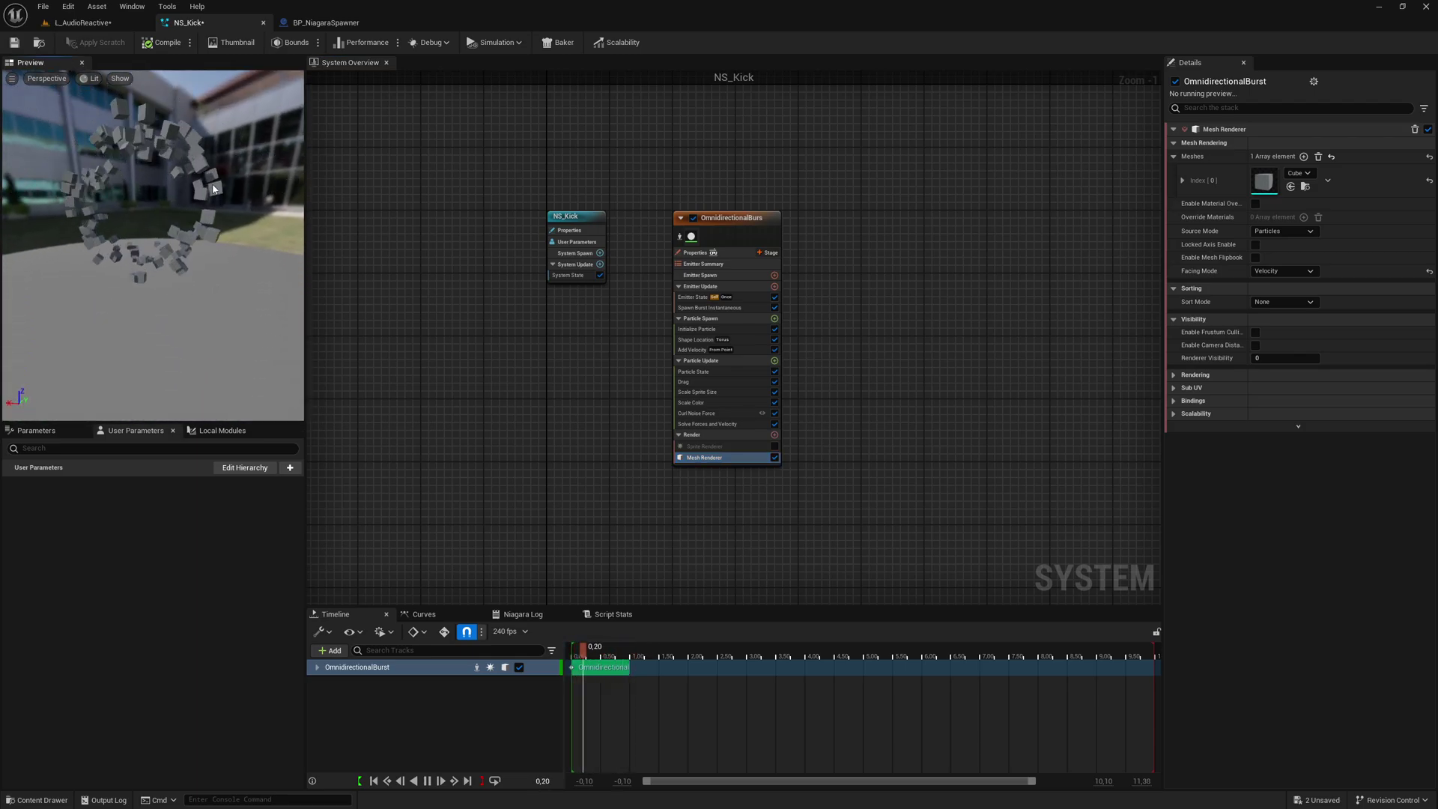
- Set the Curl Noise Force's Noise Frequency to 5
{"action": "left_click", "coordinate": [700, 413]}
{"action": "left_click", "coordinate": [1276, 159]}
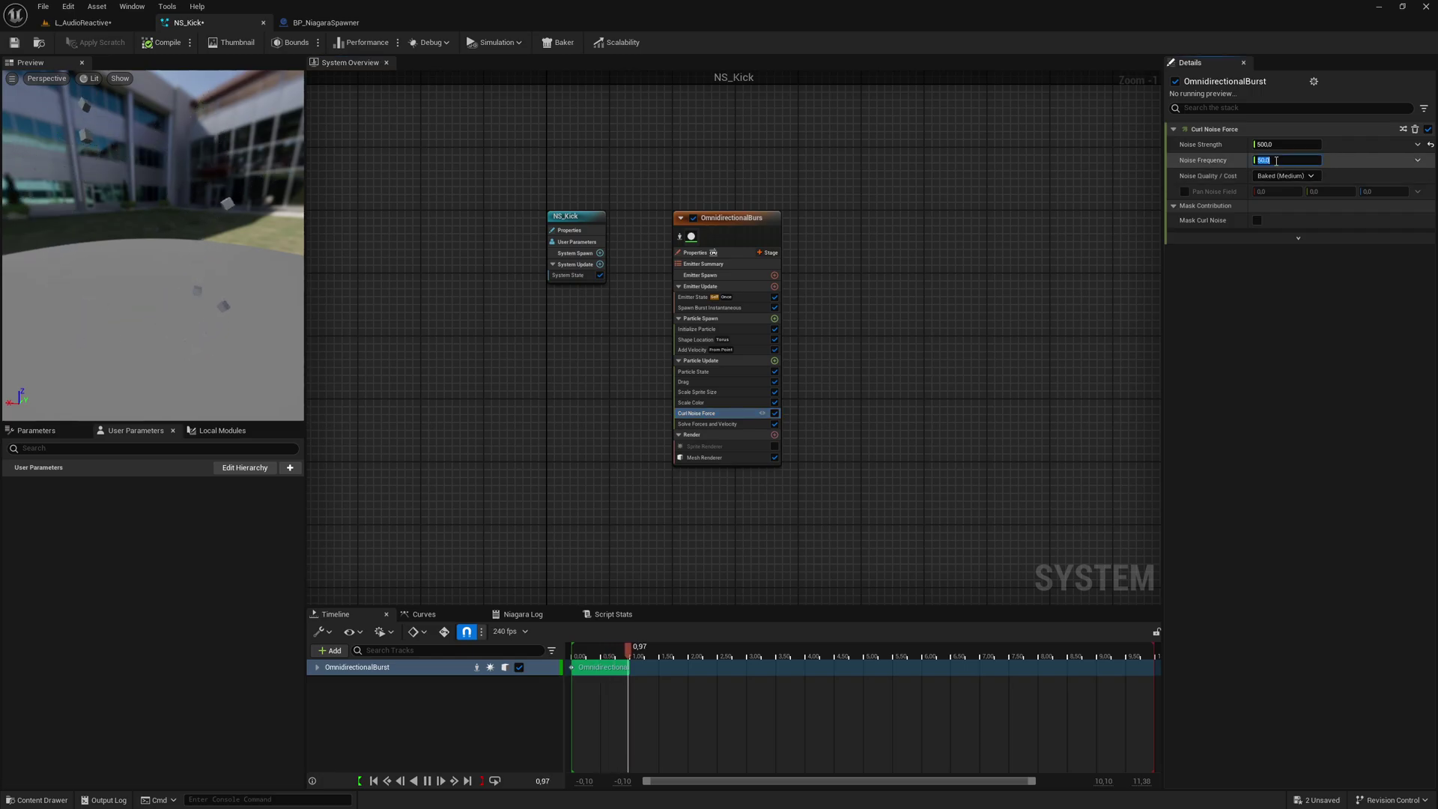
{"action": "type", "text": "5"}
{"action": "key", "text": "Return"}
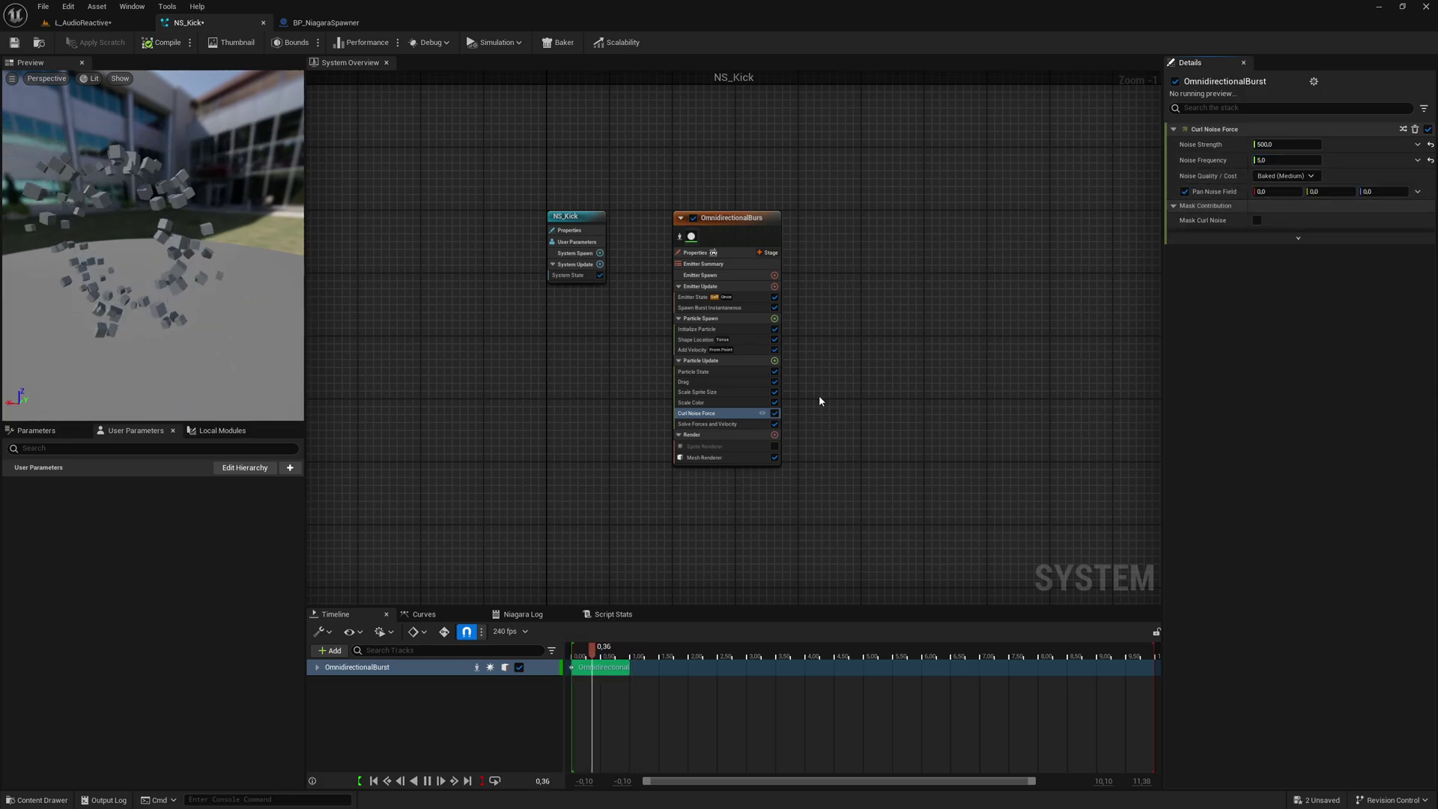
- Set the Curl Noise Force's Pan Noise Field to 1 in X and 1 in Y, checking the motion in the preview
{"action": "left_click", "coordinate": [1272, 191]}
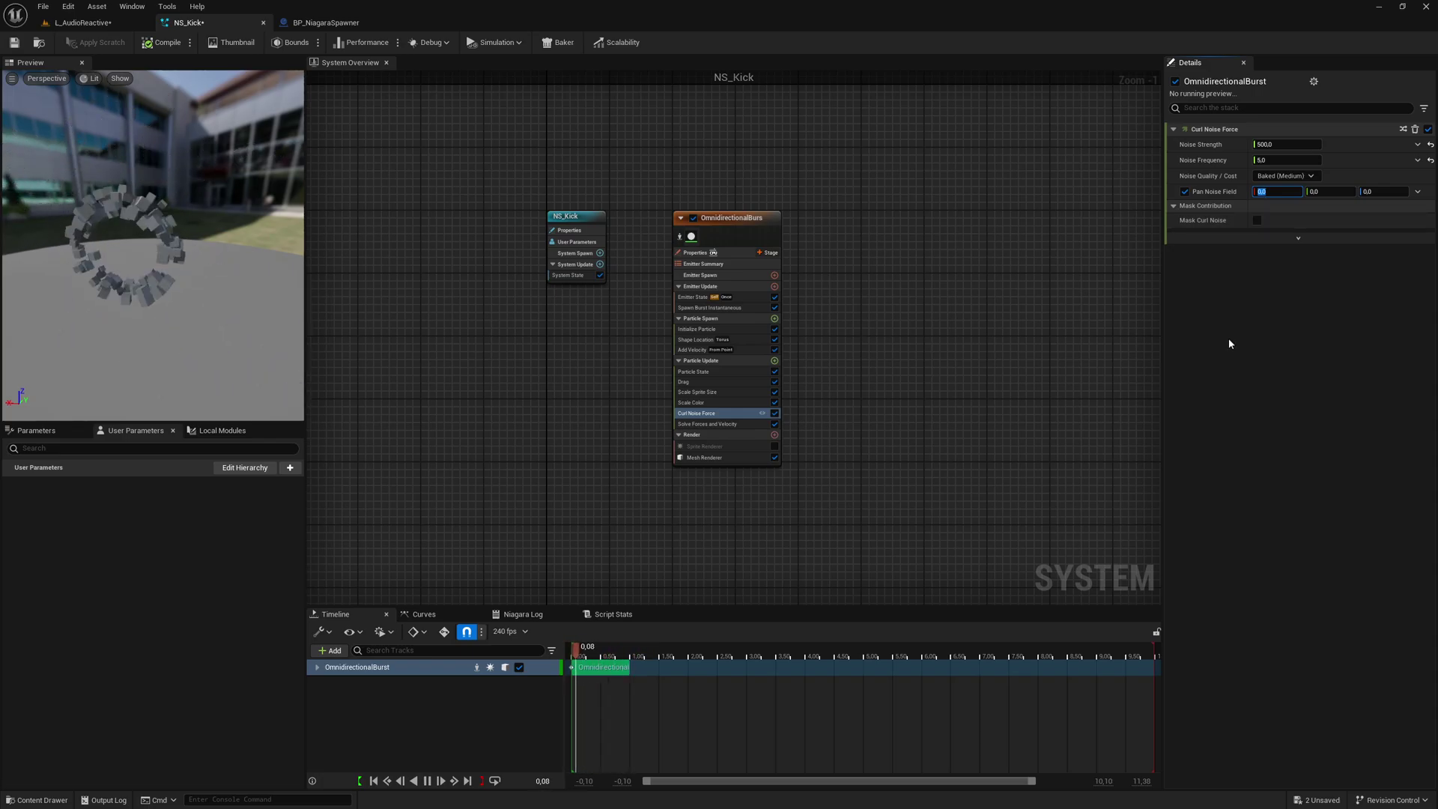
{"action": "type", "text": "1"}
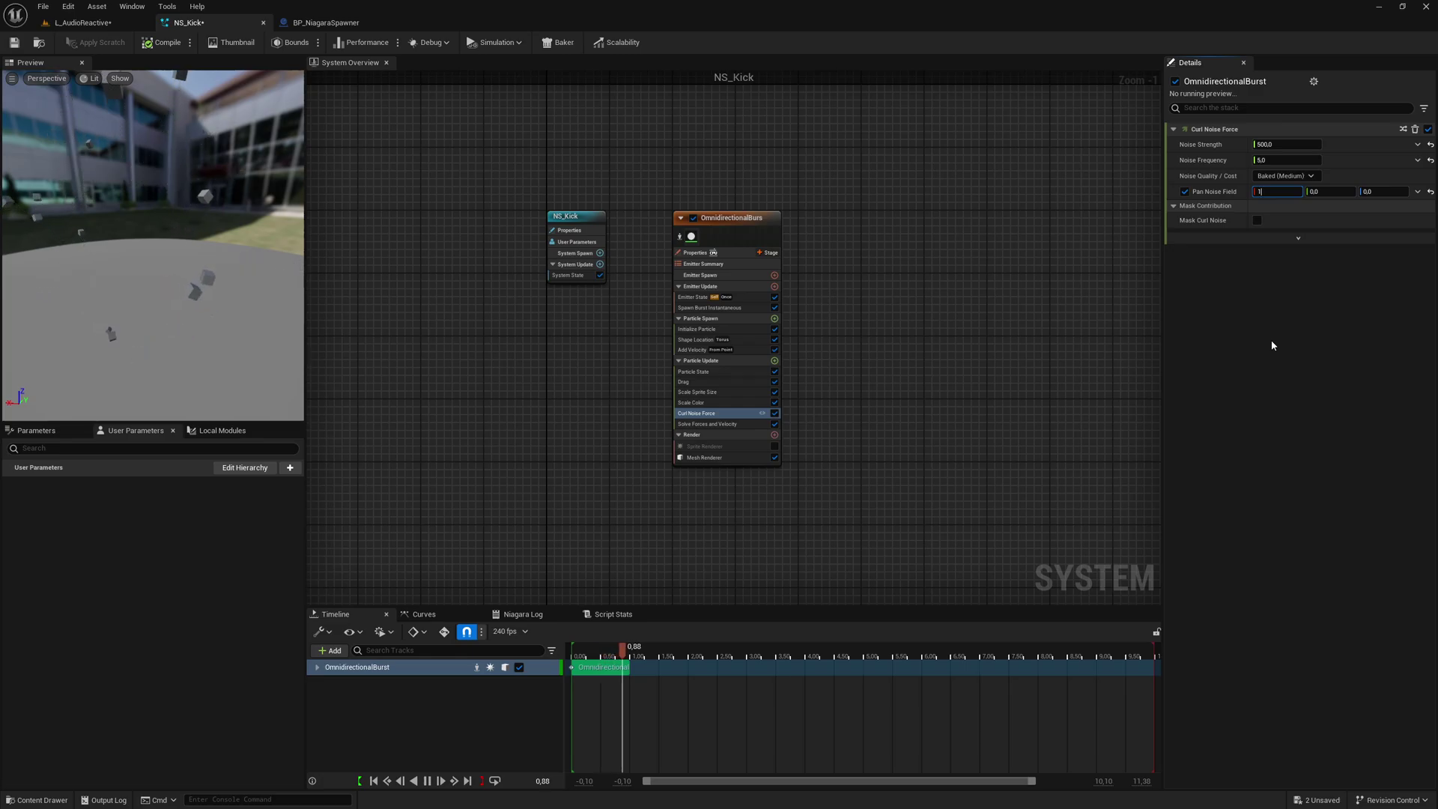
{"action": "key", "text": "Return"}
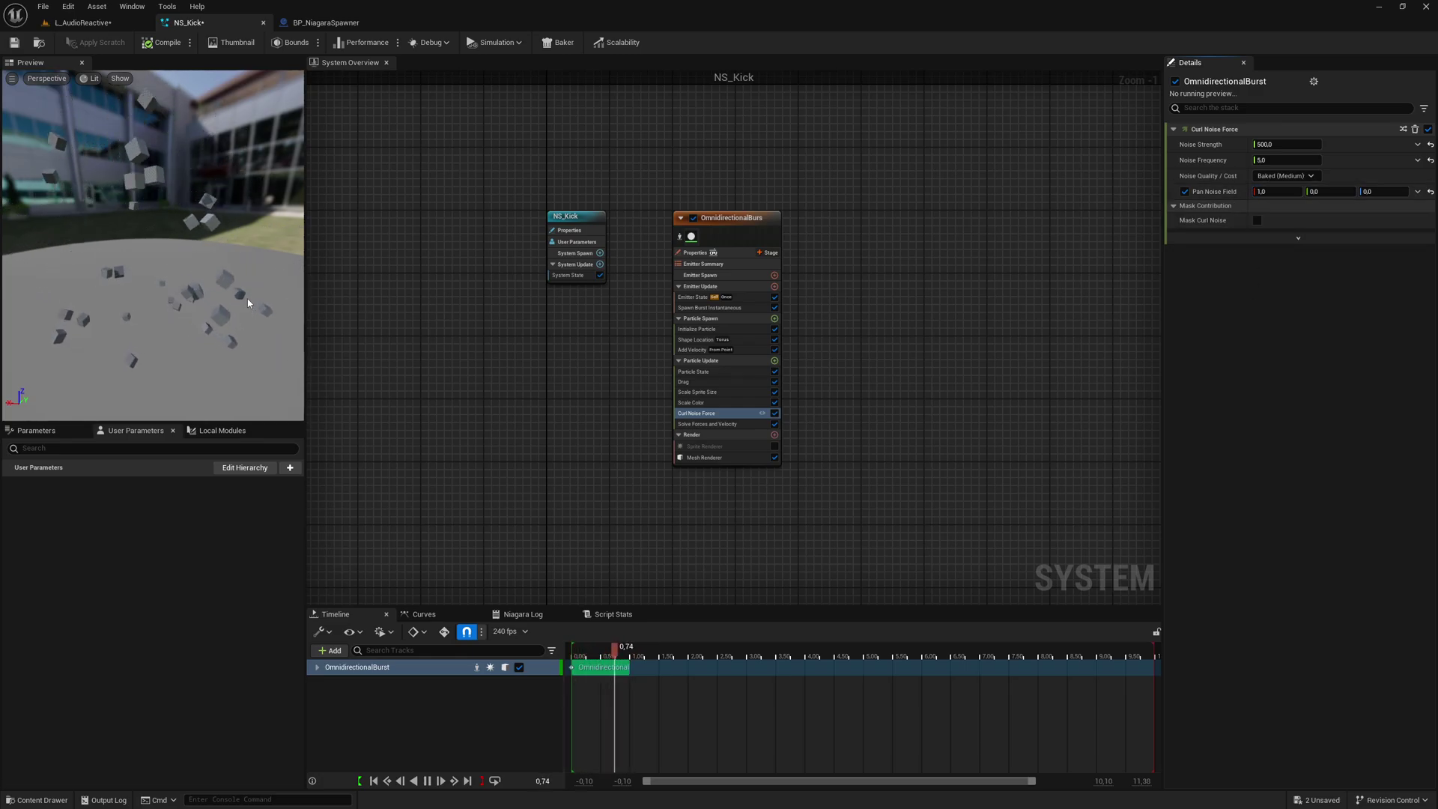
{"action": "mouse_move", "coordinate": [172, 254]}
{"action": "left_mouse_down"}
{"action": "mouse_move", "coordinate": [187, 288]}
{"action": "mouse_move", "coordinate": [171, 254]}
{"action": "left_mouse_up"}
{"action": "left_click", "coordinate": [1330, 191]}
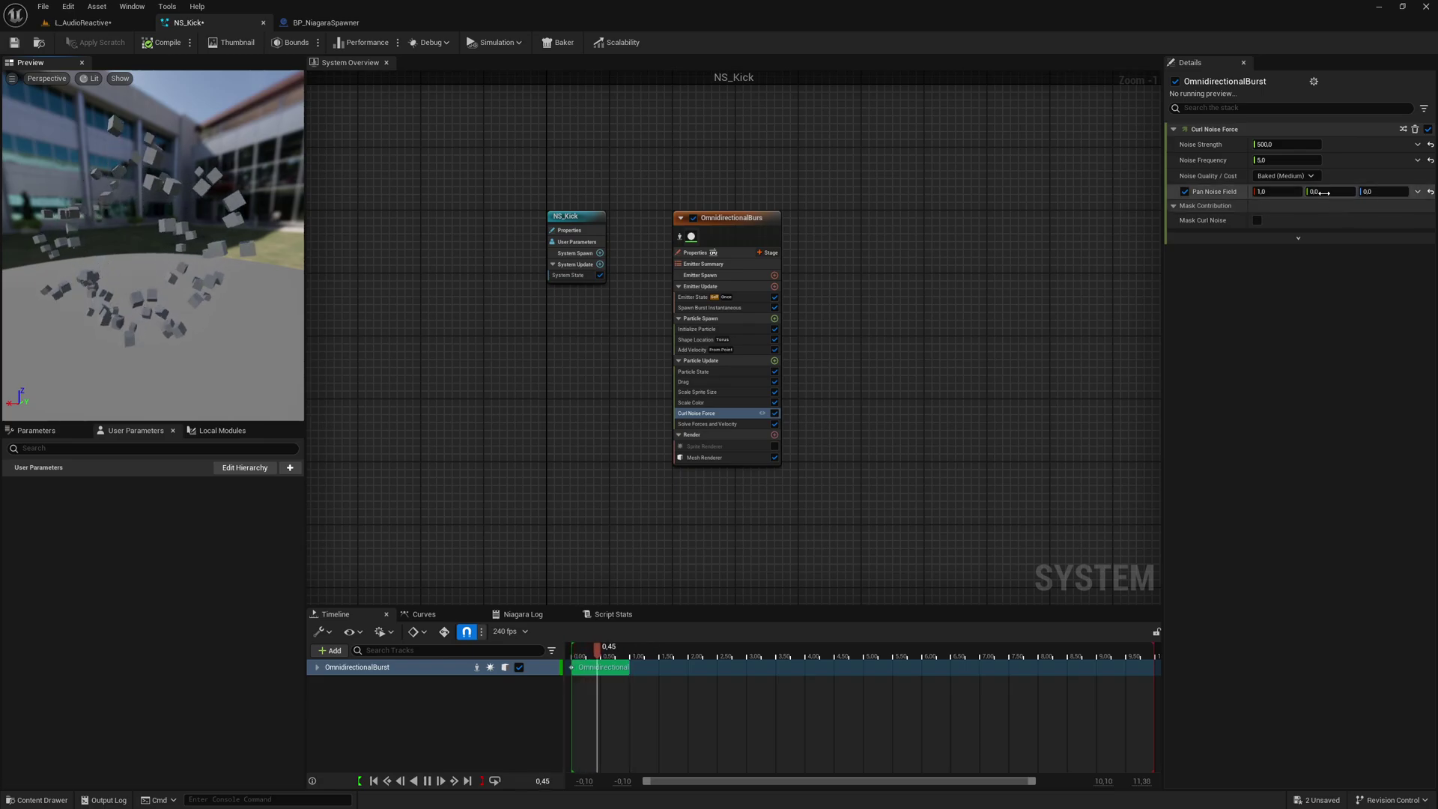
{"action": "type", "text": "1"}
{"action": "key", "text": "Return"}
{"action": "mouse_move", "coordinate": [231, 285]}
{"action": "left_mouse_down"}
{"action": "mouse_move", "coordinate": [344, 283]}
{"action": "mouse_move", "coordinate": [251, 282]}
{"action": "mouse_move", "coordinate": [224, 195]}
{"action": "mouse_move", "coordinate": [221, 300]}
{"action": "left_mouse_up"}
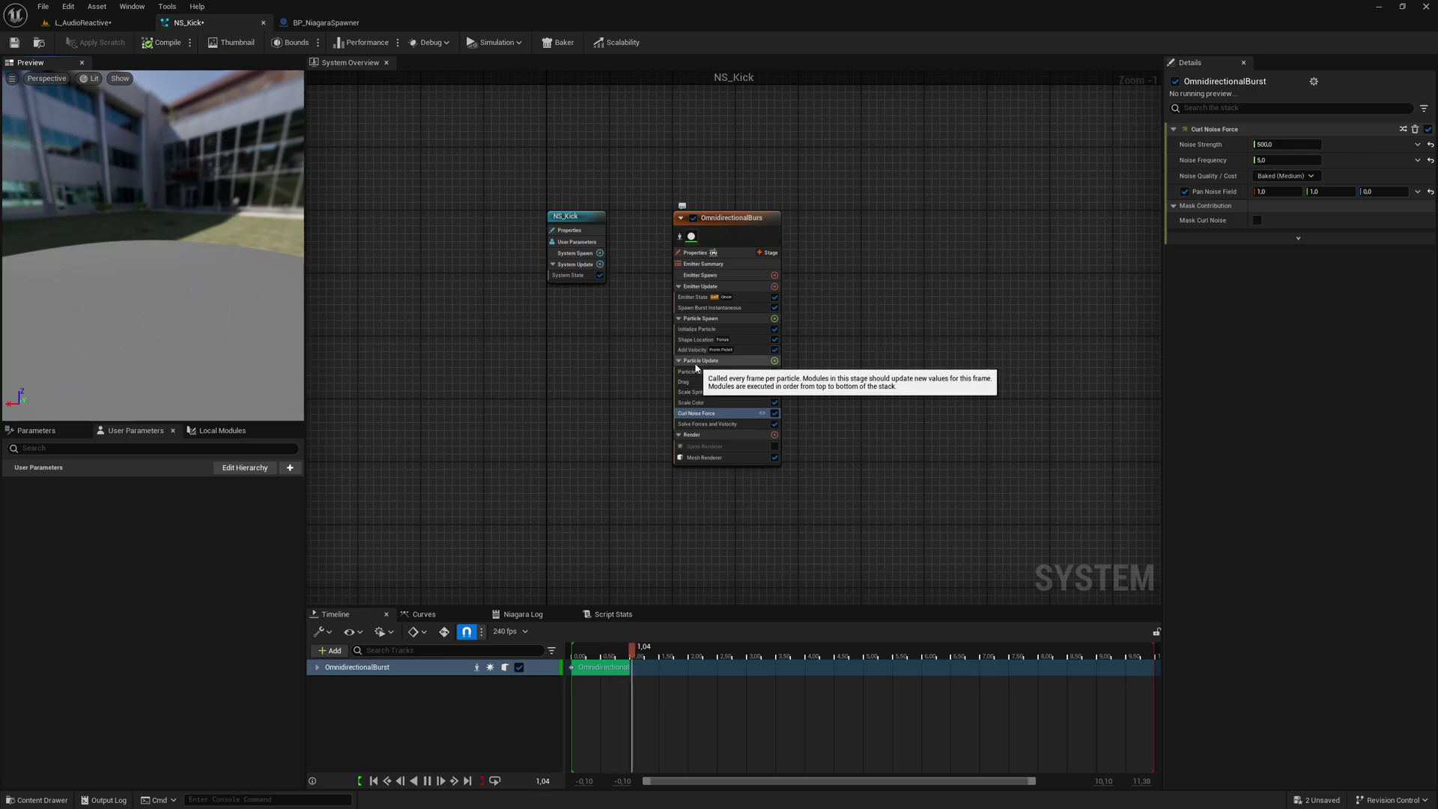
- Add a Scale Mesh Size module to Particle Update and set its Scale Factor to Vector from Float
{"action": "left_click", "coordinate": [774, 360]}
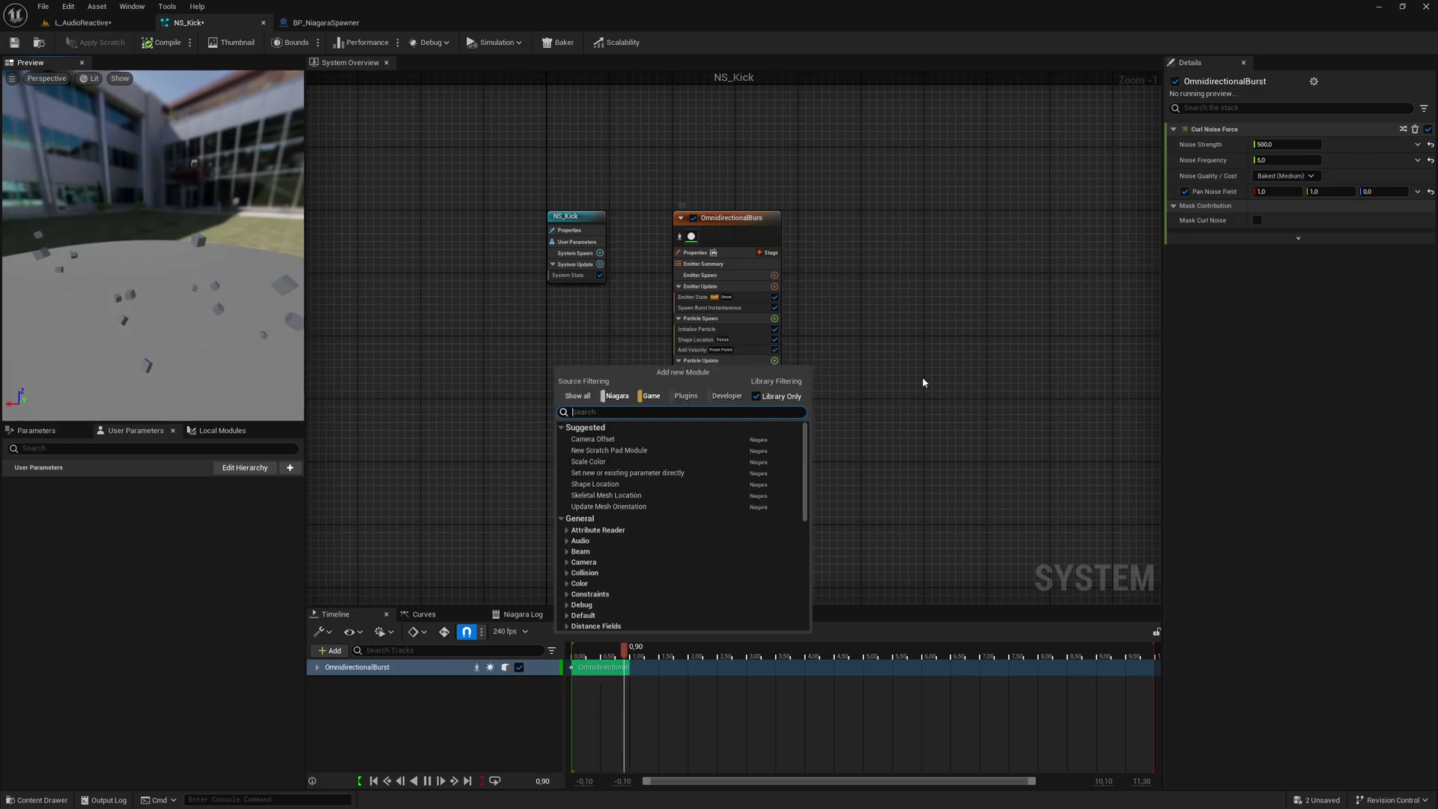
{"action": "type", "text": "scale mesh"}
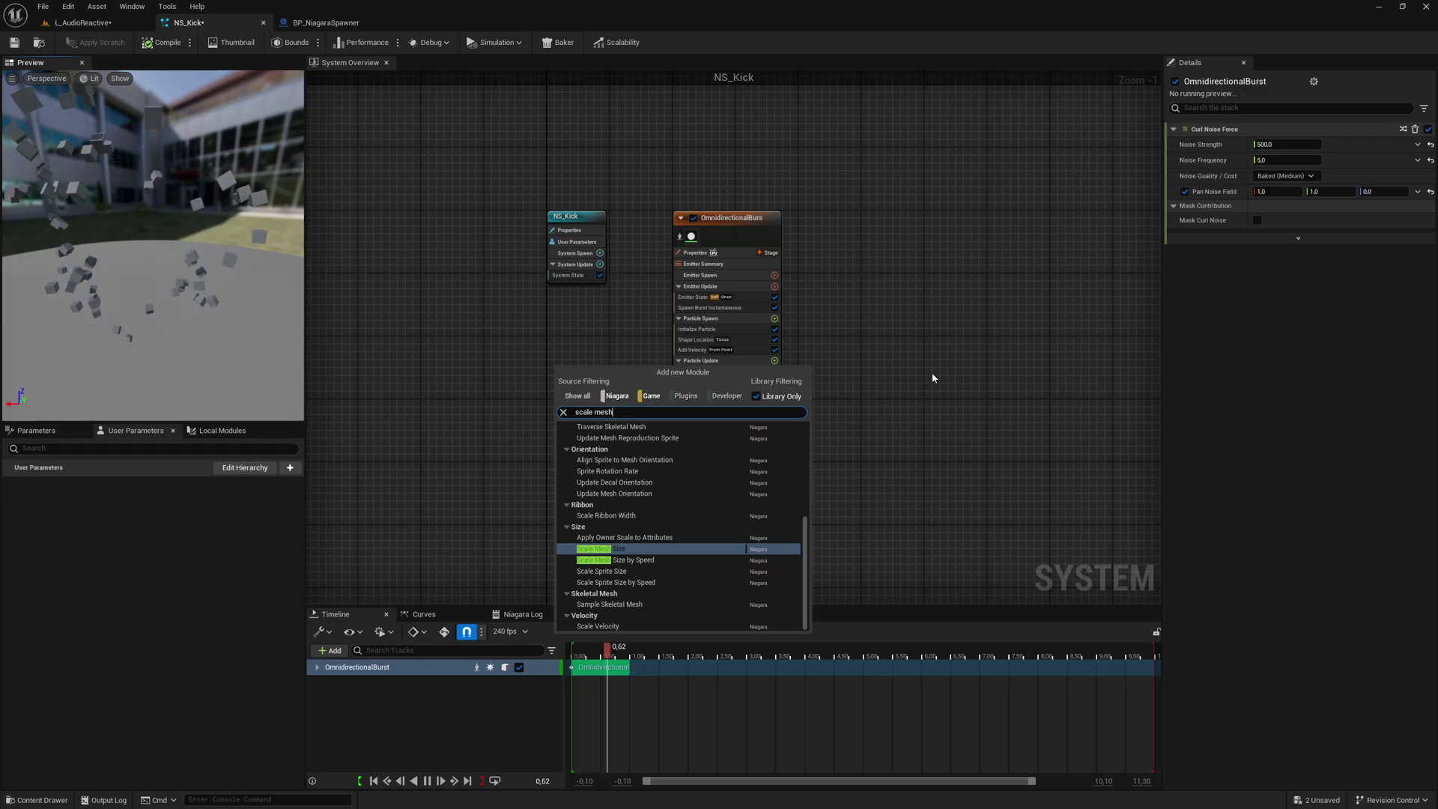
{"action": "key", "text": "Return"}
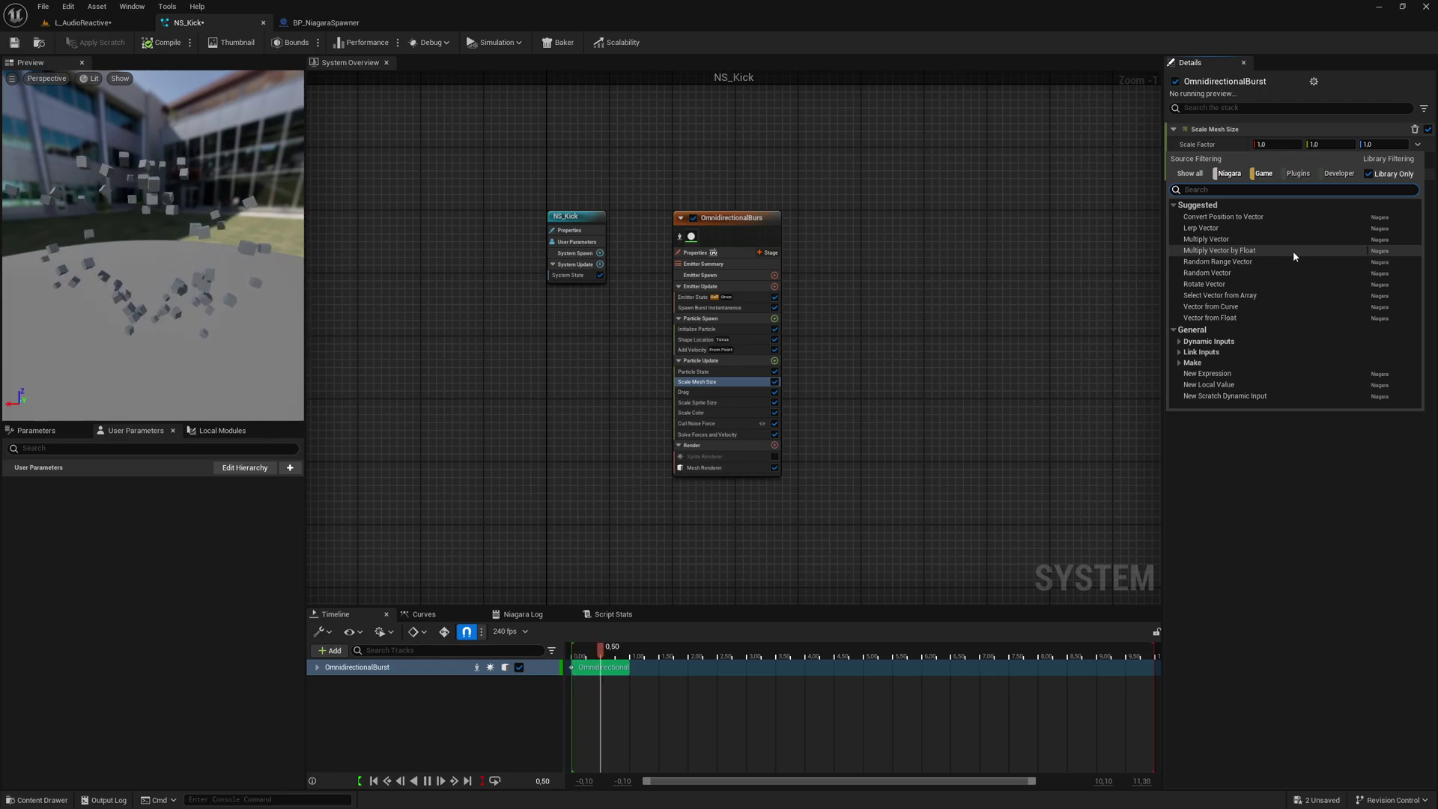
{"action": "type", "text": "float"}
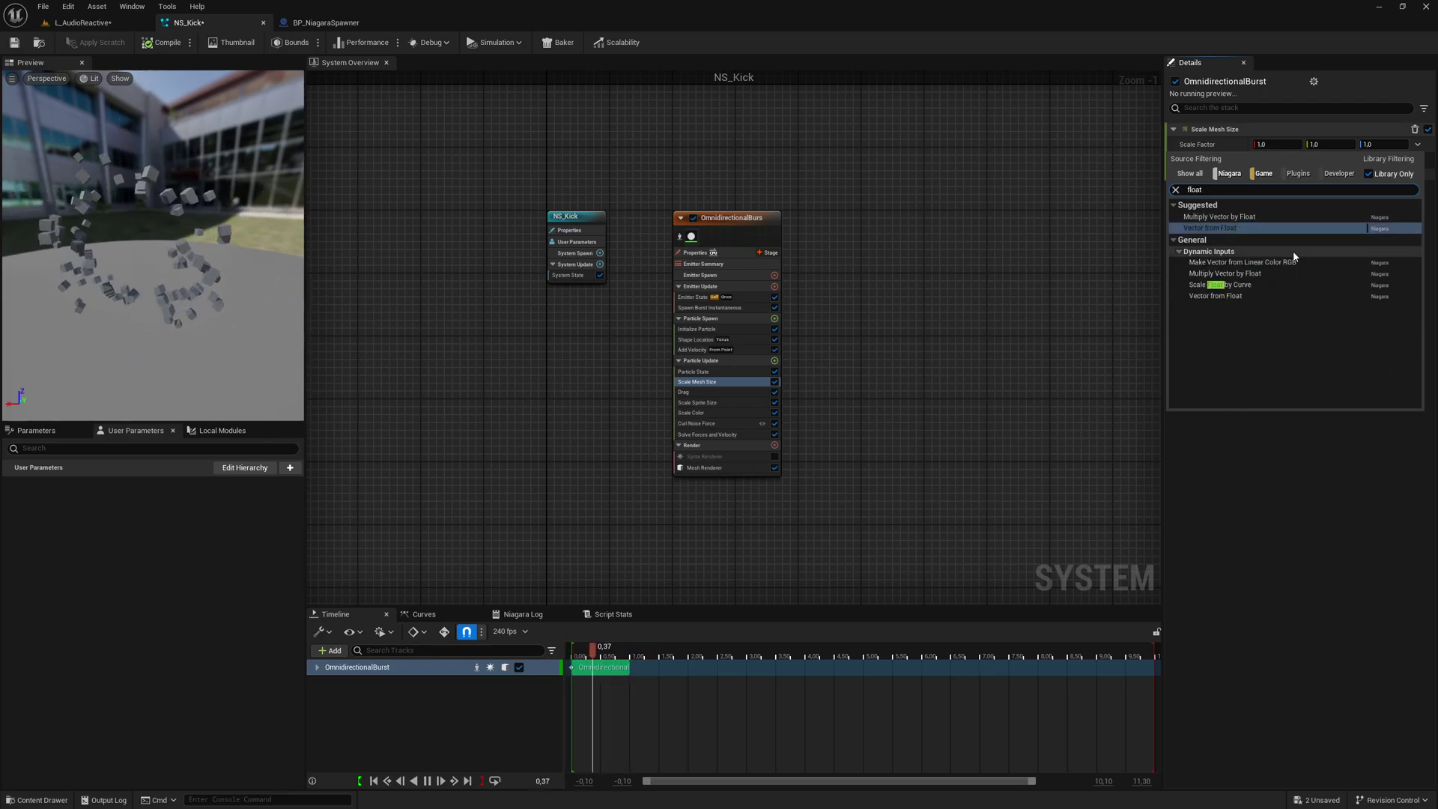
{"action": "left_click", "coordinate": [1191, 230]}
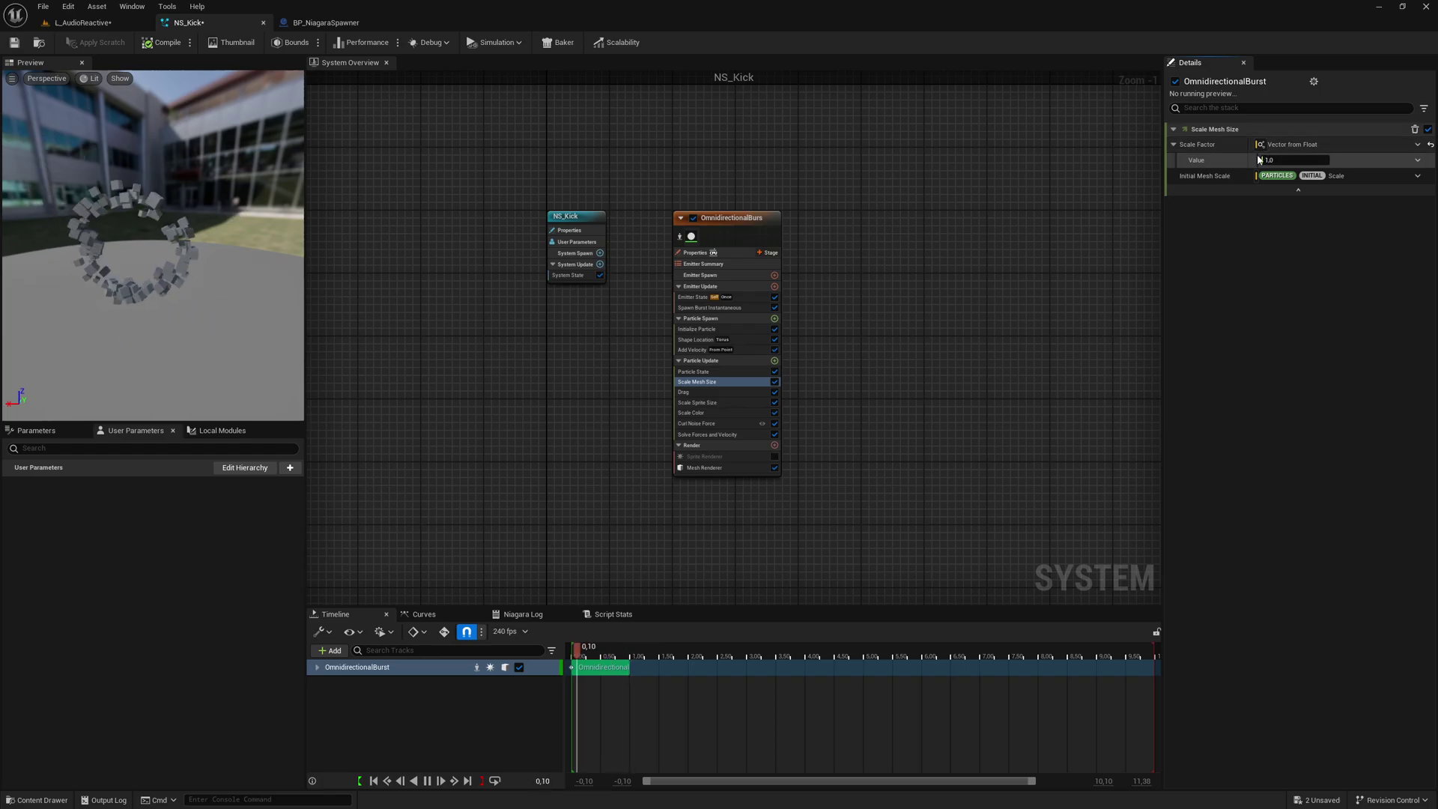
- Compare with the Scale Sprite Size setup and drive the Scale Mesh Size value with Float from Curve
{"action": "scroll", "coordinate": [704, 405], "scroll_direction": "up", "scroll_amount": 1}
{"action": "left_click", "coordinate": [704, 403]}
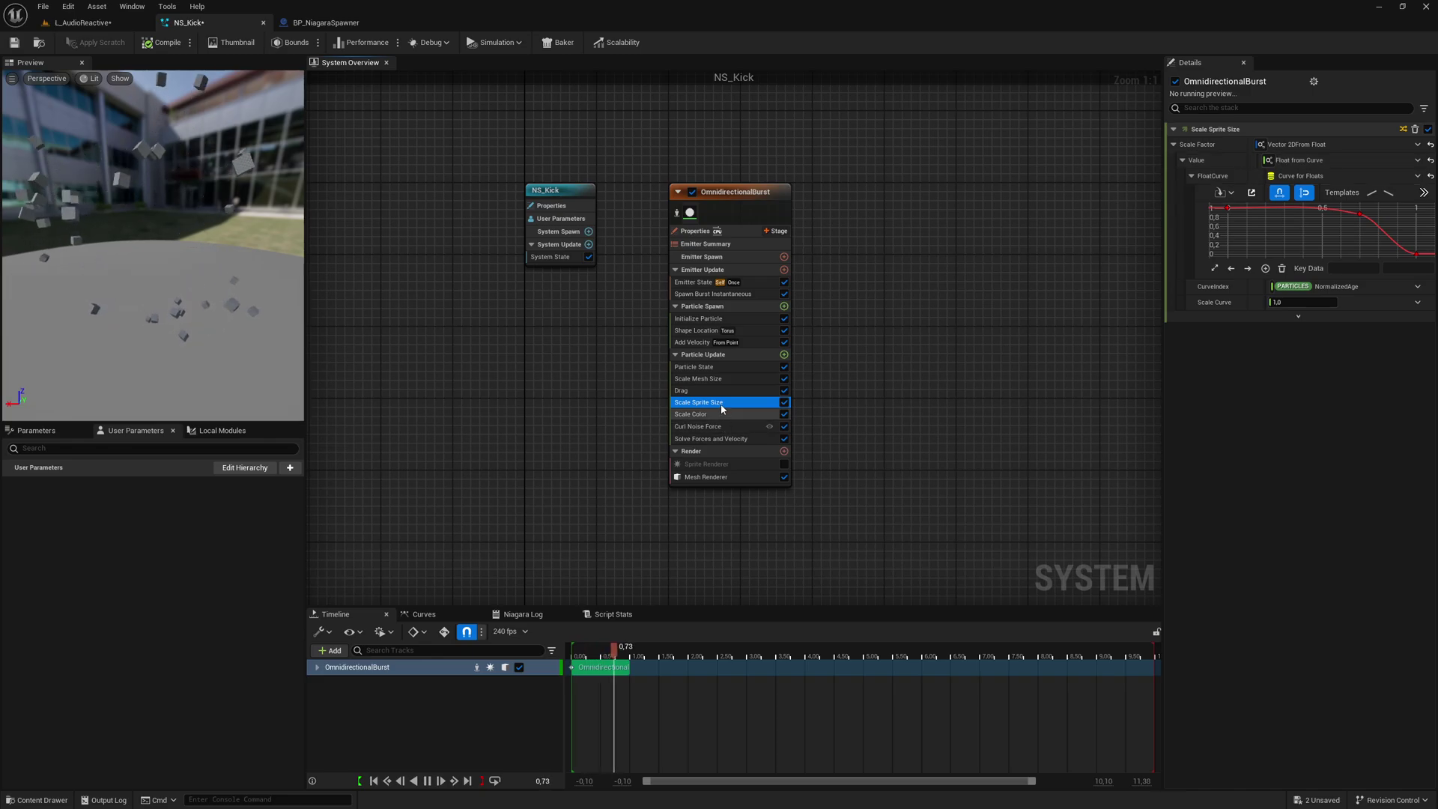
{"action": "left_click", "coordinate": [692, 379]}
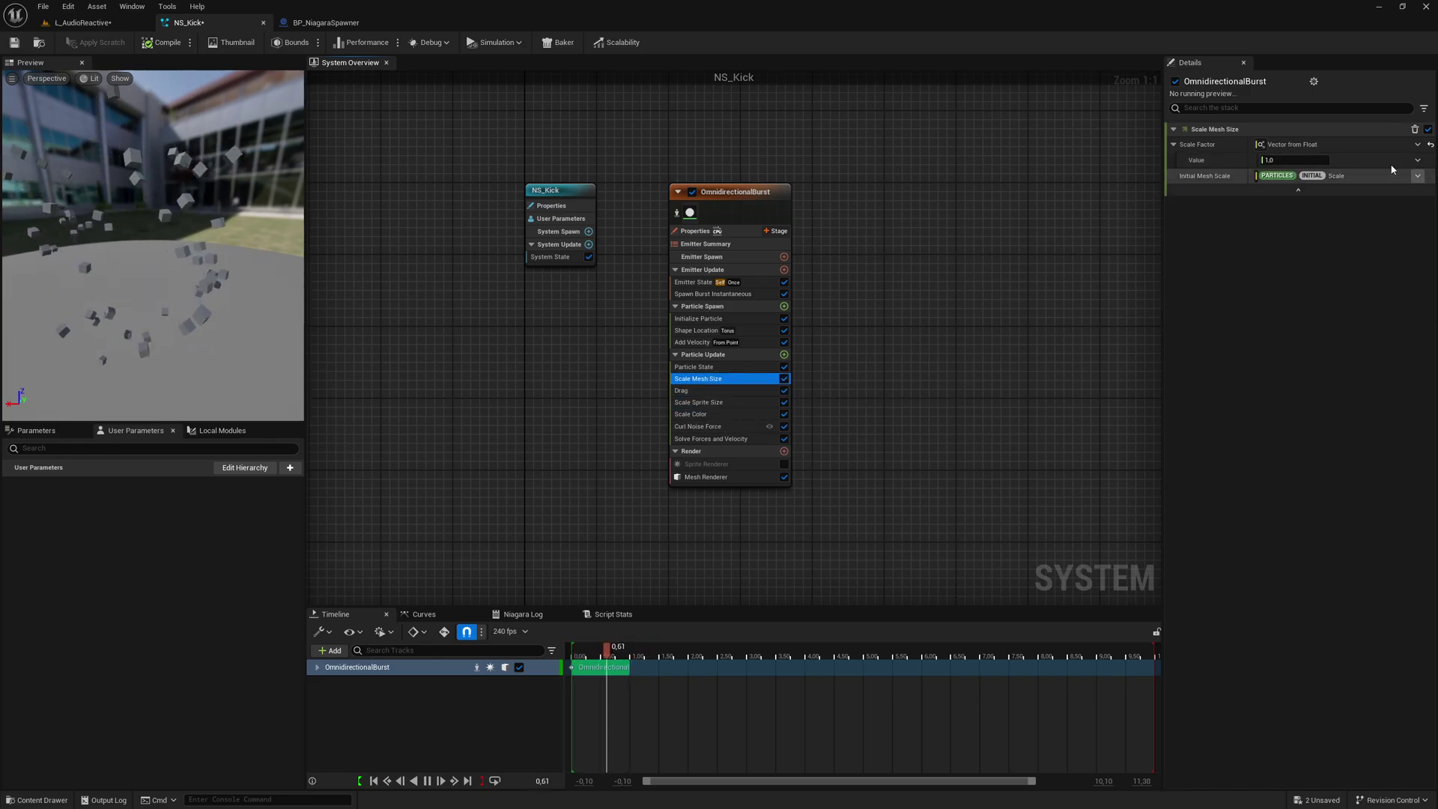
{"action": "left_click", "coordinate": [1418, 160]}
{"action": "type", "text": "float fo"}
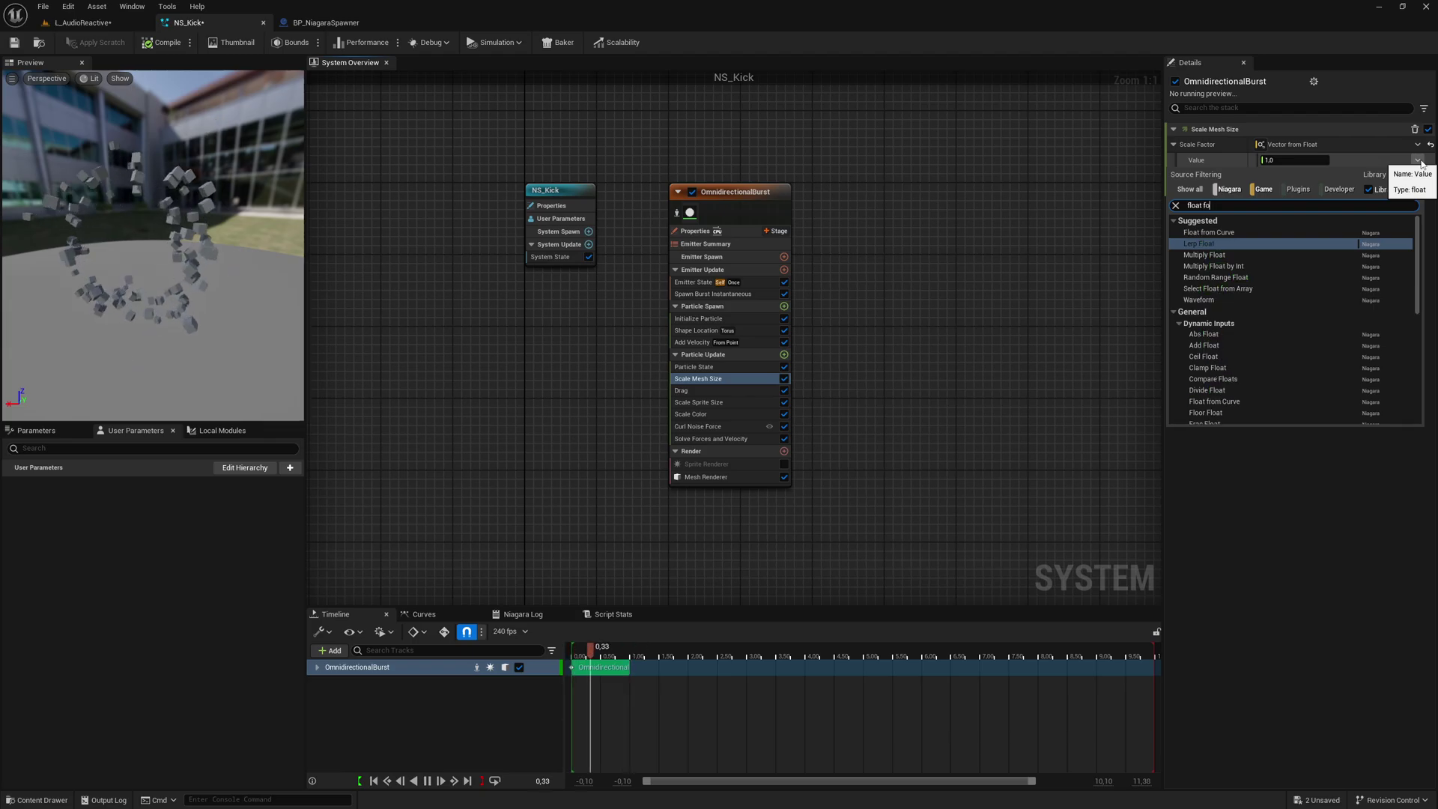
{"action": "key", "text": "Up"}
{"action": "key", "text": "Return"}
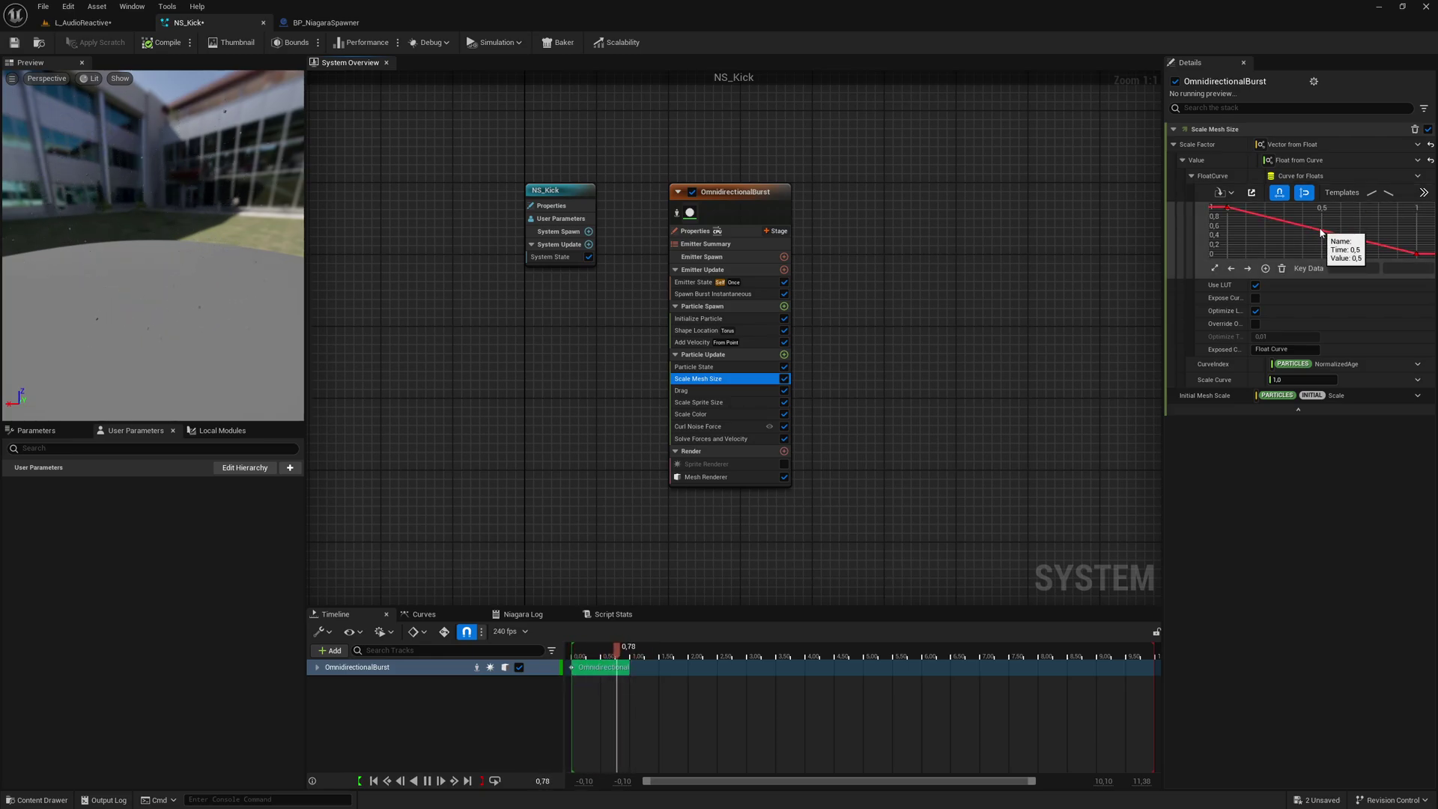
- Add a key at time 0.5 on the mesh scale curve and set its value to 1
{"action": "left_click_drag", "start_coordinate": [1320, 232], "coordinate": [1325, 216]}
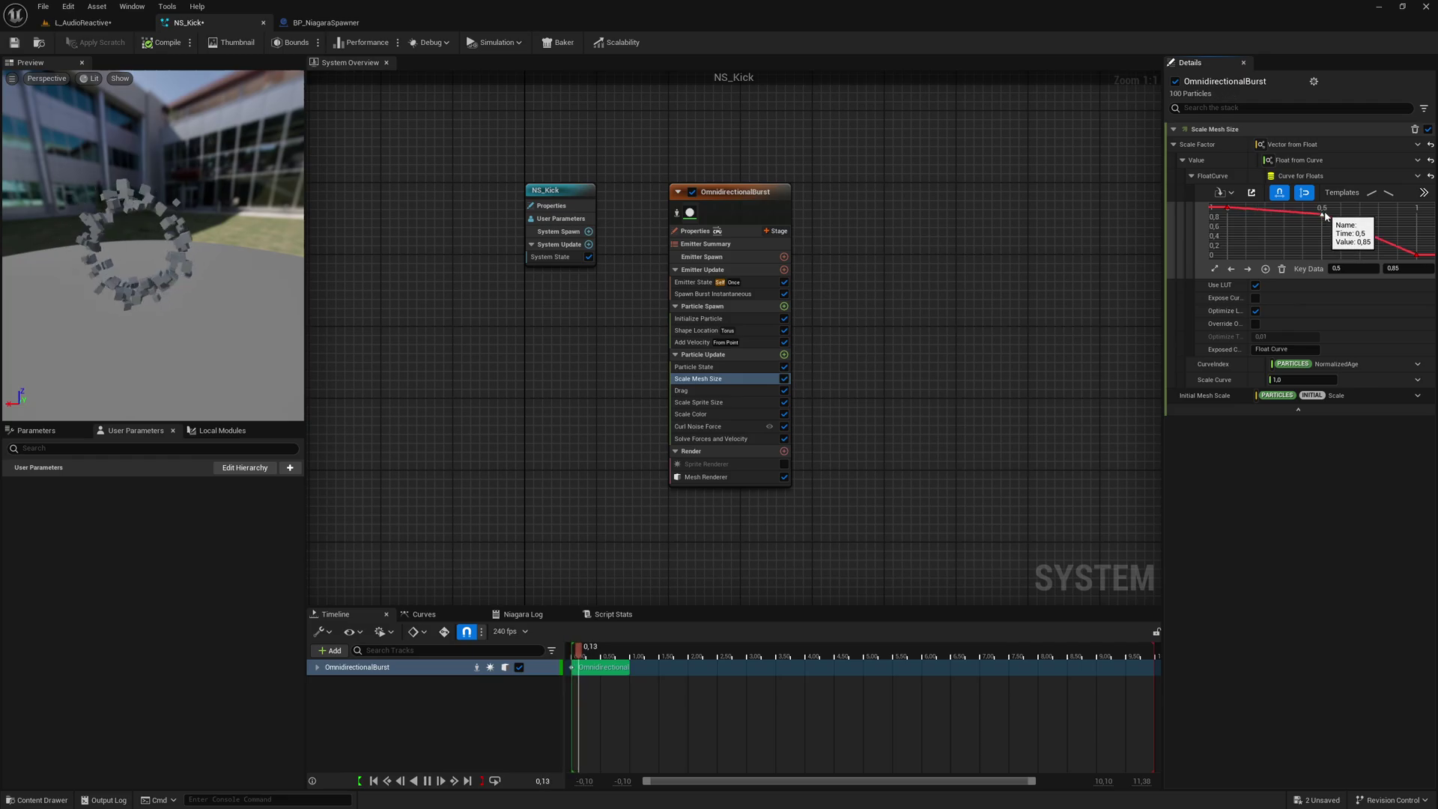
{"action": "key", "text": "Tab"}
{"action": "type", "text": "1"}
{"action": "key", "text": "Return"}
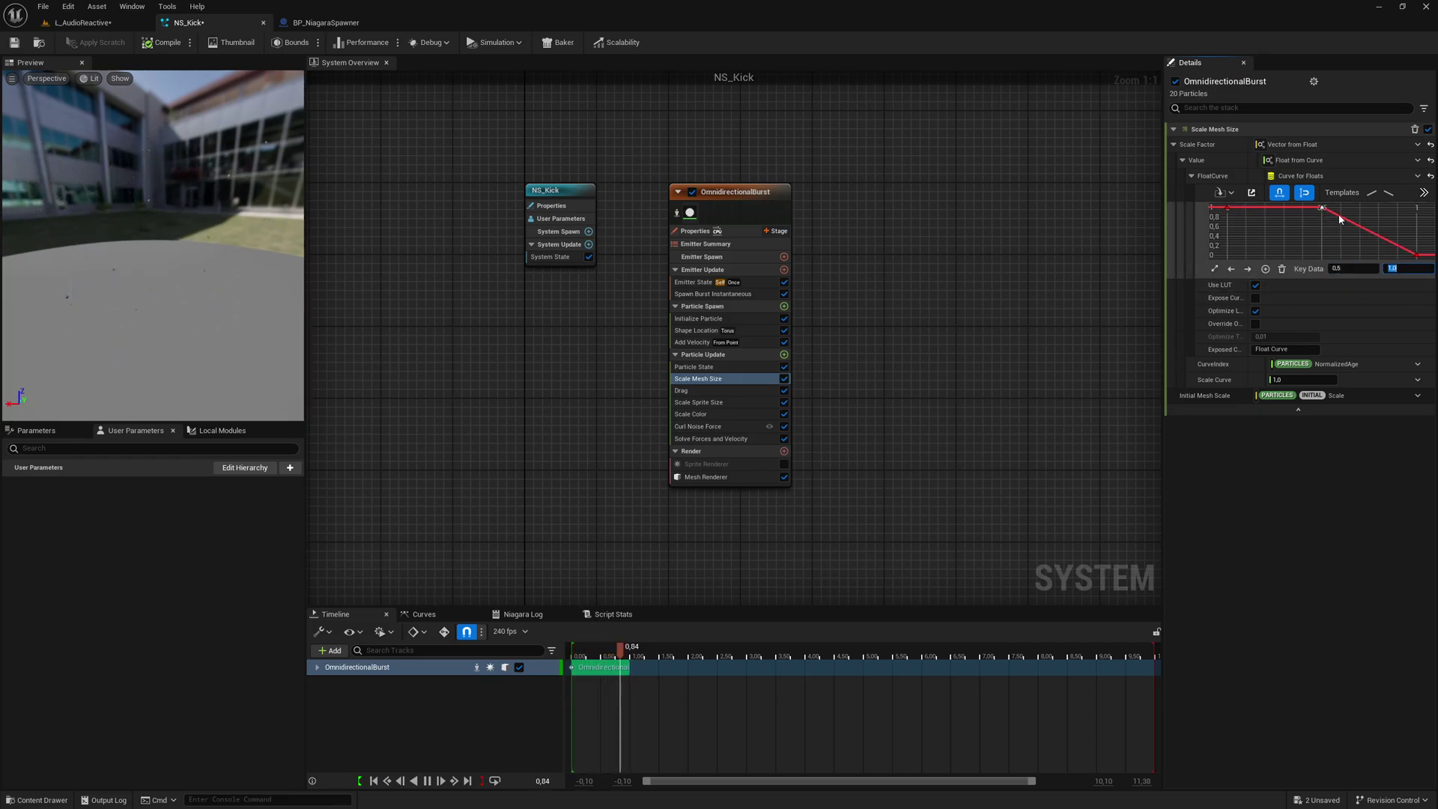
- Set the mesh scale curve's first key to 0 and add a key at time 0.1 with value 1
{"action": "left_click", "coordinate": [1227, 207]}
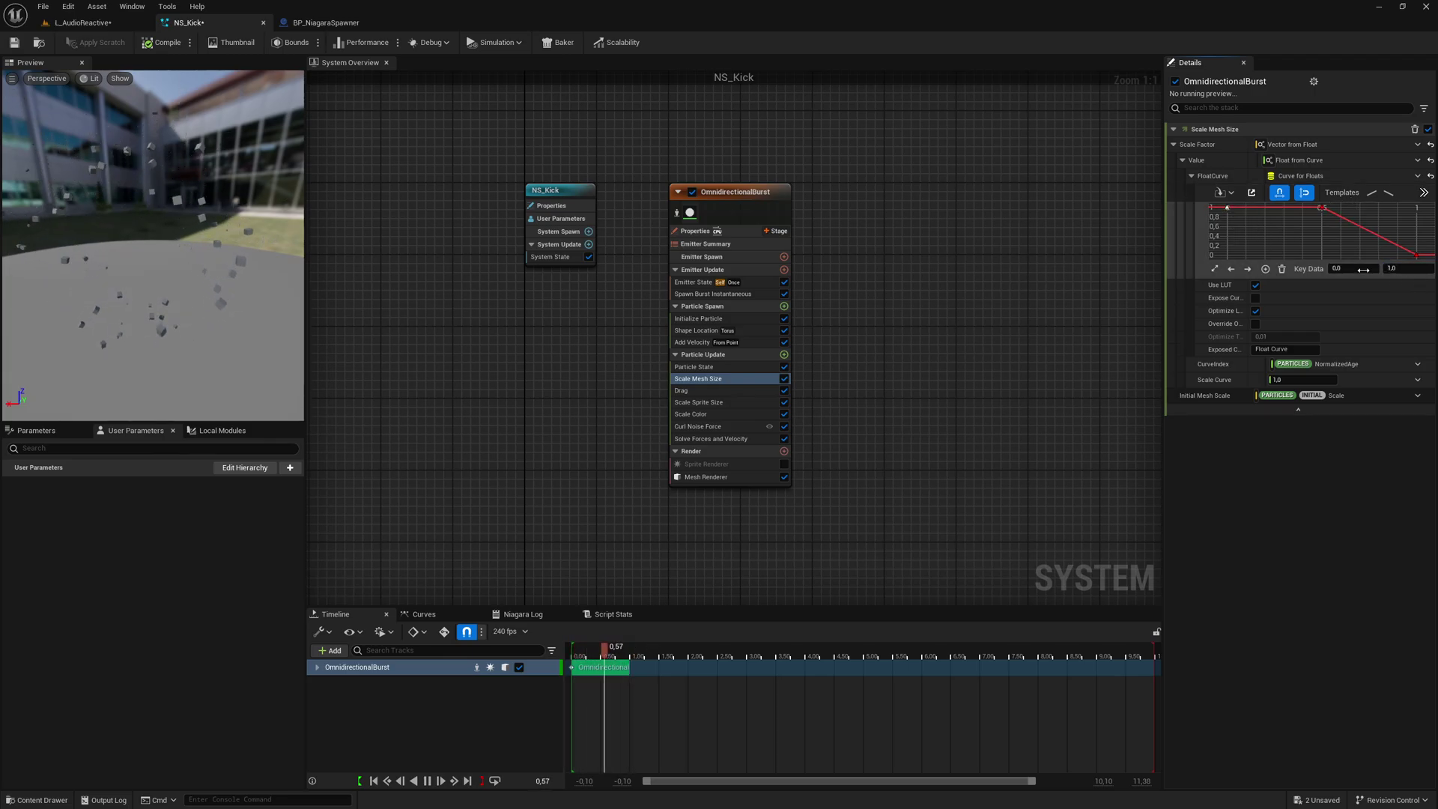
{"action": "type", "text": "0"}
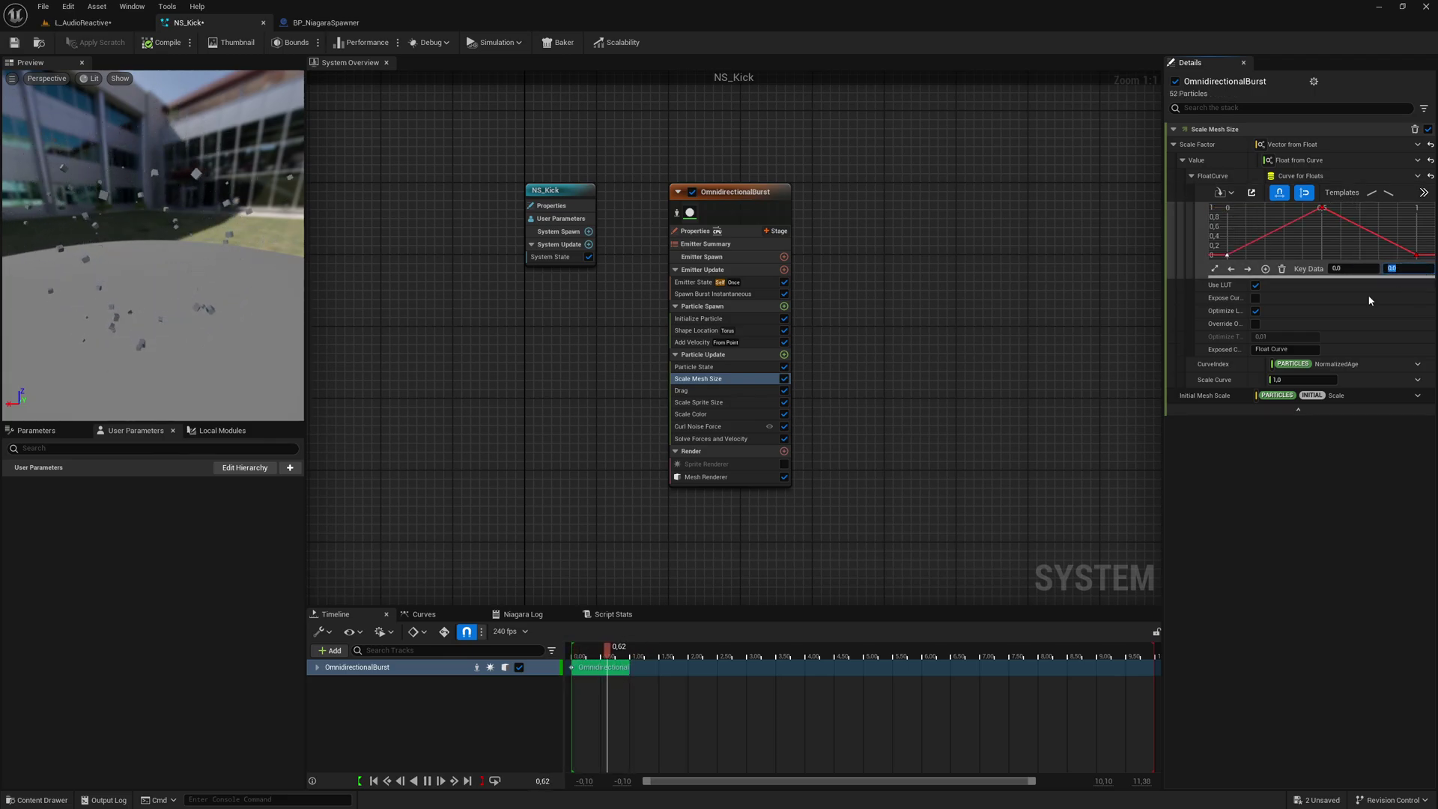
{"action": "left_click", "coordinate": [1322, 467]}
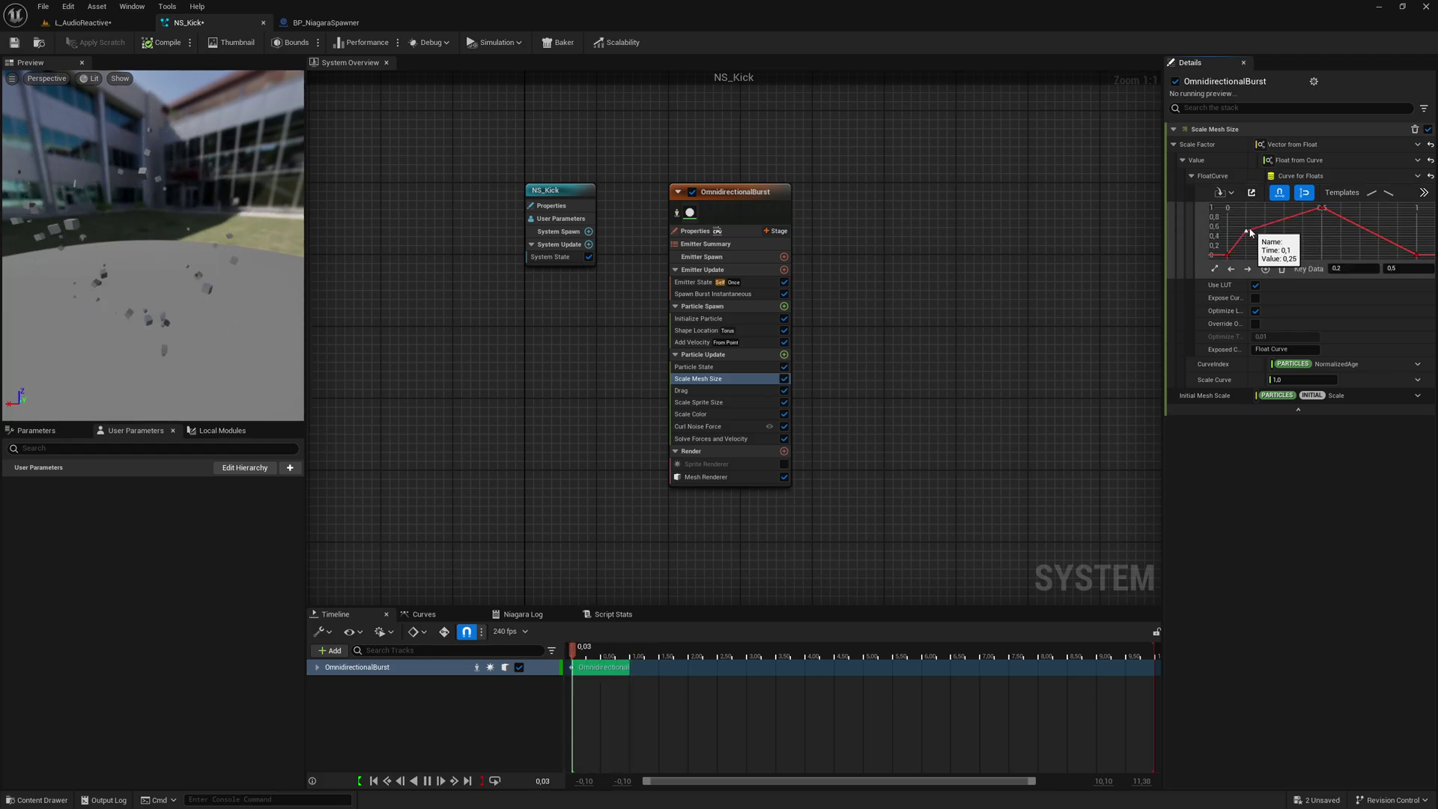
{"action": "left_click_drag", "start_coordinate": [1263, 237], "coordinate": [1245, 208]}
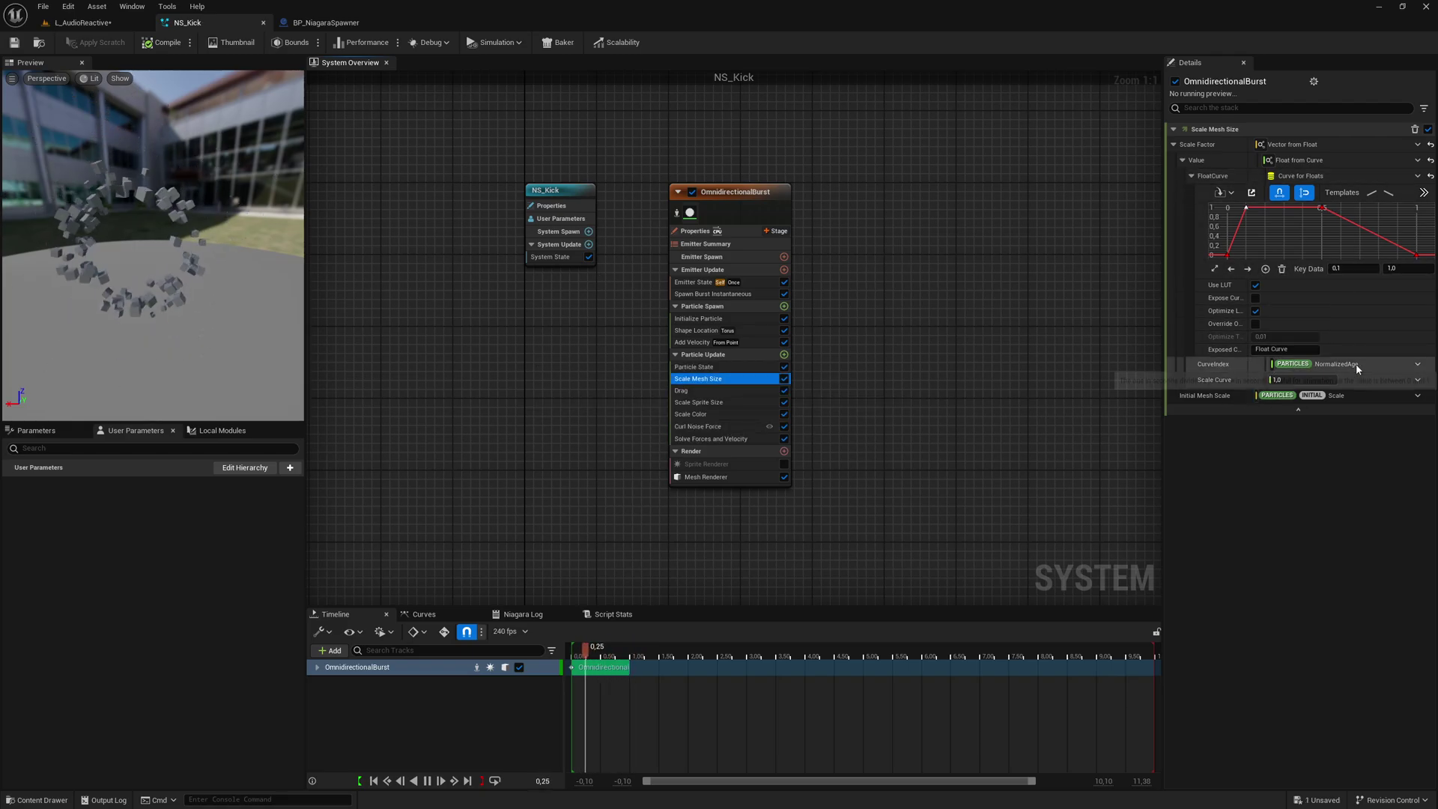
- Set the Lifetime Max of the Initialize Particle module to 2.0 and save NS_Kick
{"action": "left_click", "coordinate": [679, 320]}
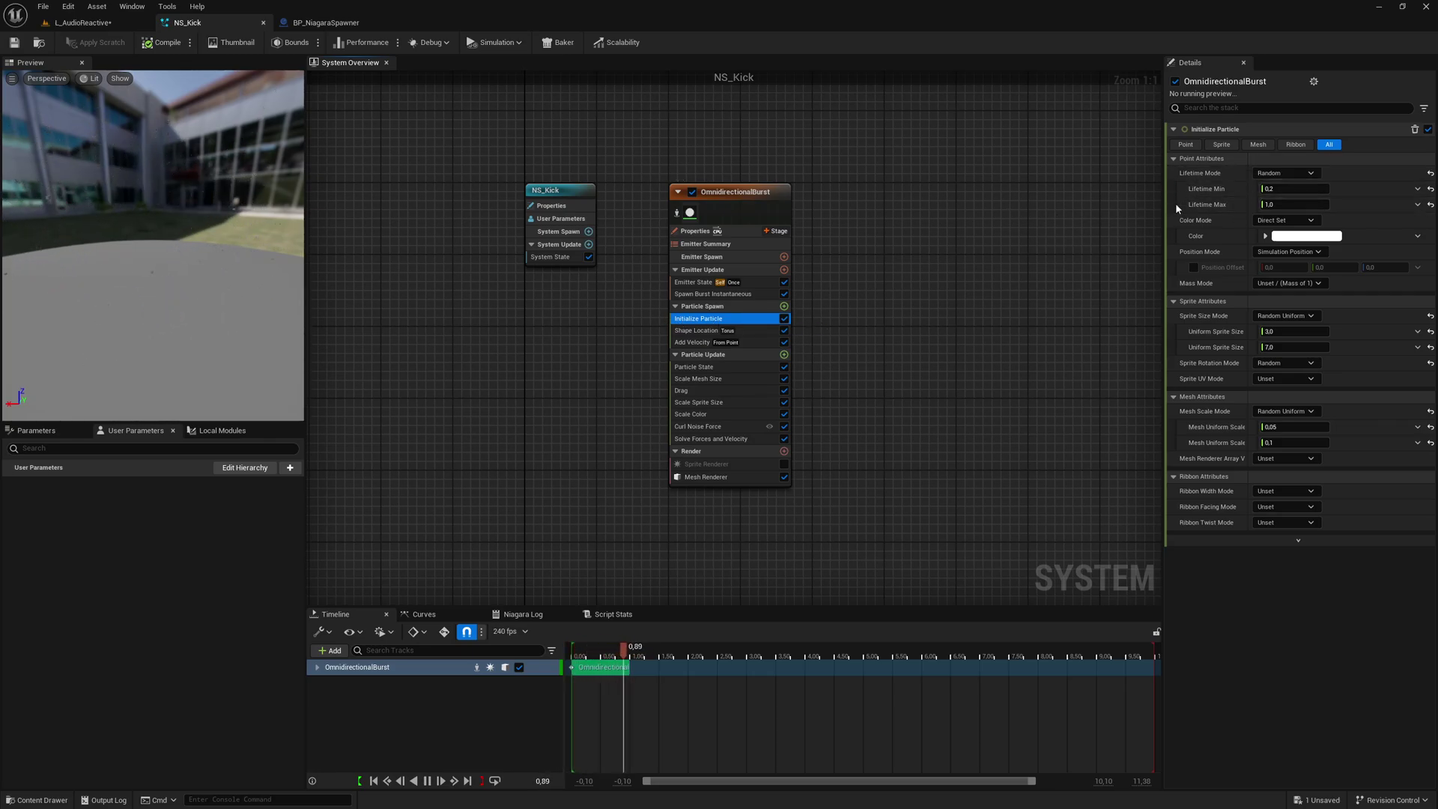
{"action": "left_click", "coordinate": [1272, 204]}
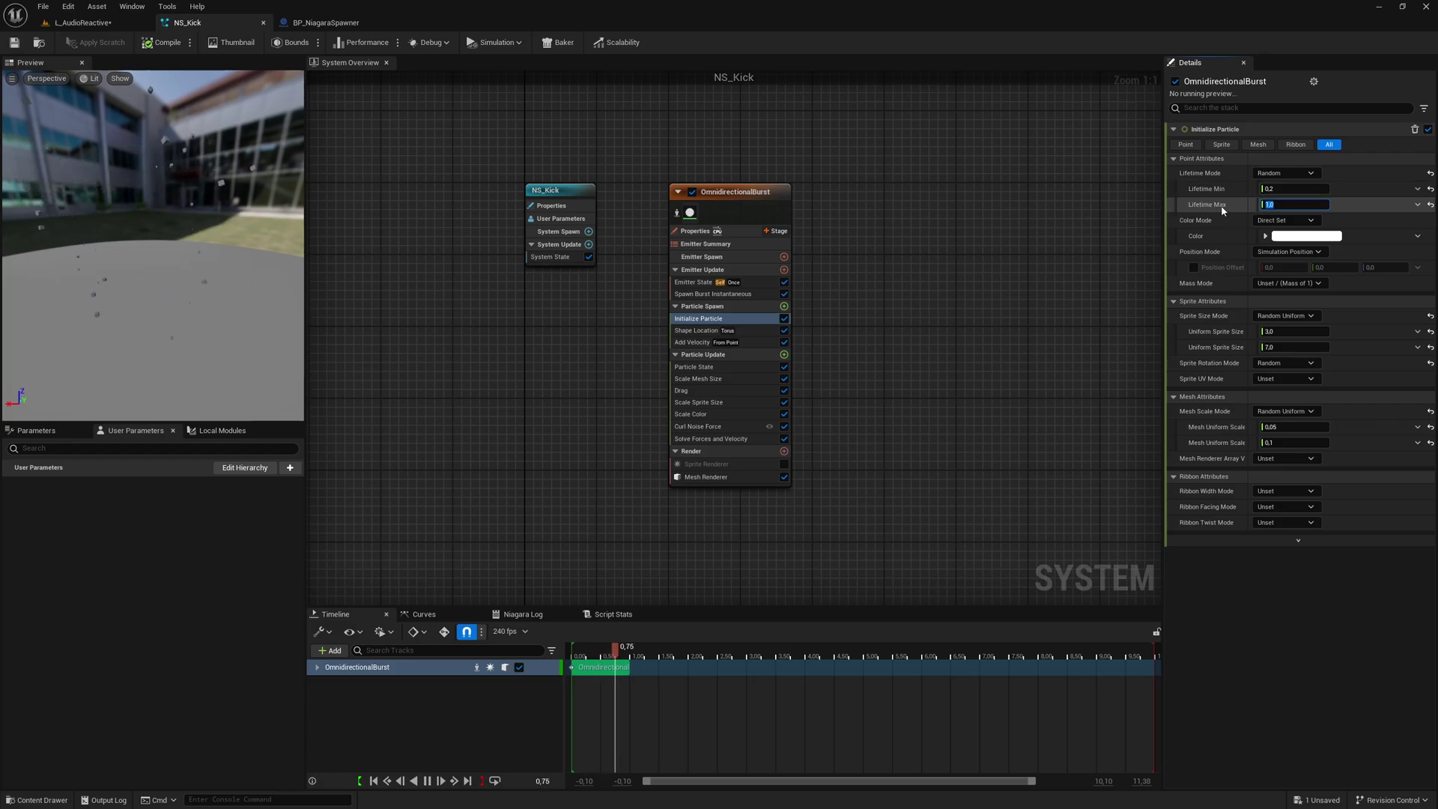
{"action": "type", "text": "2"}
{"action": "key", "text": "Return"}
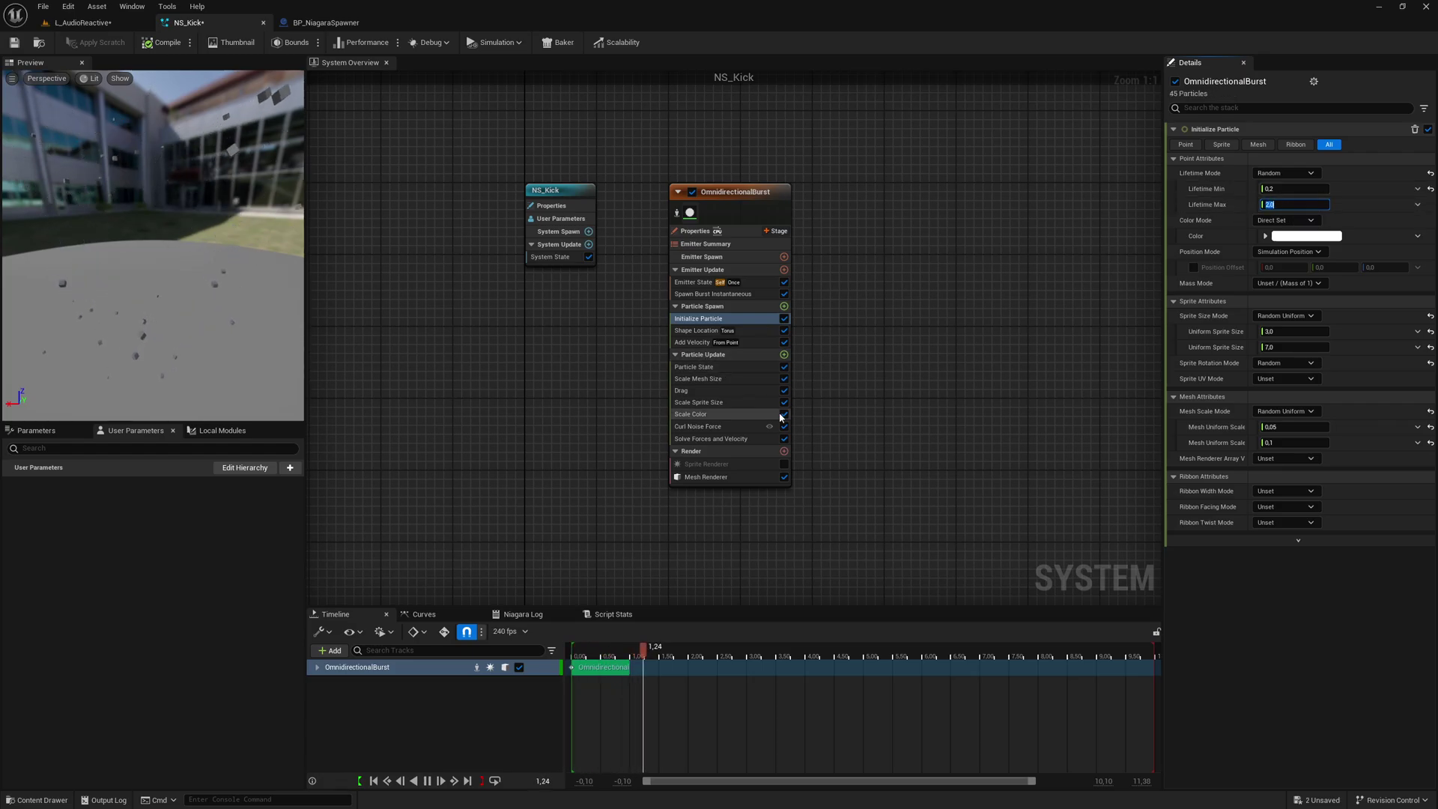
{"action": "left_click", "coordinate": [887, 405]}
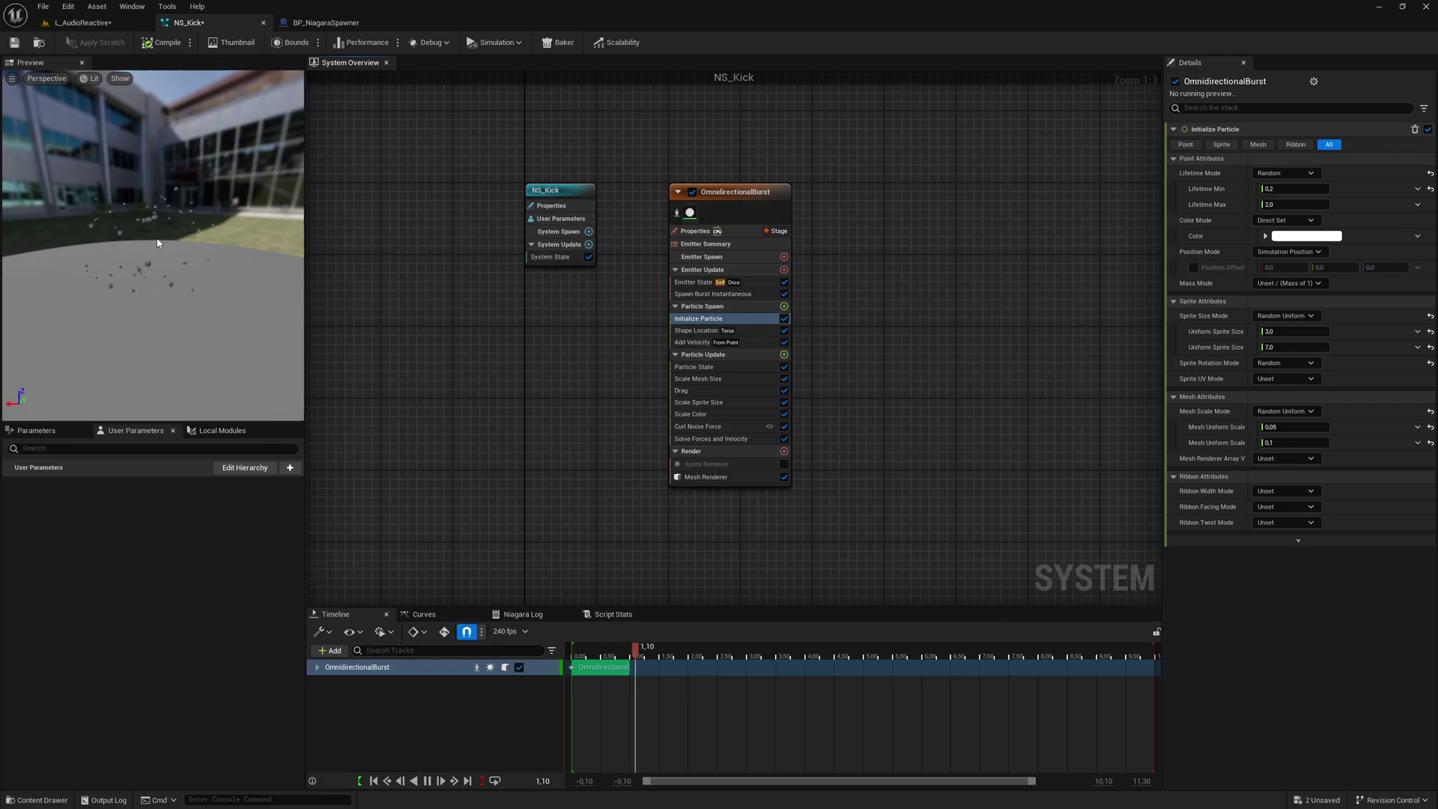
{"action": "left_click", "coordinate": [11, 45]}
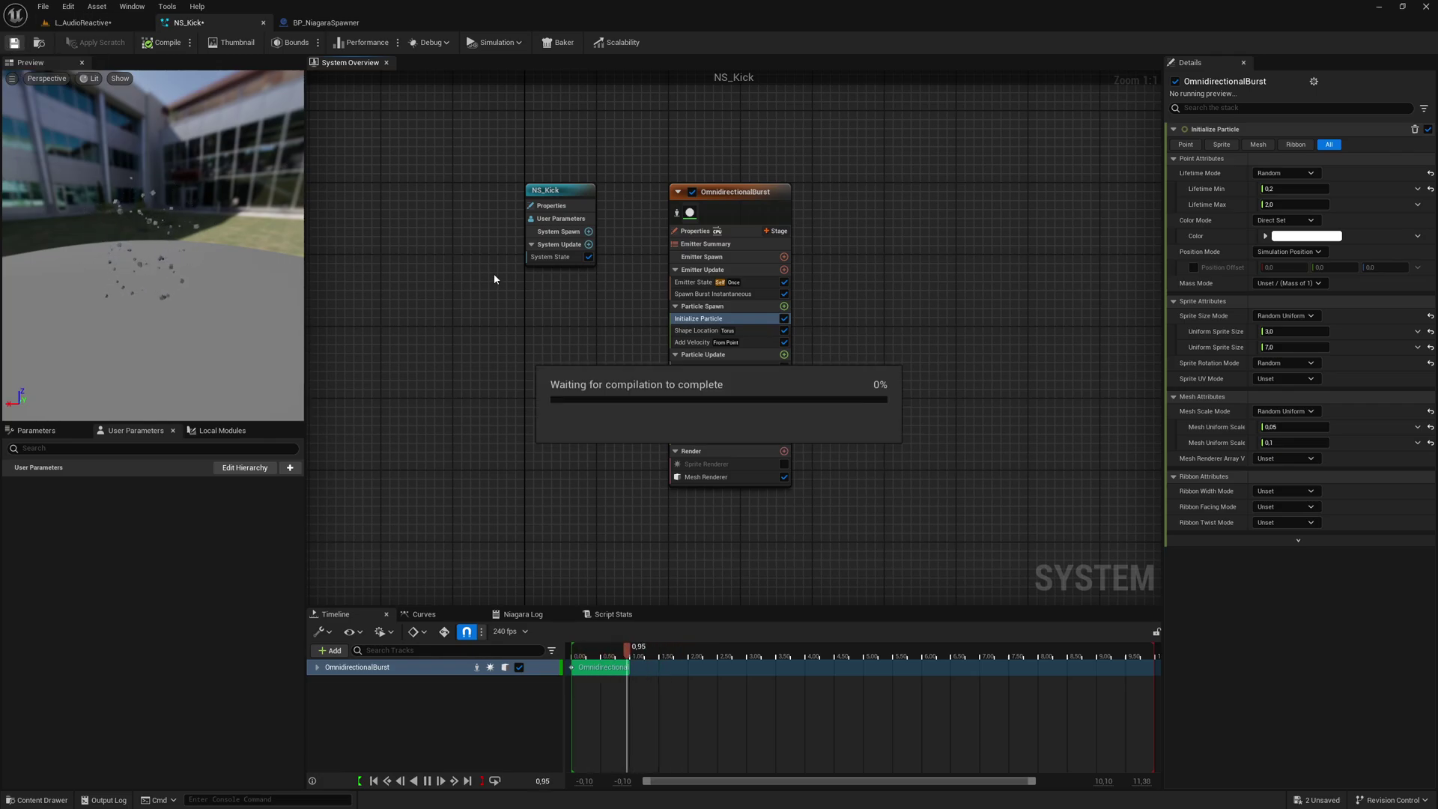
- Return to the L_AudioReactive level, switch to TouchDesigner and toggle the bypass flag of the audiodevout1 operator
{"action": "left_click", "coordinate": [107, 28]}
{"action": "key", "text": "alt+Tab"}
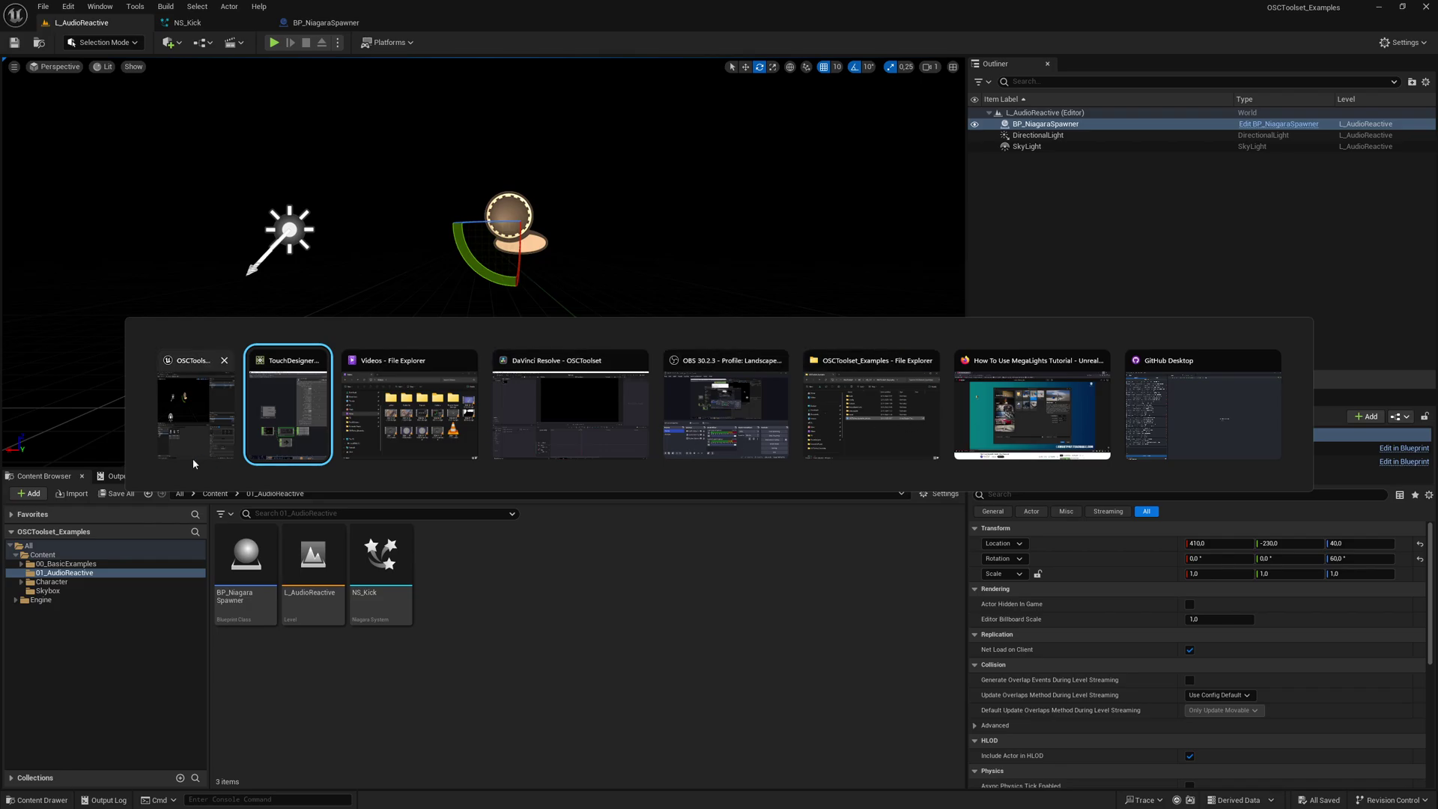
{"action": "left_click", "coordinate": [279, 428]}
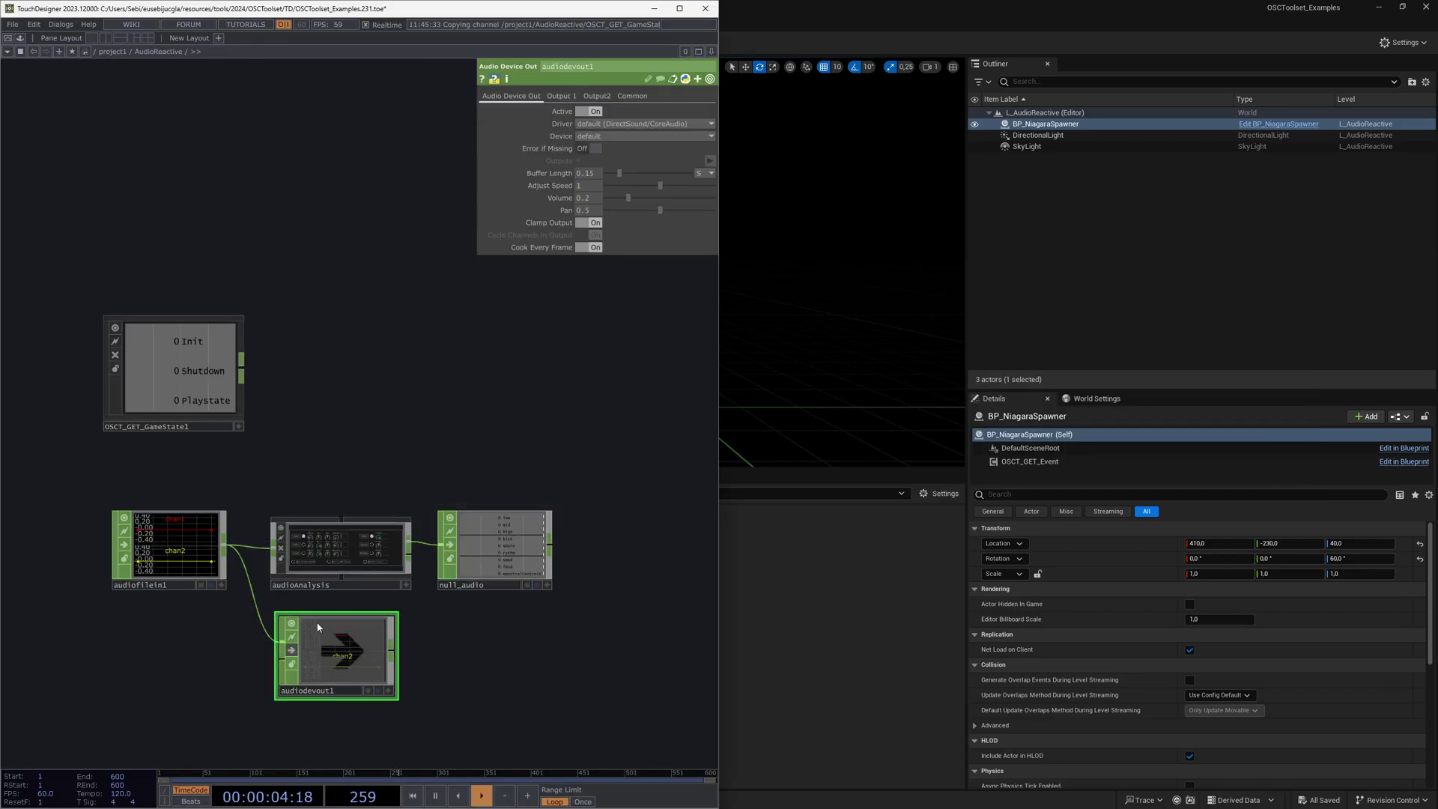
{"action": "left_click", "coordinate": [292, 649]}
- Switch back to Unreal Engine, play the L_AudioReactive level to watch the audio-driven cube bursts, and stop the simulation
{"action": "left_click", "coordinate": [828, 565]}
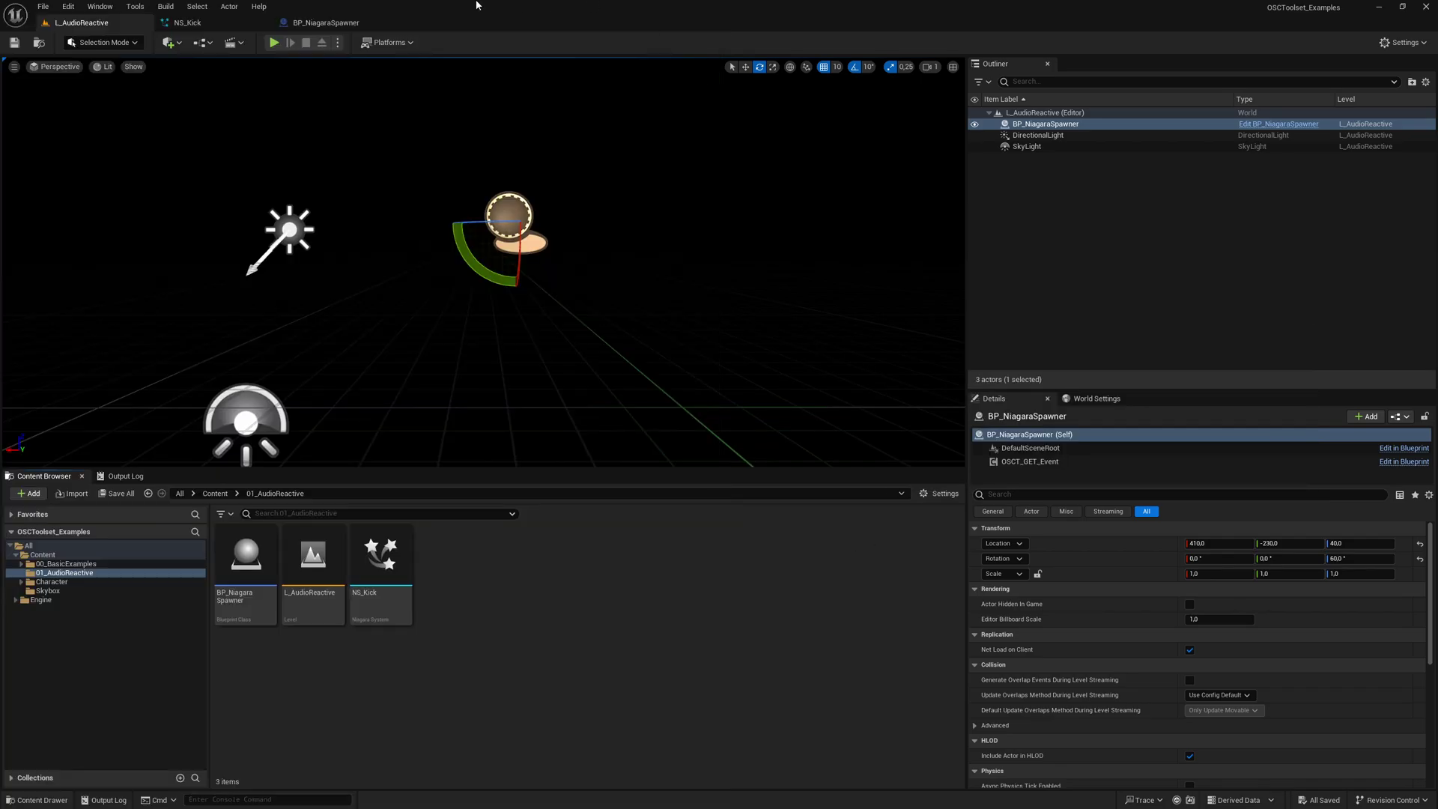
{"action": "left_click", "coordinate": [274, 43]}
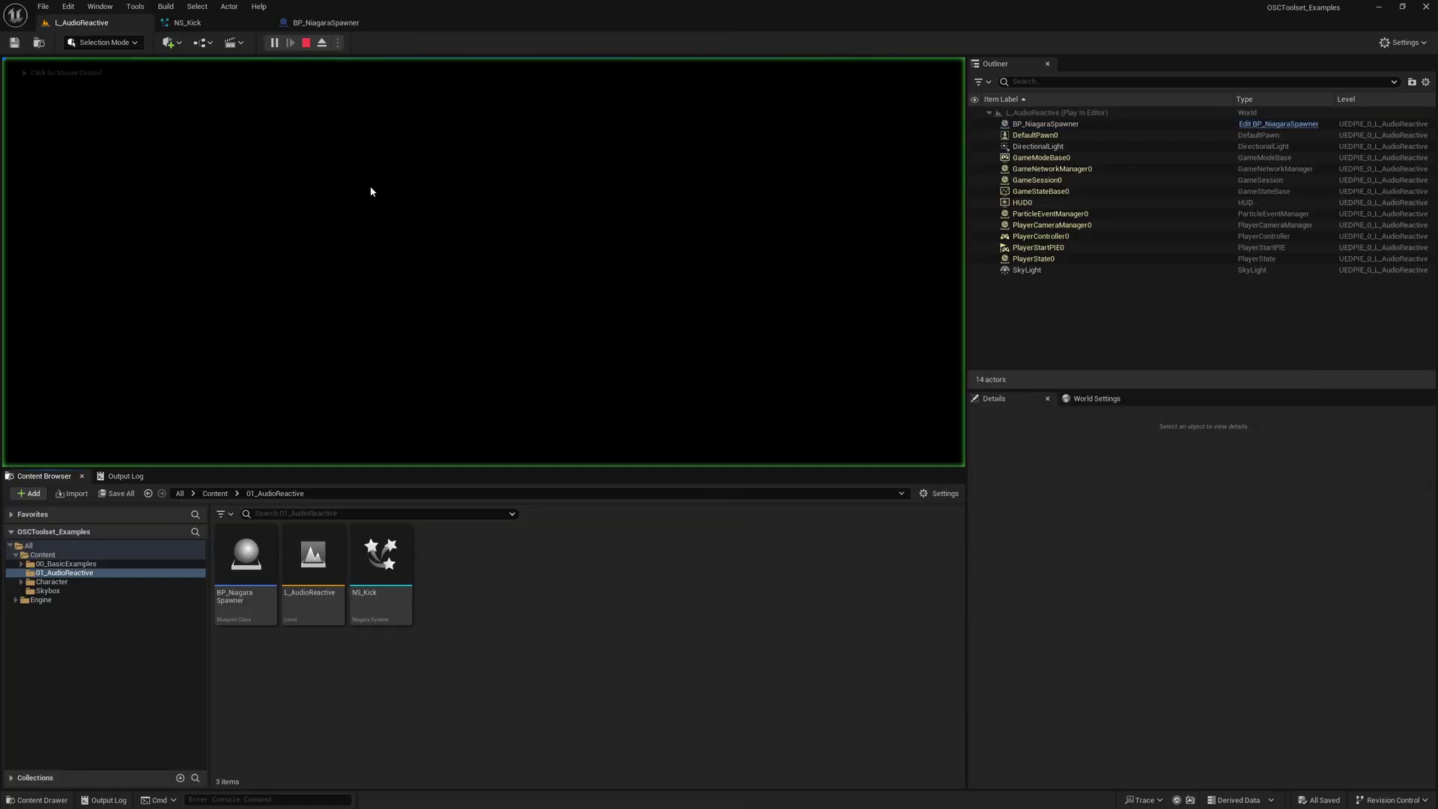
{"action": "left_click", "coordinate": [454, 307]}
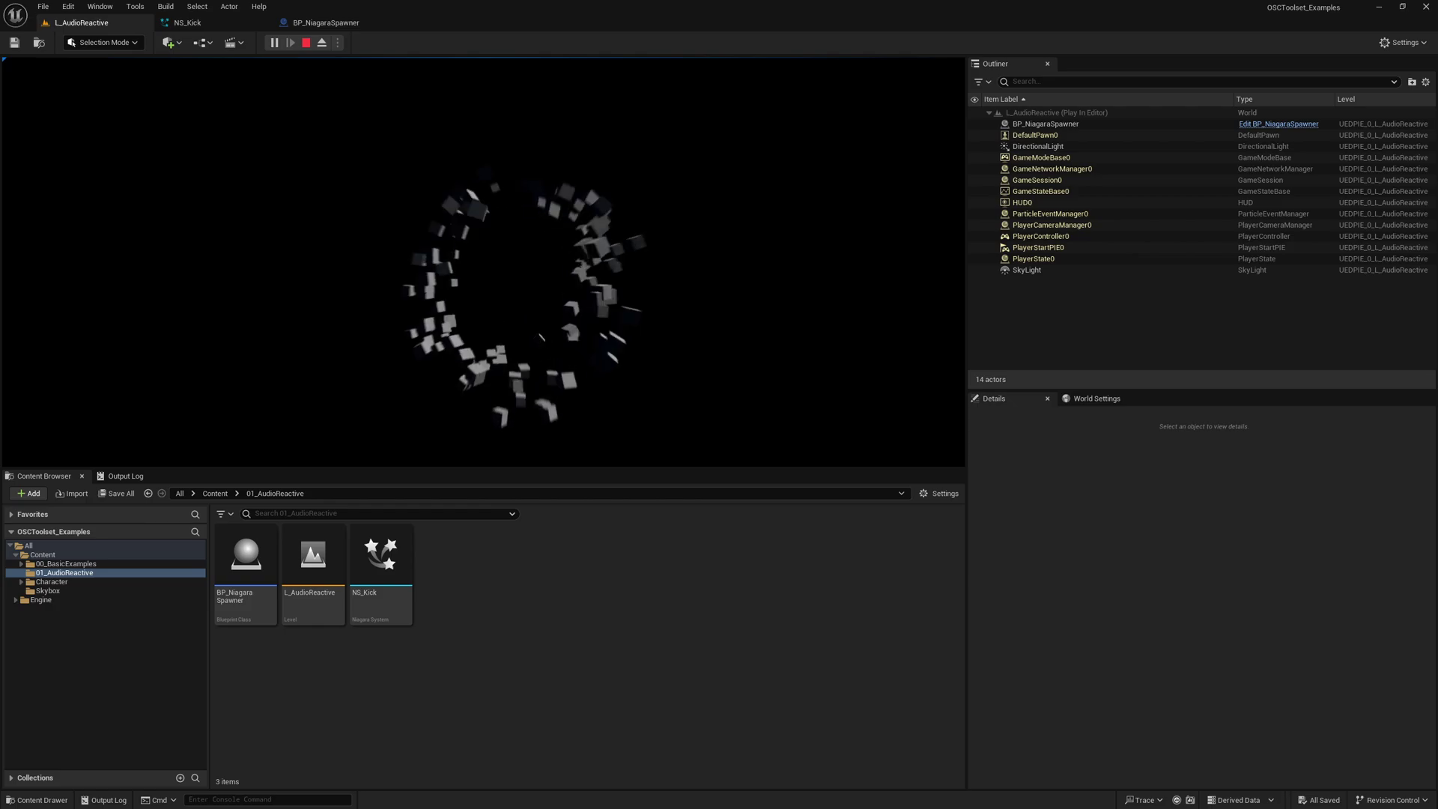
{"action": "key", "text": "alt+Tab"}
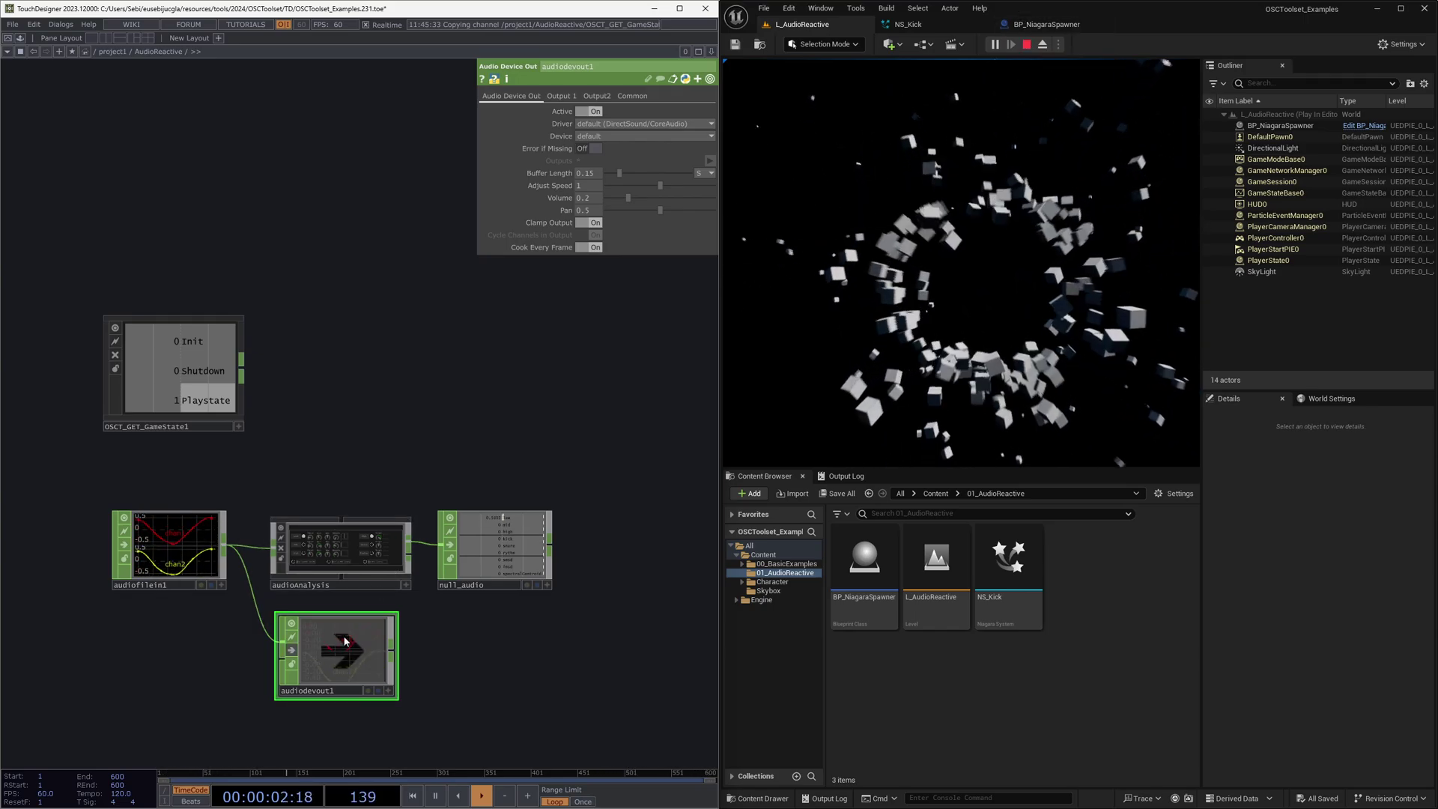
{"action": "left_click", "coordinate": [1027, 45]}
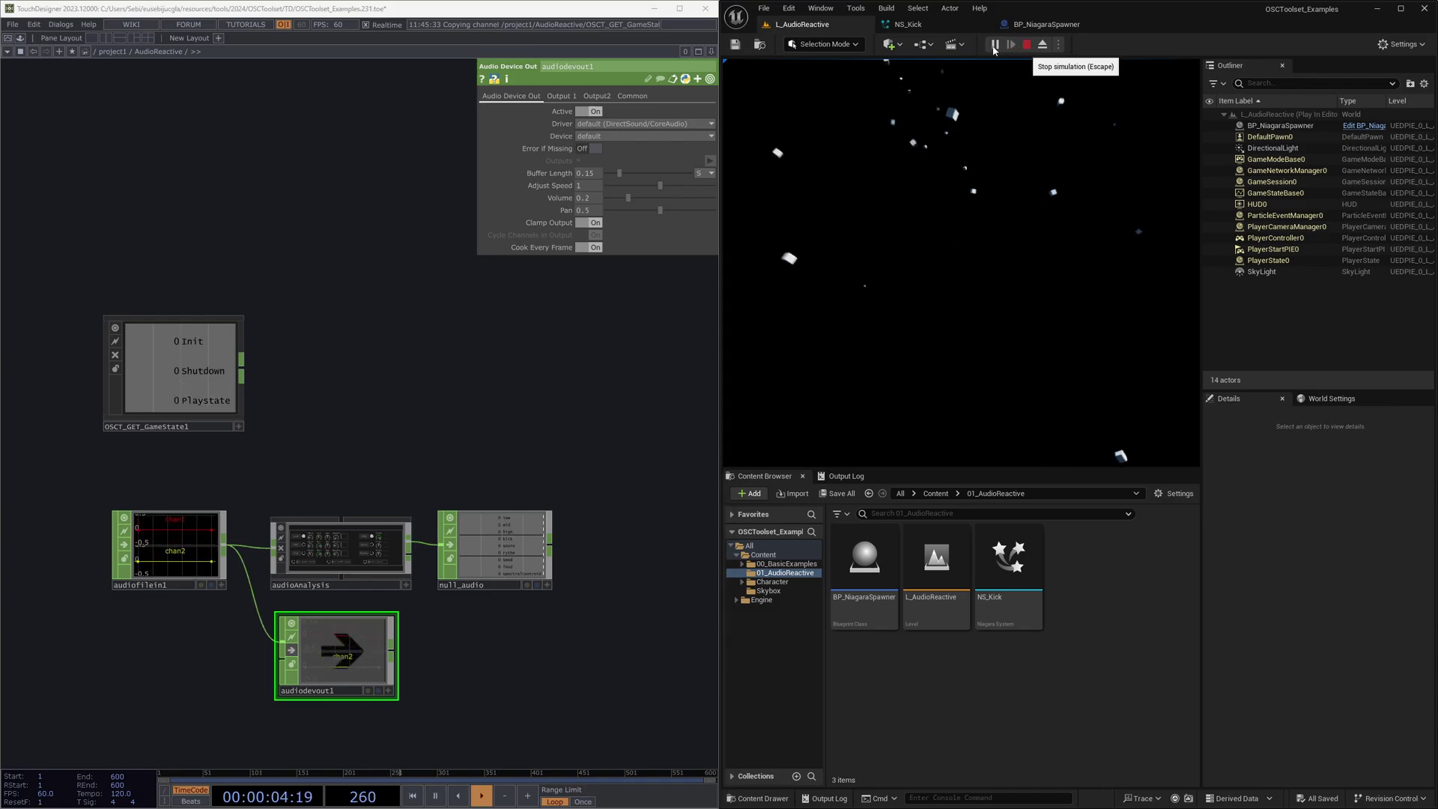
- Set the Spawn Count of NS_Kick's Spawn Burst Instantaneous module to 300 and widen the details area
{"action": "left_click", "coordinate": [908, 24]}
{"action": "right_click_drag", "start_coordinate": [1220, 295], "coordinate": [903, 293]}
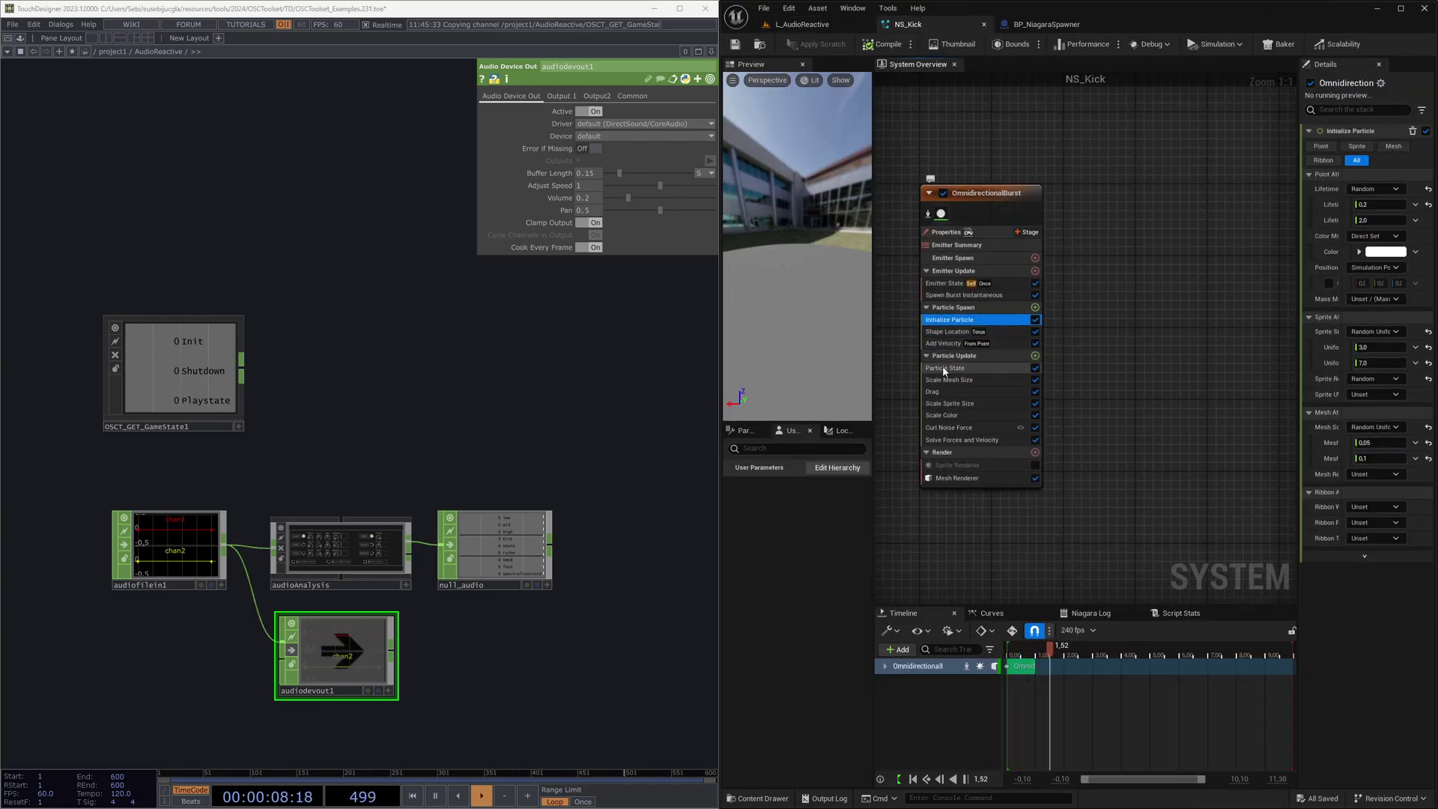
{"action": "left_click", "coordinate": [961, 295]}
{"action": "left_click", "coordinate": [1378, 147]}
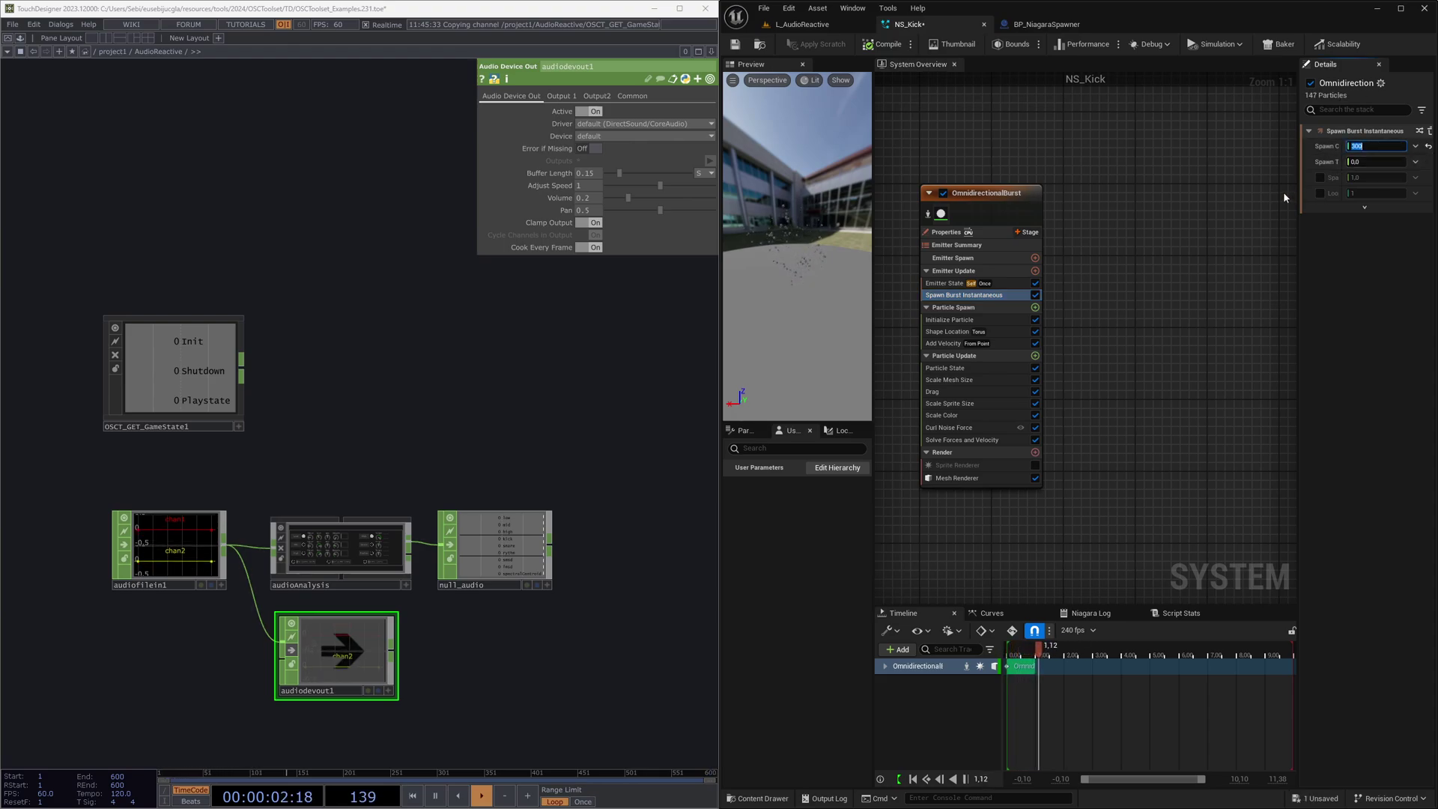
{"action": "left_click_drag", "start_coordinate": [1300, 193], "coordinate": [1134, 183]}
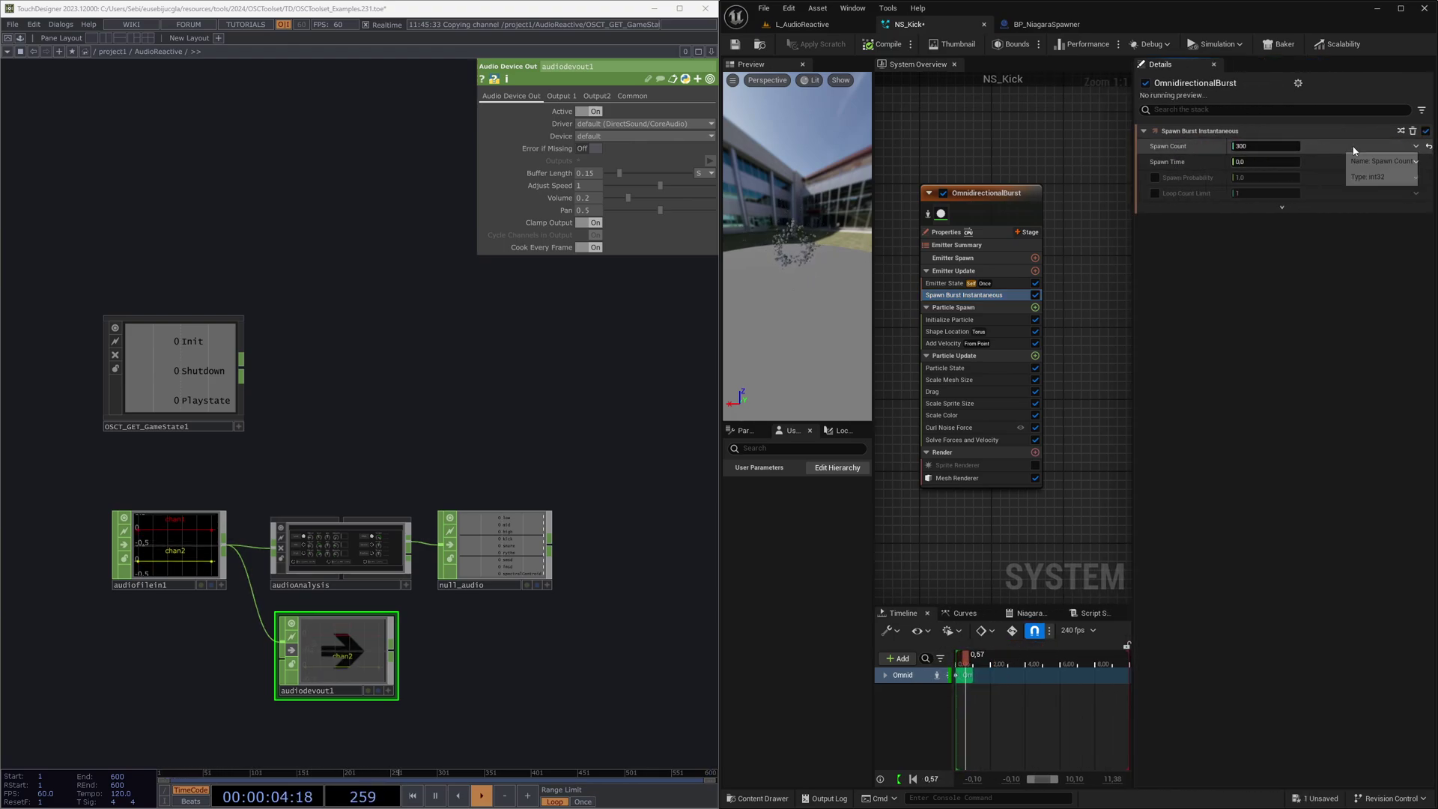
- Drive the Spawn Count with Random Range Int, Minimum 100 and Maximum 500, and save NS_Kick
{"action": "left_click", "coordinate": [1413, 147]}
{"action": "type", "text": "random"}
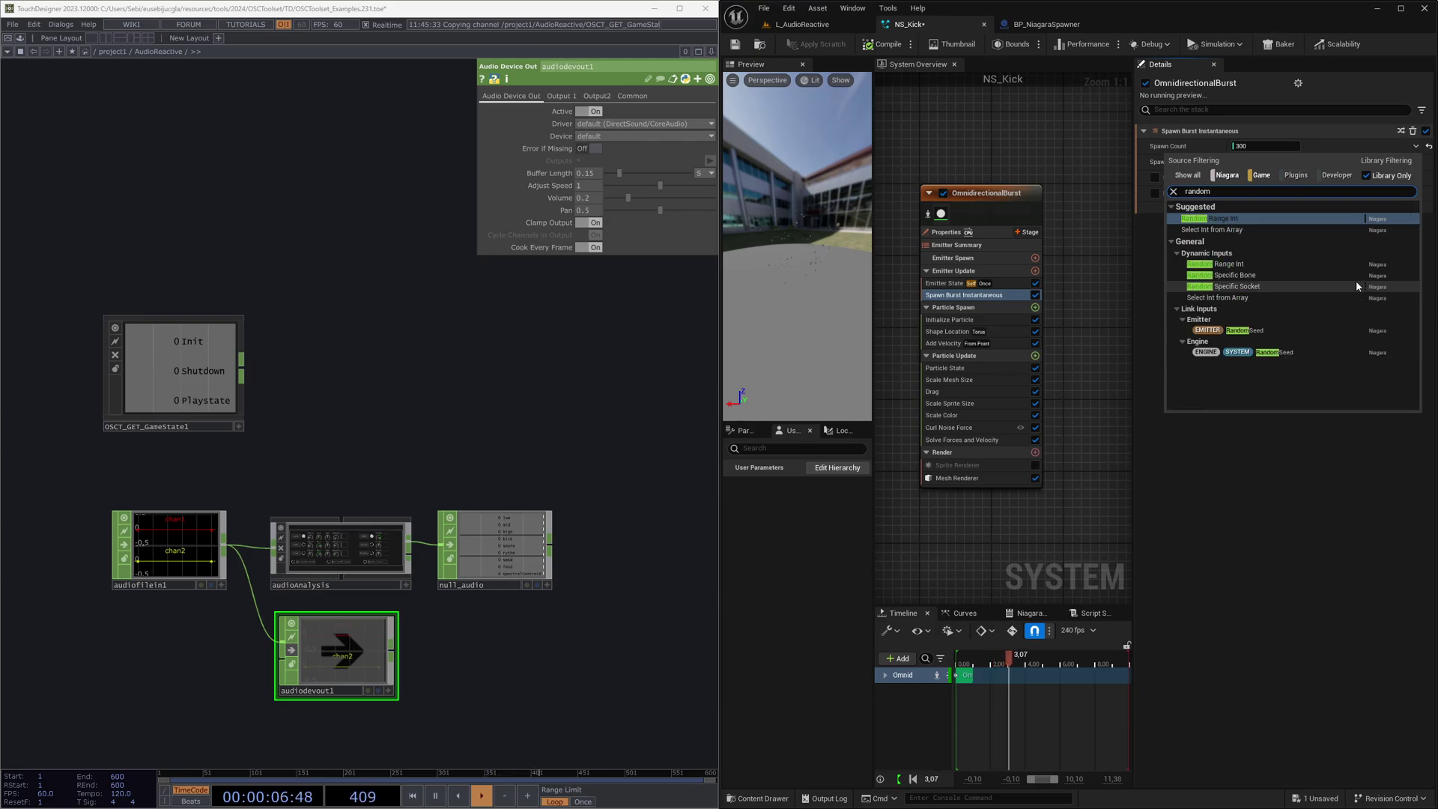
{"action": "key", "text": "Return"}
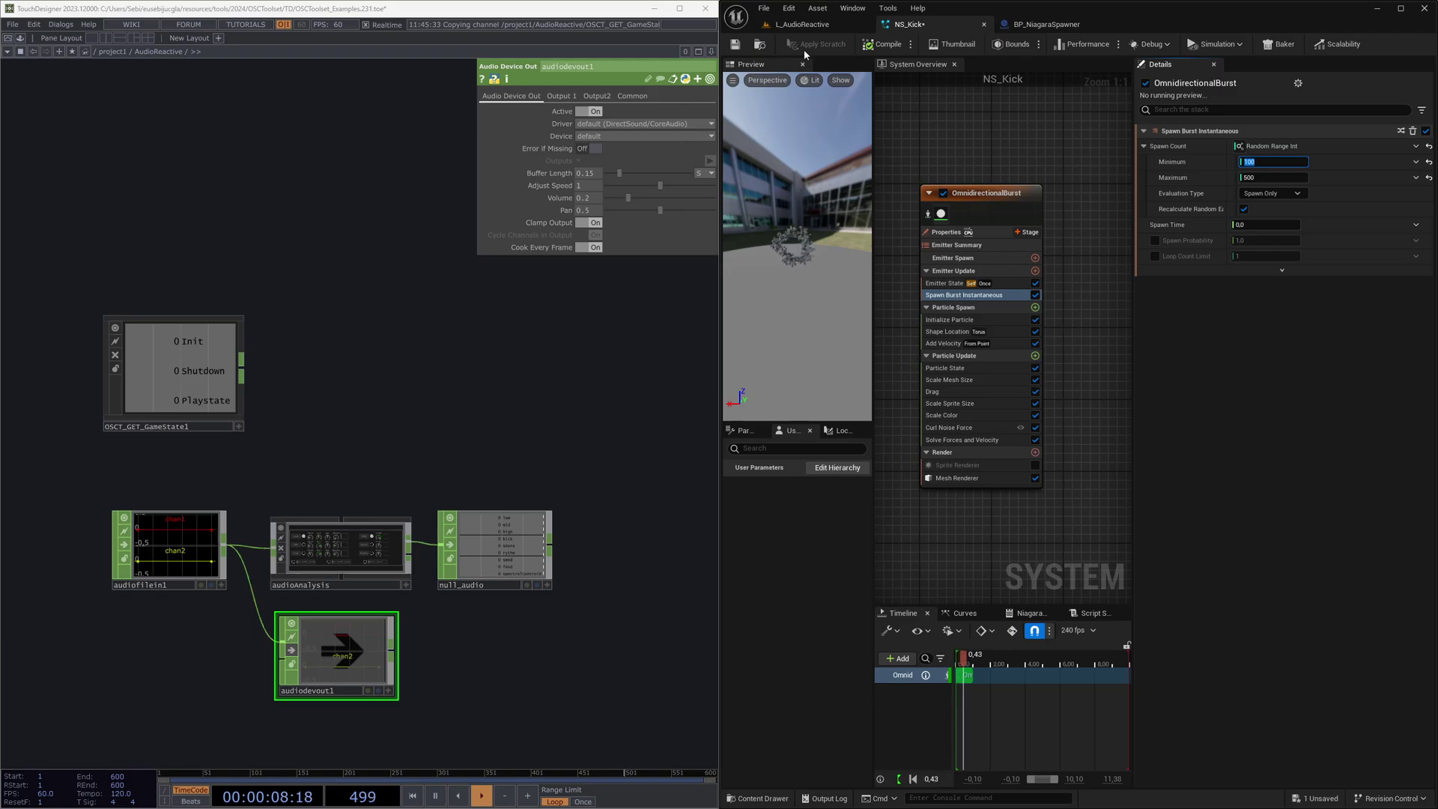
{"action": "left_click", "coordinate": [743, 48]}
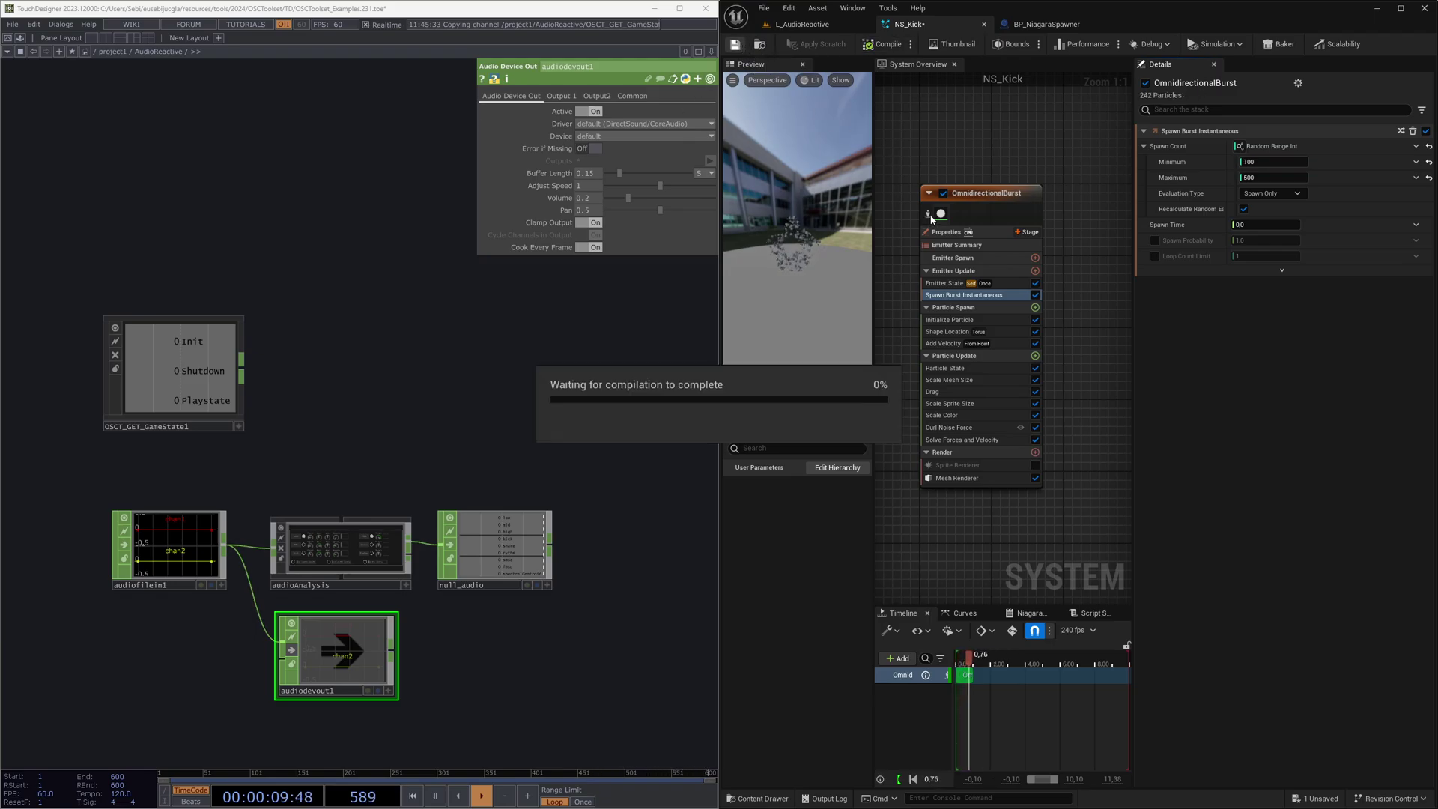
- Play the L_AudioReactive level again to check the randomized burst sizes against the audio
{"action": "left_click", "coordinate": [794, 25]}
{"action": "left_click", "coordinate": [992, 44]}
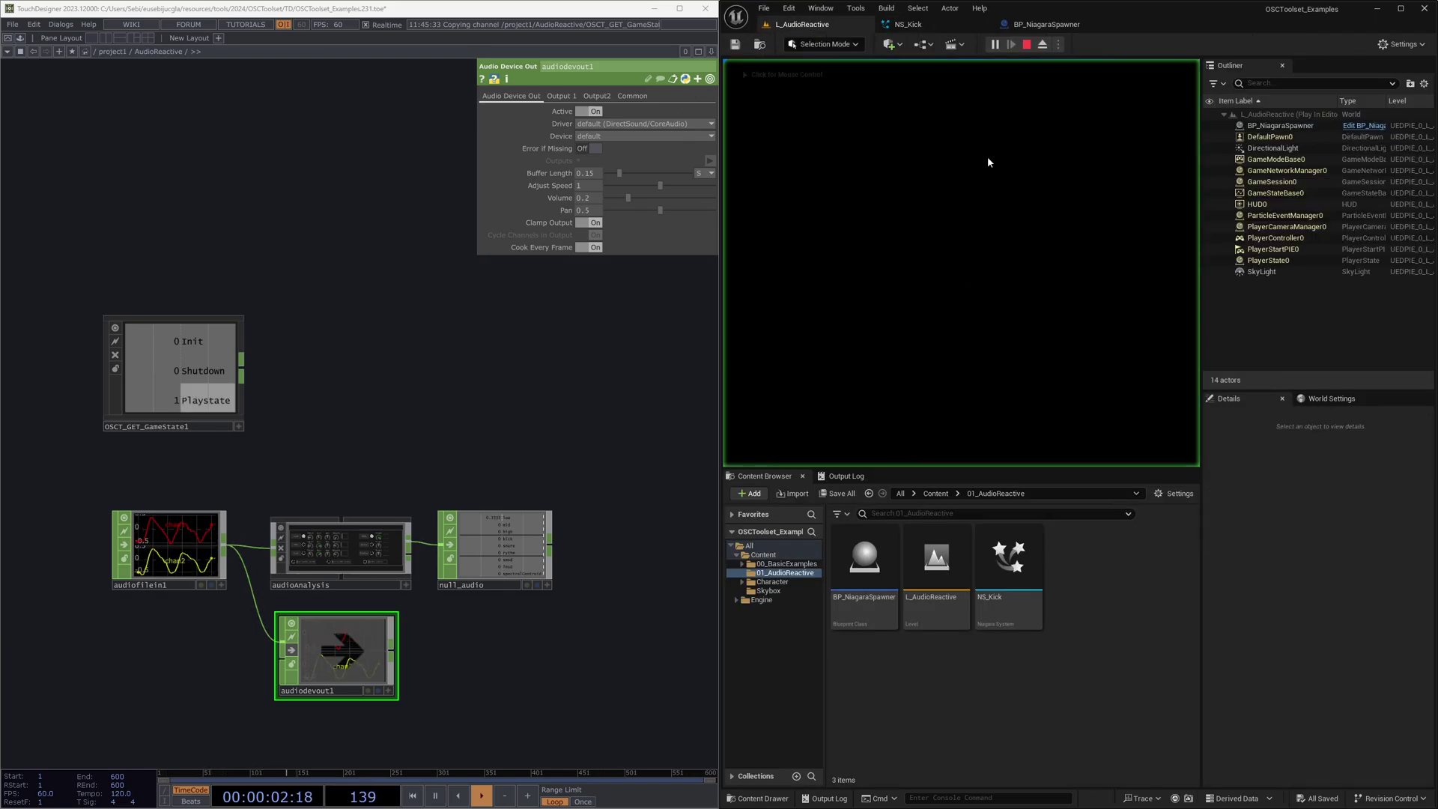